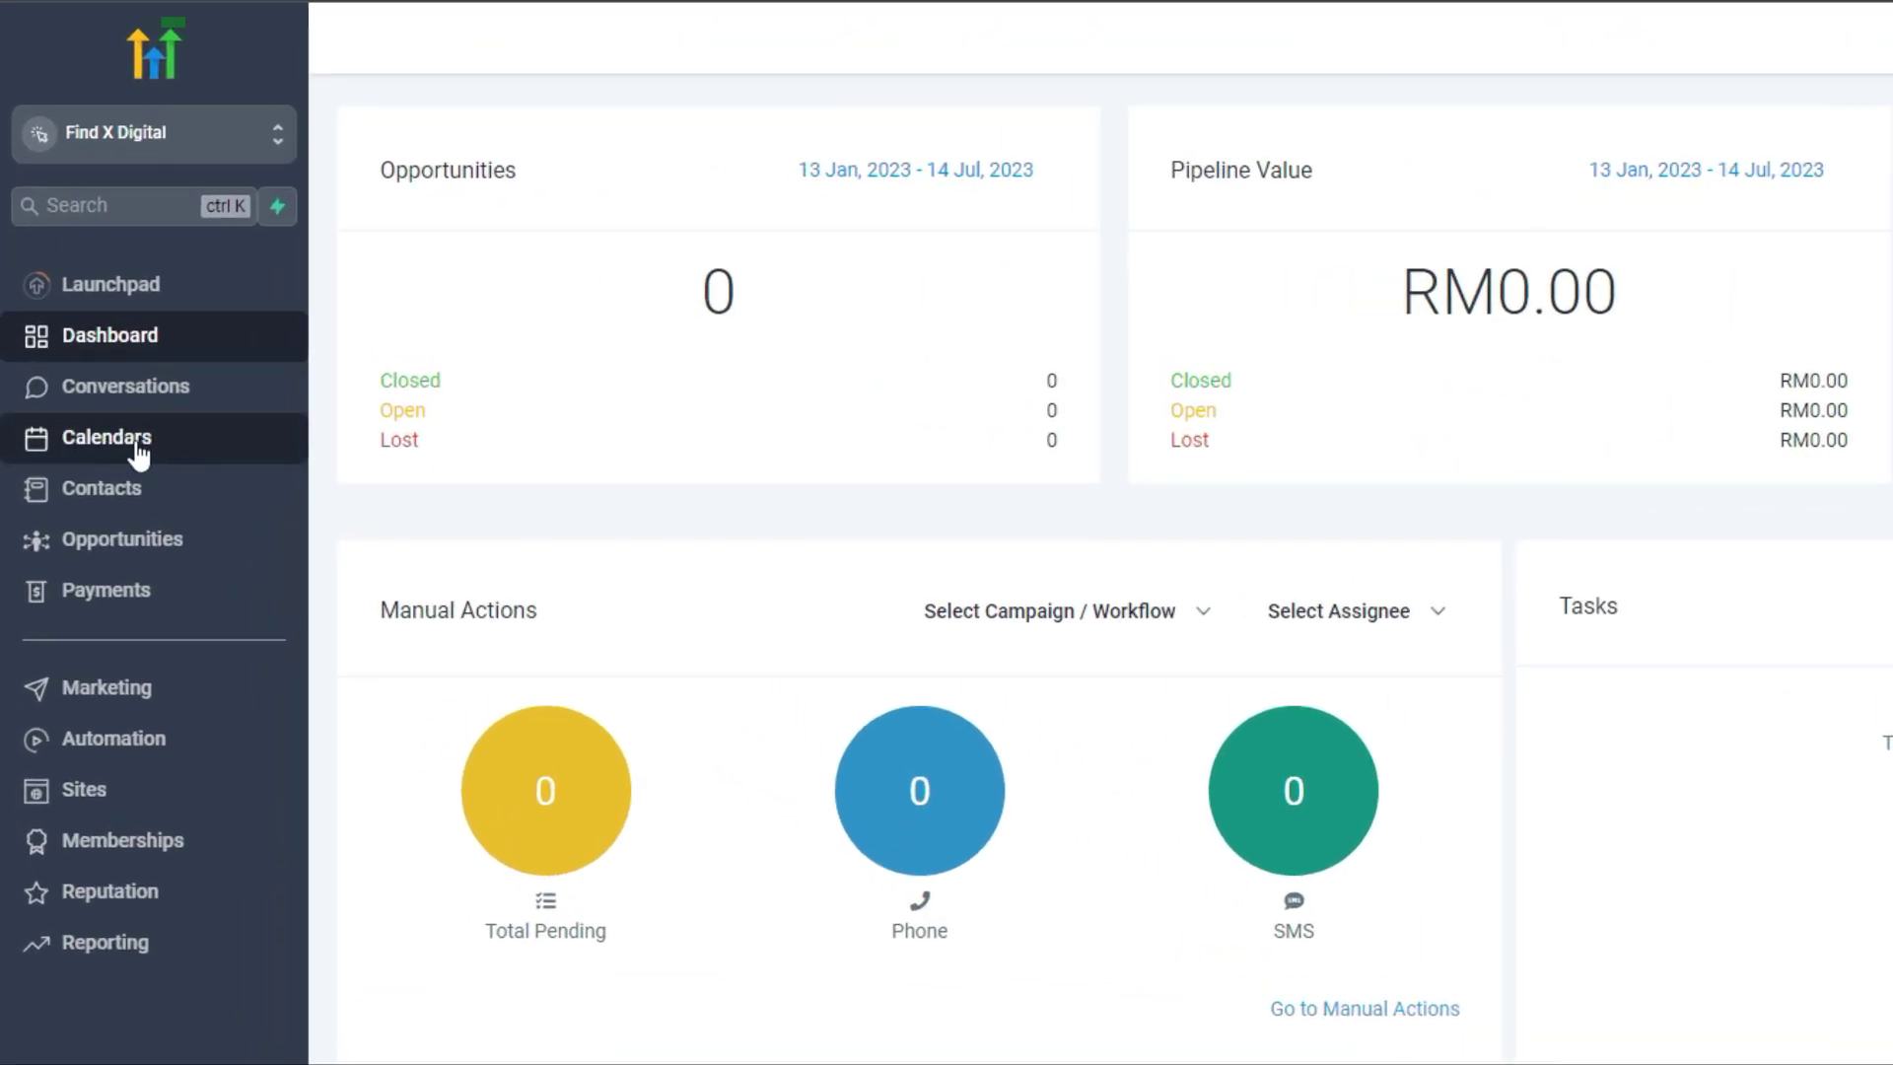
- Open the calendars area and look through the appointments list, the weekly calendar view and the choice of calendars
{"action": "left_click", "coordinate": [143, 444]}
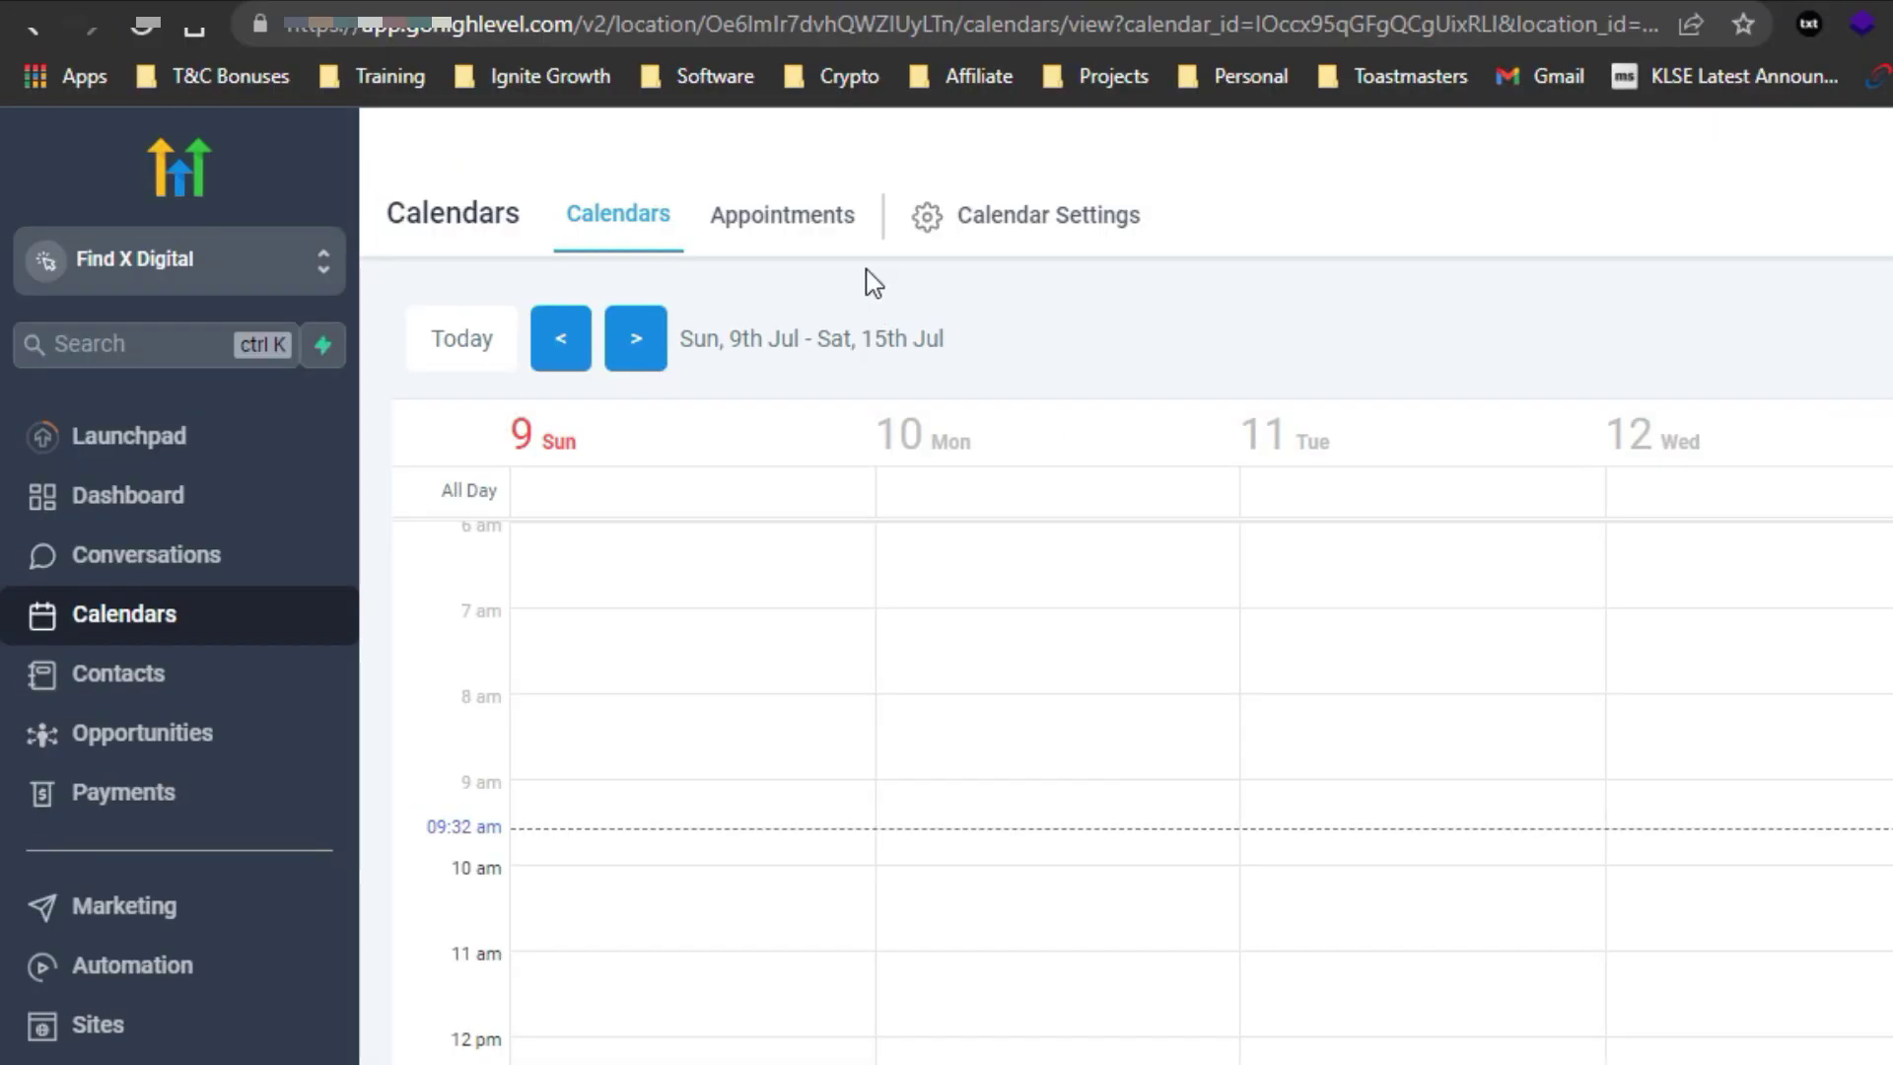
{"action": "left_click", "coordinate": [473, 167]}
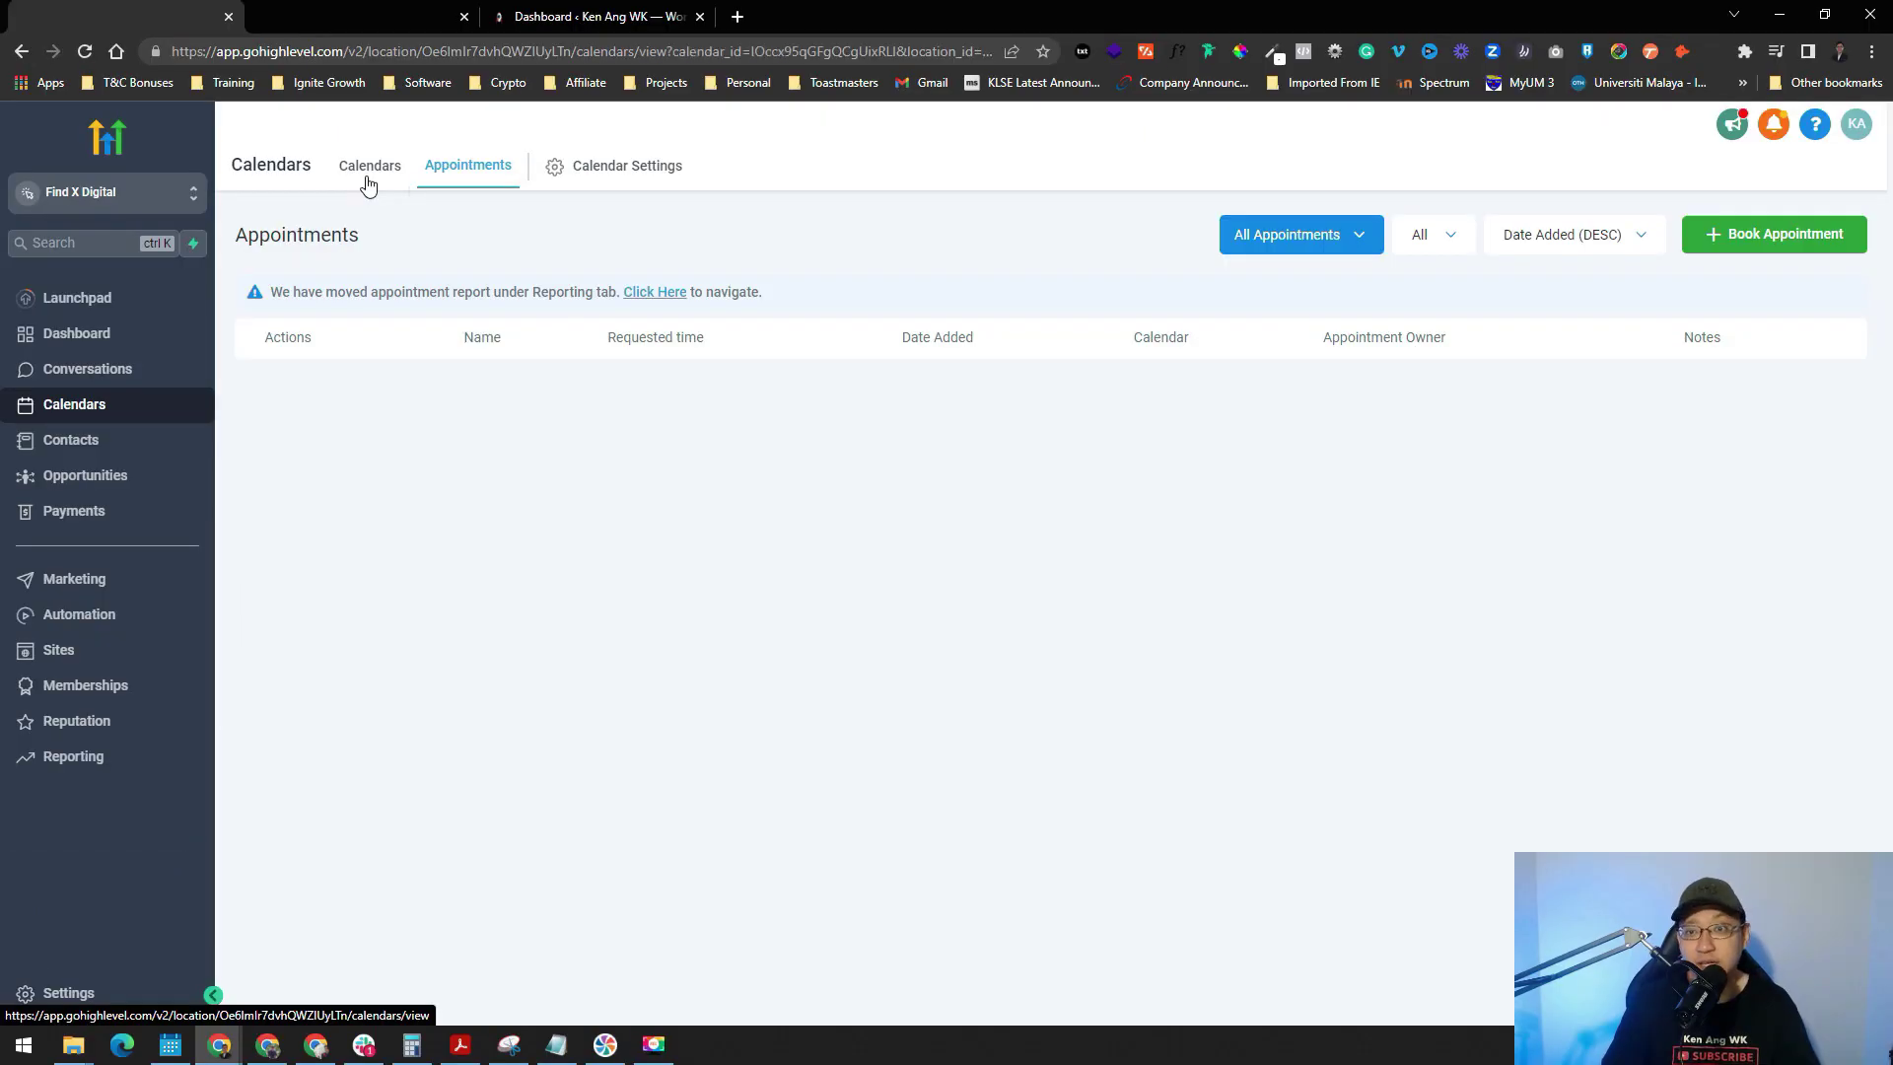
{"action": "left_click", "coordinate": [463, 239]}
{"action": "left_click", "coordinate": [466, 180]}
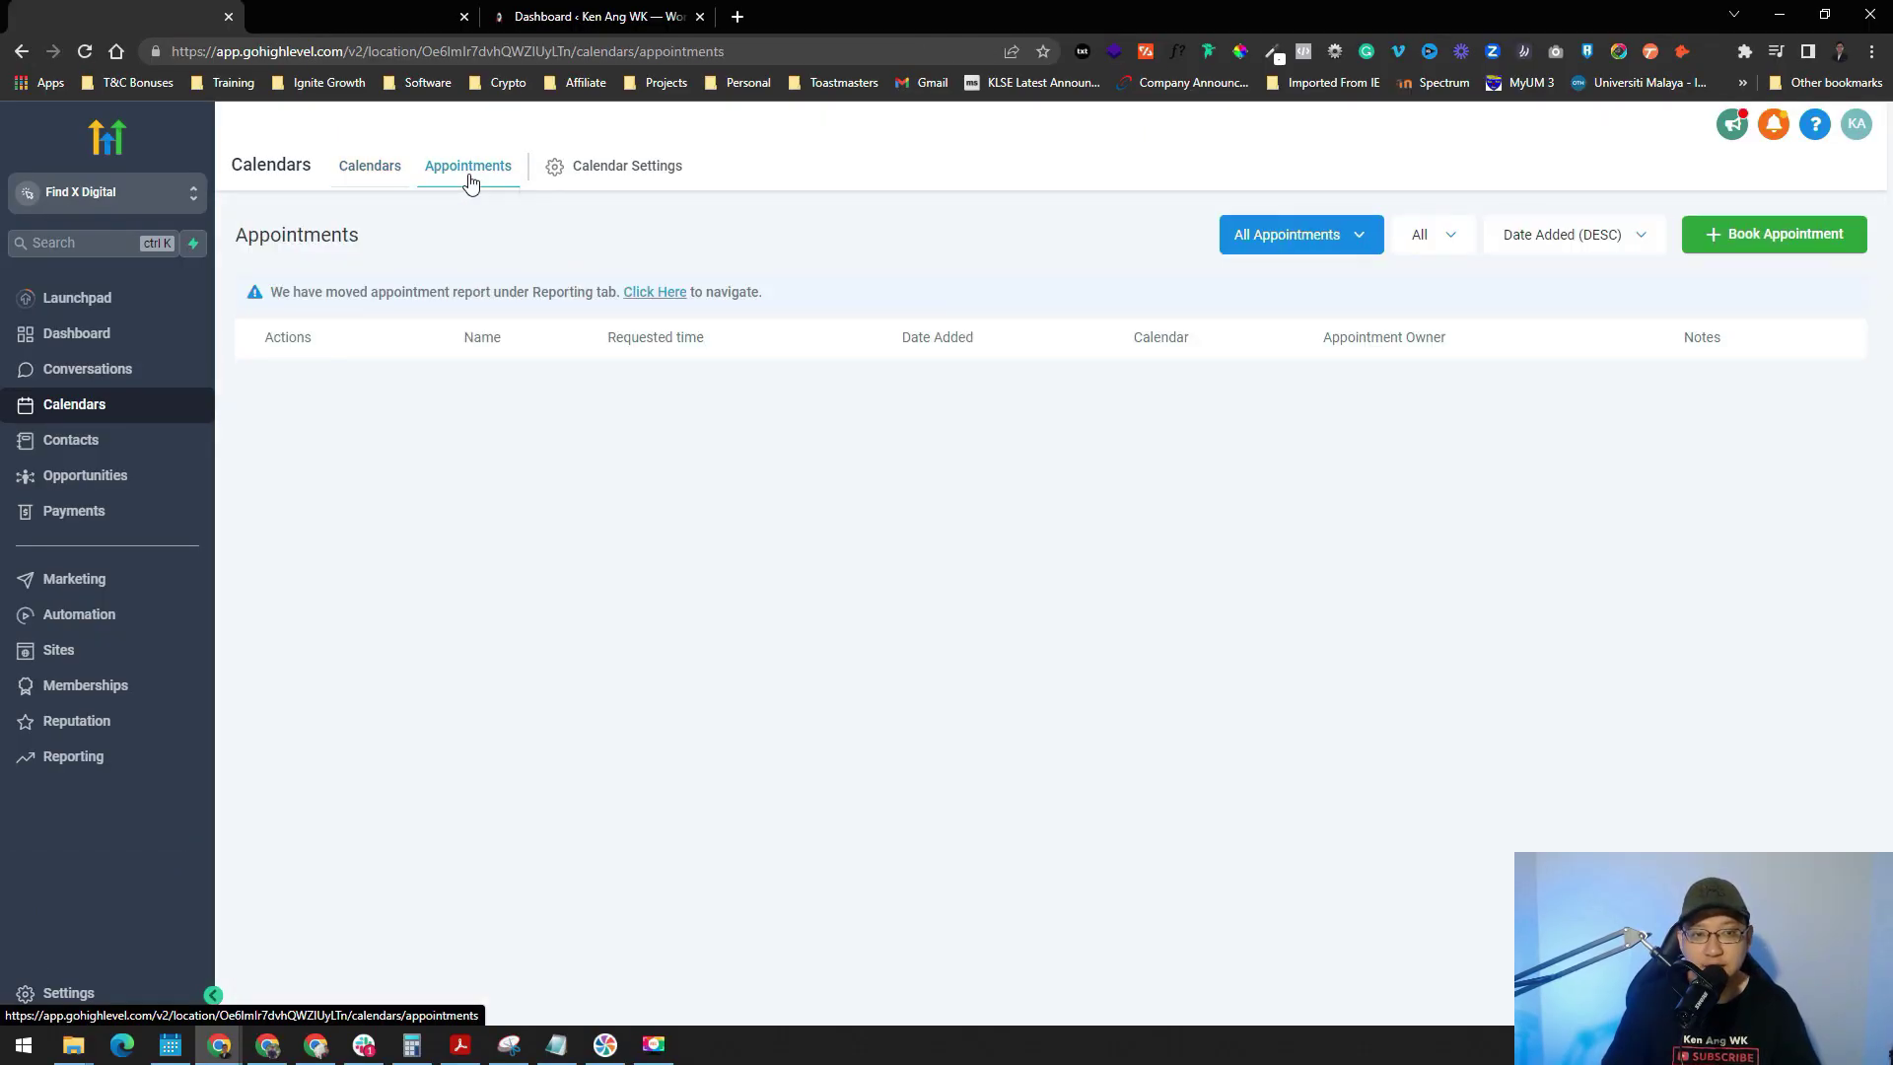
{"action": "left_click", "coordinate": [384, 175]}
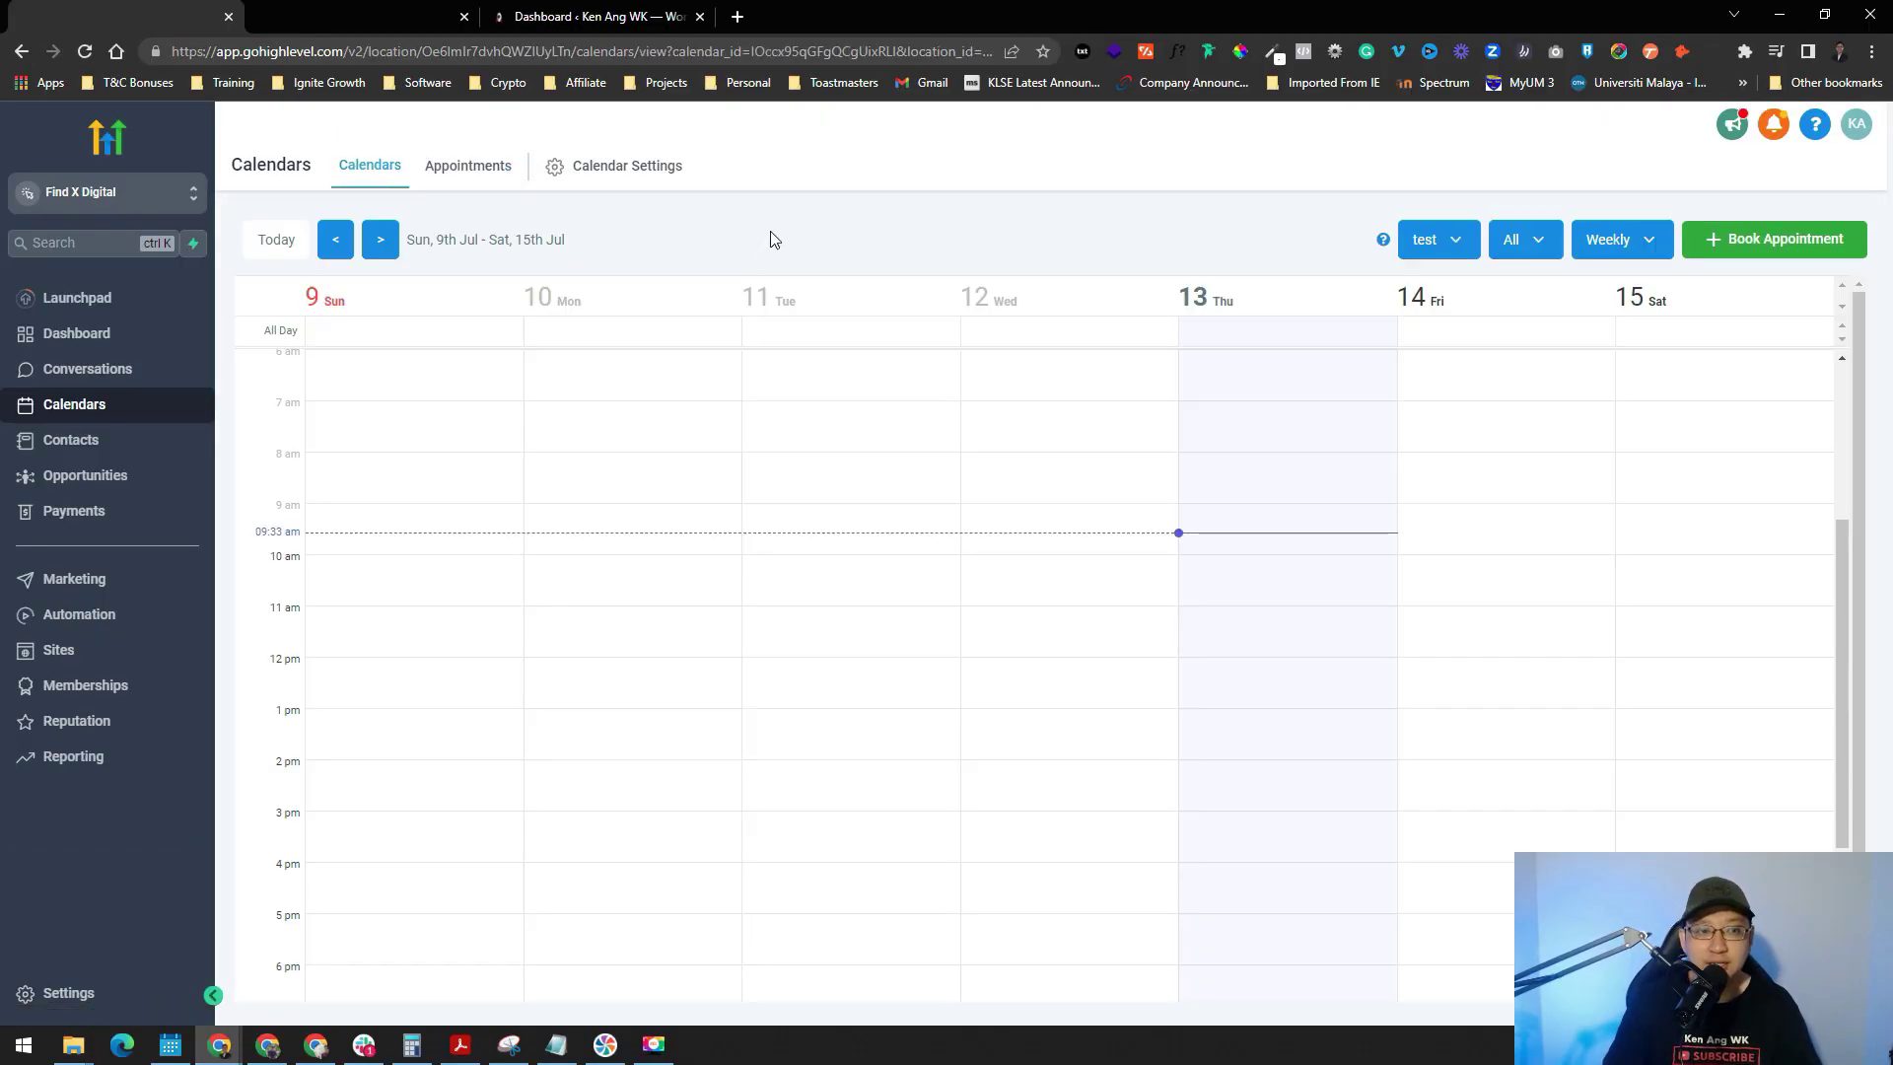
{"action": "left_click", "coordinate": [1434, 239]}
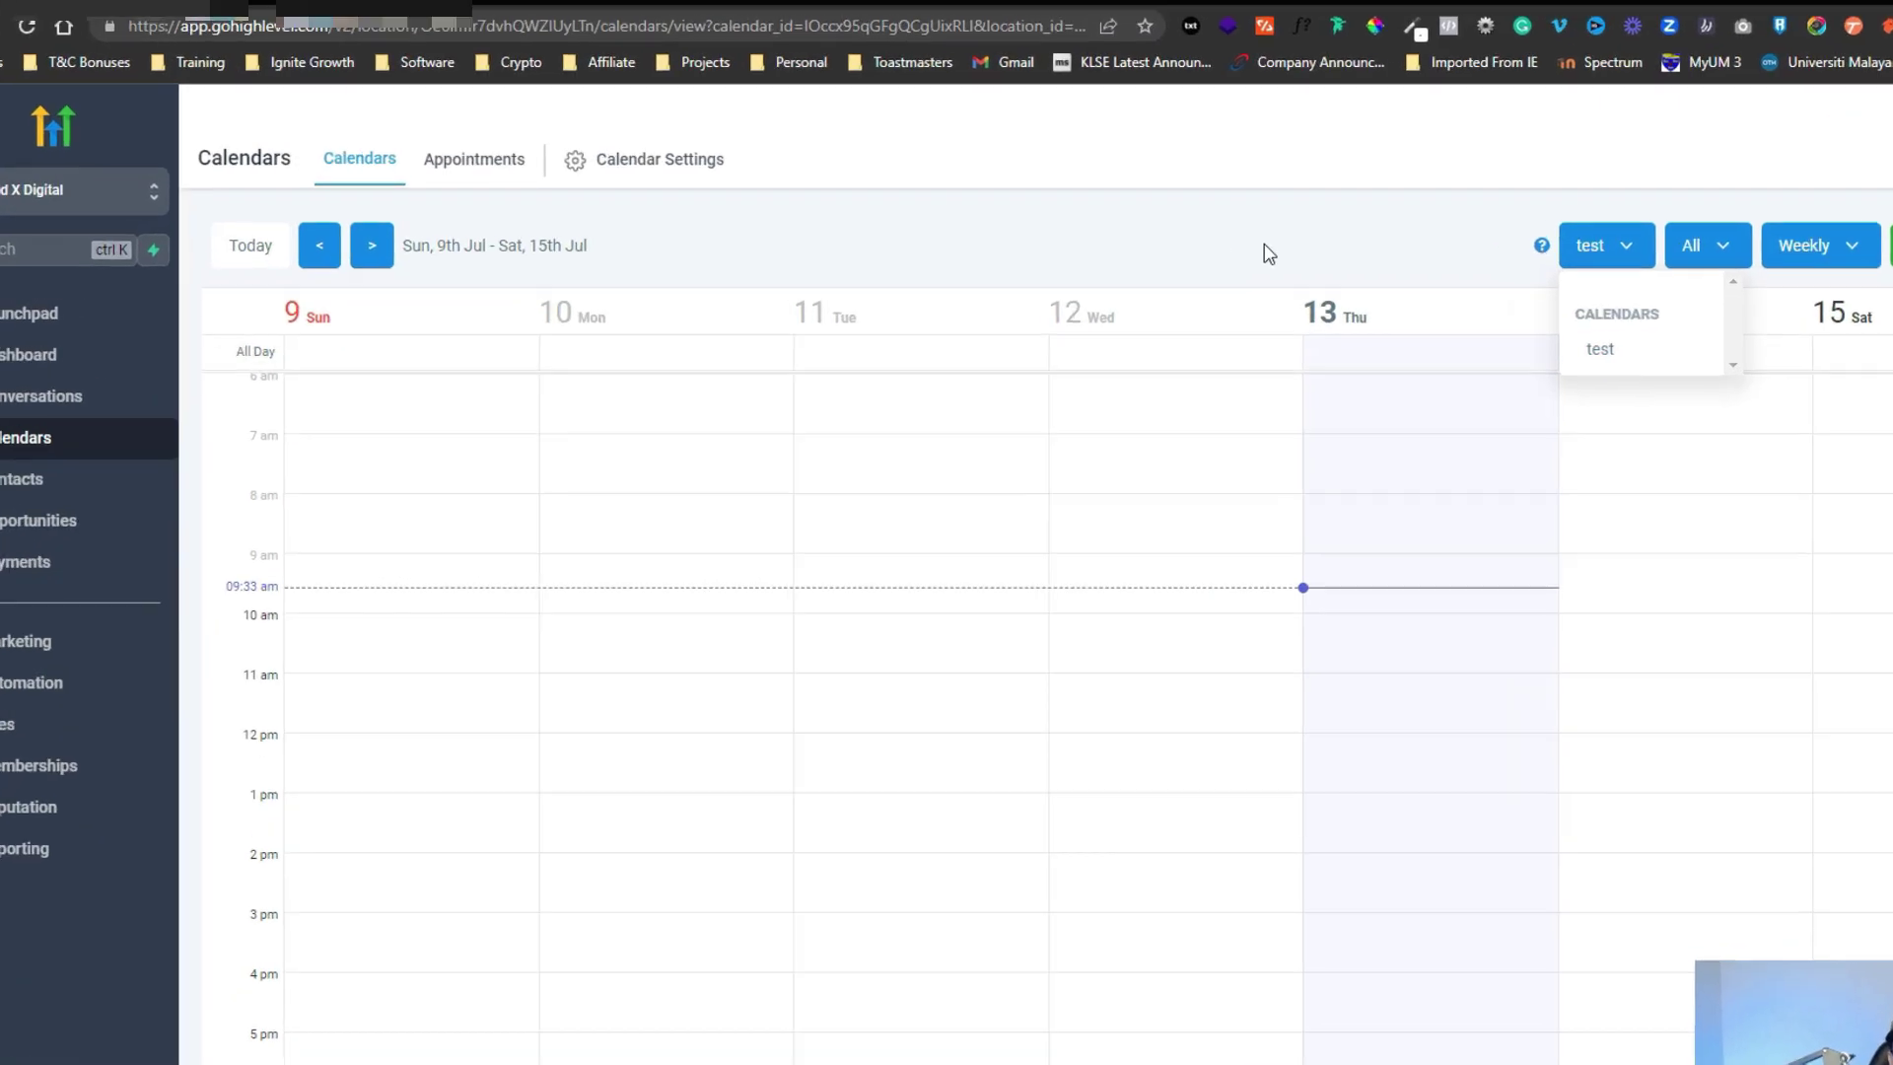
- Open the calendar settings and start creating a new calendar of the Round Robin type
{"action": "left_click", "coordinate": [858, 163]}
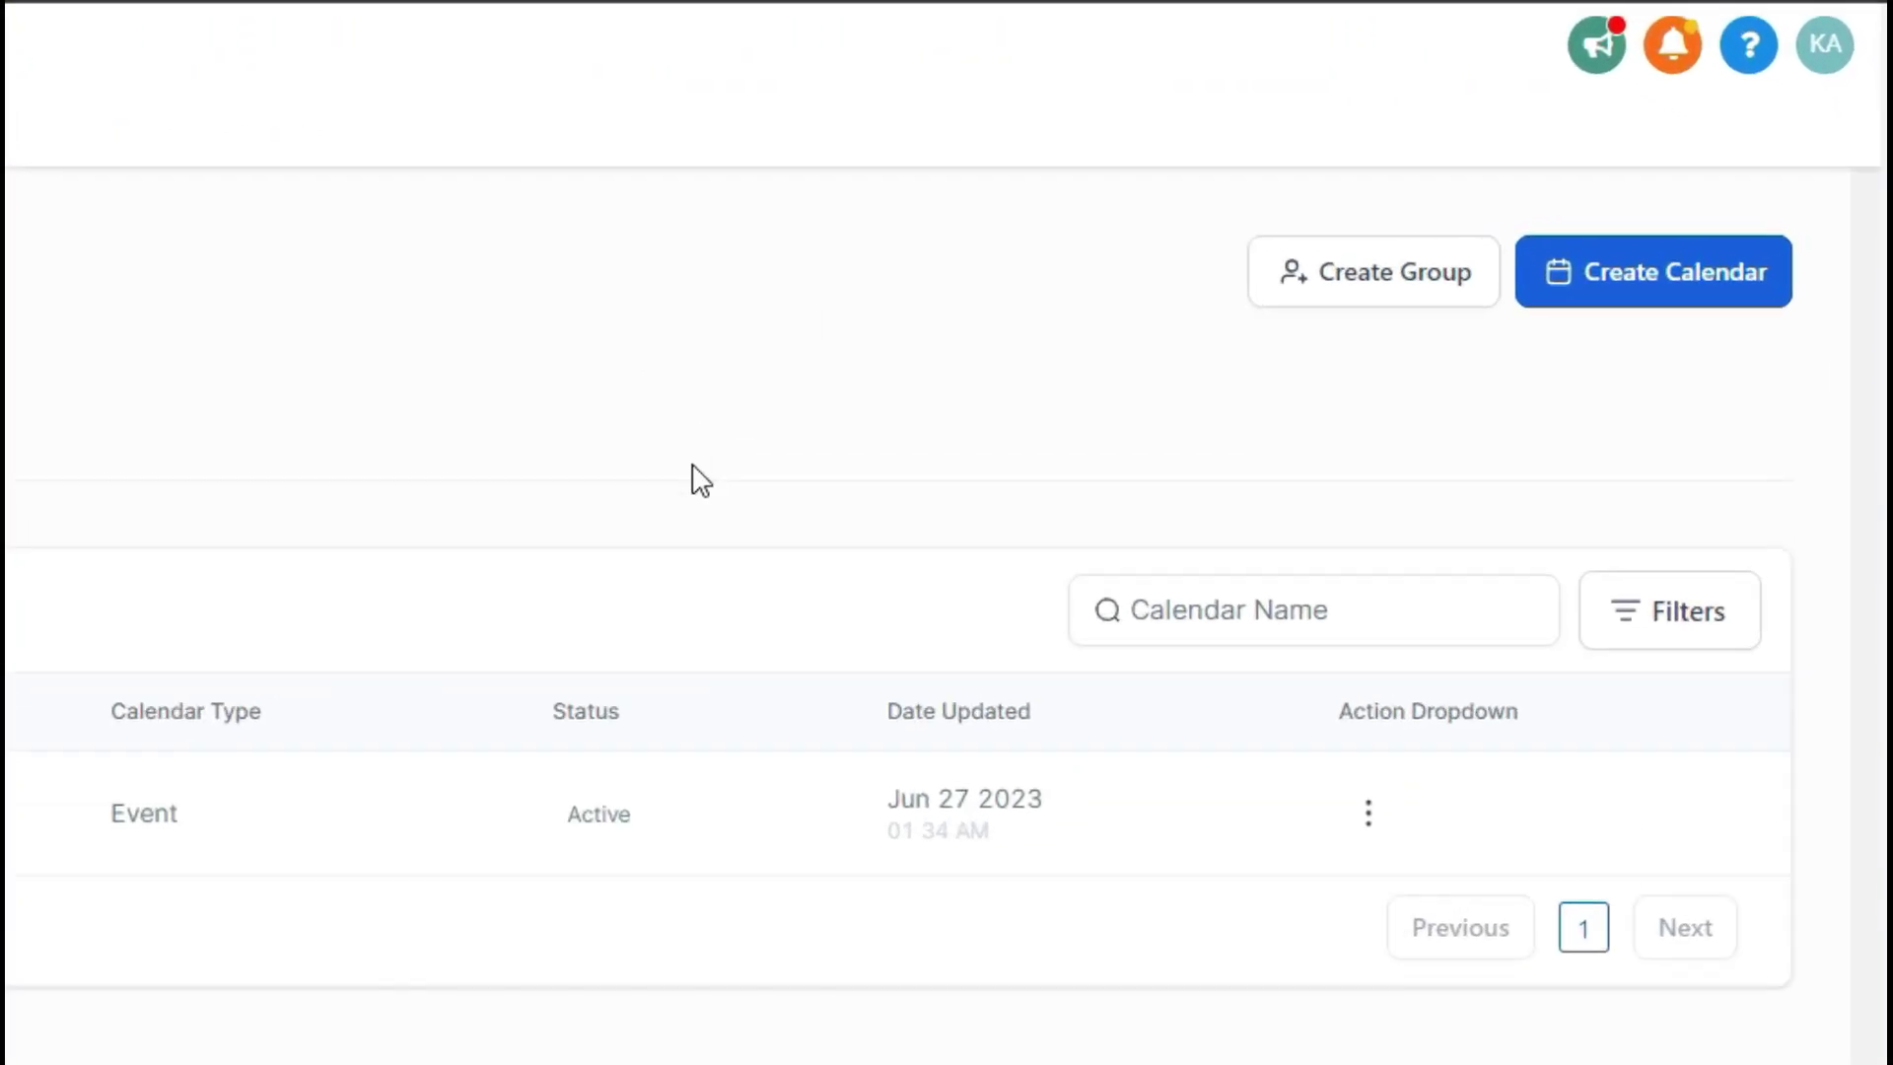
{"action": "left_click", "coordinate": [1637, 296]}
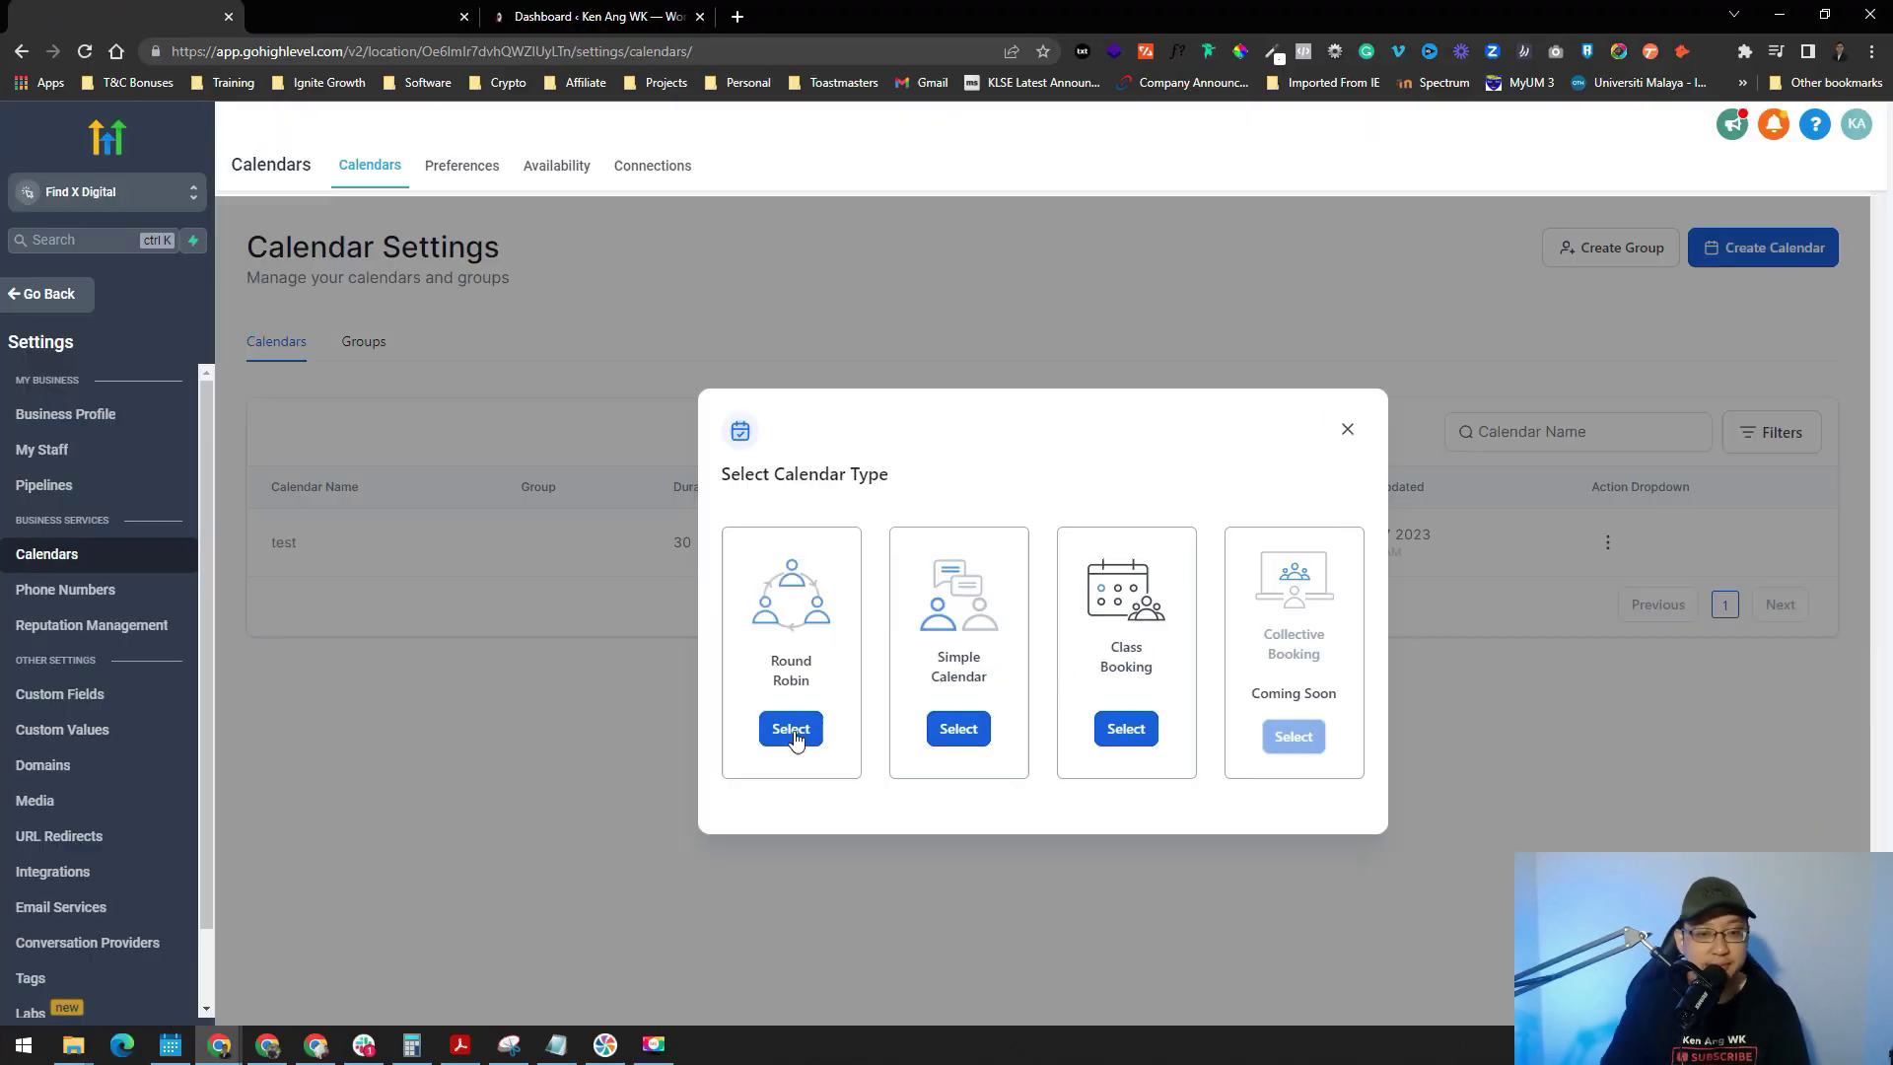
{"action": "left_click", "coordinate": [791, 728]}
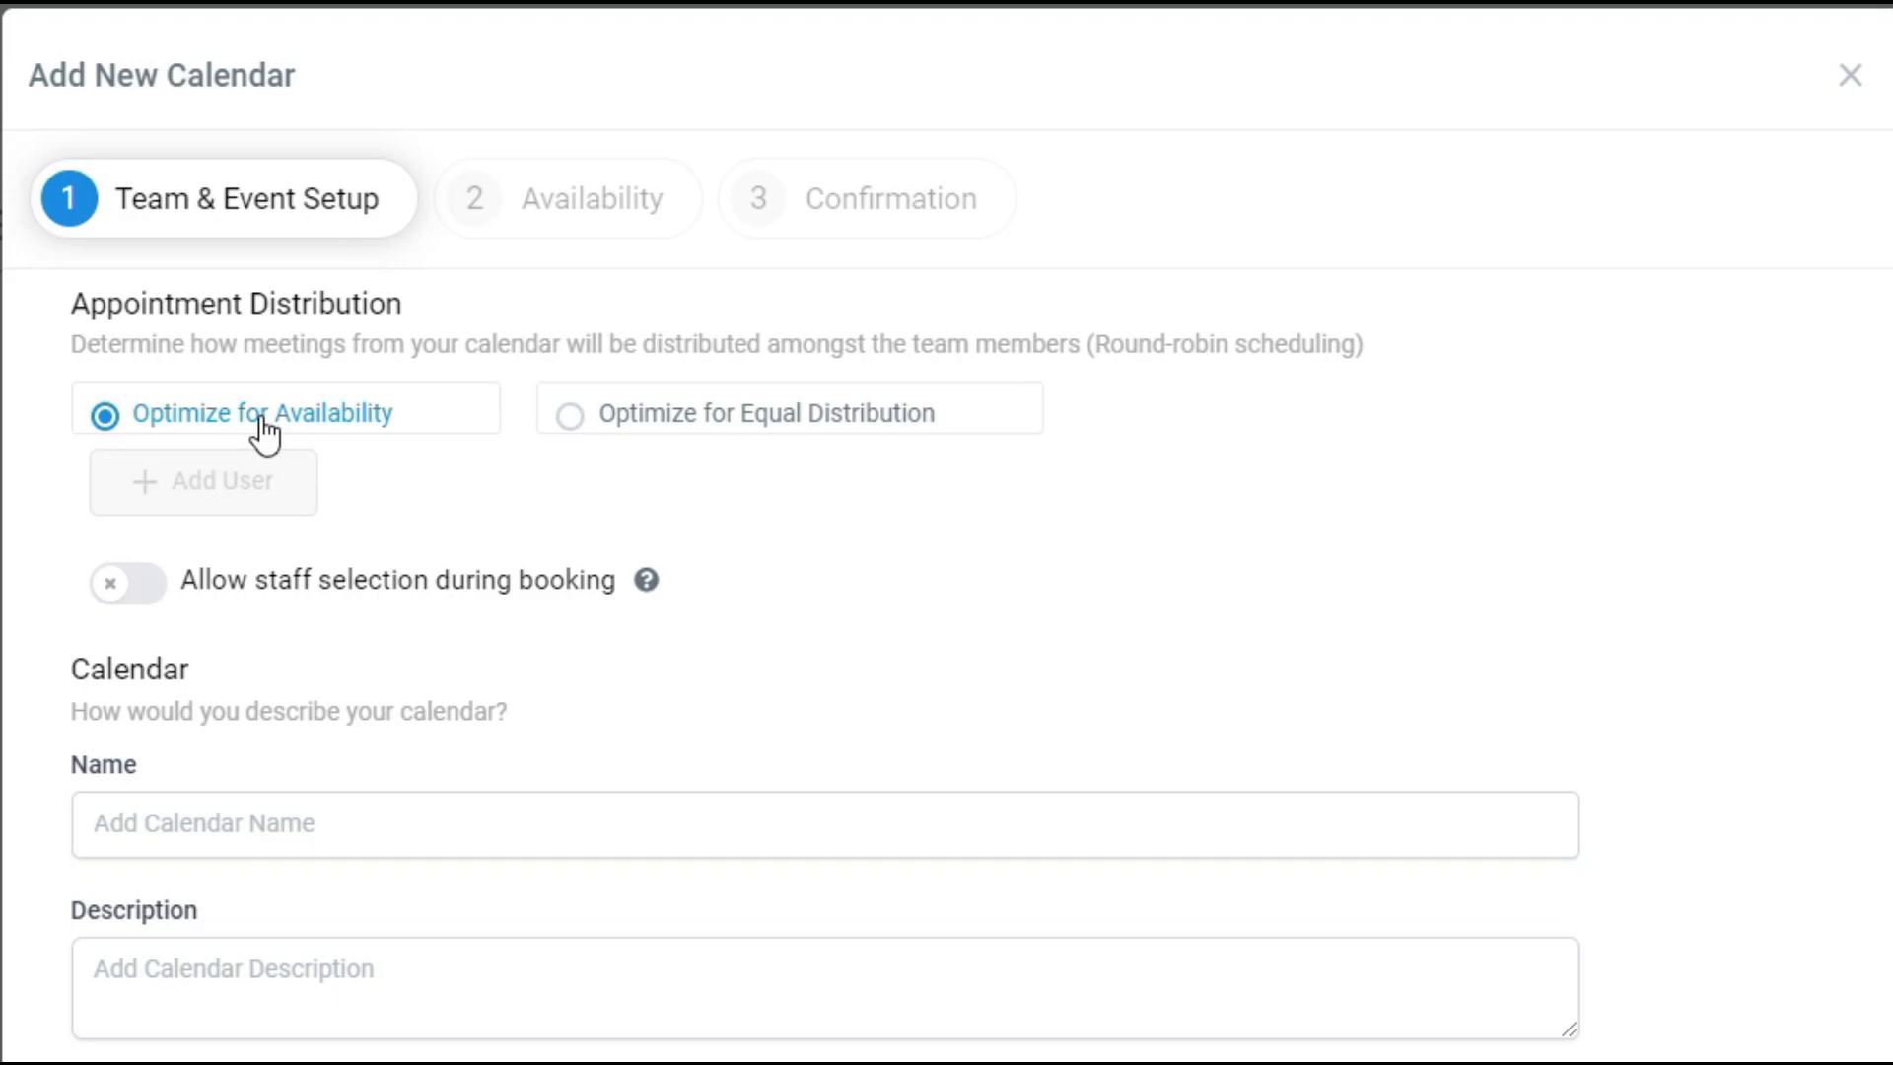
{"action": "left_click", "coordinate": [741, 418]}
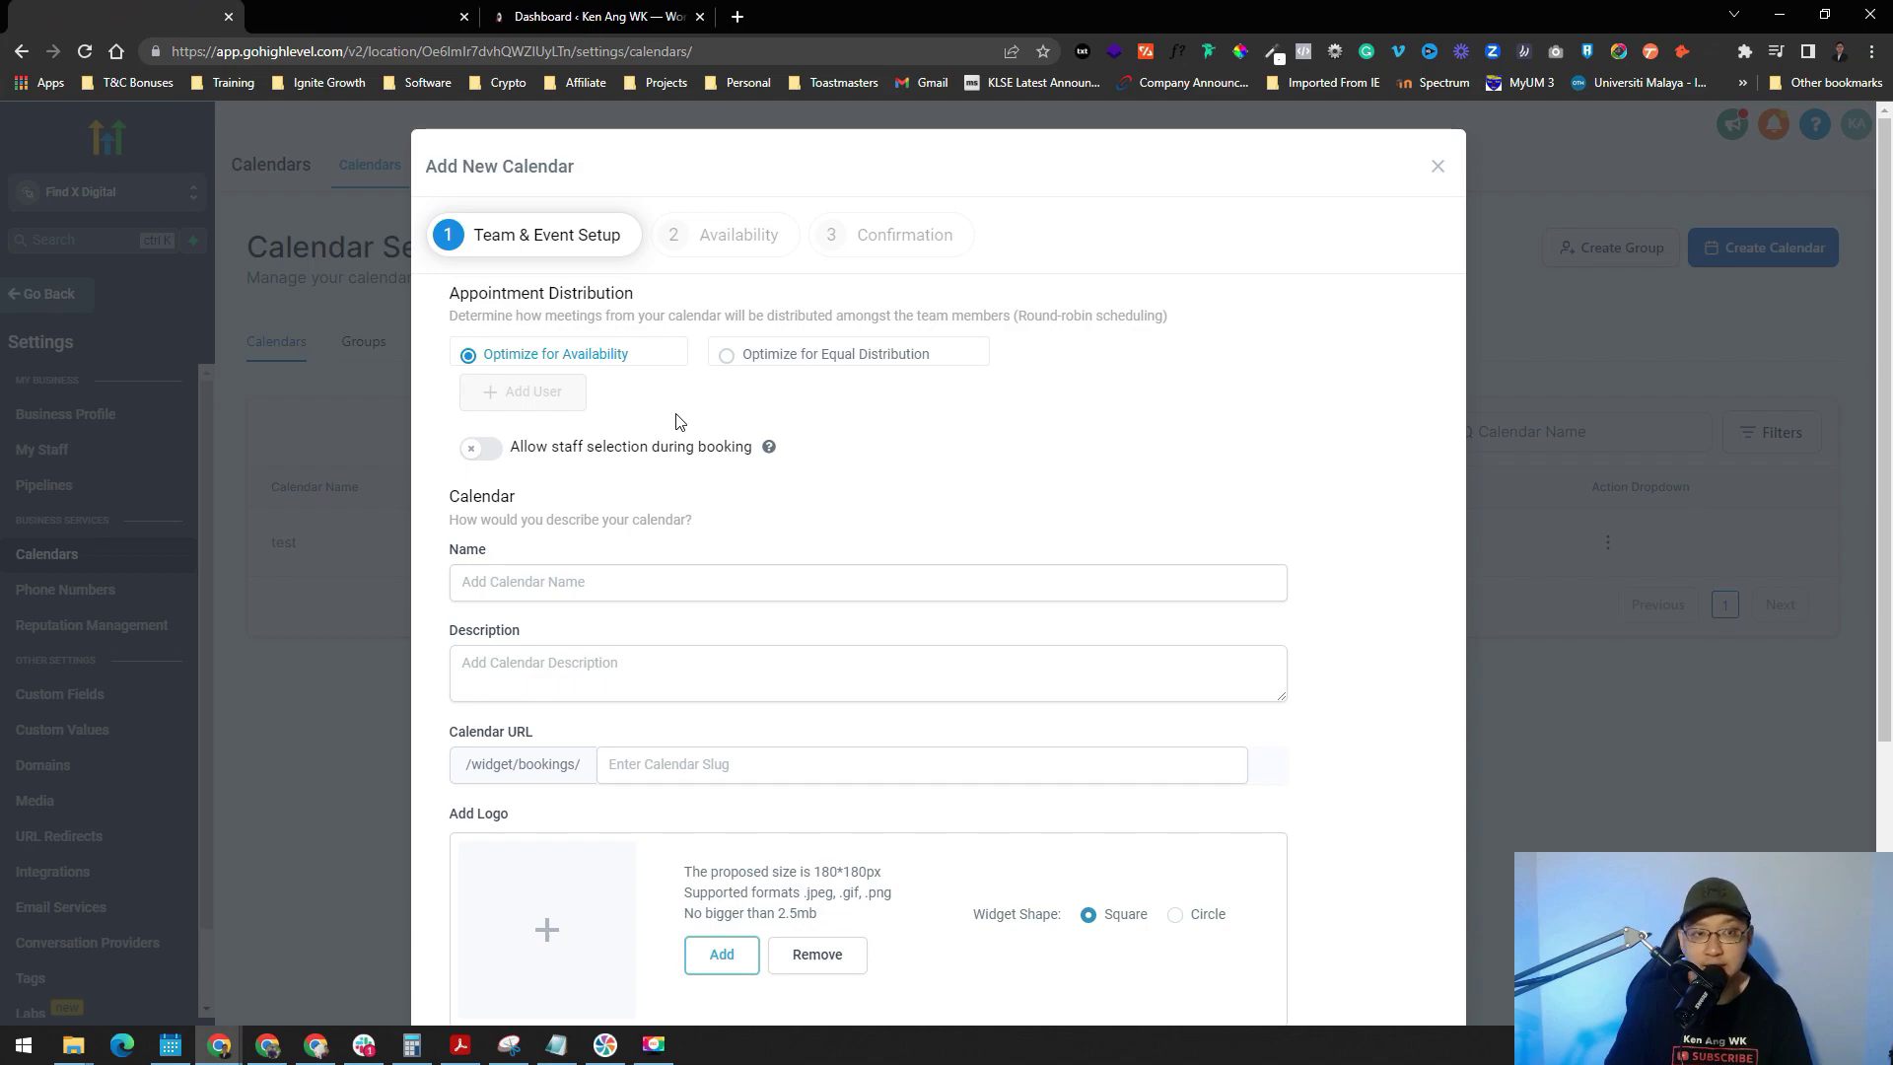
- In the second browser tab, start a new employee in the staff settings and fill in the name, email and account password
{"action": "left_click", "coordinate": [362, 17]}
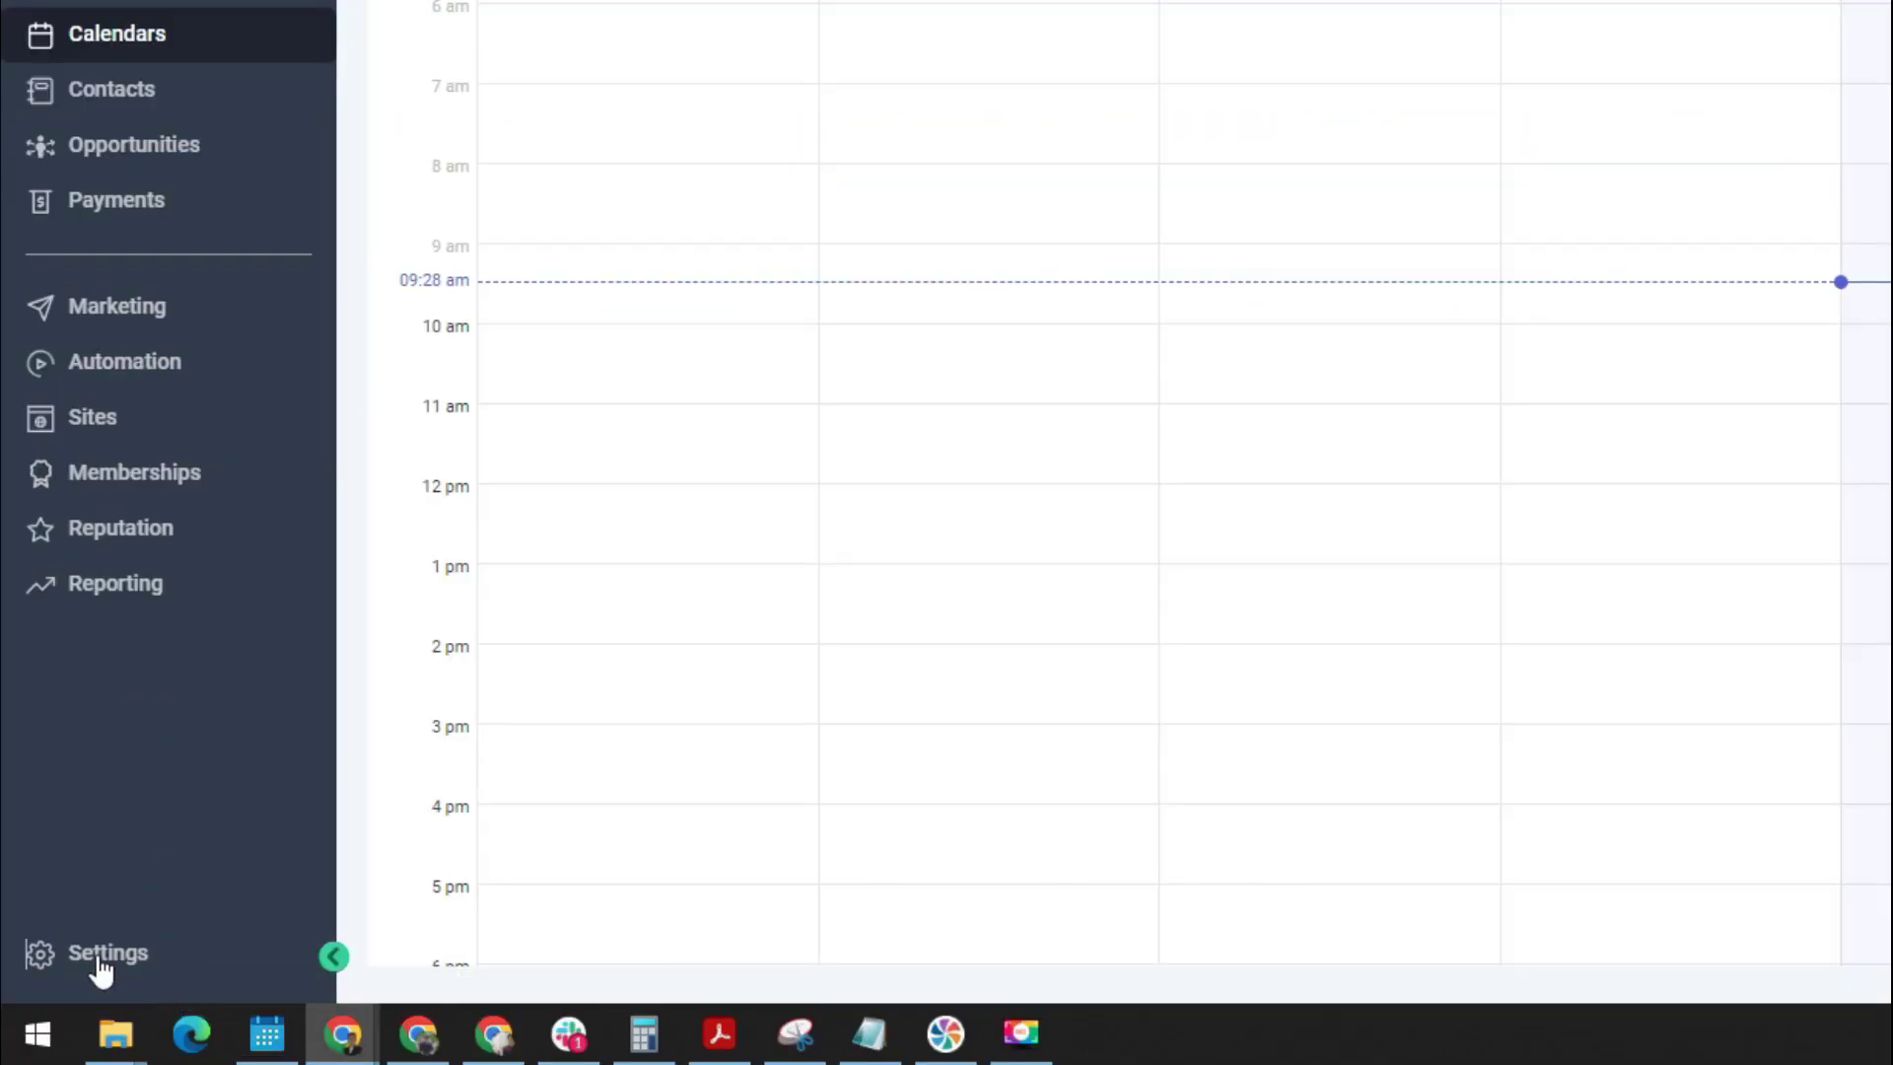
{"action": "left_click", "coordinate": [40, 994]}
{"action": "left_click", "coordinate": [63, 345]}
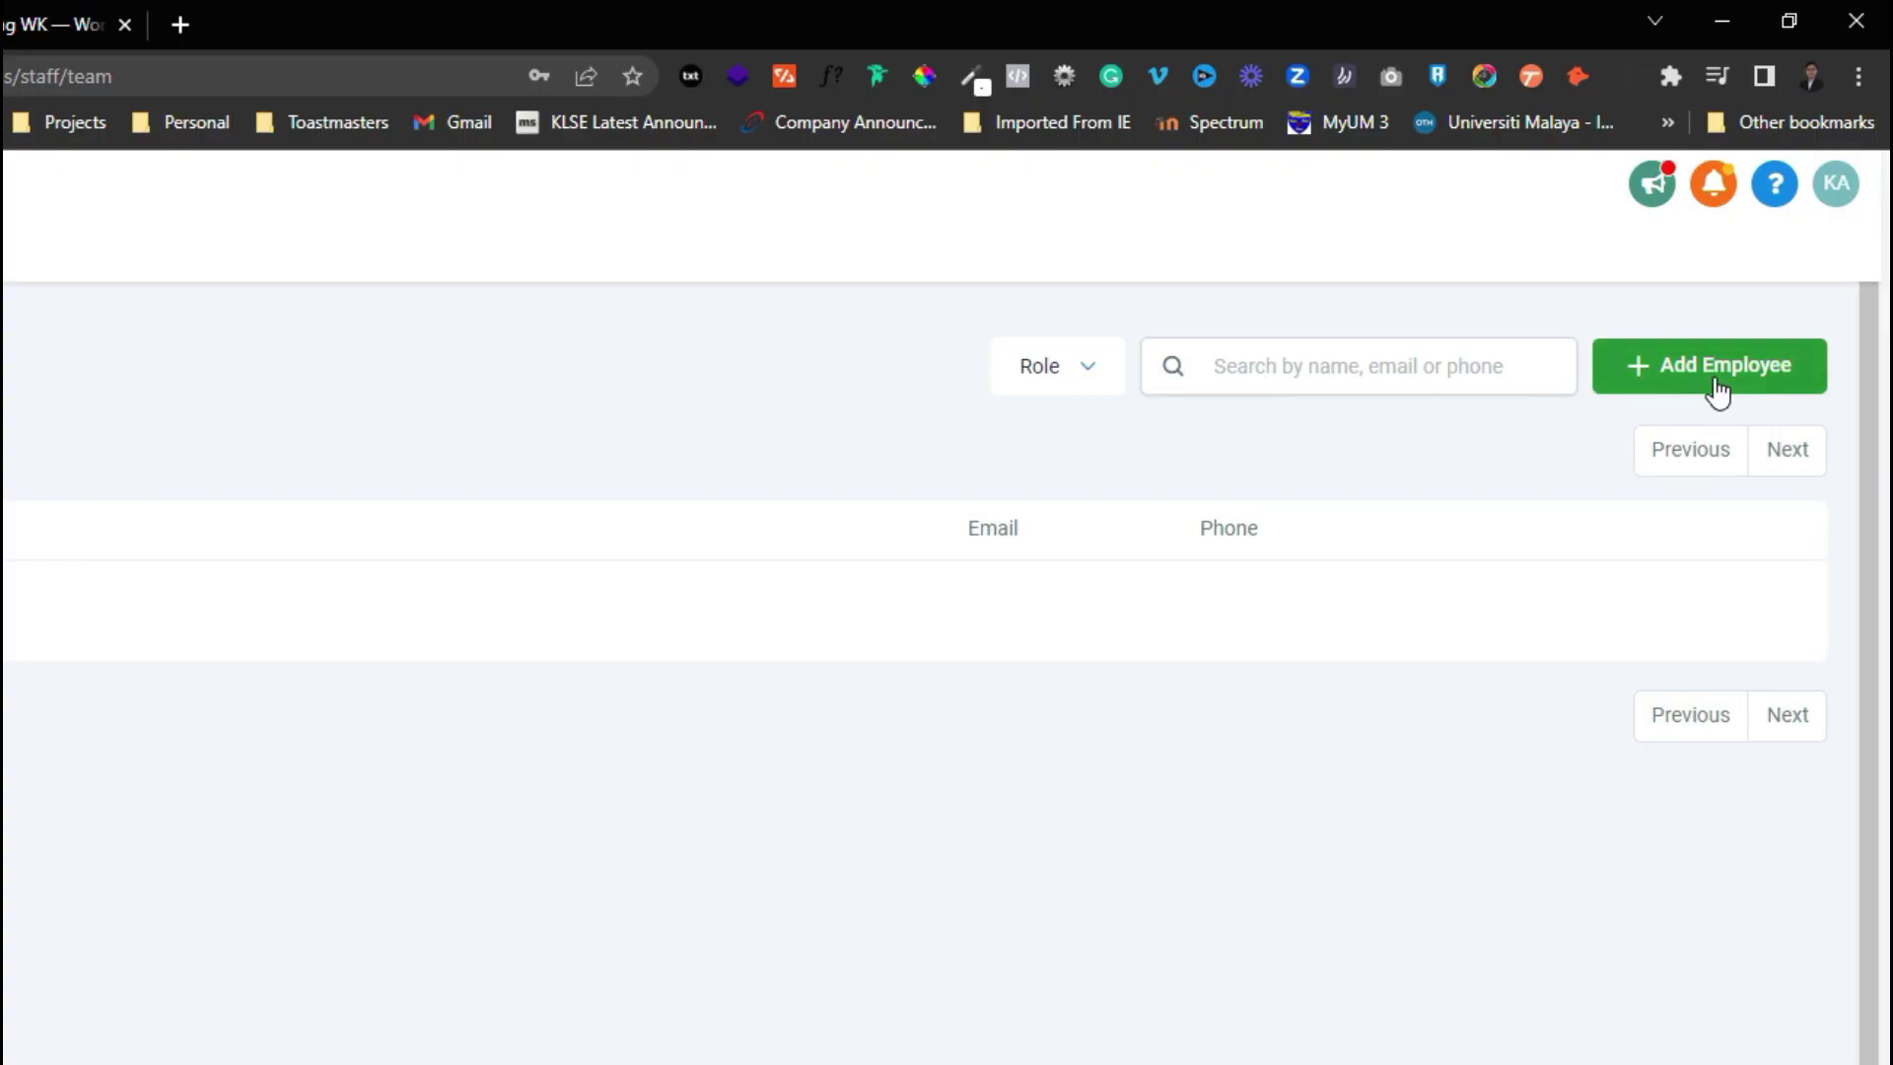
{"action": "left_click", "coordinate": [1740, 258]}
{"action": "left_click", "coordinate": [807, 286]}
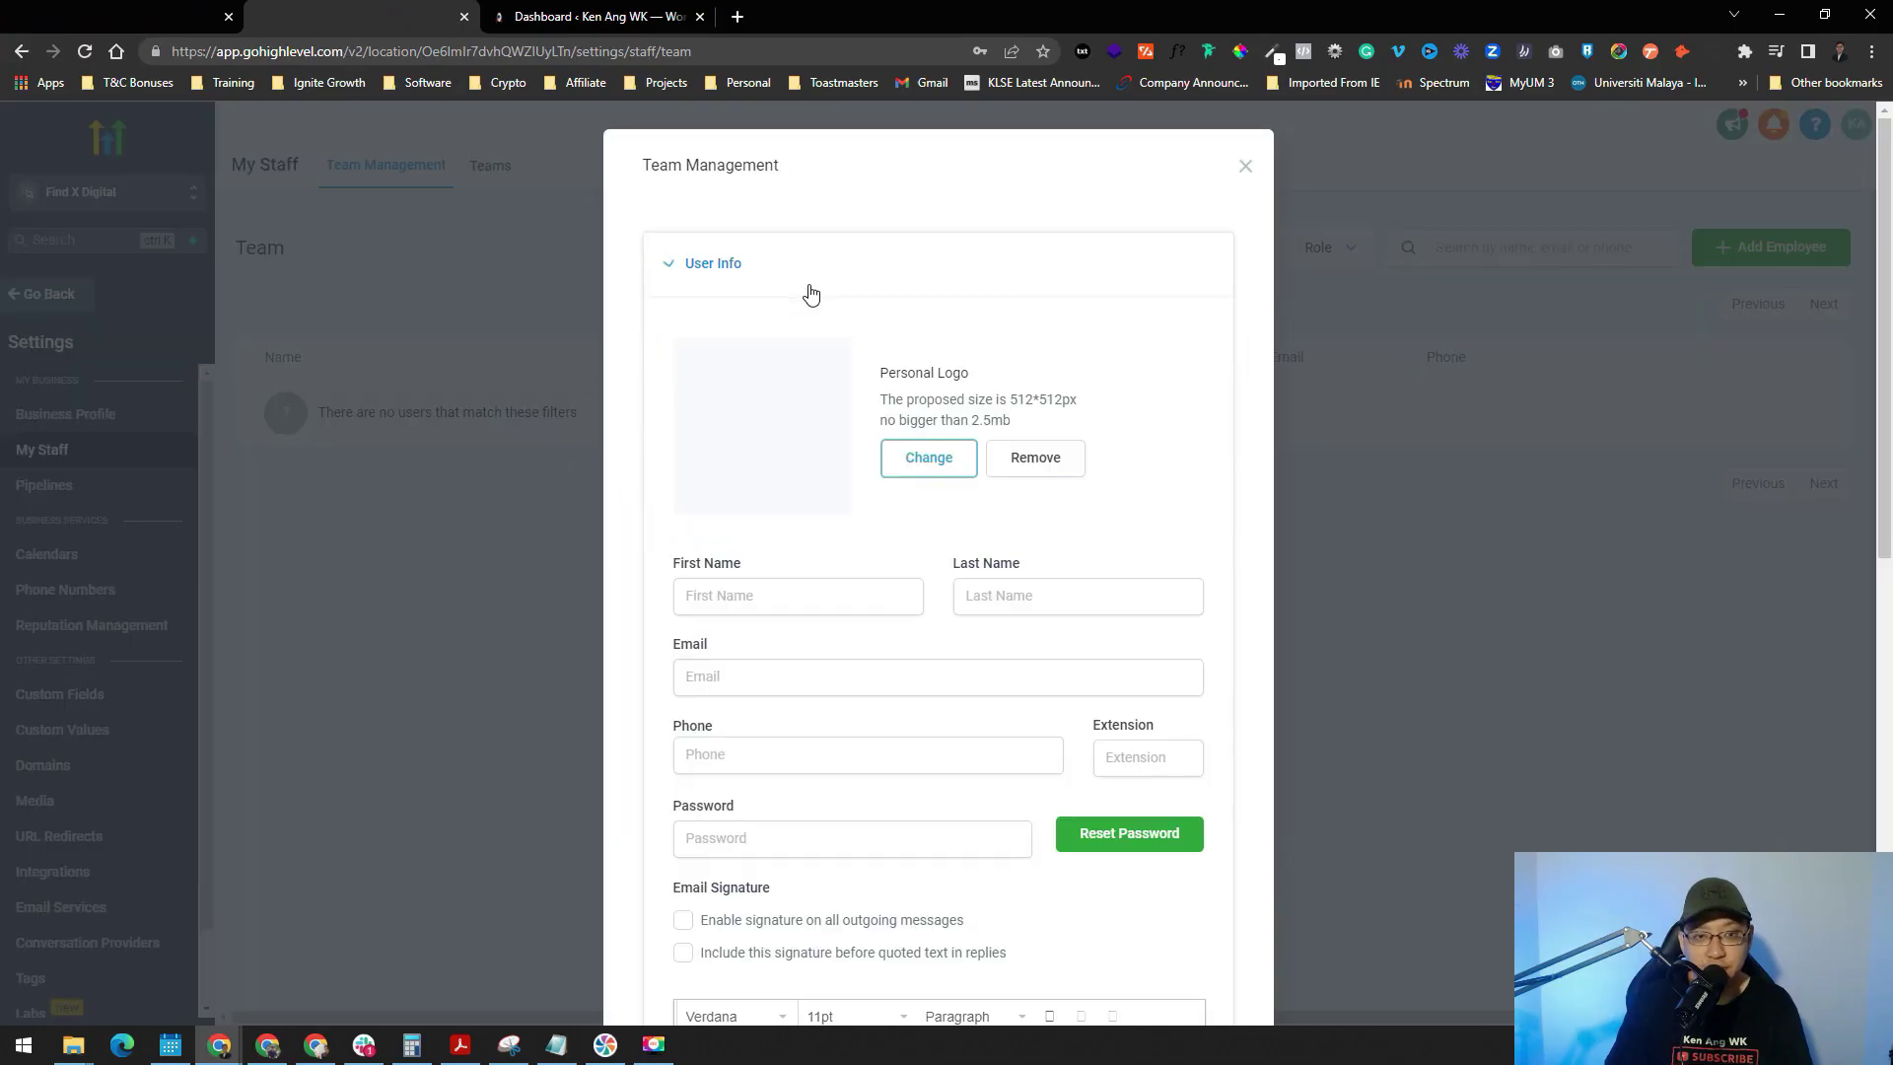
{"action": "scroll", "coordinate": [977, 564], "scroll_direction": "down", "scroll_amount": 1}
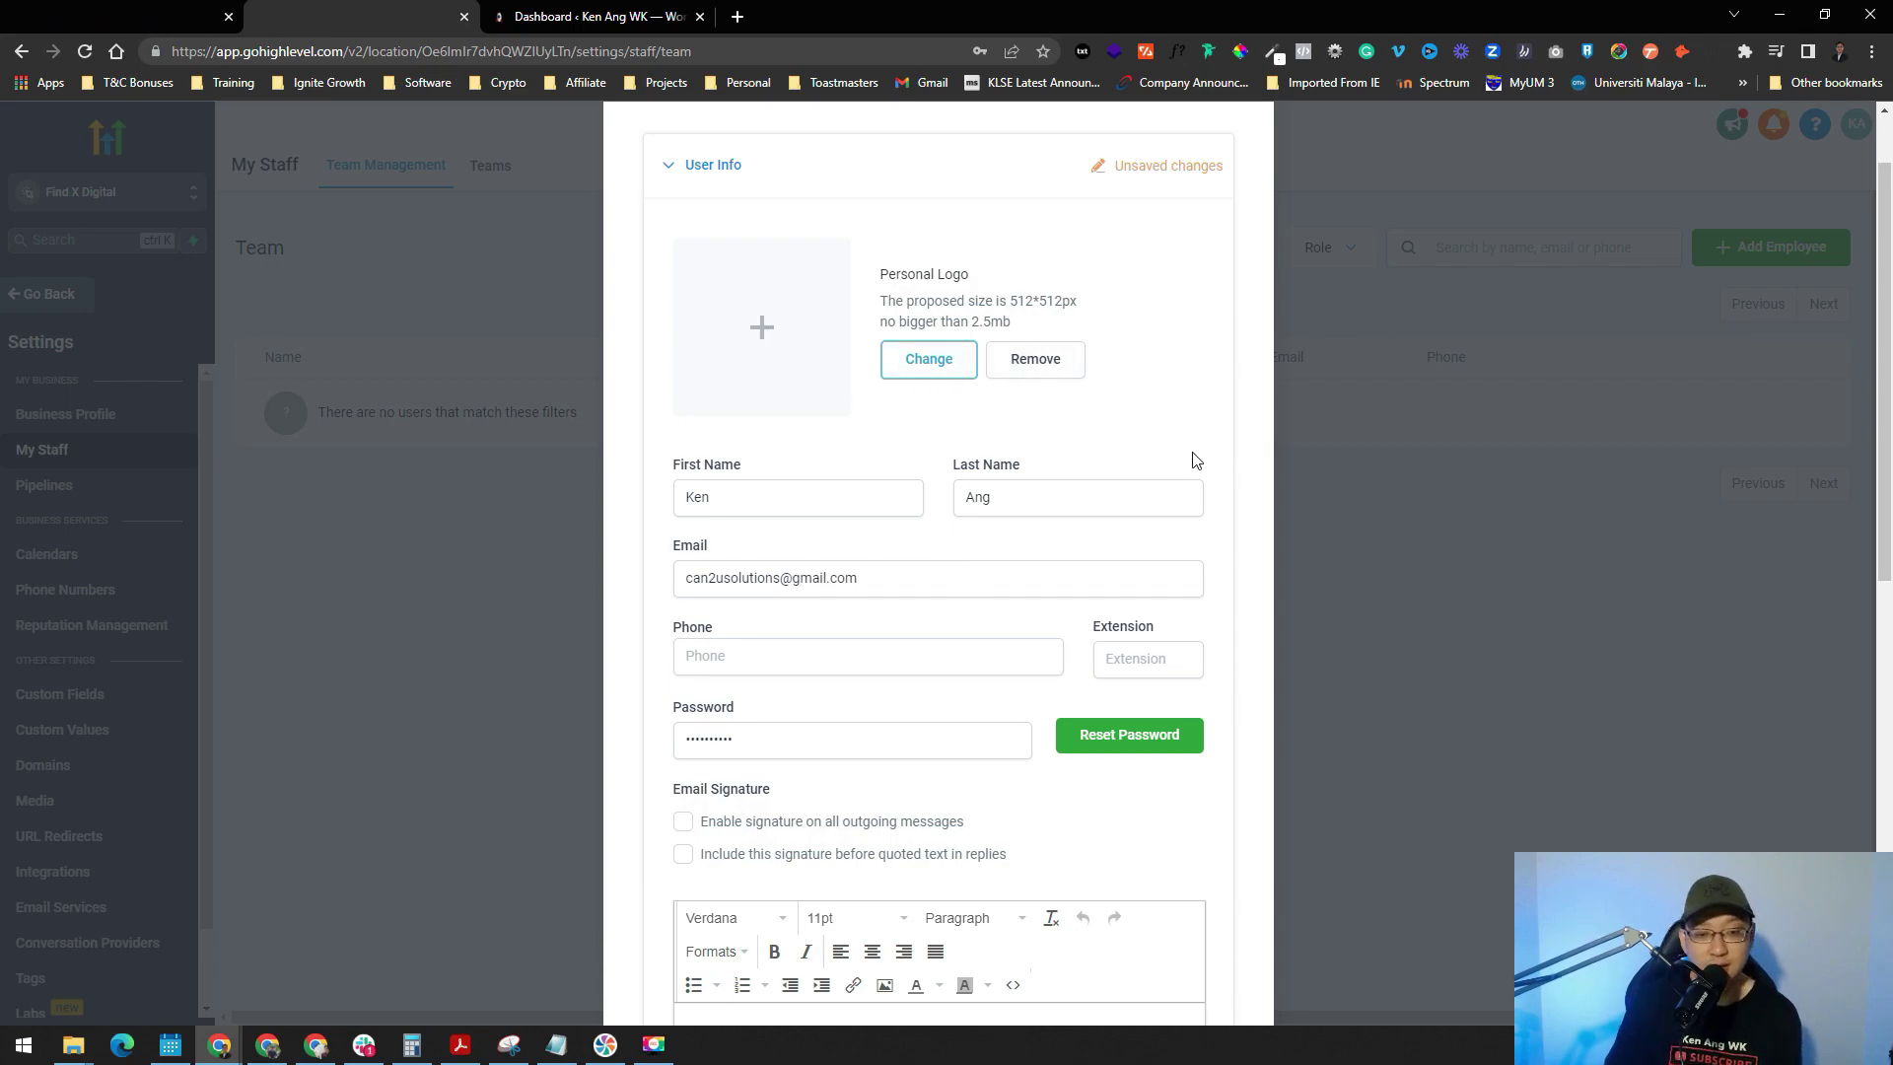
- Review the new employee's user permissions and the available user role options
{"action": "scroll", "coordinate": [1193, 458], "scroll_direction": "down", "scroll_amount": 10}
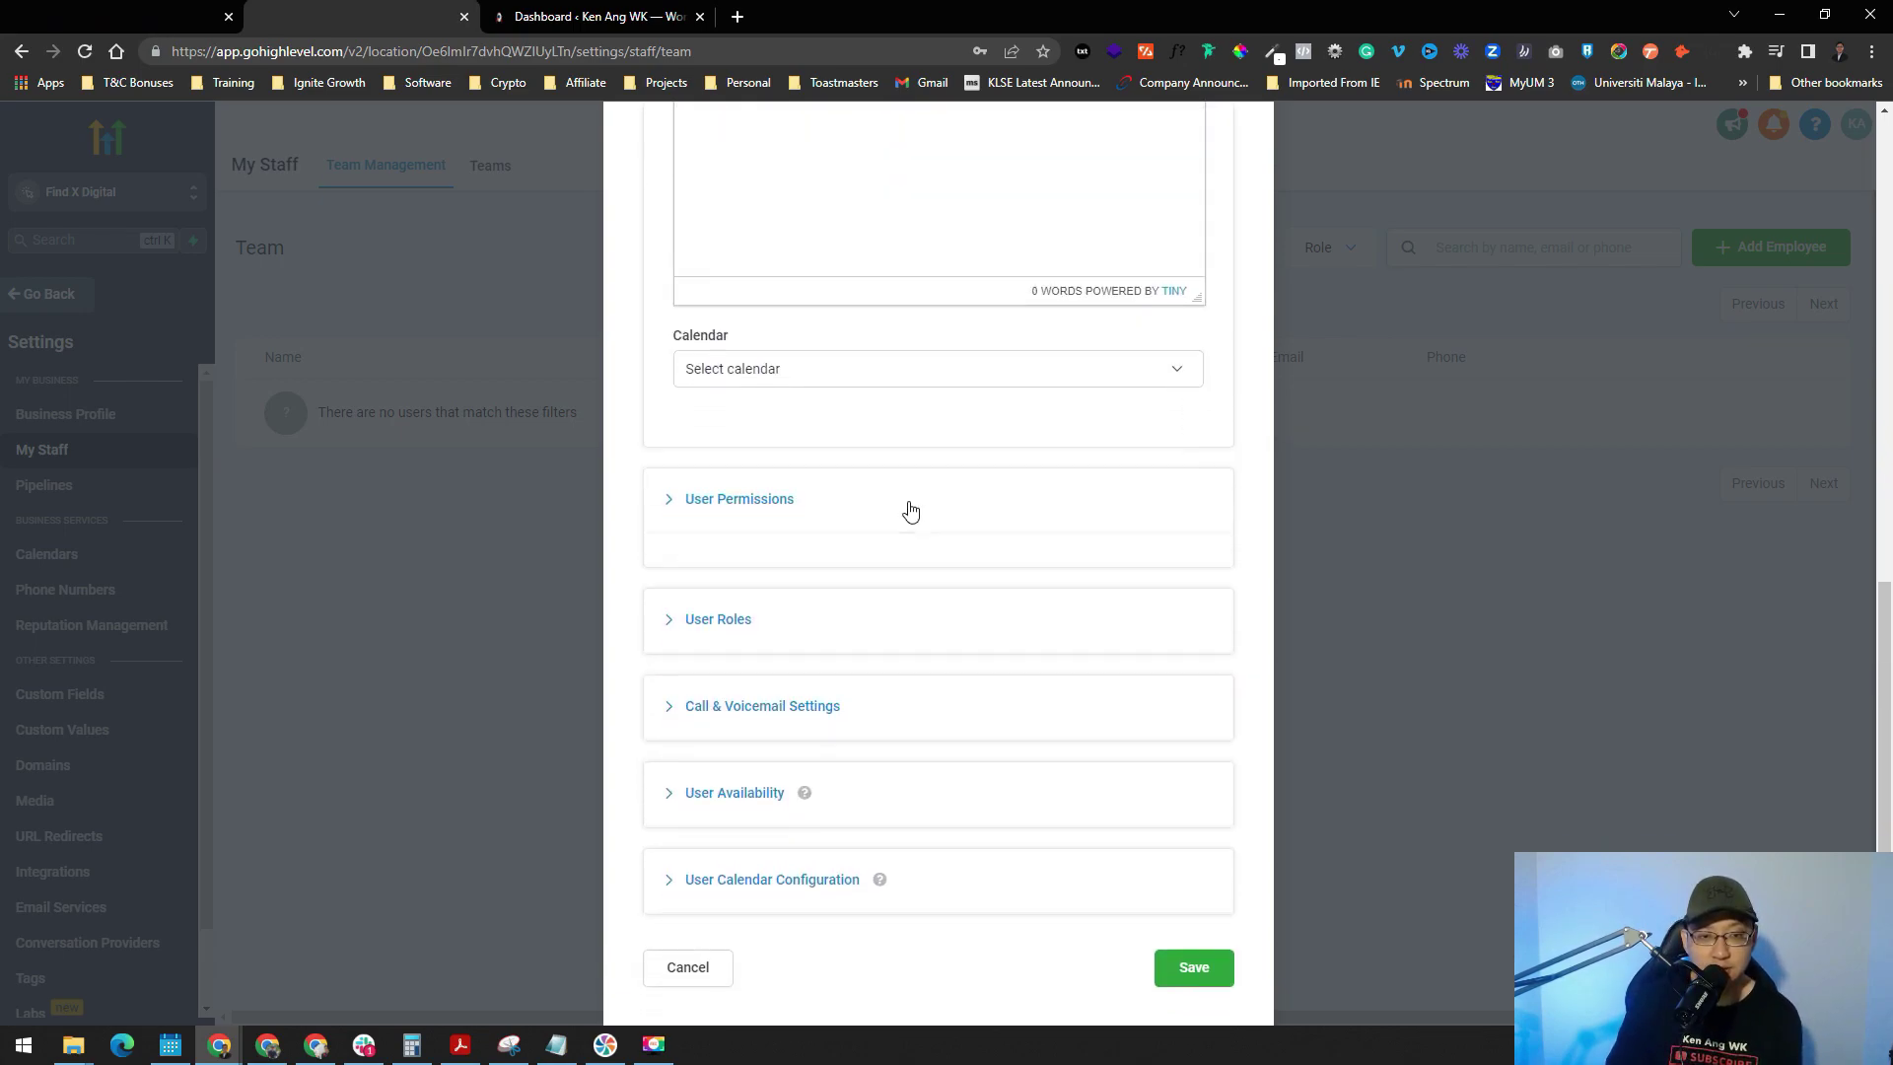
{"action": "left_click", "coordinate": [910, 509]}
{"action": "scroll", "coordinate": [996, 592], "scroll_direction": "down", "scroll_amount": 10}
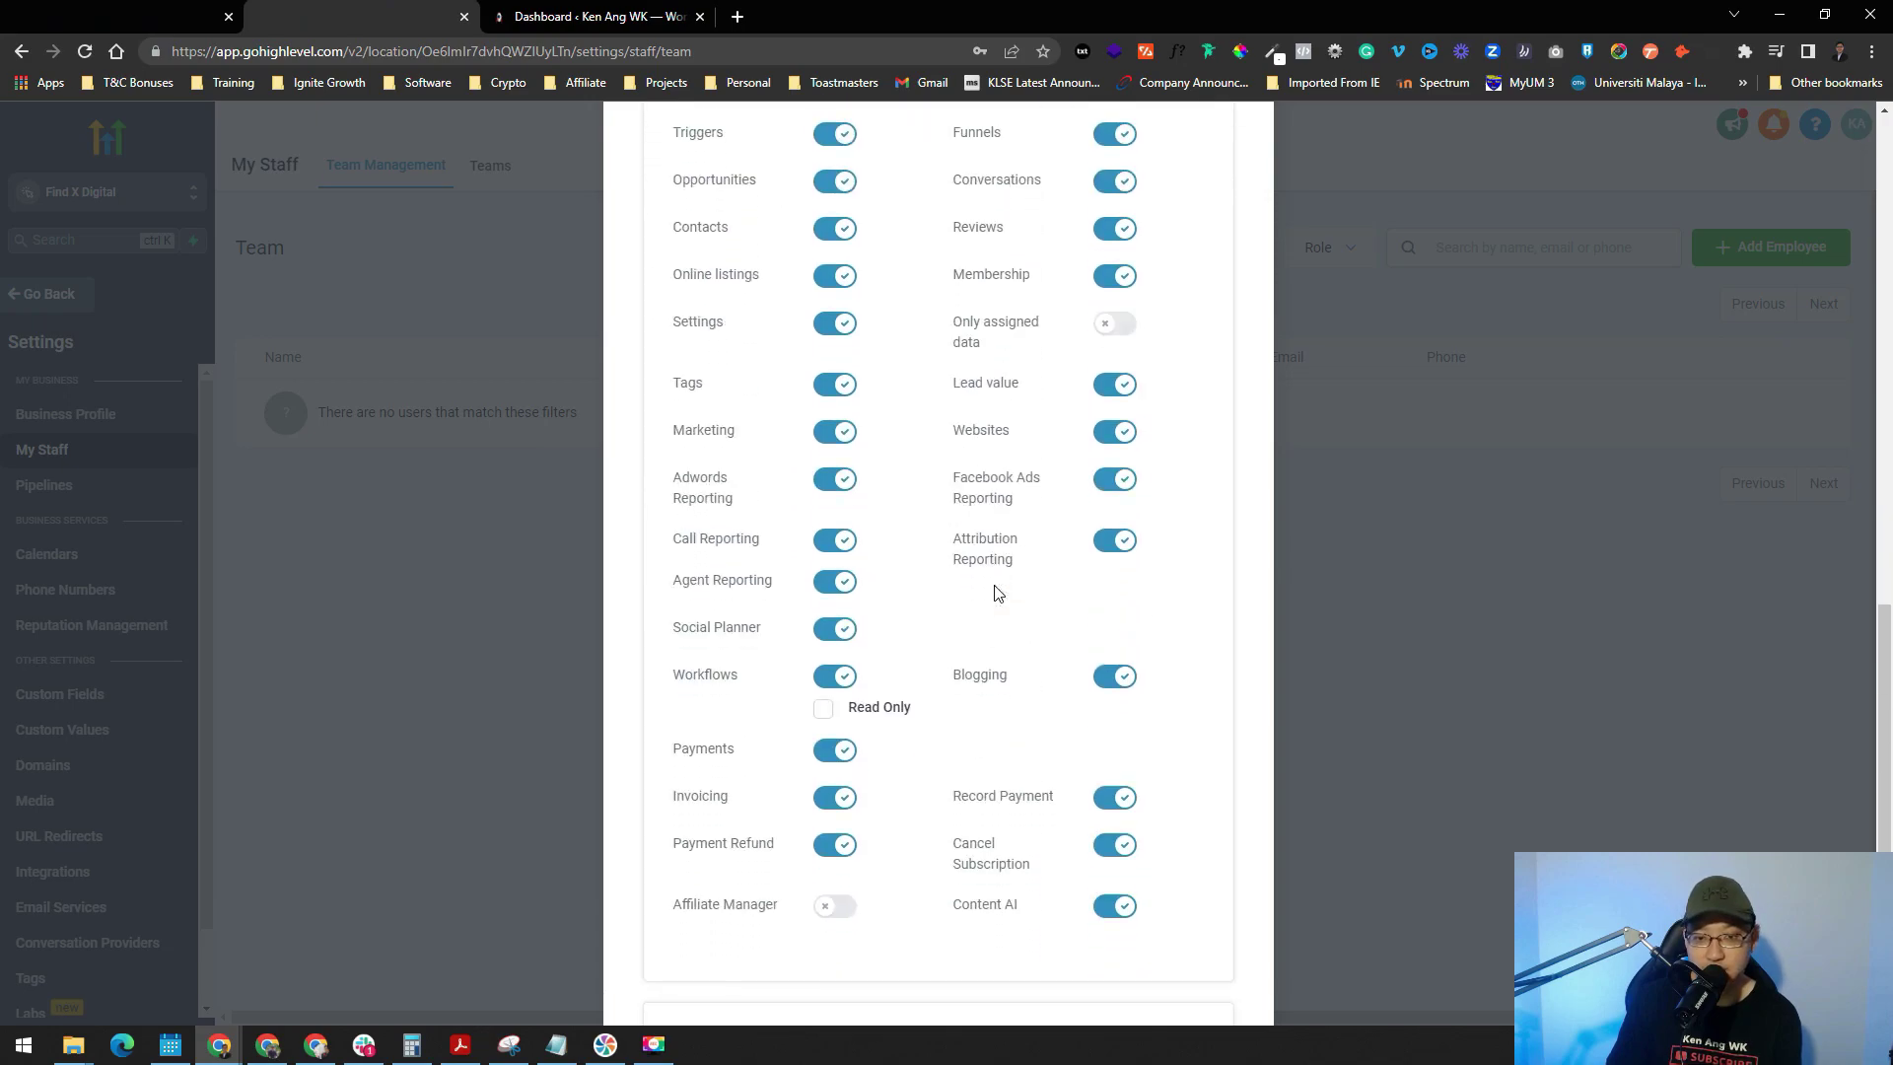
{"action": "left_click", "coordinate": [794, 605]}
{"action": "scroll", "coordinate": [986, 562], "scroll_direction": "down", "scroll_amount": 2}
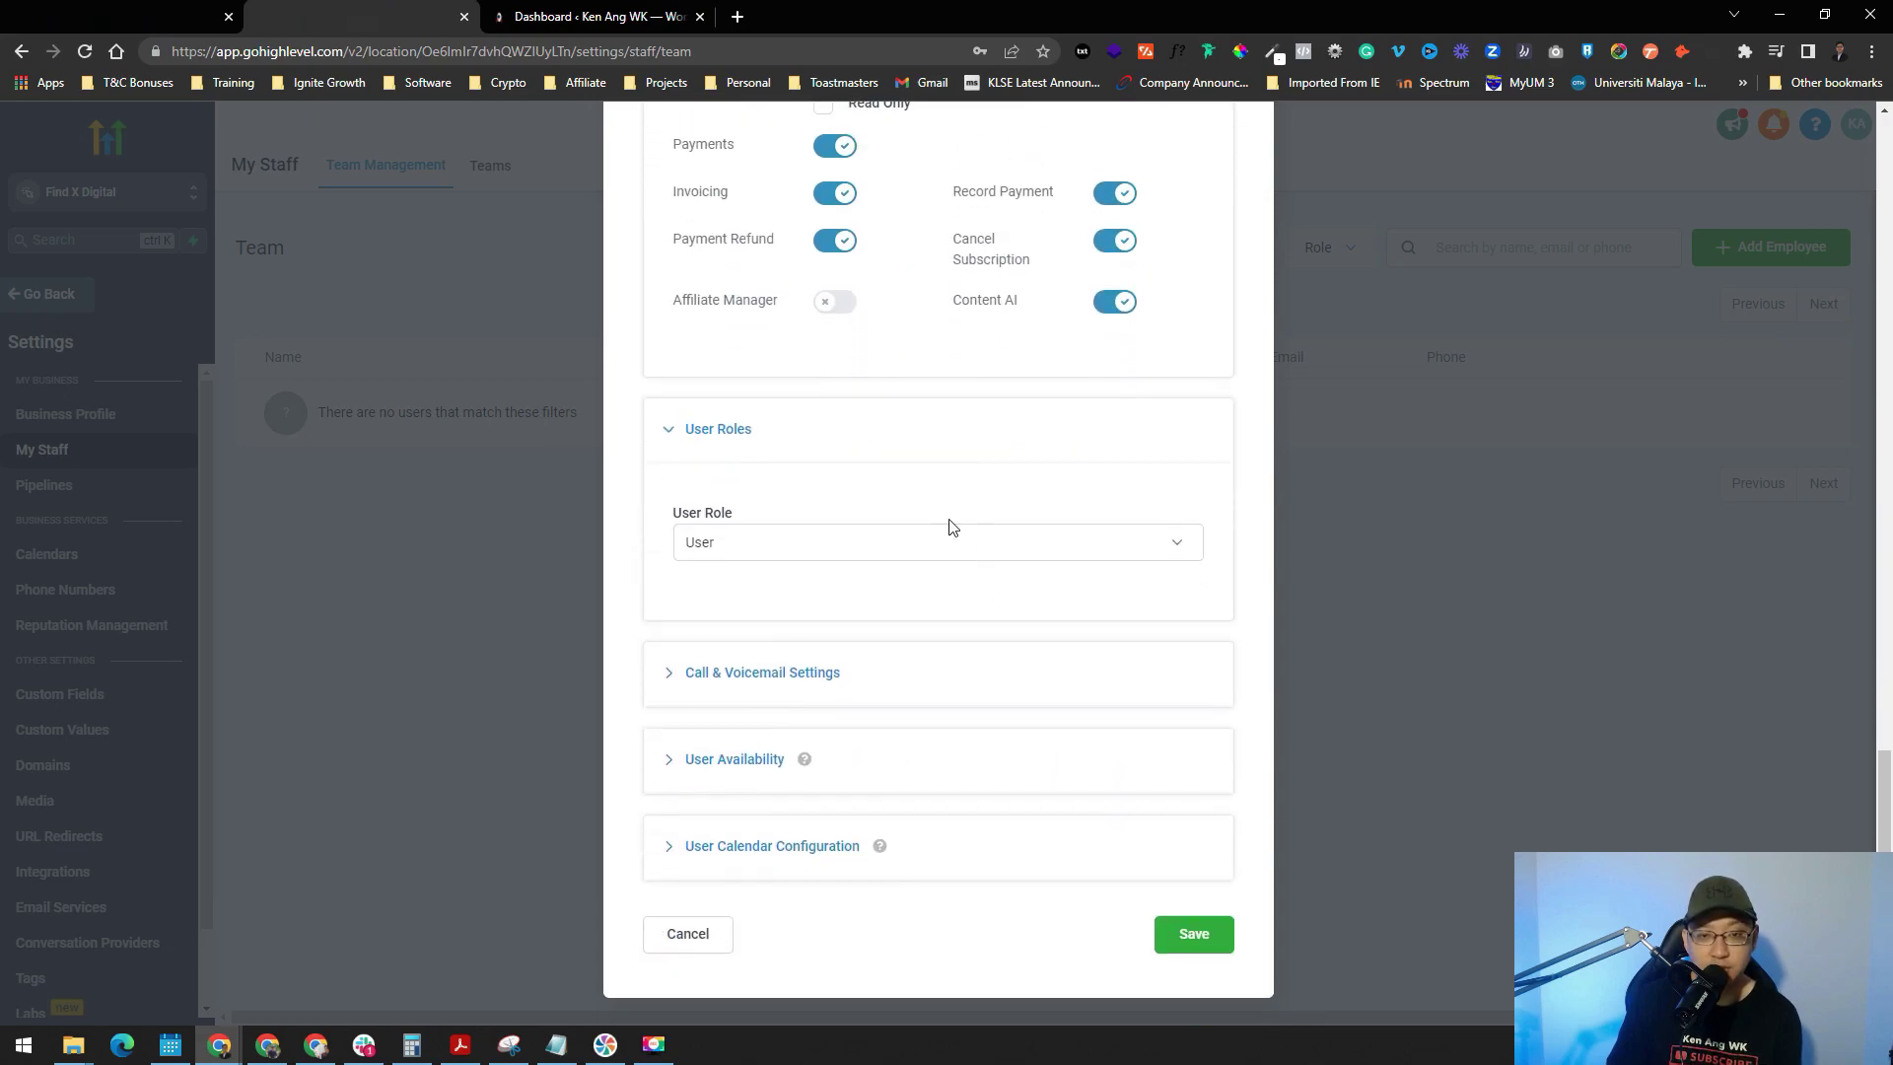
{"action": "left_click", "coordinate": [949, 552]}
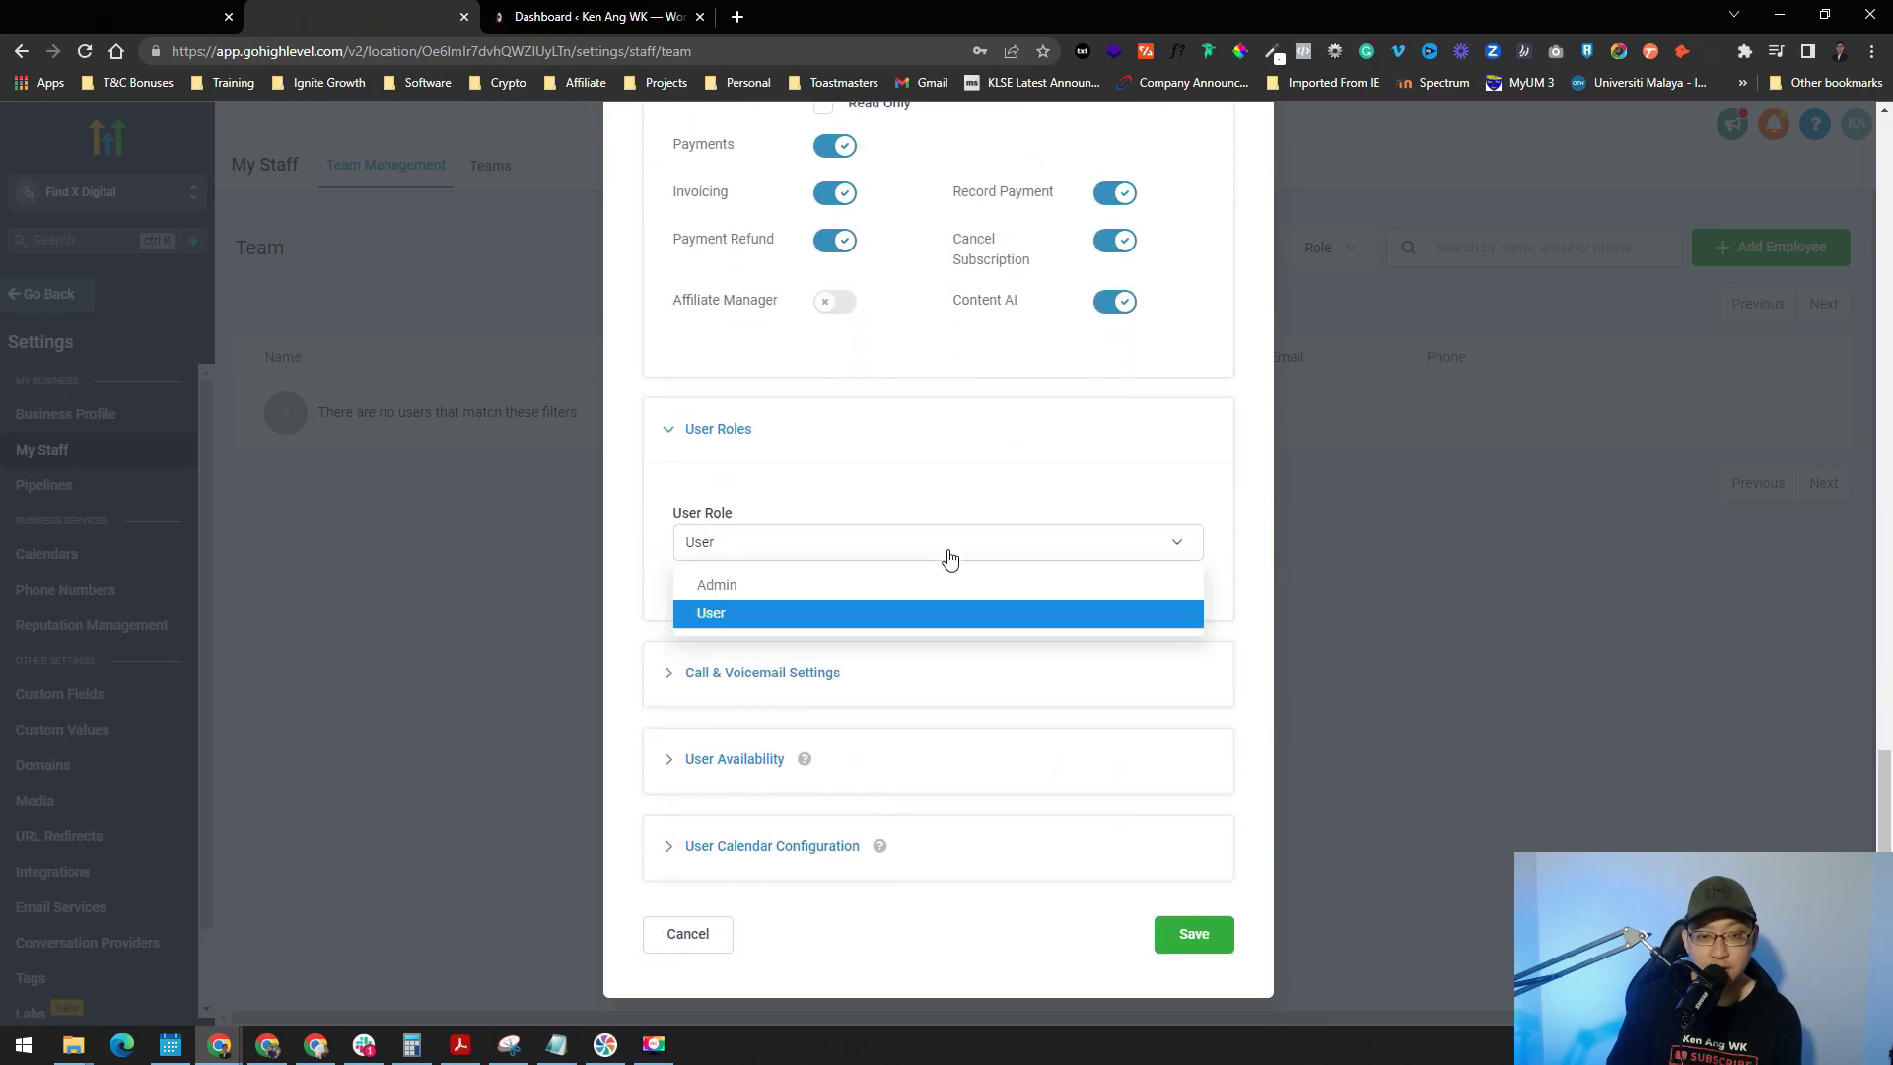
{"action": "left_click", "coordinate": [1053, 515]}
- Check the employee's call and voicemail, availability and calendar configuration sections, and save the new employee
{"action": "left_click", "coordinate": [1069, 674]}
{"action": "scroll", "coordinate": [1069, 680], "scroll_direction": "down", "scroll_amount": 3}
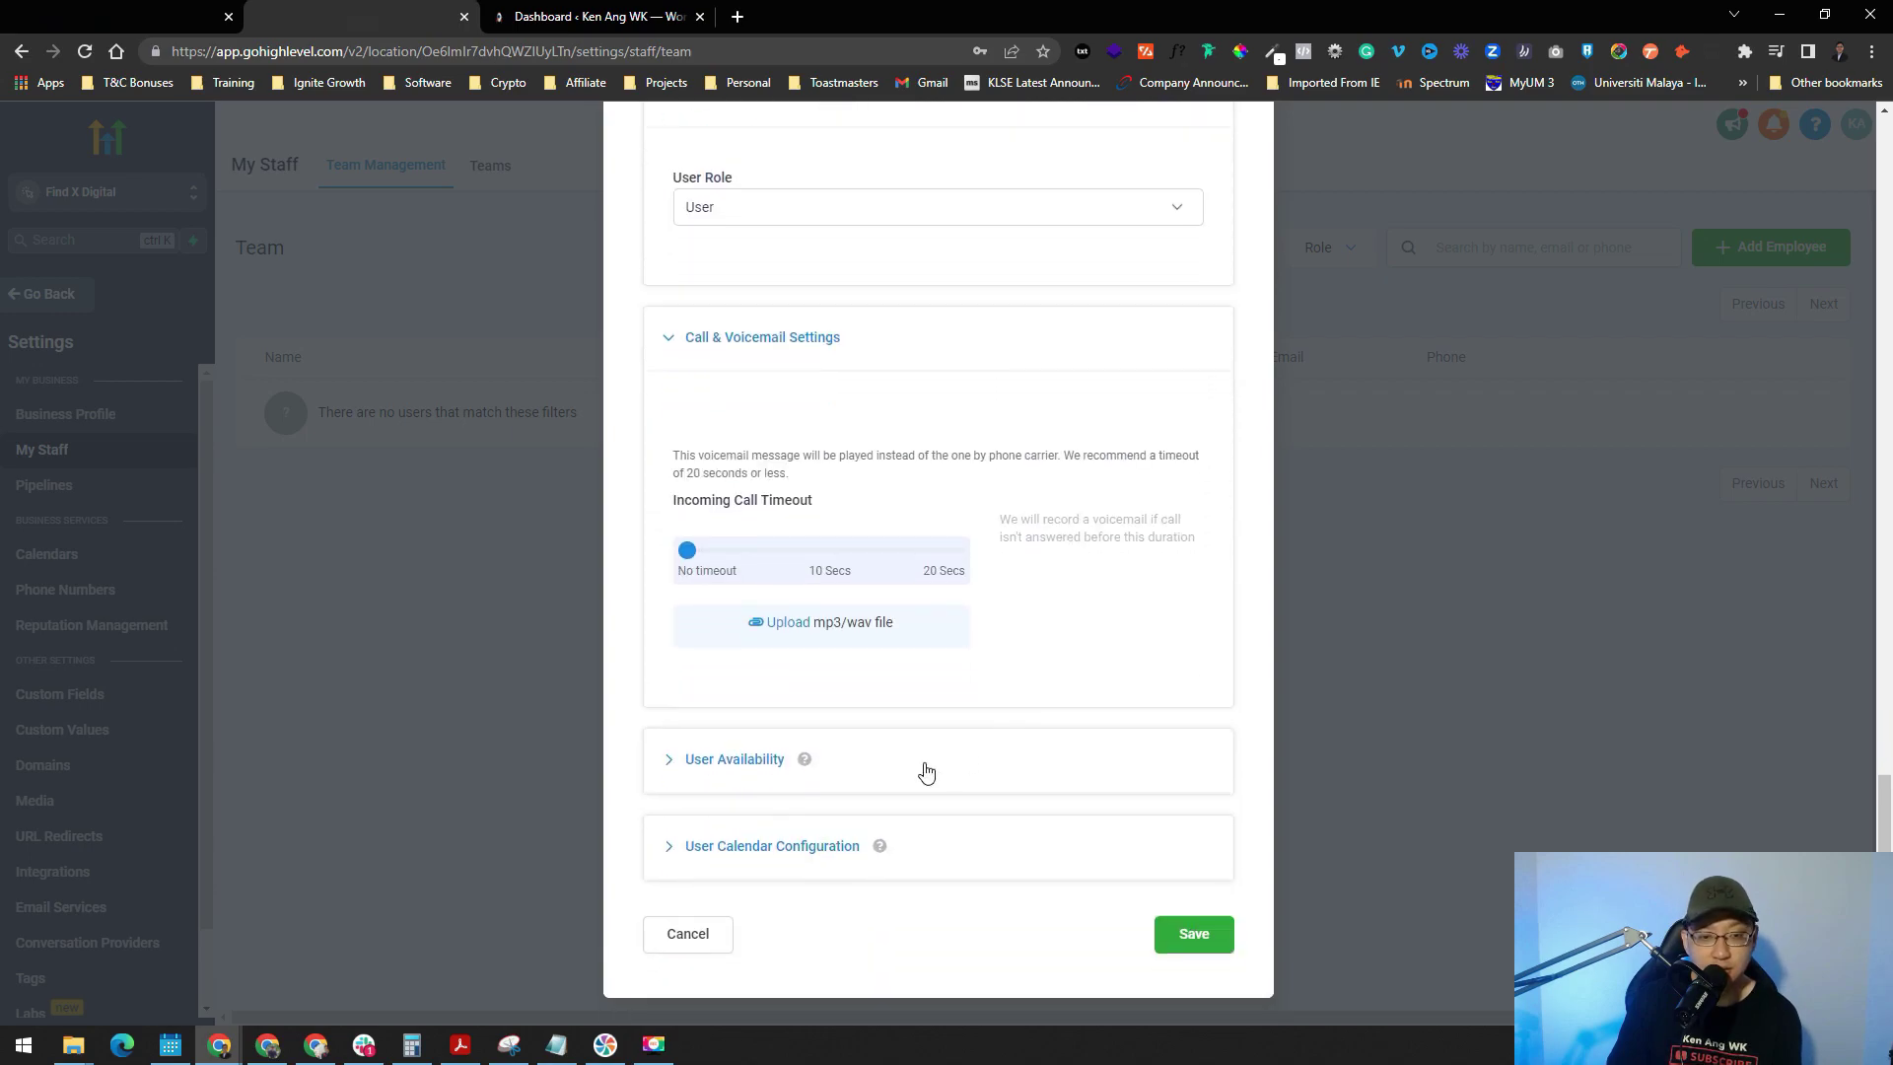
{"action": "left_click", "coordinate": [926, 772]}
{"action": "scroll", "coordinate": [1085, 654], "scroll_direction": "down", "scroll_amount": 4}
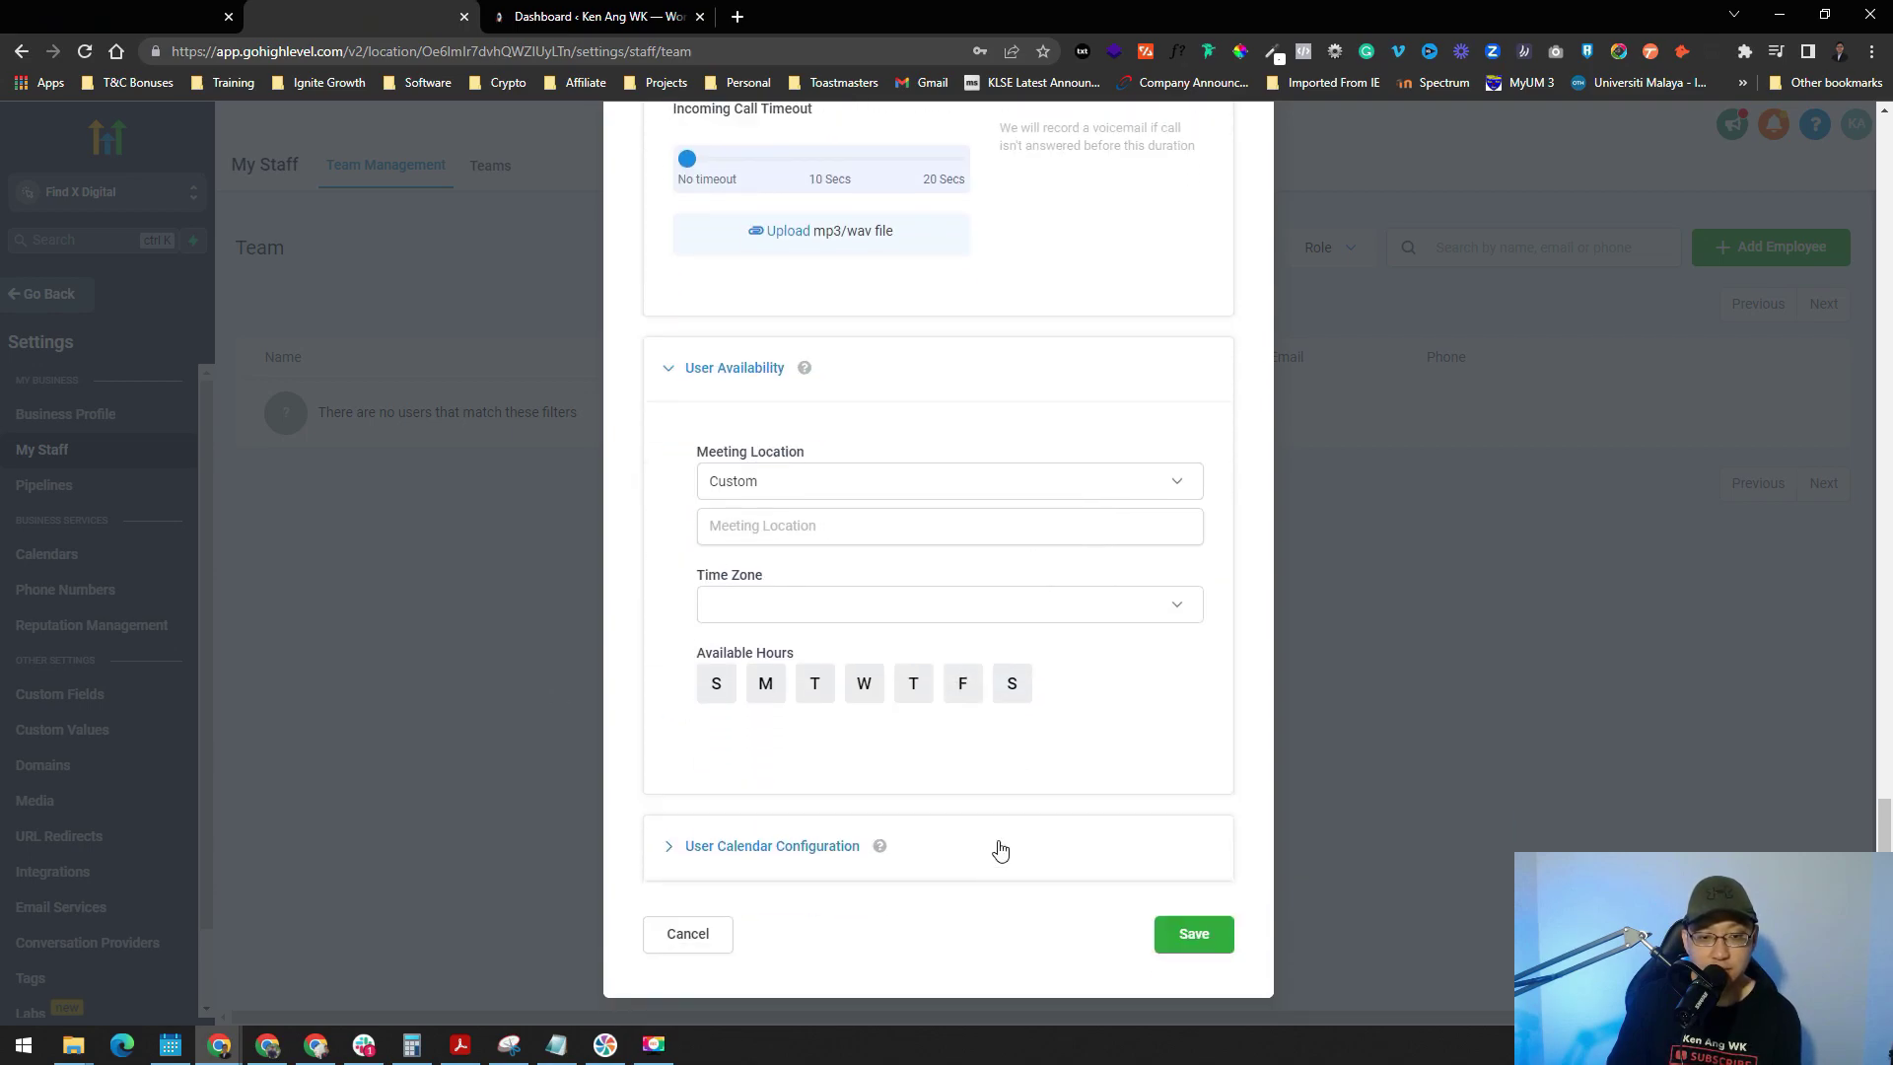
{"action": "left_click", "coordinate": [1001, 850]}
{"action": "scroll", "coordinate": [986, 838], "scroll_direction": "down", "scroll_amount": 2}
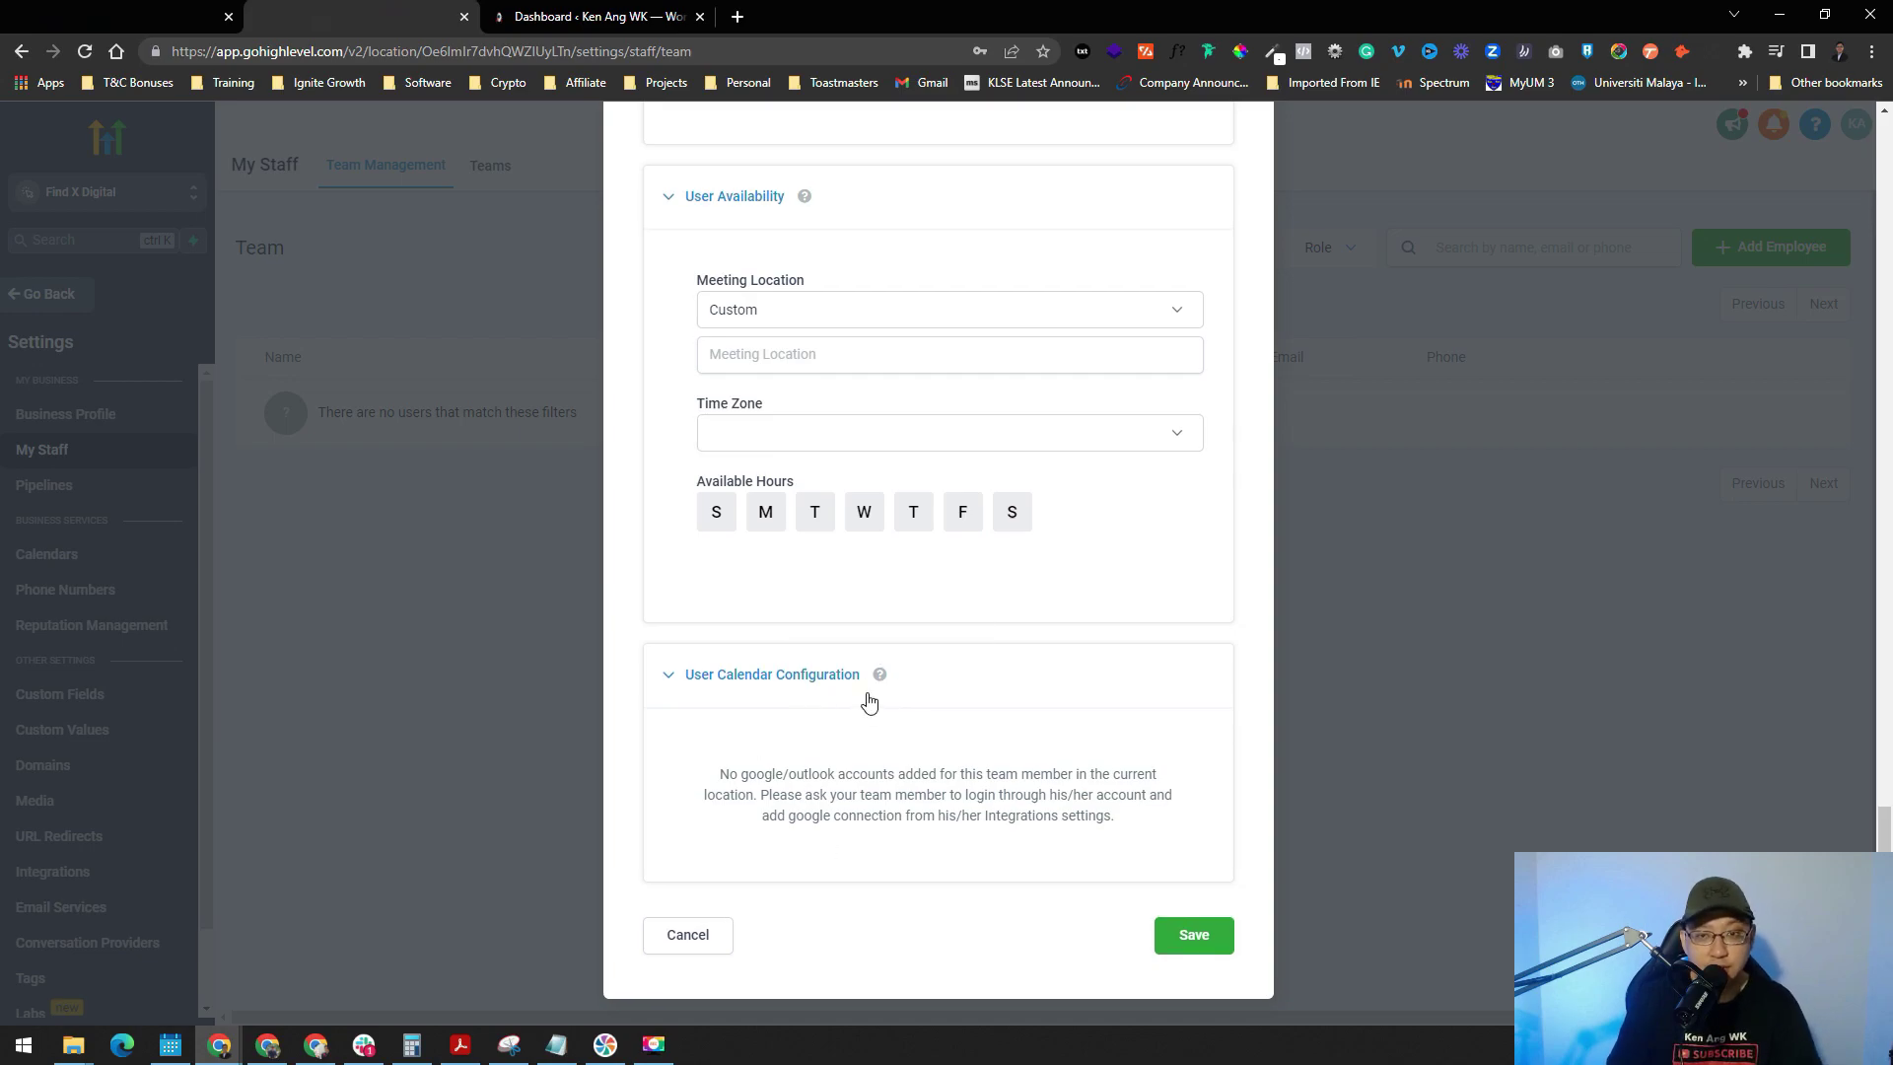
{"action": "scroll", "coordinate": [867, 702], "scroll_direction": "up", "scroll_amount": 6}
{"action": "scroll", "coordinate": [867, 700], "scroll_direction": "down", "scroll_amount": 6}
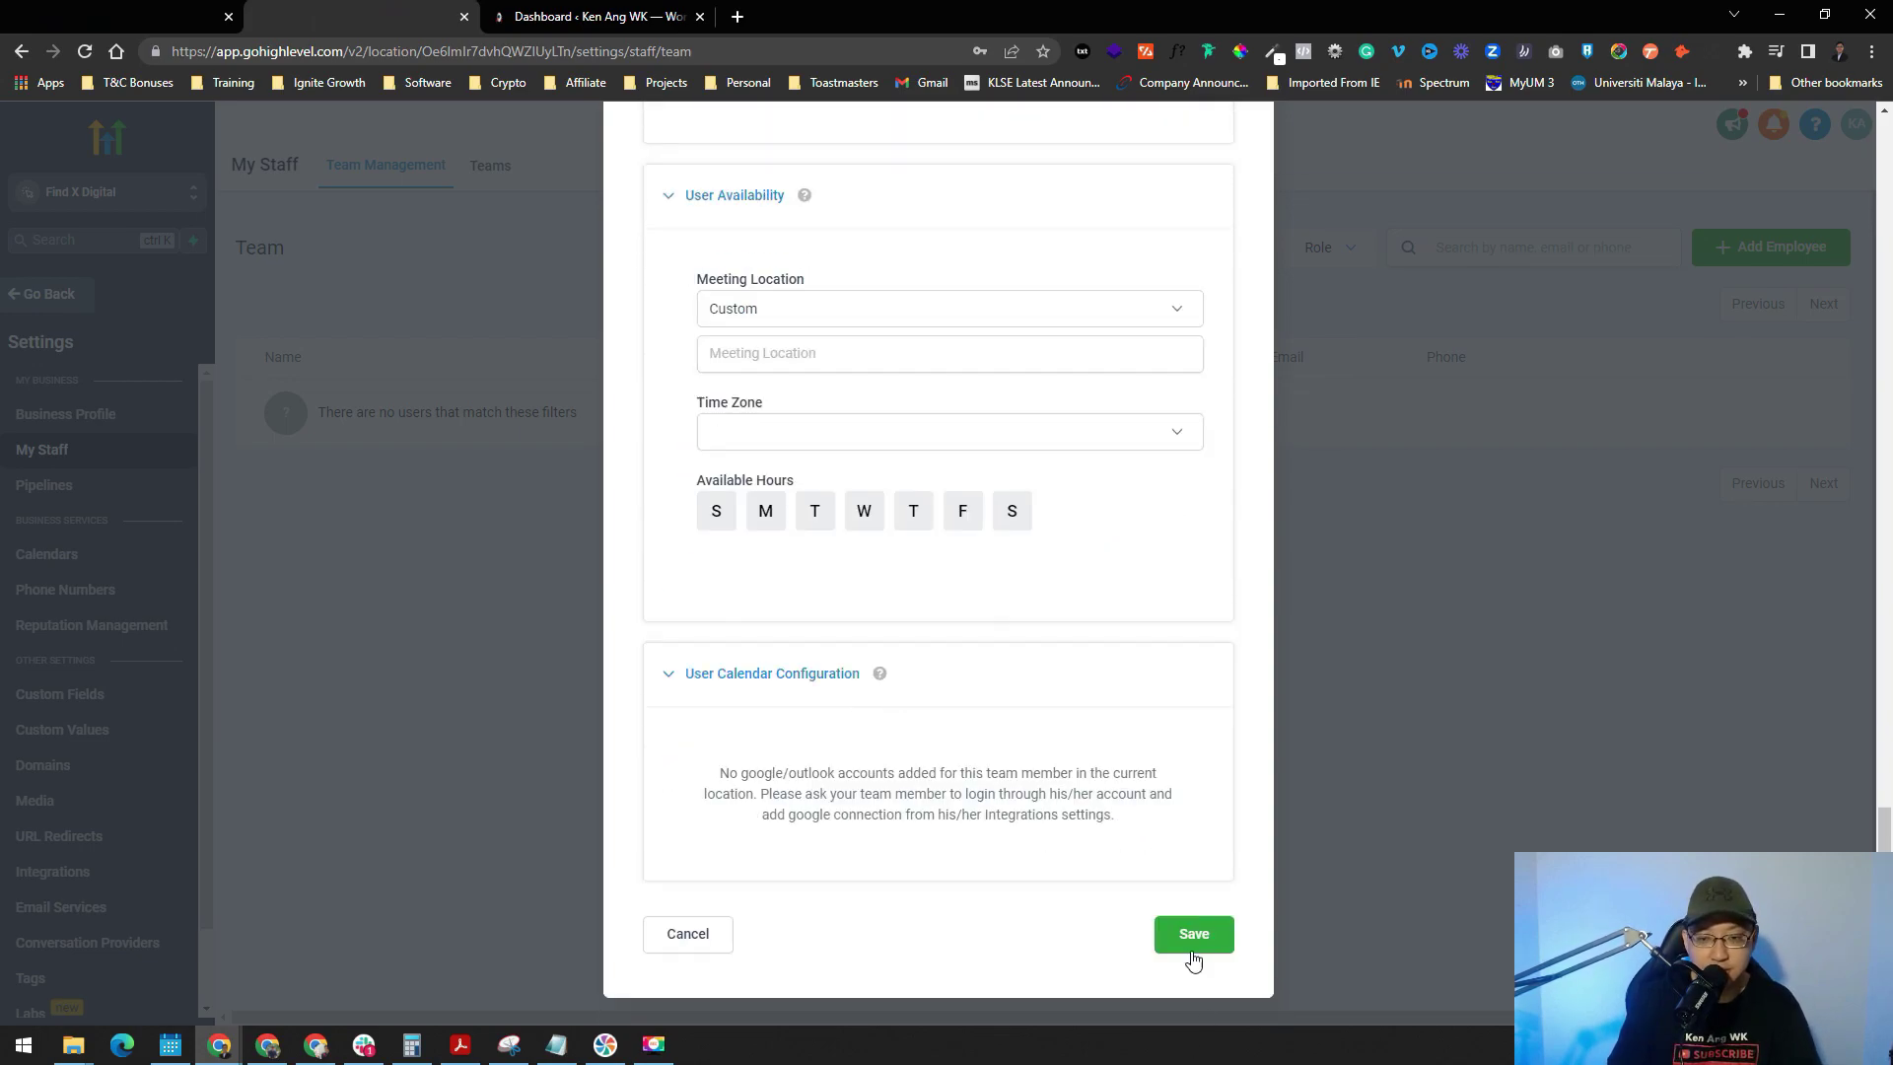
{"action": "left_click", "coordinate": [1193, 956]}
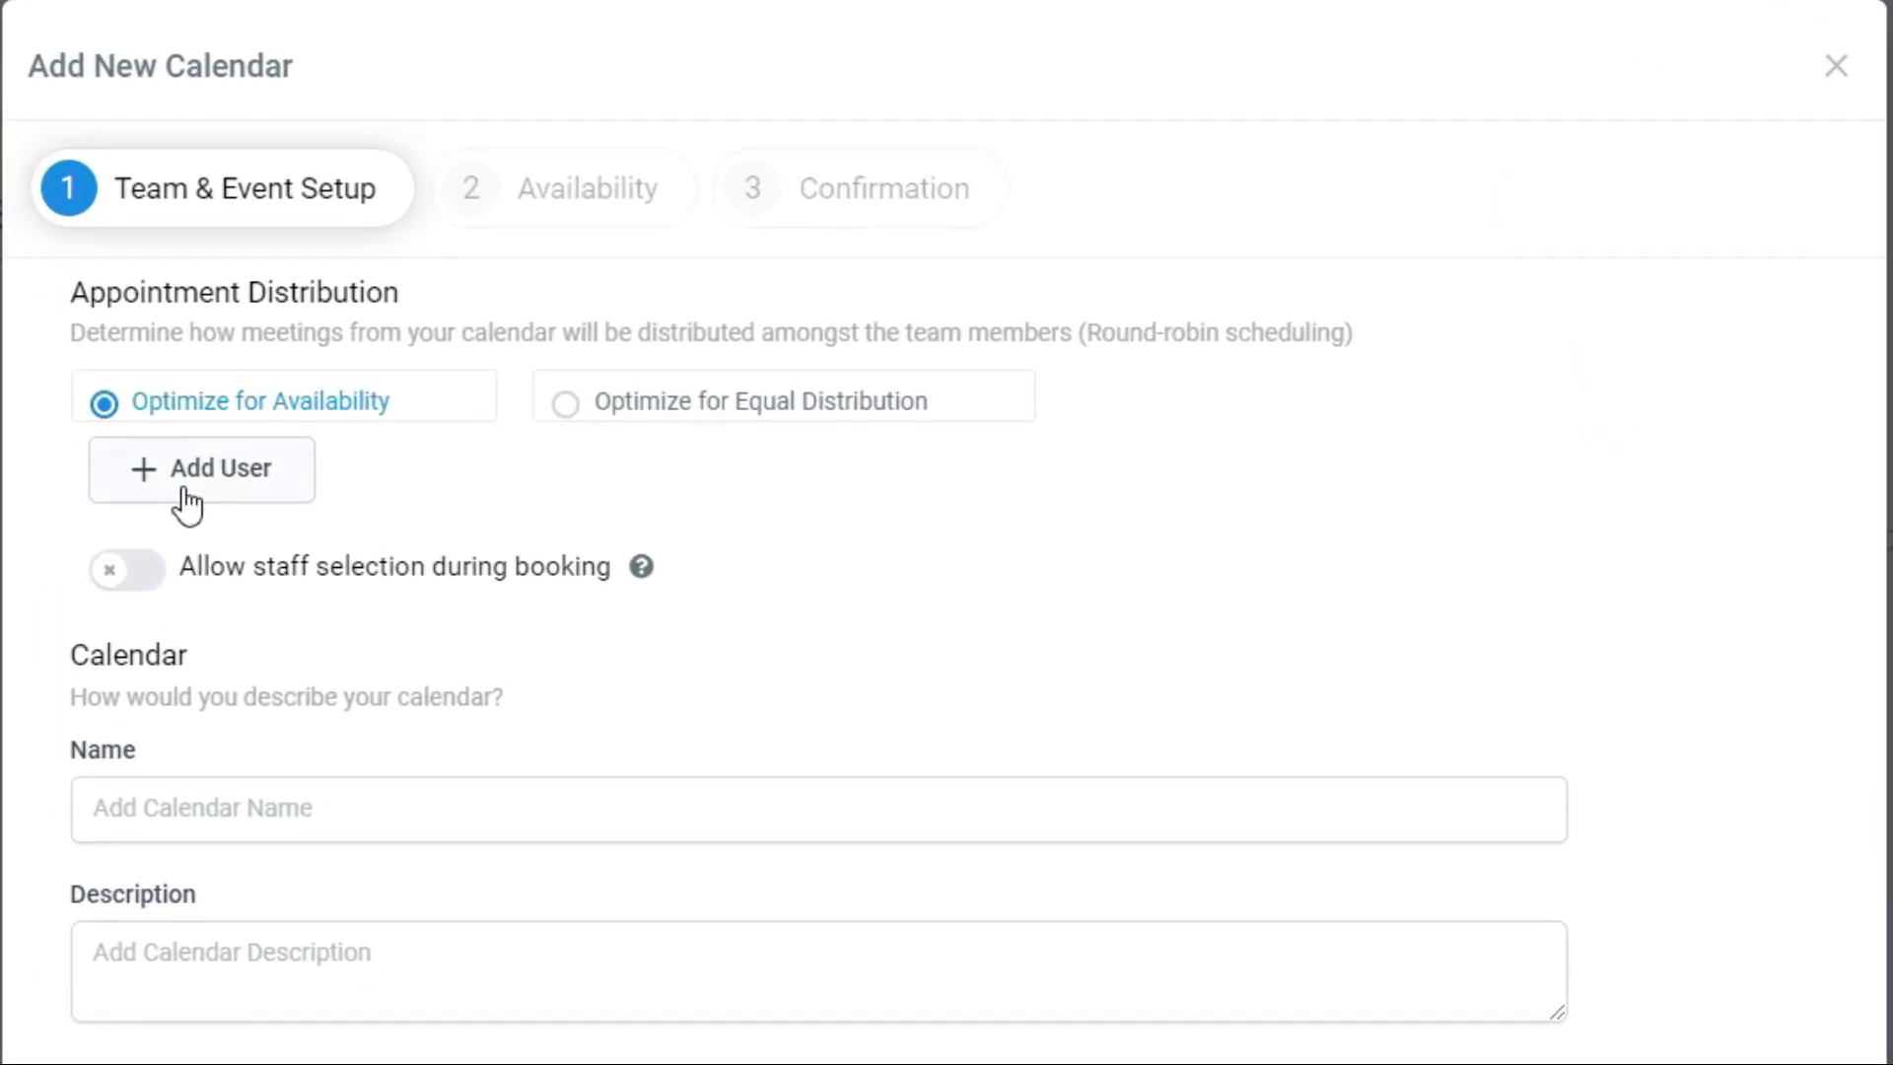
- Add the new staff member to the Round Robin calendar's appointment distribution with Medium Priority and a Custom meeting location
{"action": "left_click", "coordinate": [206, 500]}
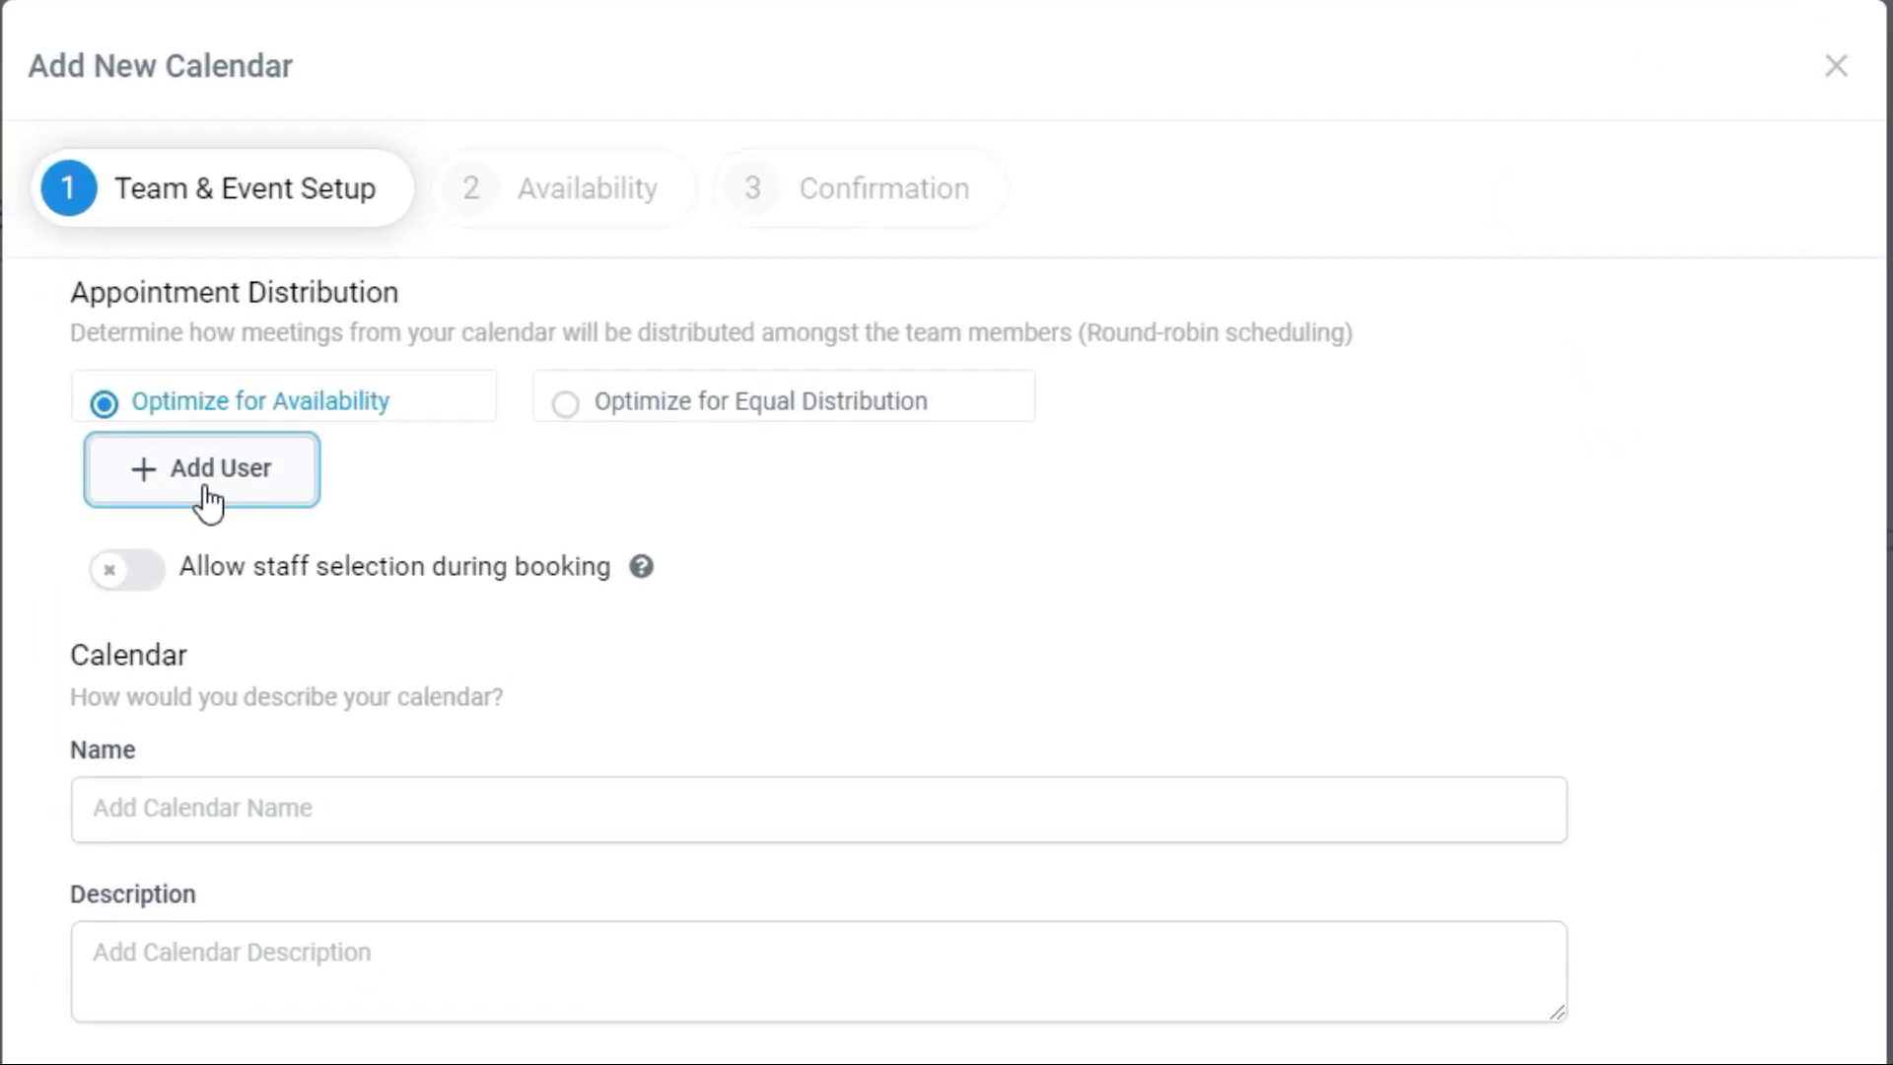
{"action": "left_click", "coordinate": [402, 477]}
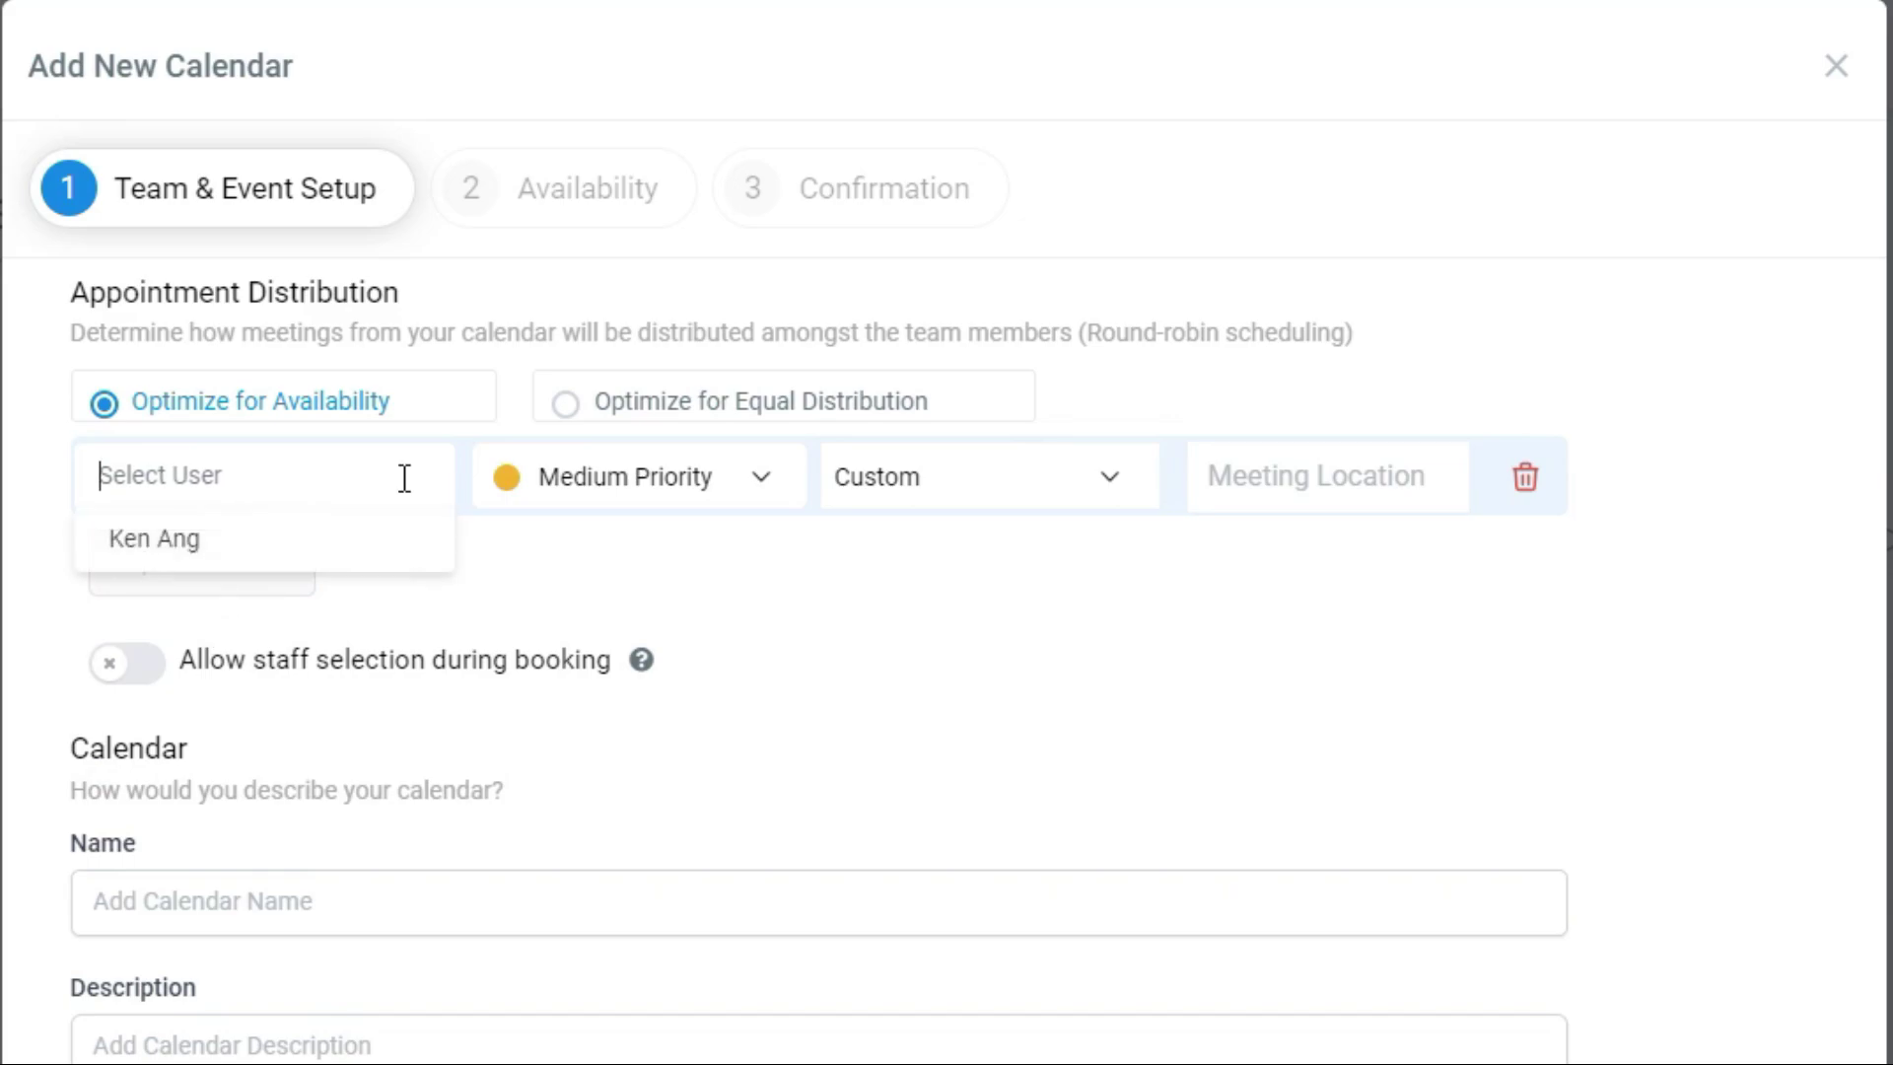
{"action": "left_click", "coordinate": [148, 554]}
{"action": "left_click", "coordinate": [745, 498]}
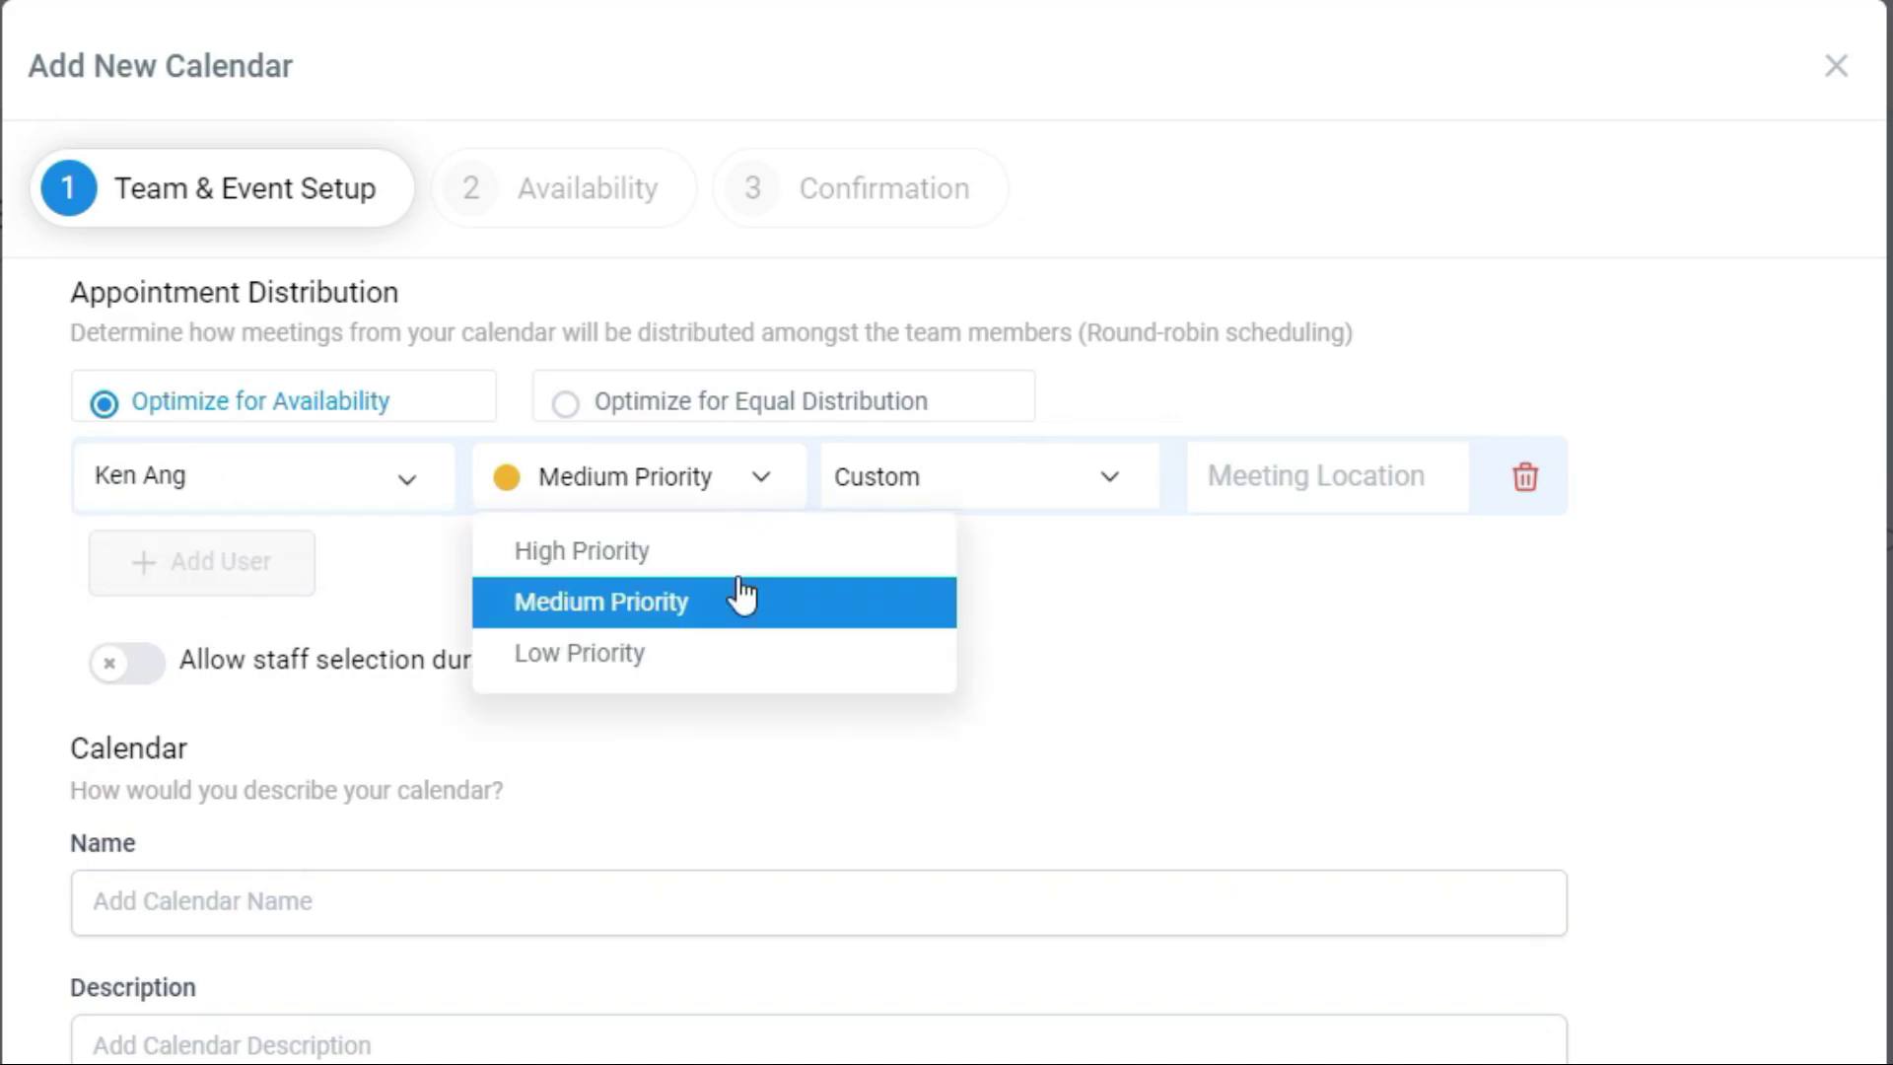
{"action": "left_click", "coordinate": [1305, 474]}
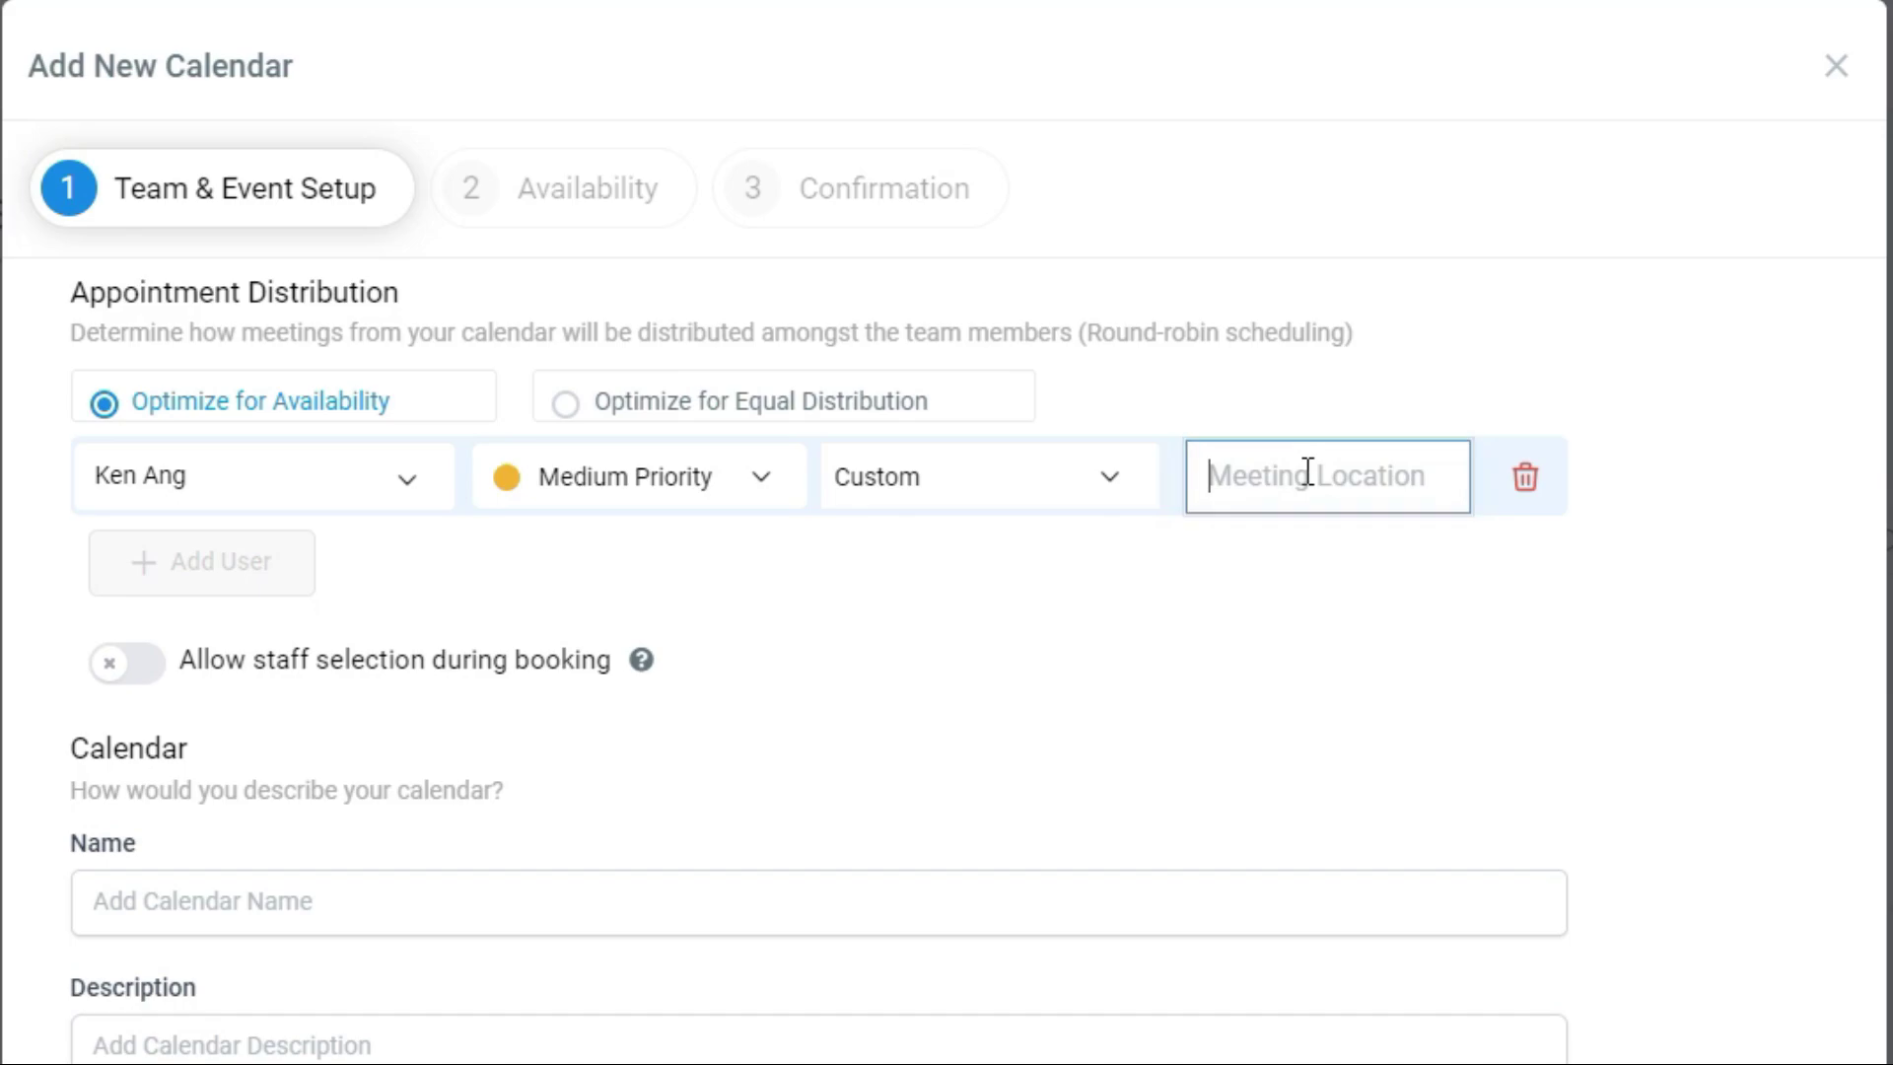
- Try to connect the staff member's Zoom account as the meeting location in the new calendar
{"action": "left_click", "coordinate": [1105, 496]}
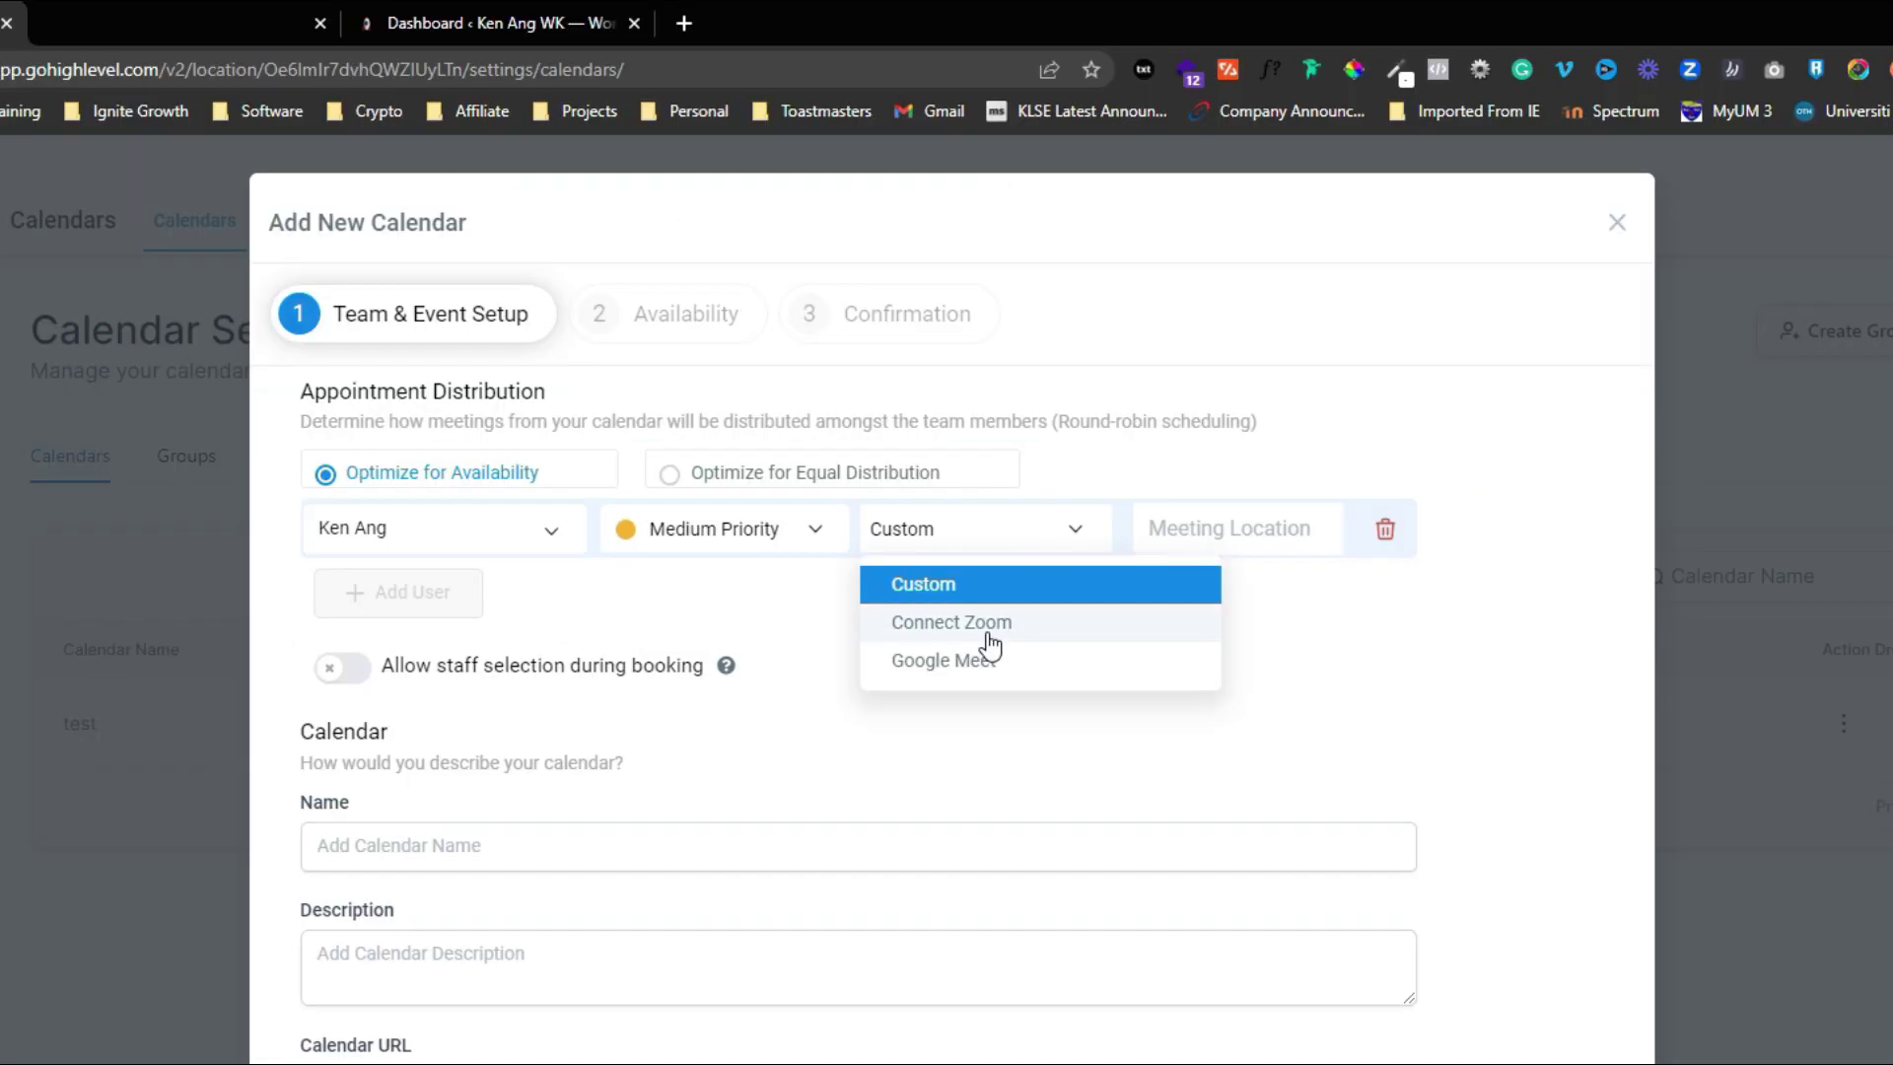
{"action": "left_click", "coordinate": [986, 631]}
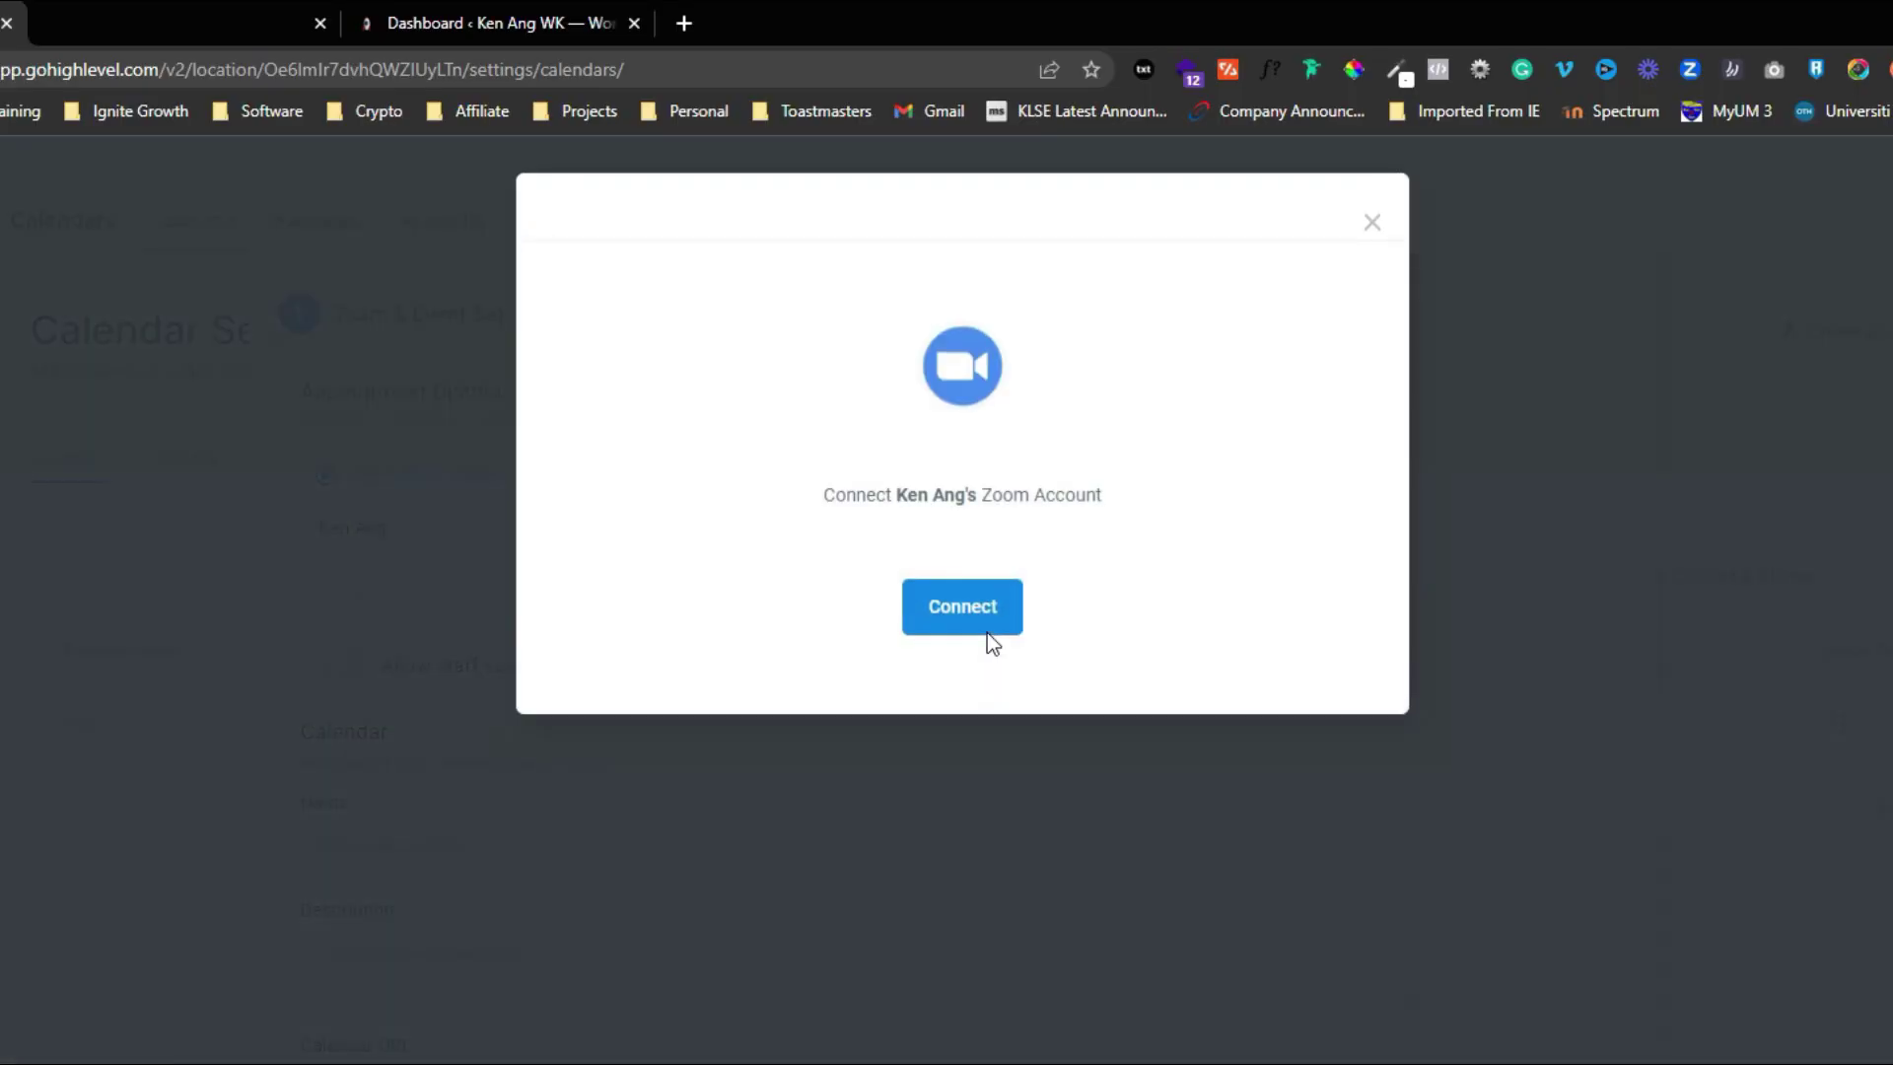
{"action": "left_click", "coordinate": [968, 627]}
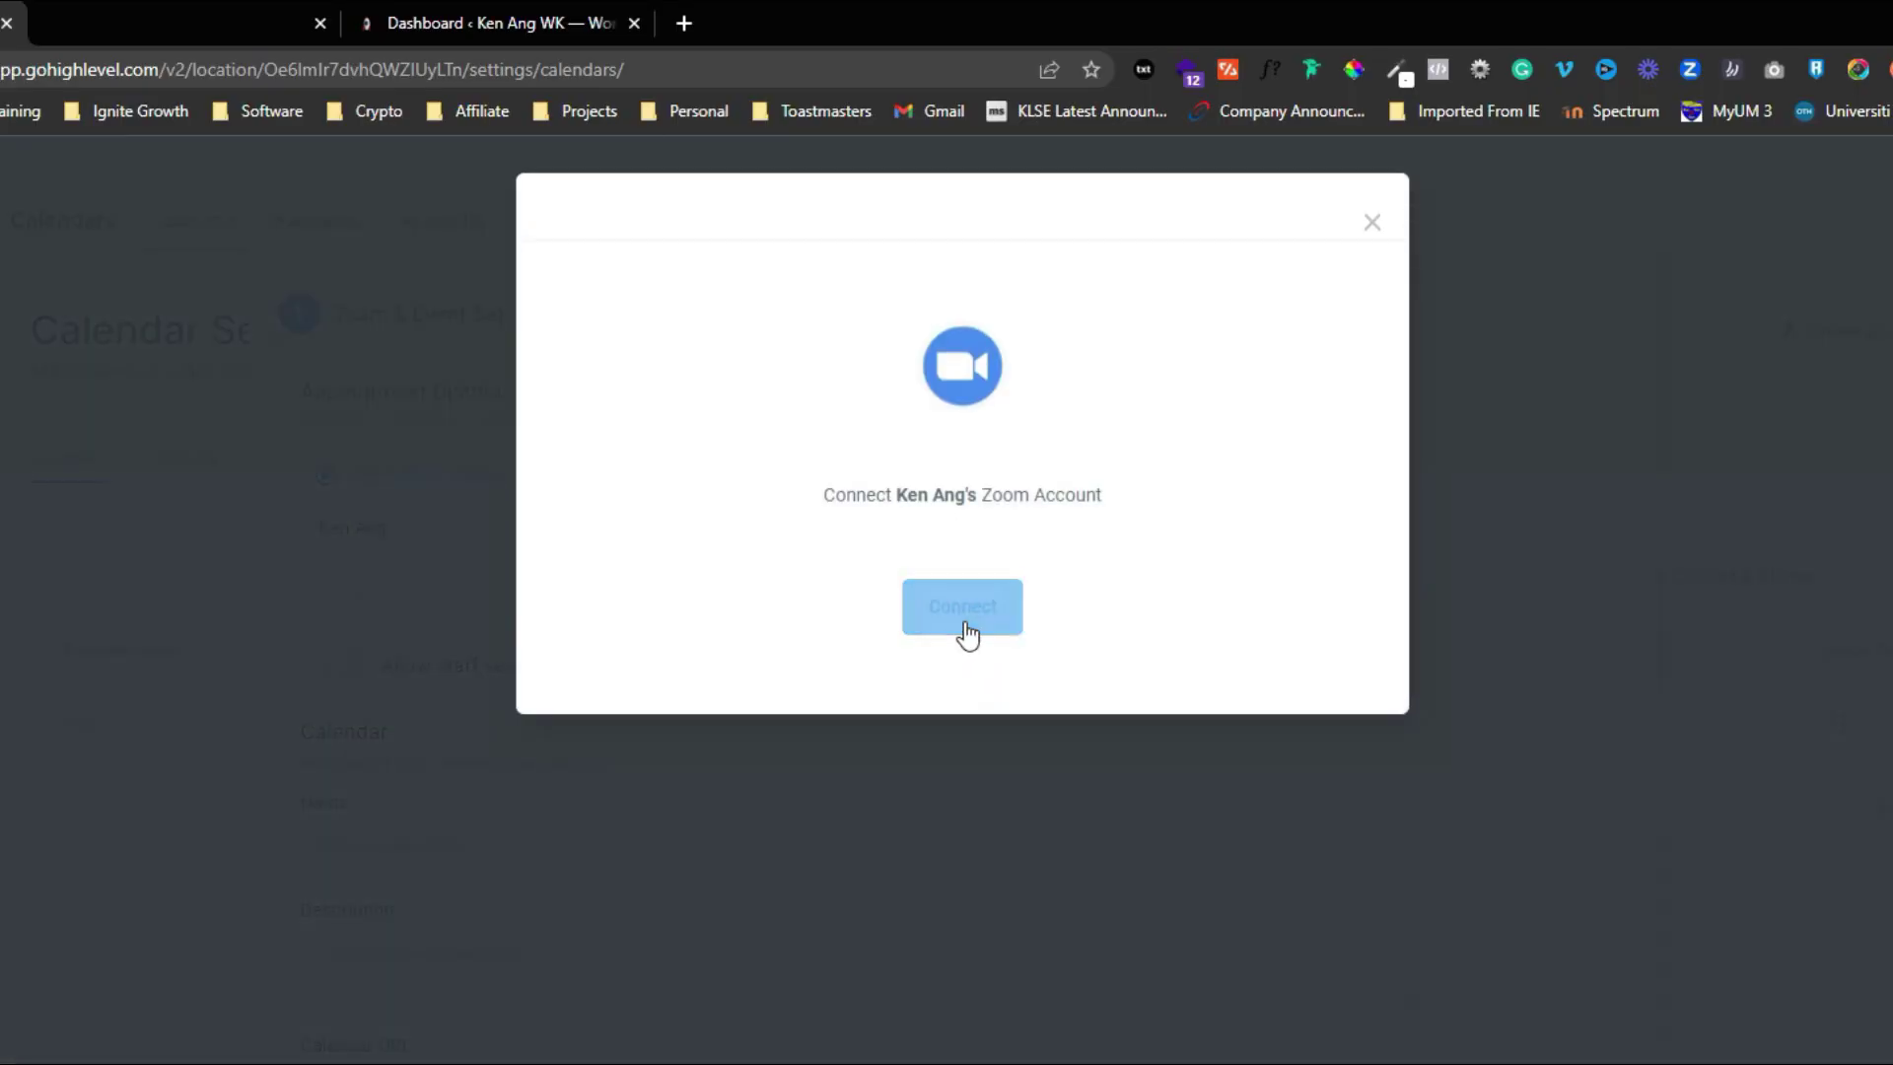
{"action": "left_click", "coordinate": [1372, 222]}
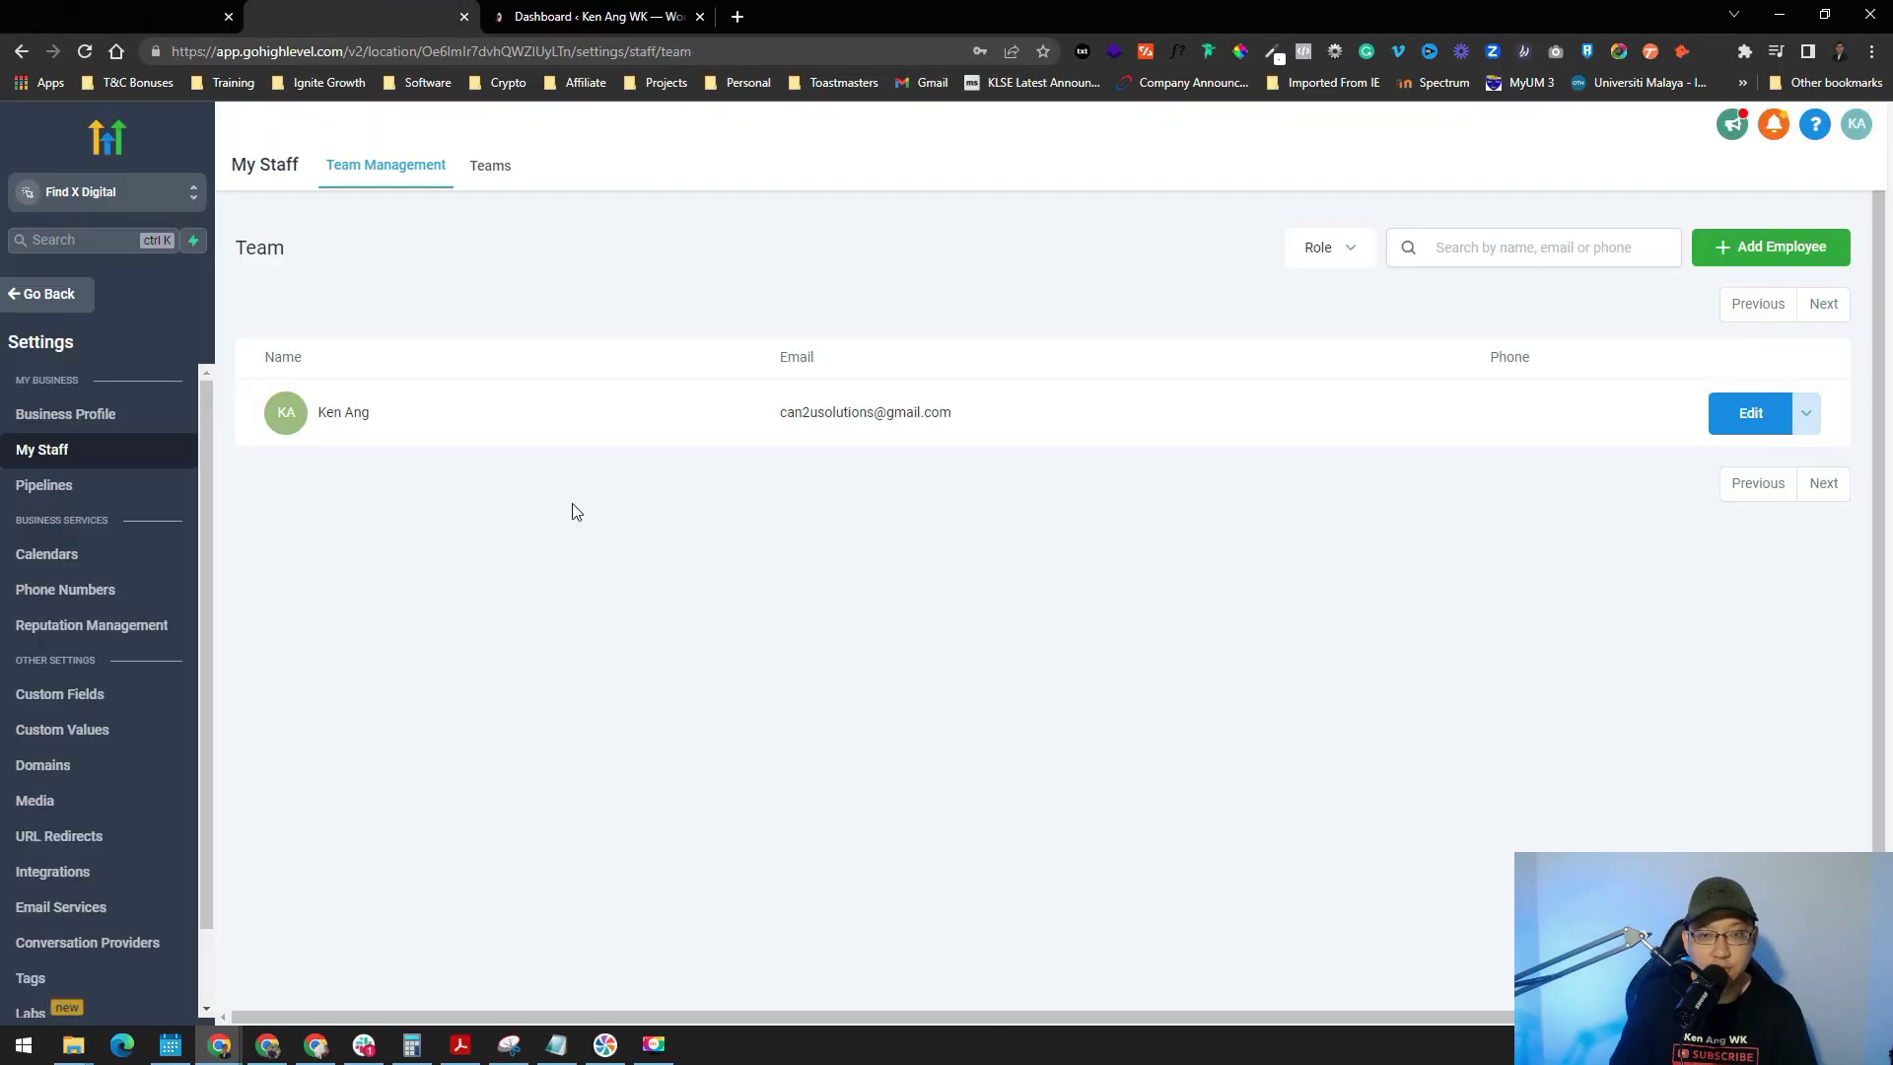
- Open the employee's record in the staff settings and try to connect Zoom as the meeting location under User Availability
{"action": "left_click", "coordinate": [1720, 426]}
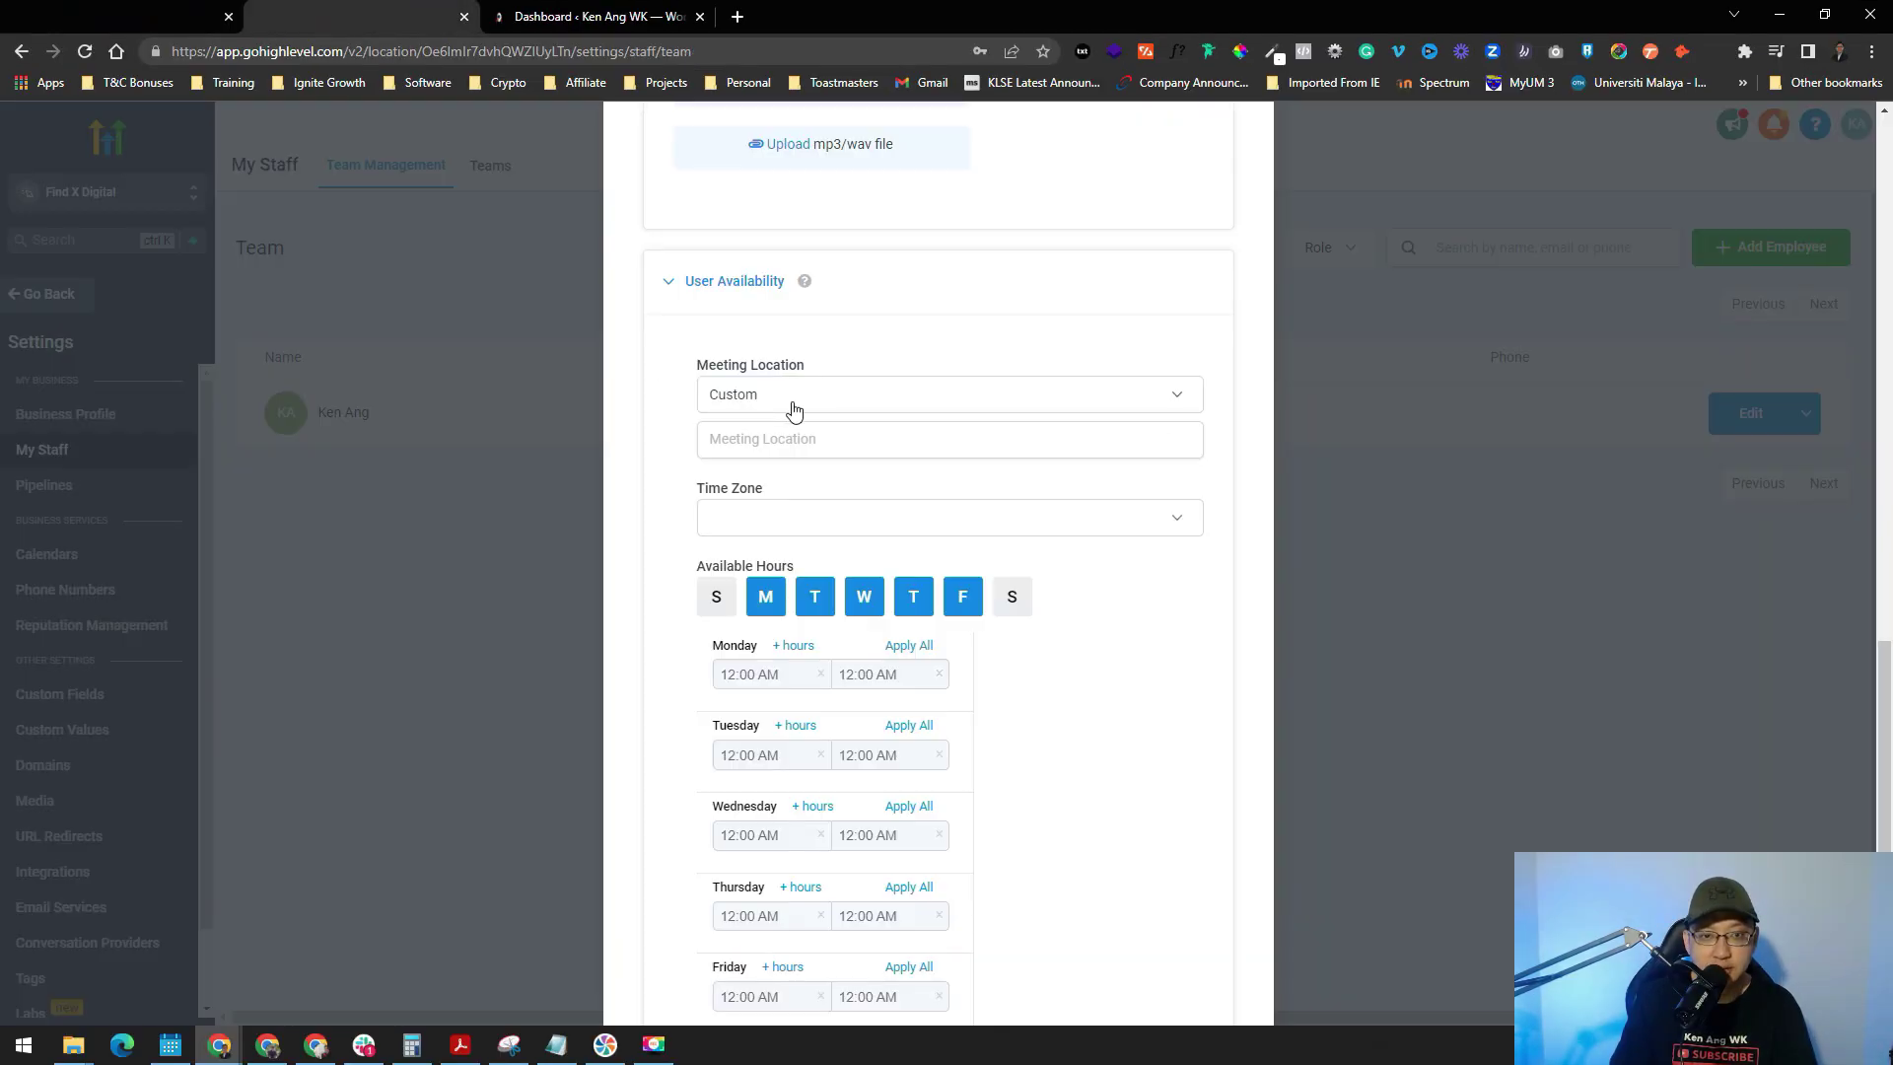
{"action": "left_click", "coordinate": [853, 409]}
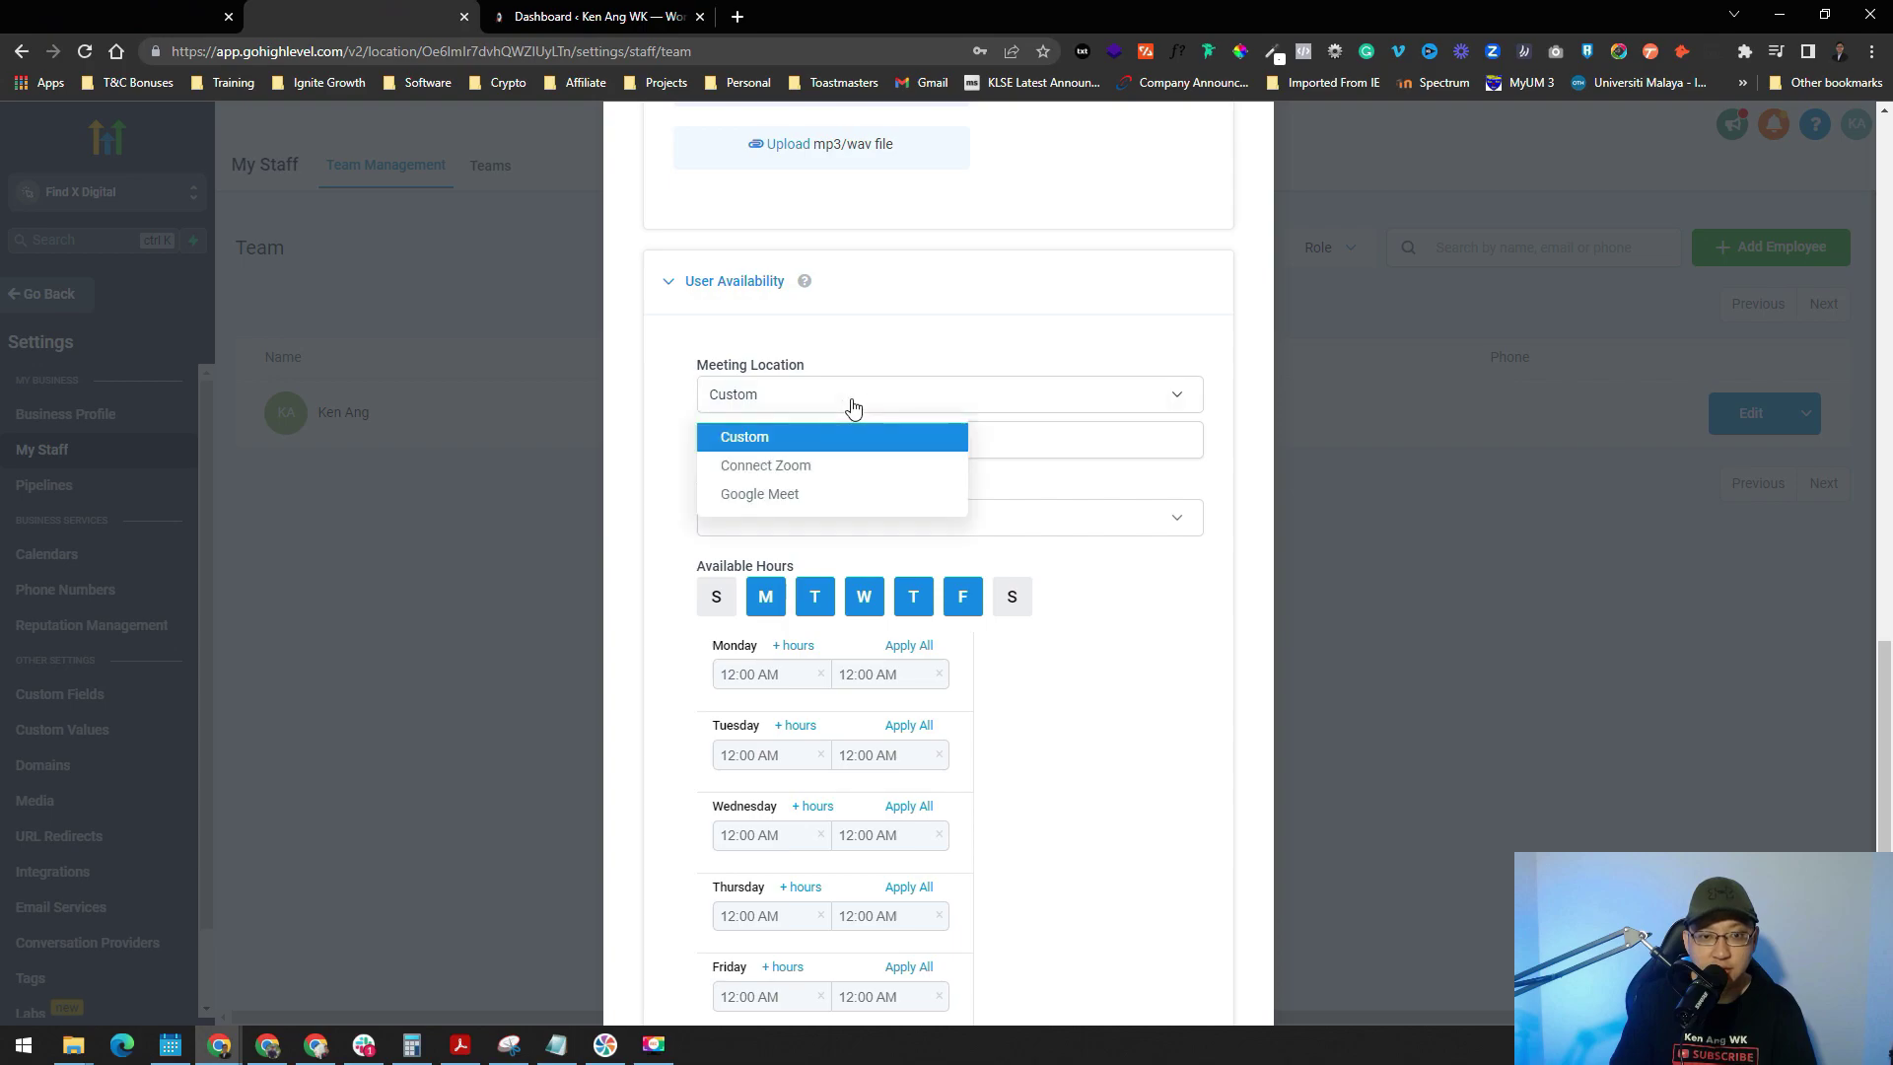
{"action": "left_click", "coordinate": [820, 475]}
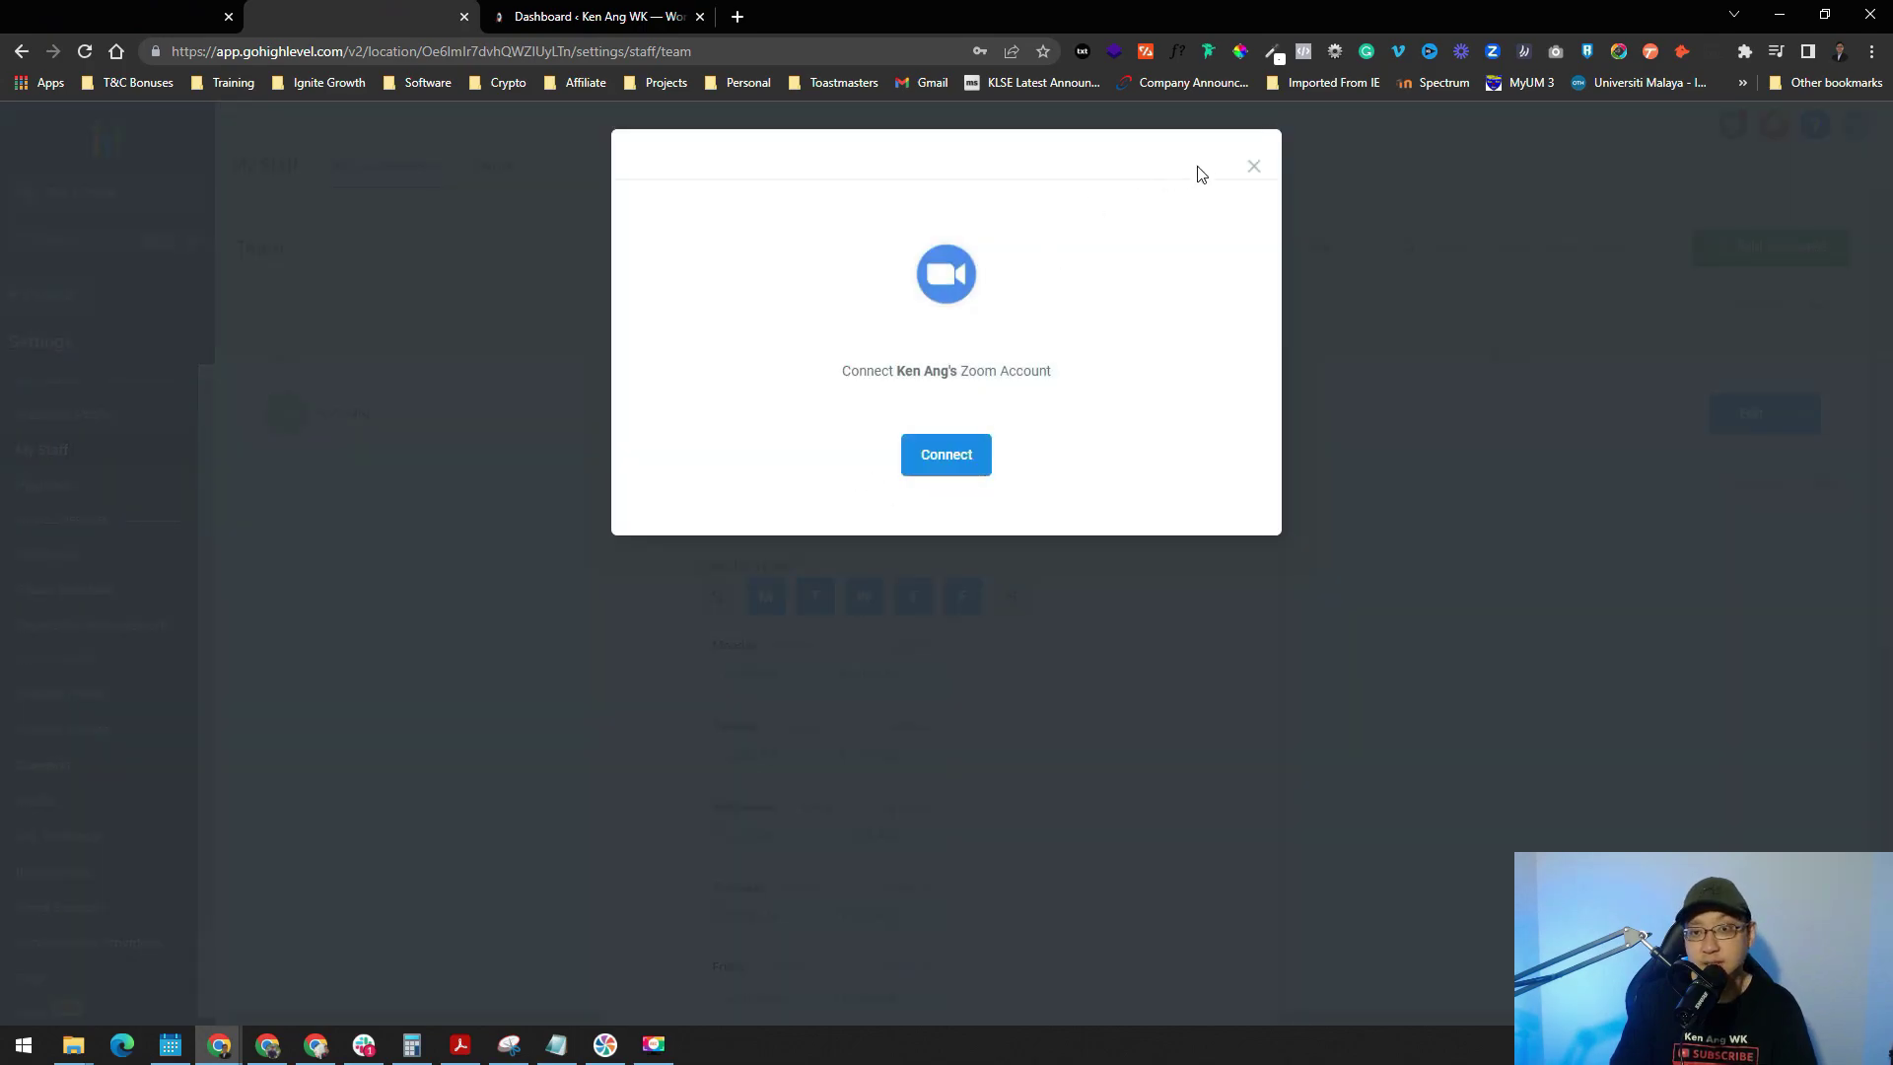
{"action": "left_click", "coordinate": [1255, 169]}
{"action": "scroll", "coordinate": [1052, 486], "scroll_direction": "up", "scroll_amount": 6}
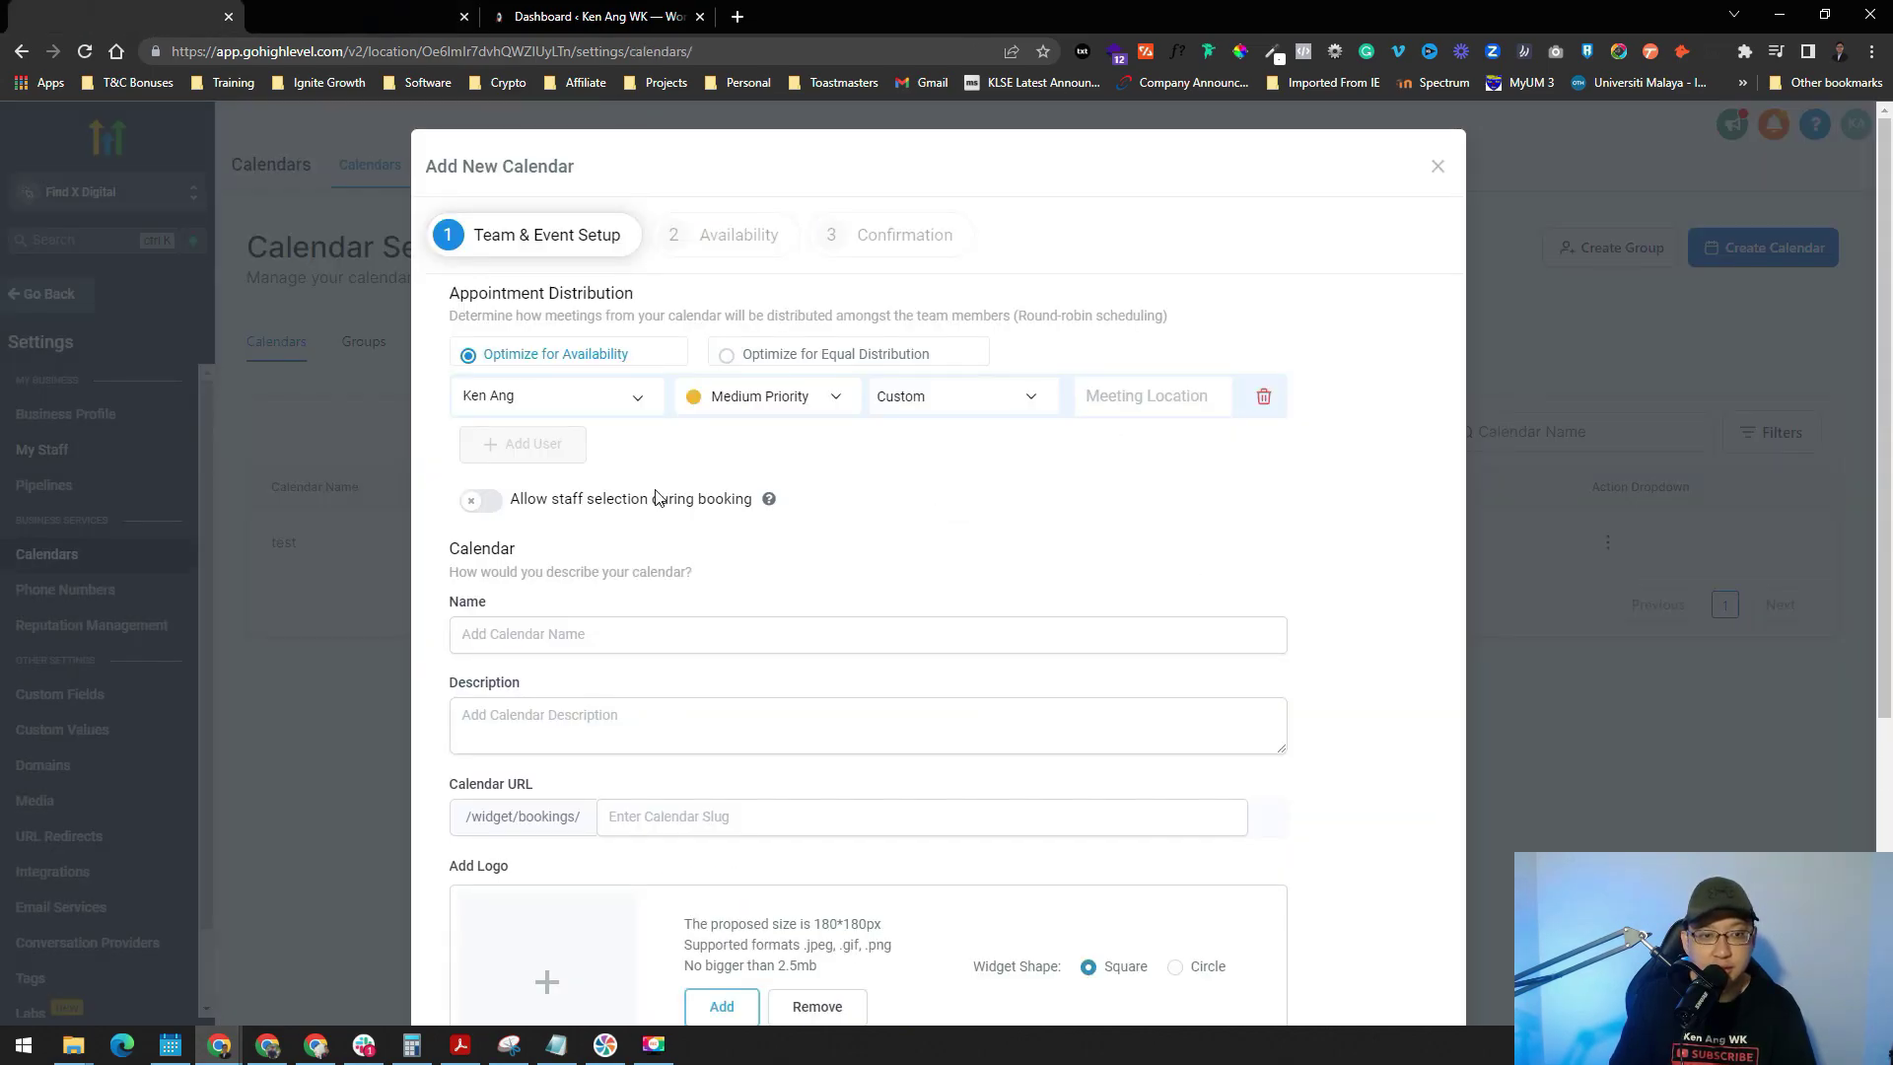
- Name the new calendar "Agency Meeting - Test"
{"action": "scroll", "coordinate": [657, 498], "scroll_direction": "down", "scroll_amount": 1}
{"action": "left_click", "coordinate": [786, 536]}
{"action": "type", "text": "Agency Meeting - Test"}
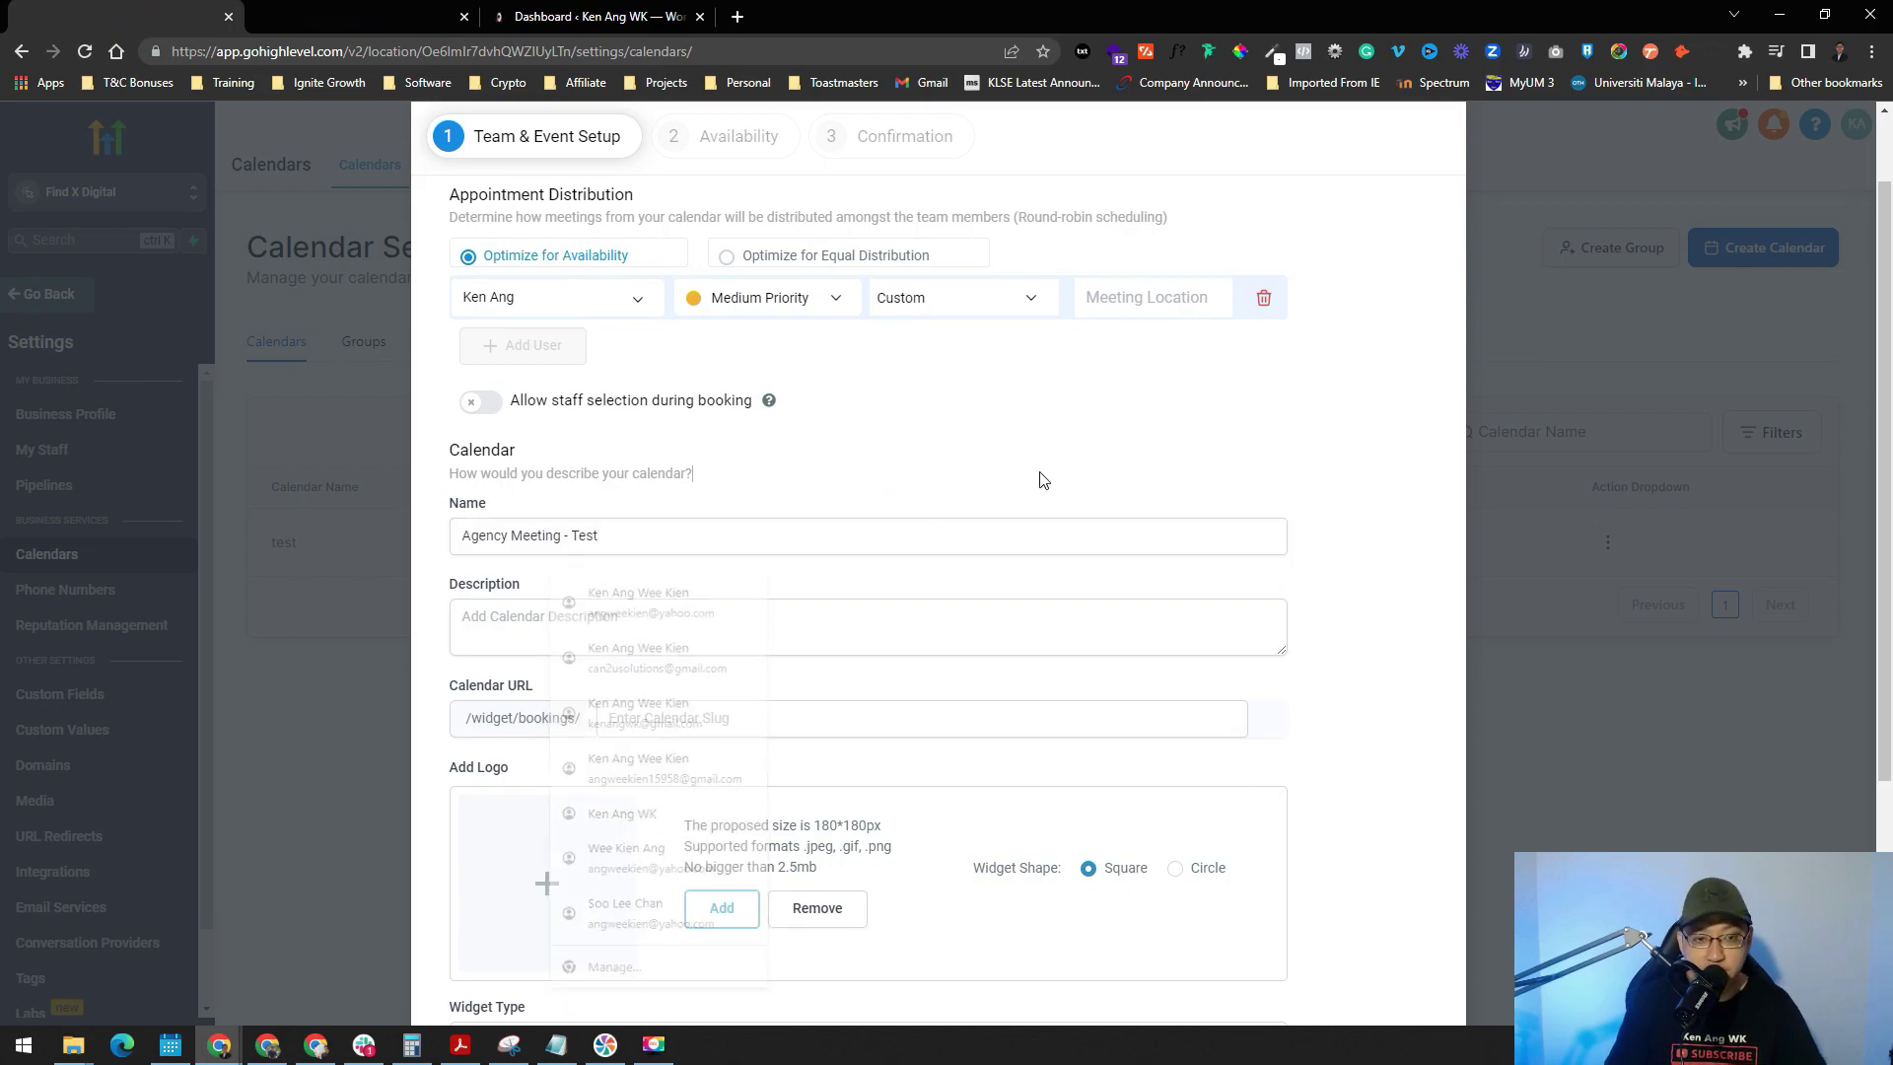
- Set the calendar URL slug to the owner's handle followed by "-set-appointment-test" and check its availability
{"action": "scroll", "coordinate": [724, 710], "scroll_direction": "down", "scroll_amount": 1}
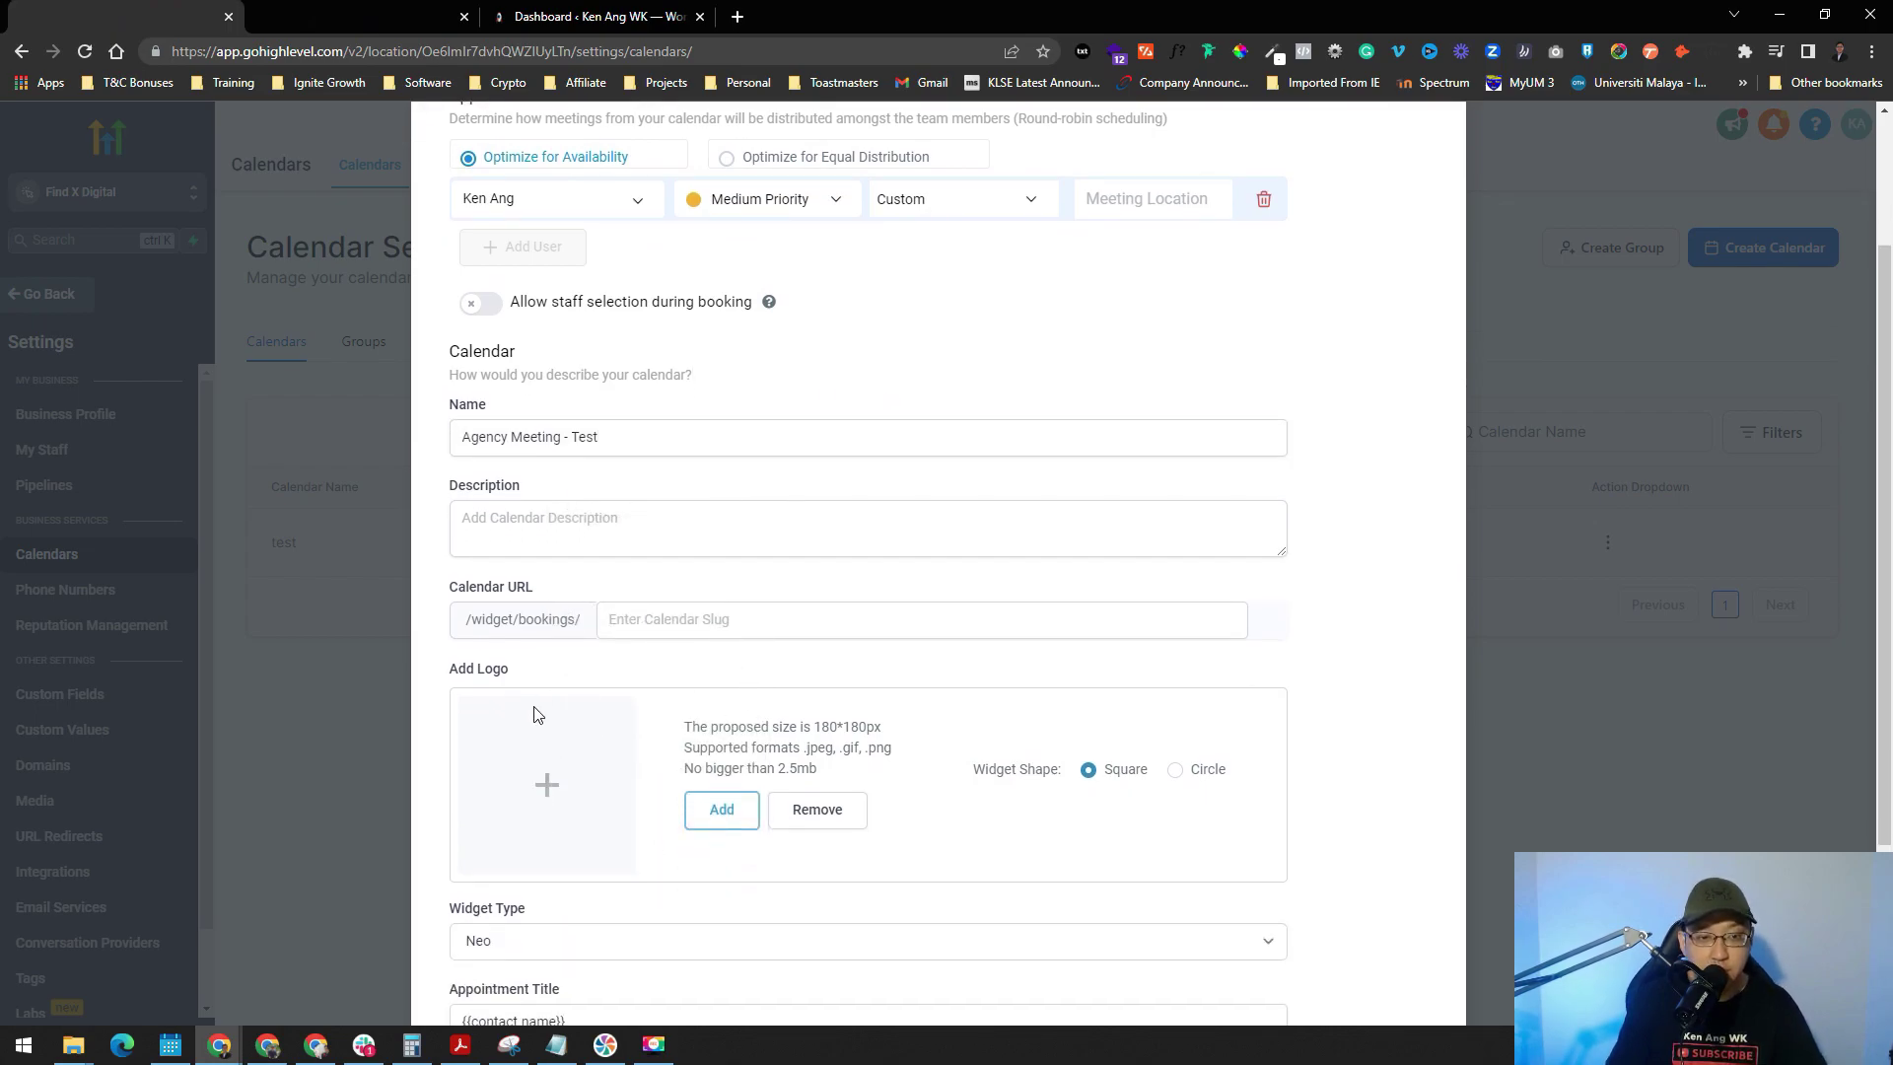
{"action": "left_click", "coordinate": [603, 624]}
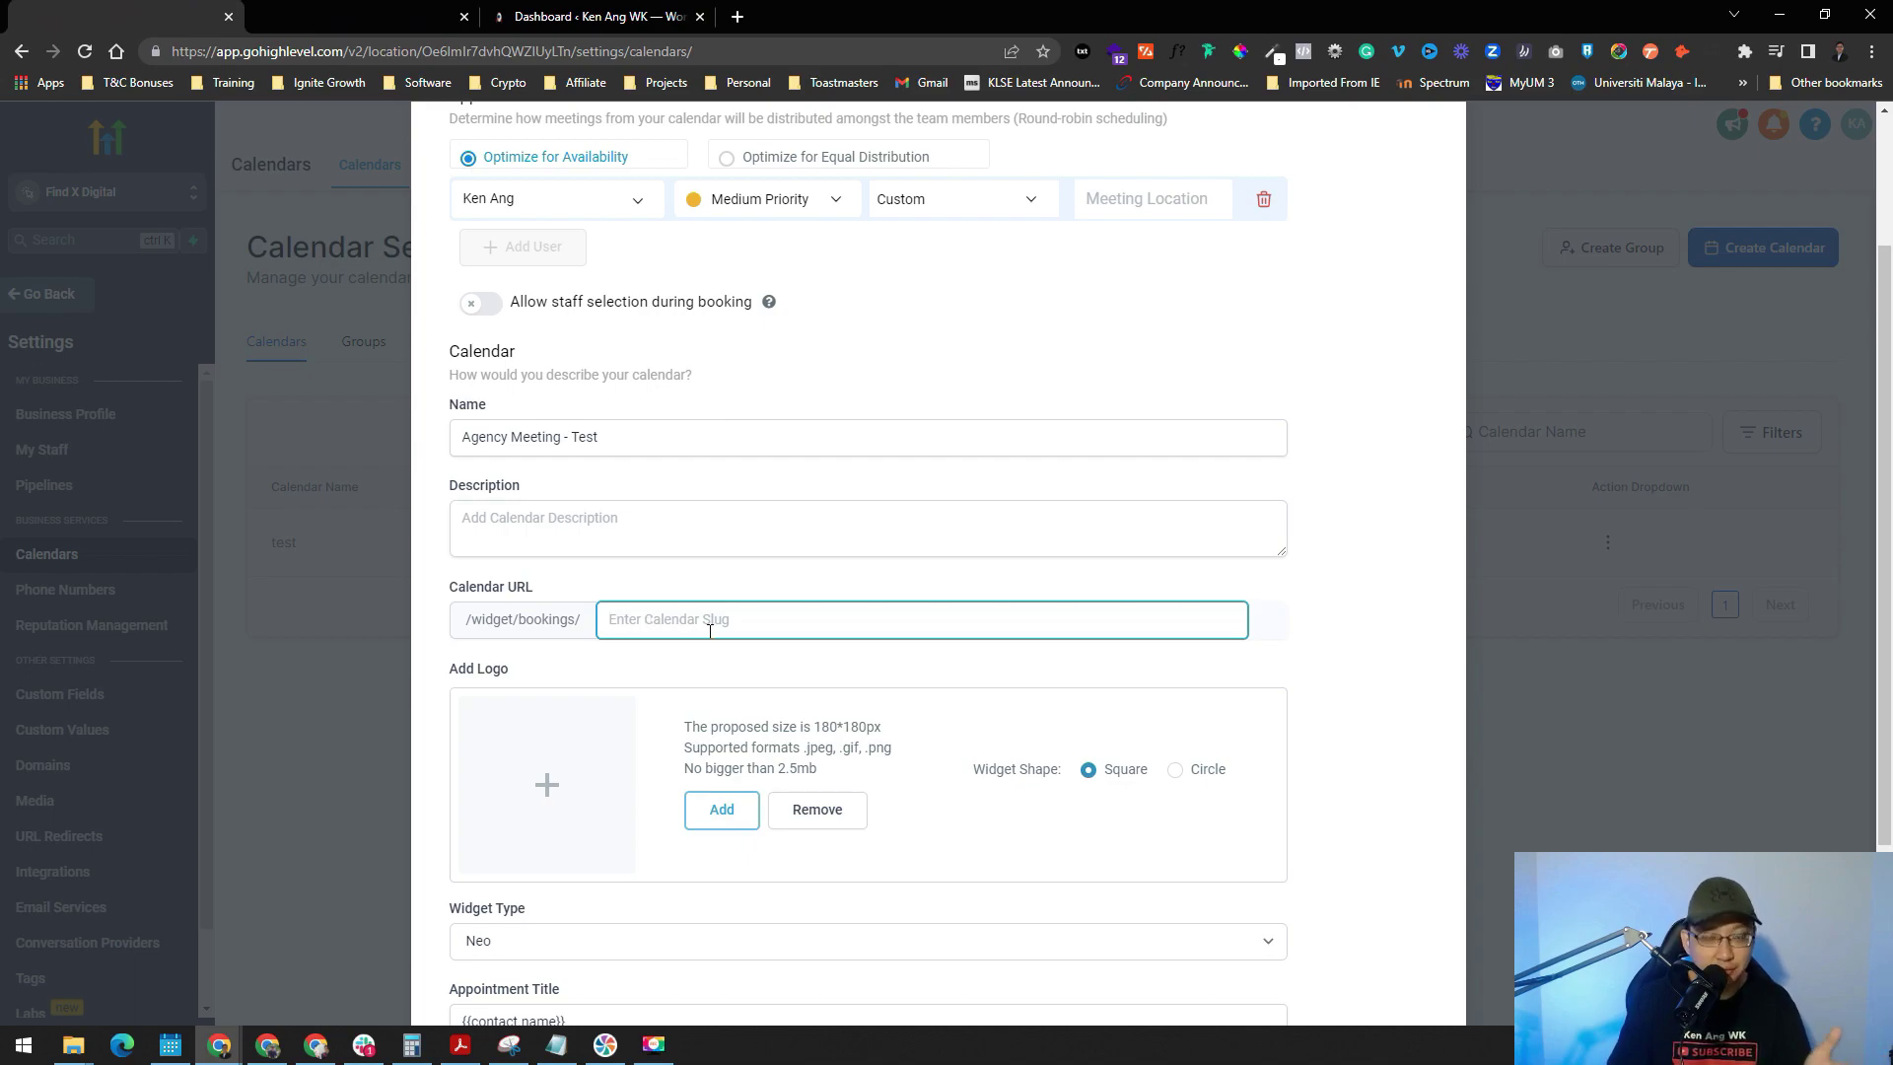
{"action": "type", "text": "kenangwk-set-appointment-test"}
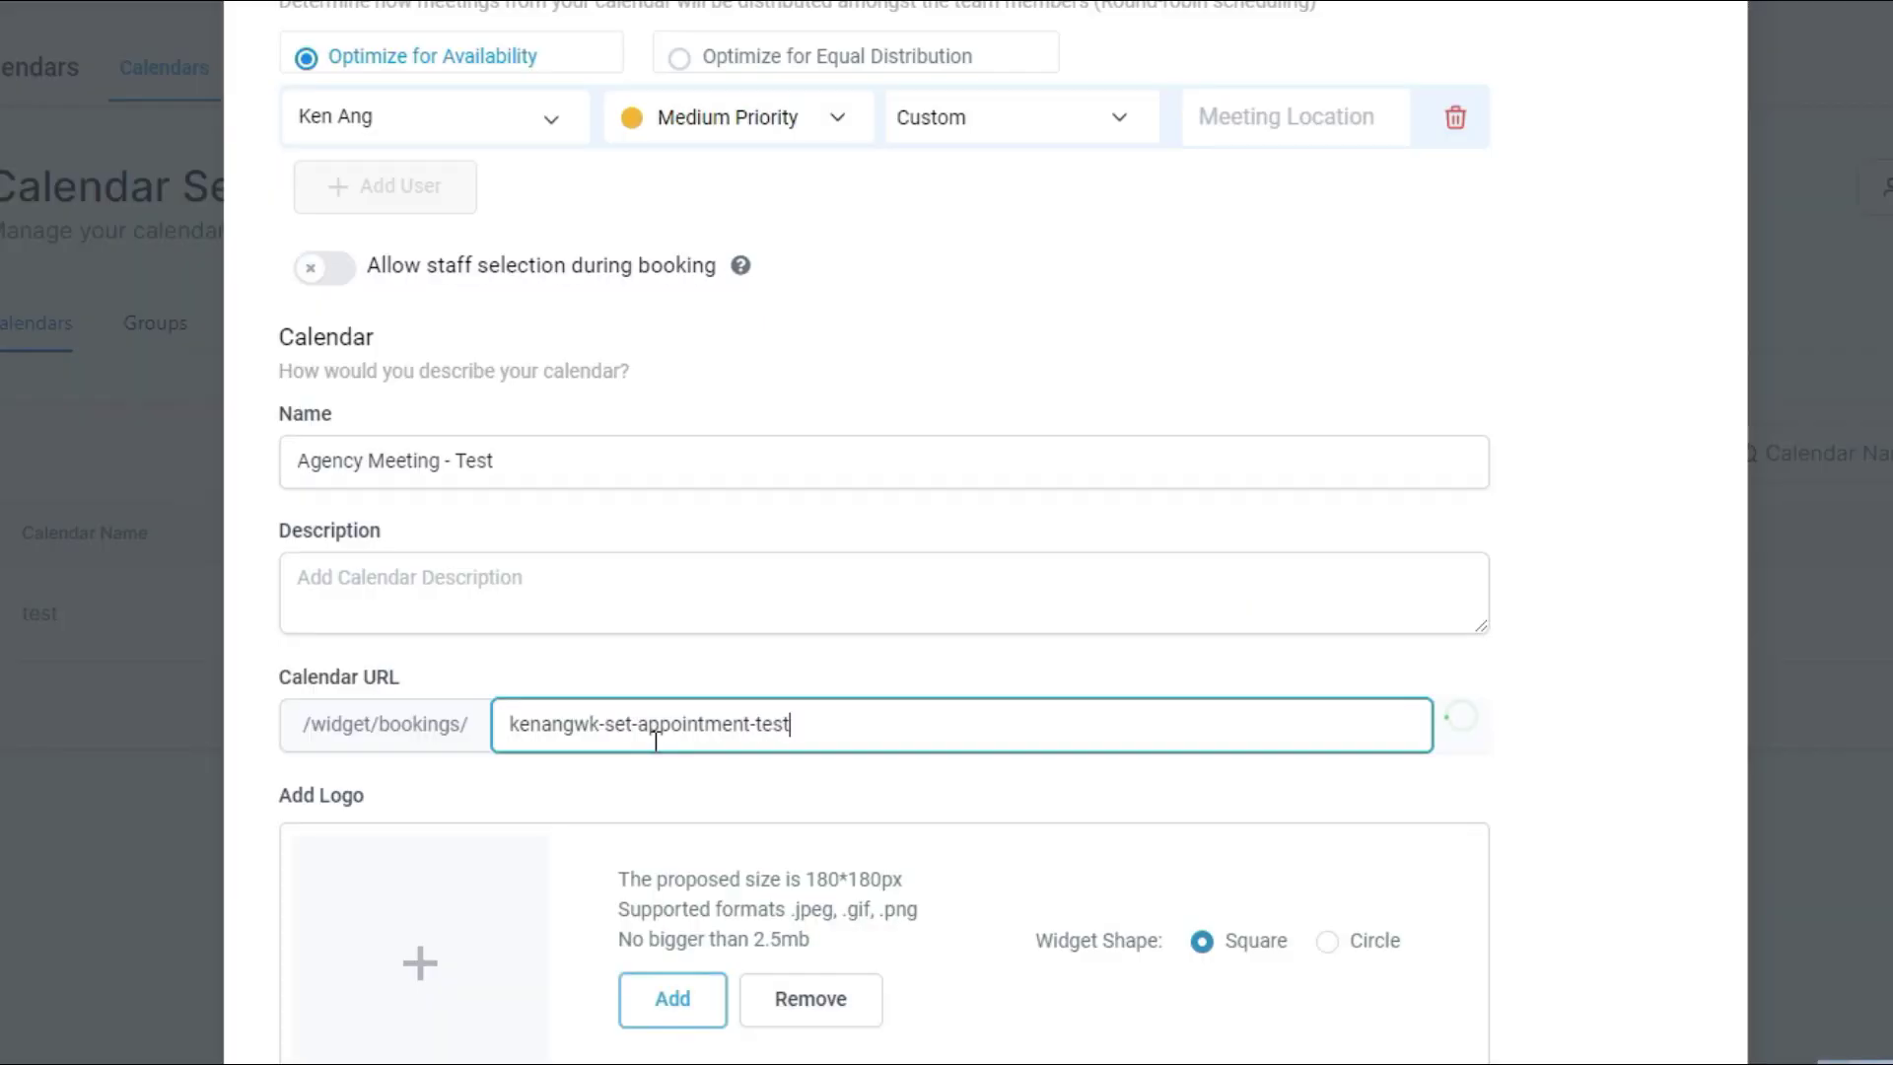
{"action": "left_click", "coordinate": [1452, 730]}
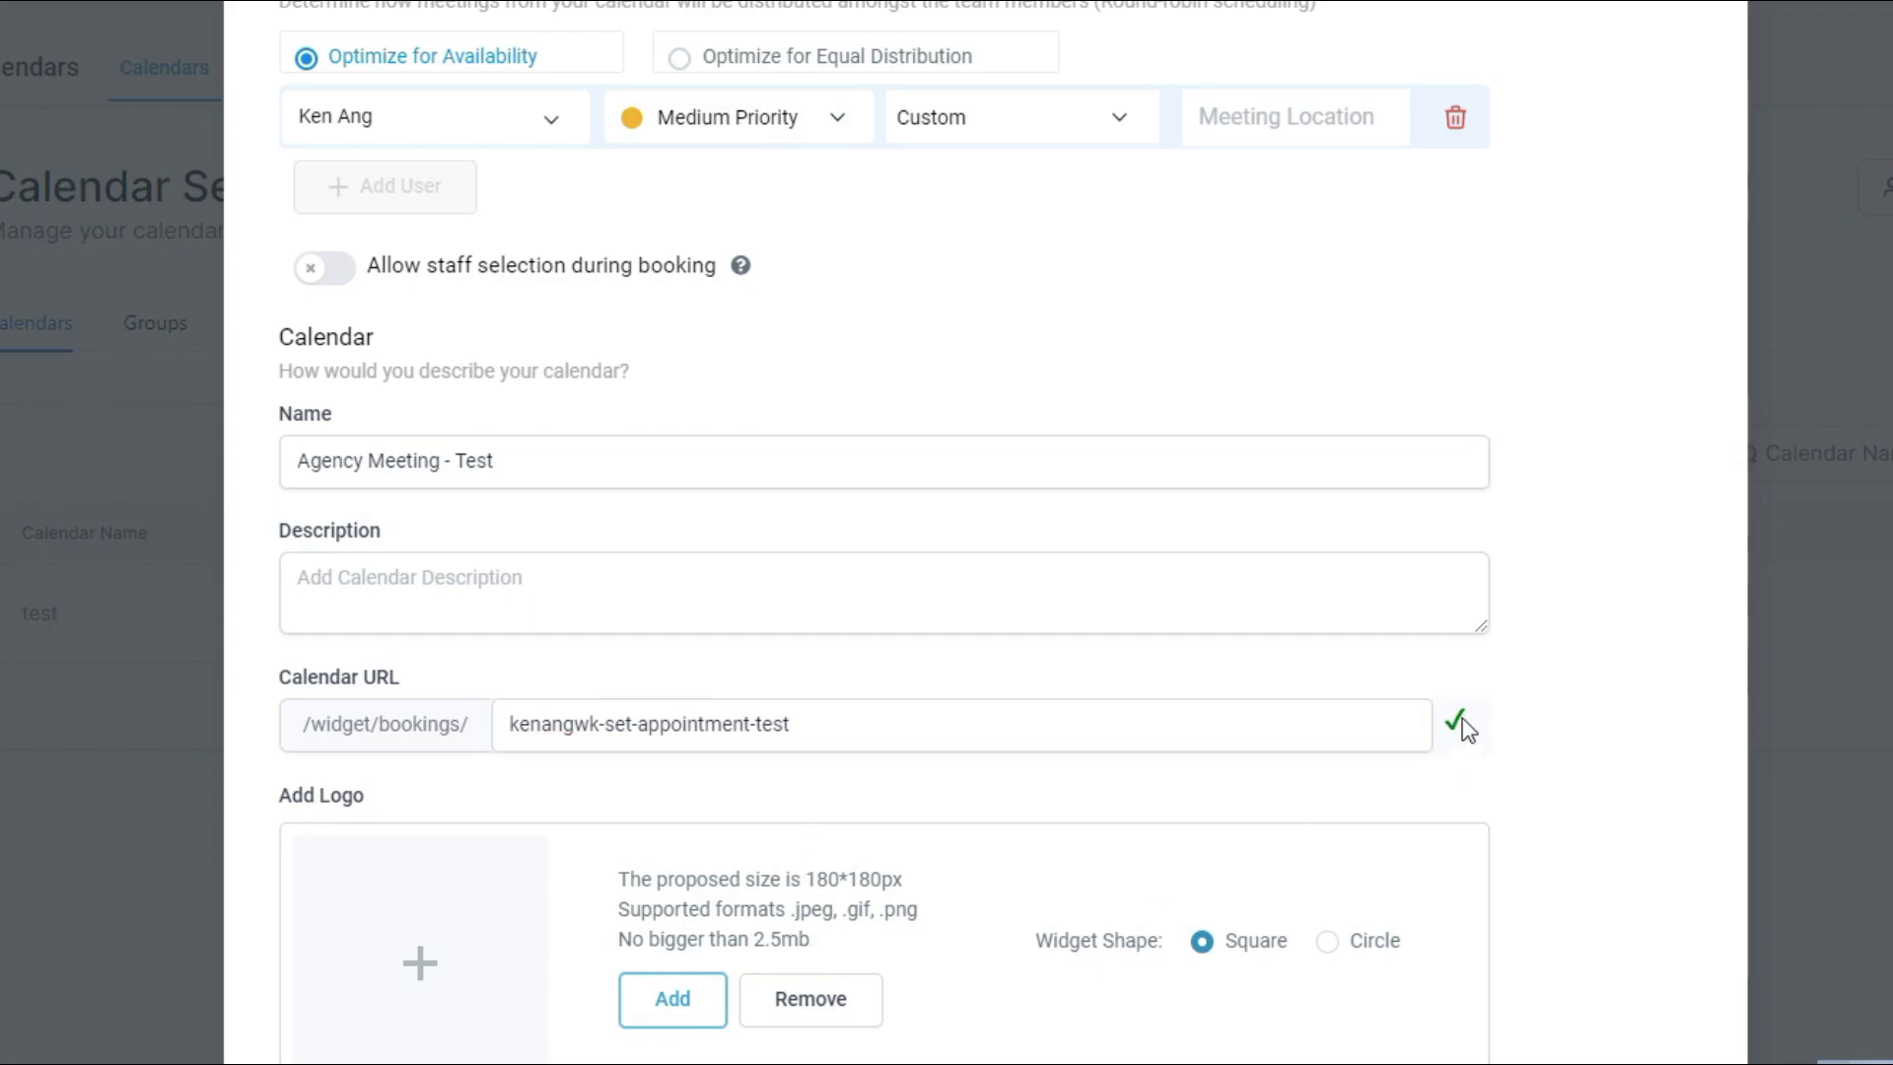
- Keep Neo as the widget type and save the team and event setup to continue to Availability
{"action": "scroll", "coordinate": [1609, 810], "scroll_direction": "down", "scroll_amount": 2}
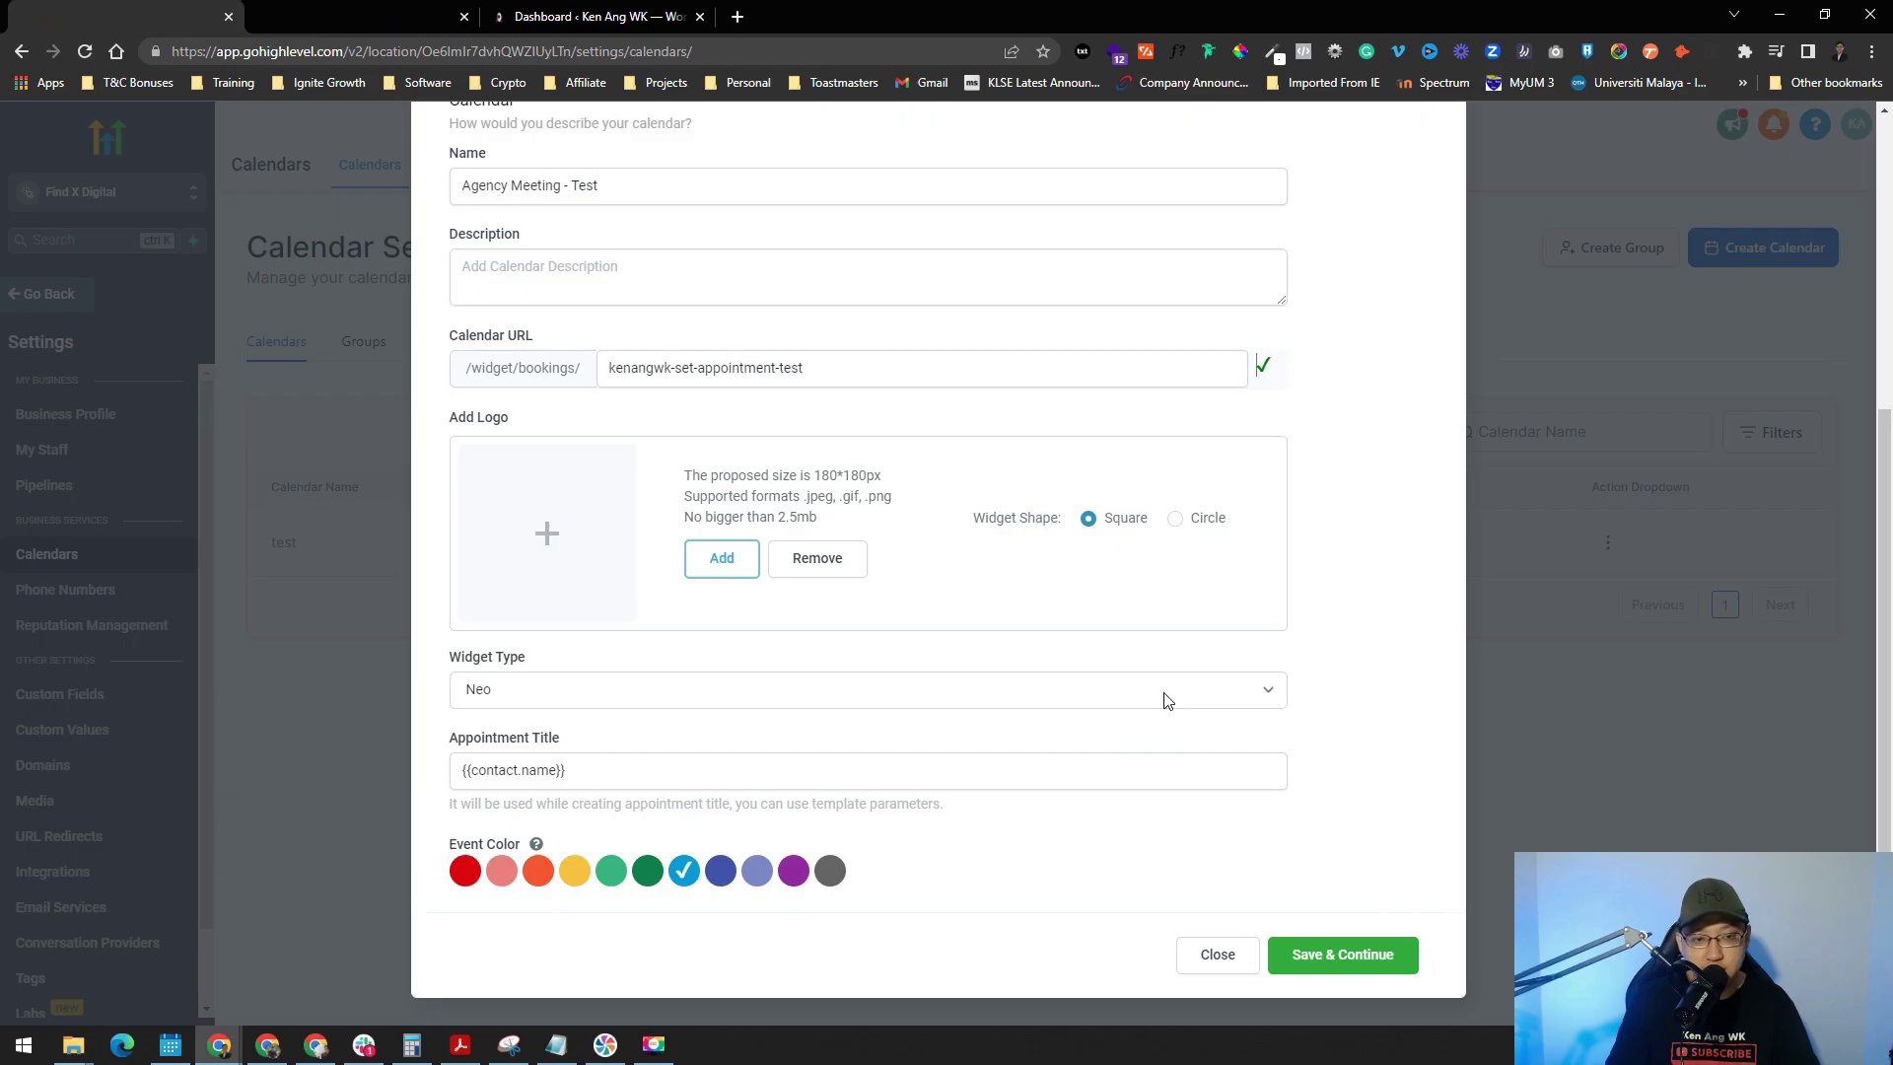
{"action": "left_click", "coordinate": [1163, 693]}
{"action": "left_click", "coordinate": [1164, 696]}
{"action": "left_click", "coordinate": [1134, 703]}
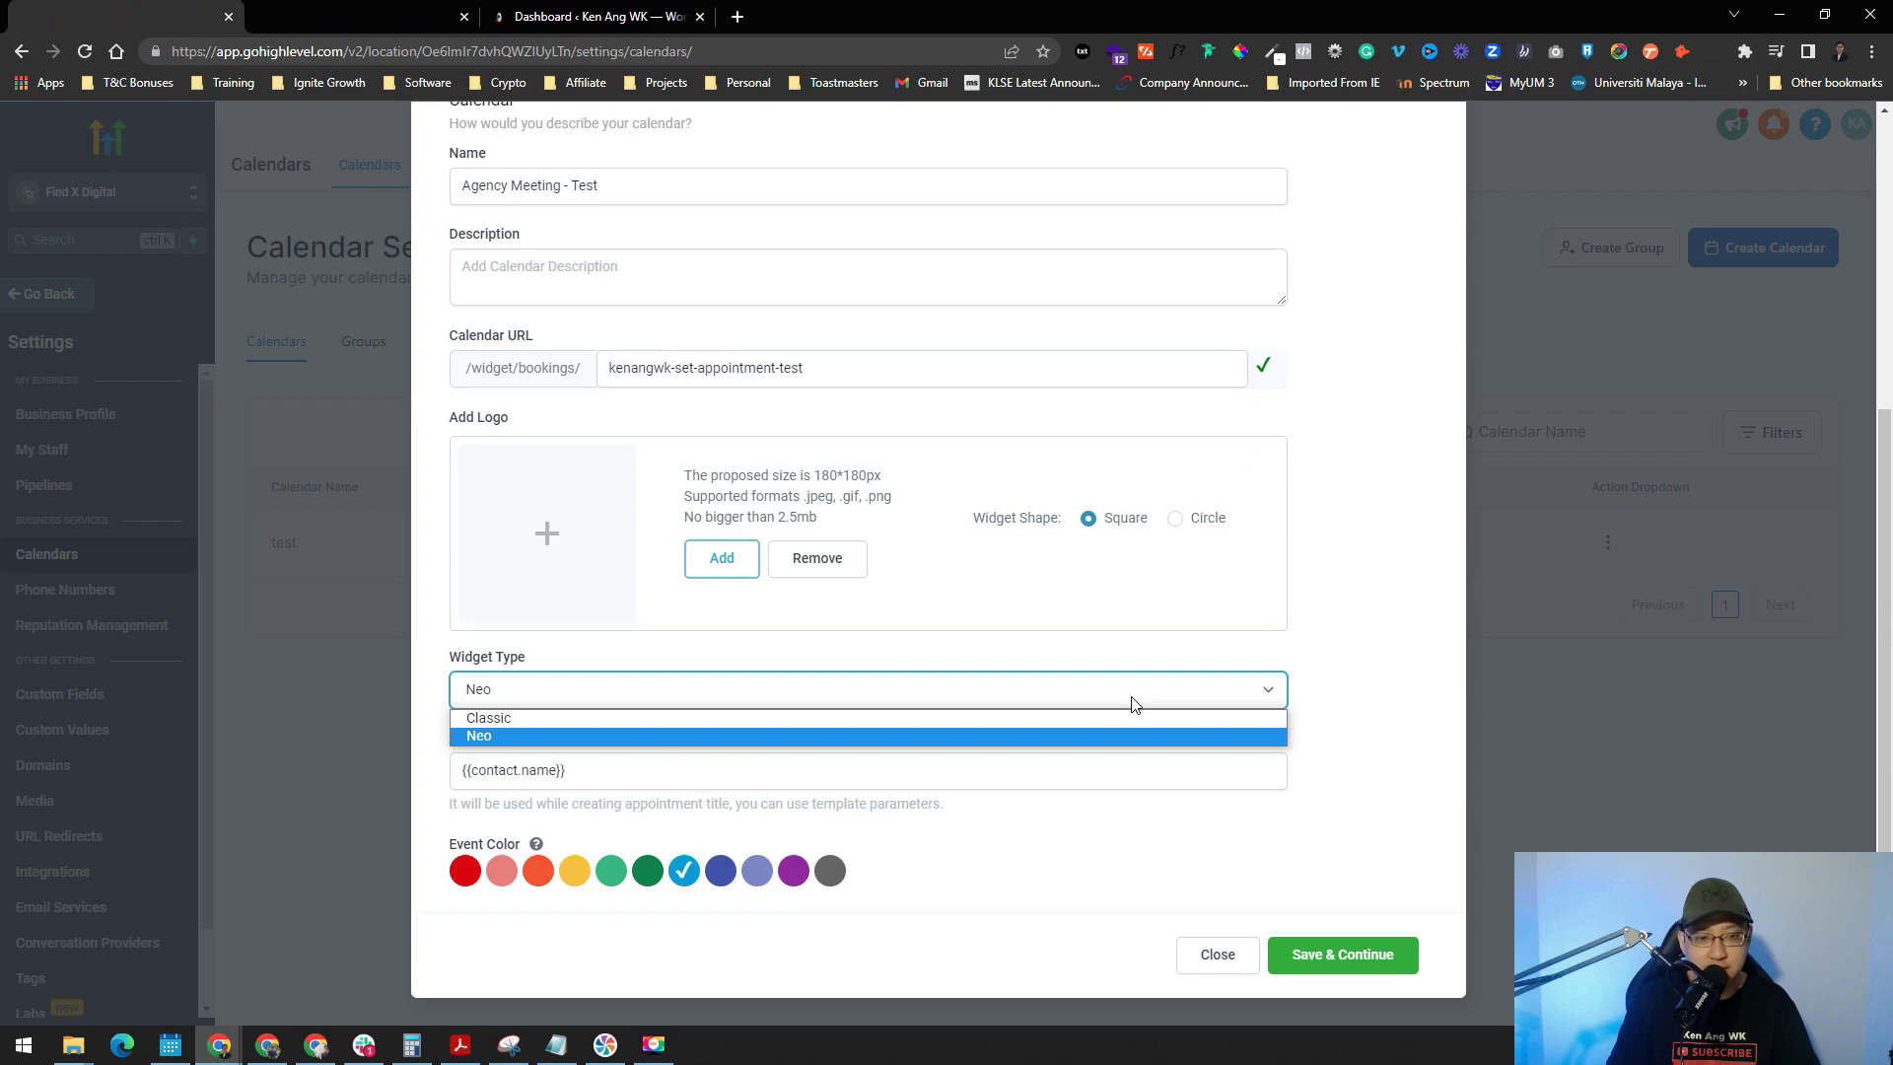
{"action": "left_click", "coordinate": [1055, 736]}
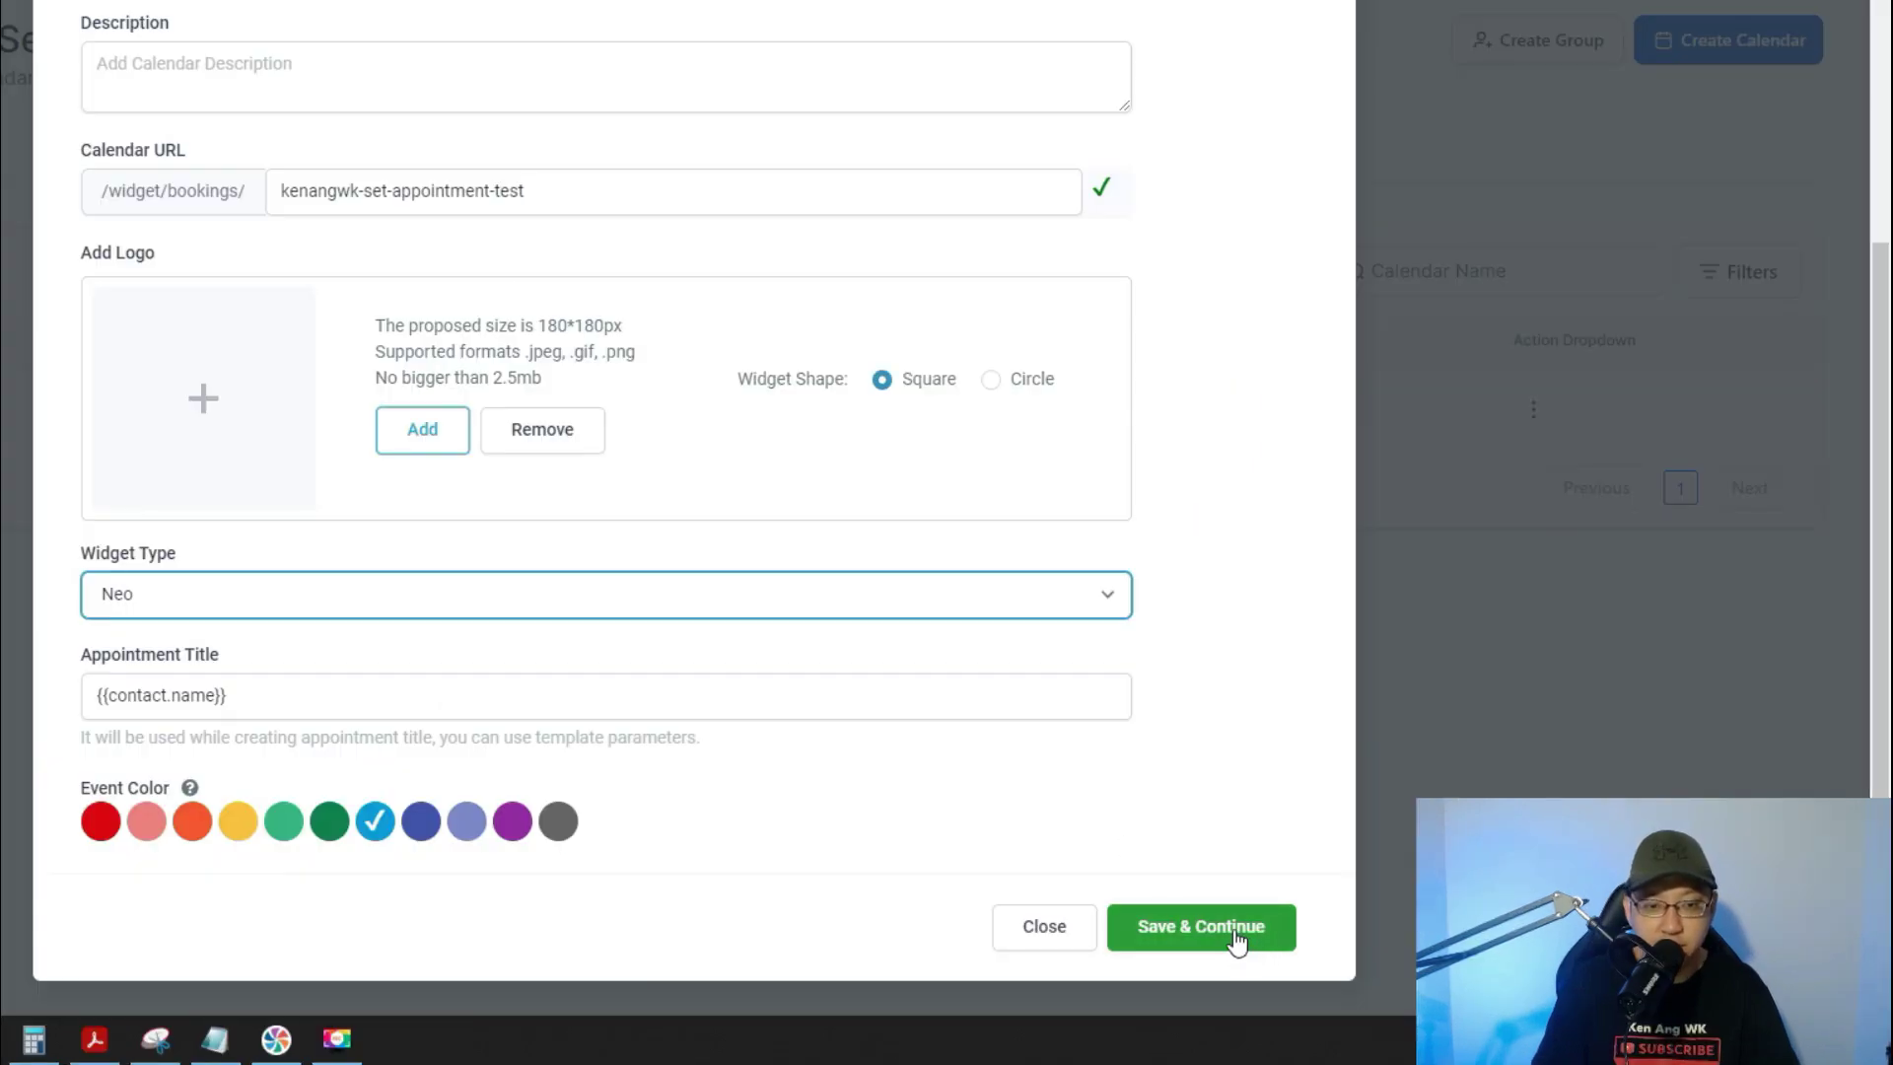
{"action": "left_click", "coordinate": [1238, 939]}
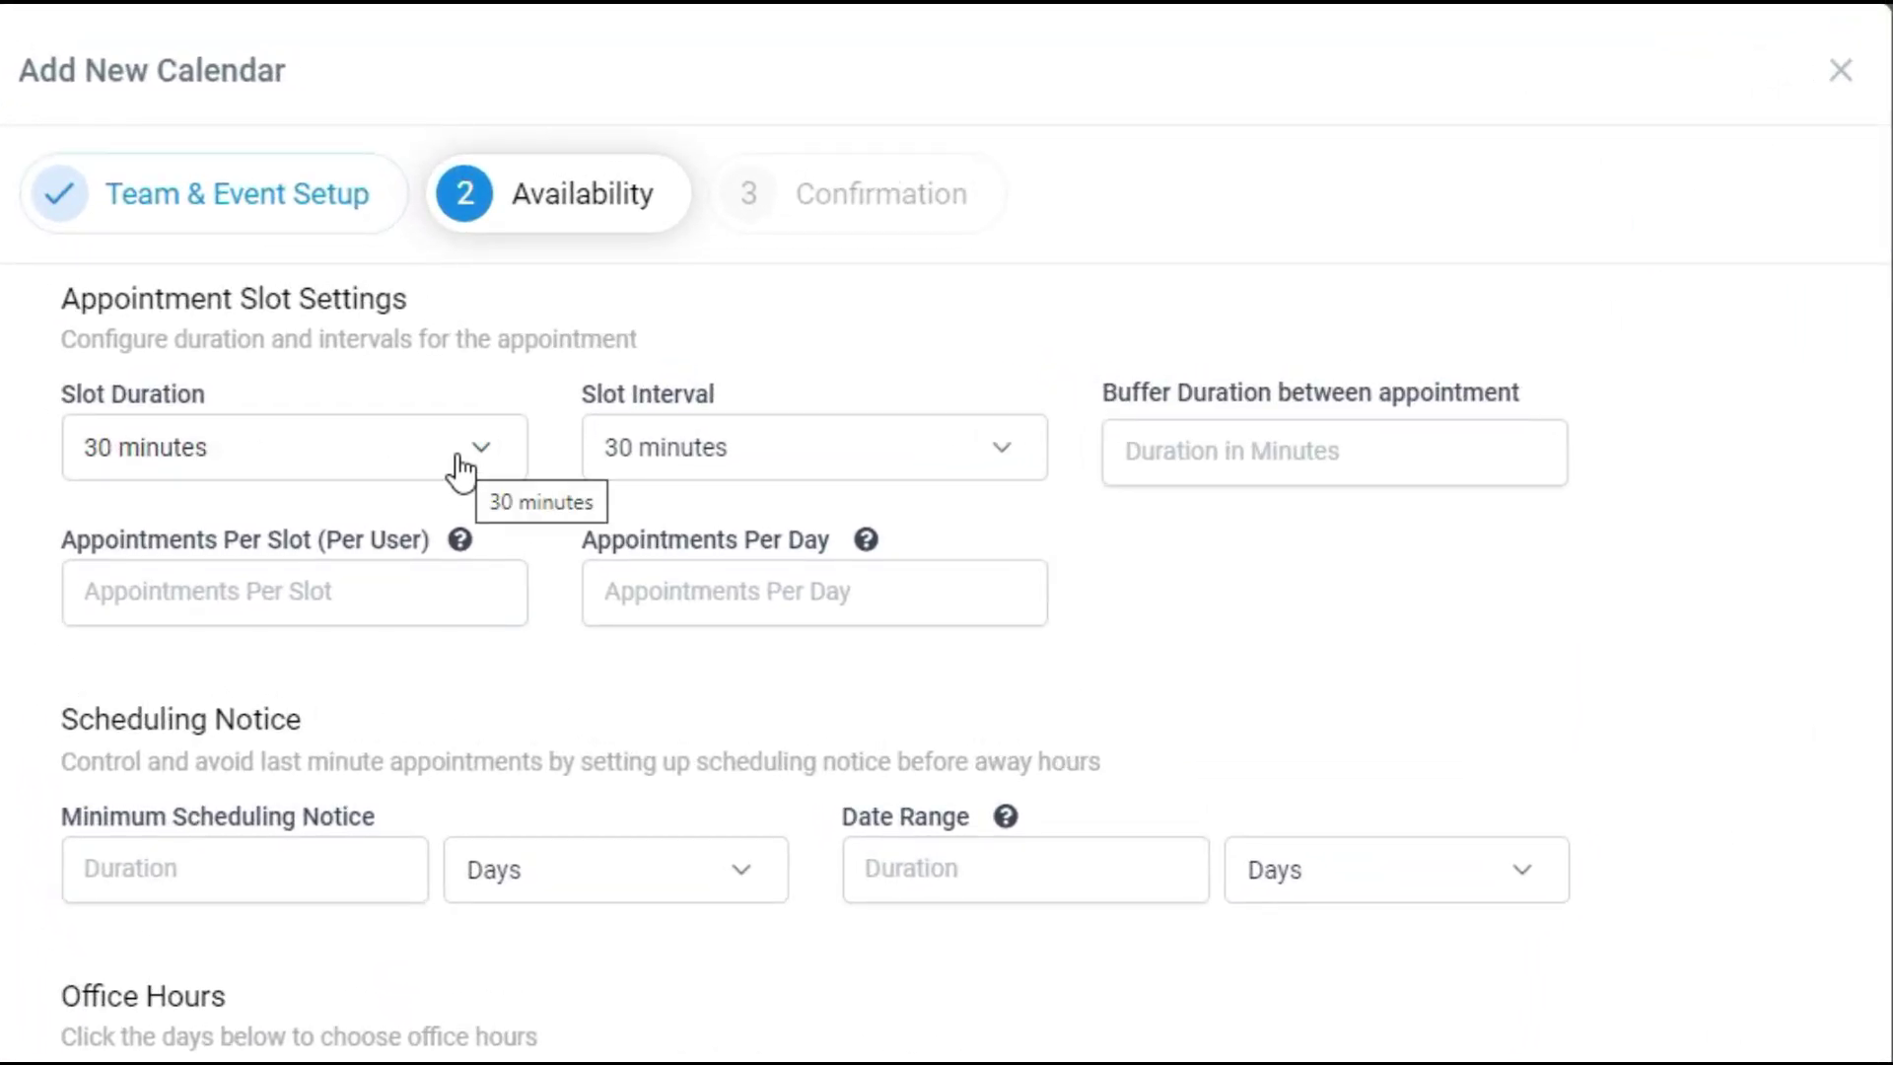
- Examine the slot duration, slot interval, buffer duration and appointment limit settings for the calendar
{"action": "left_click", "coordinate": [463, 466]}
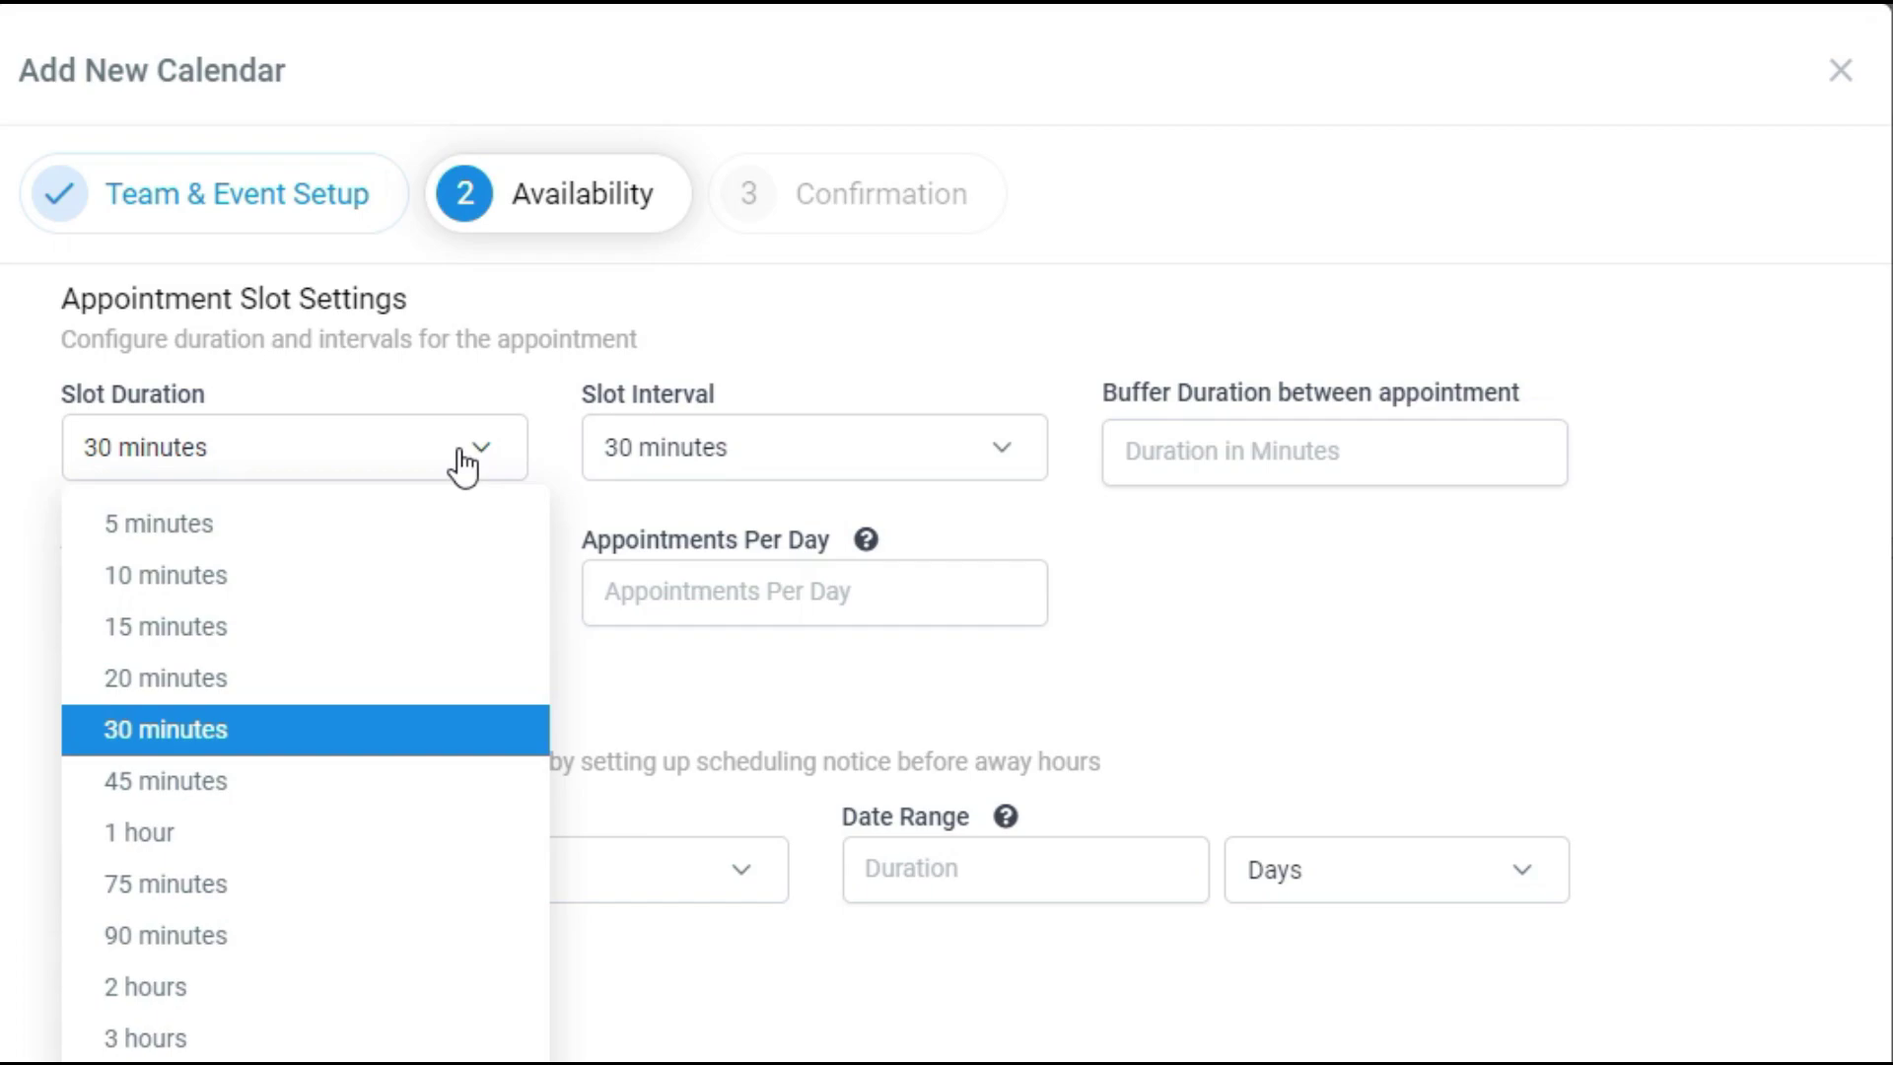
{"action": "left_click", "coordinate": [472, 461]}
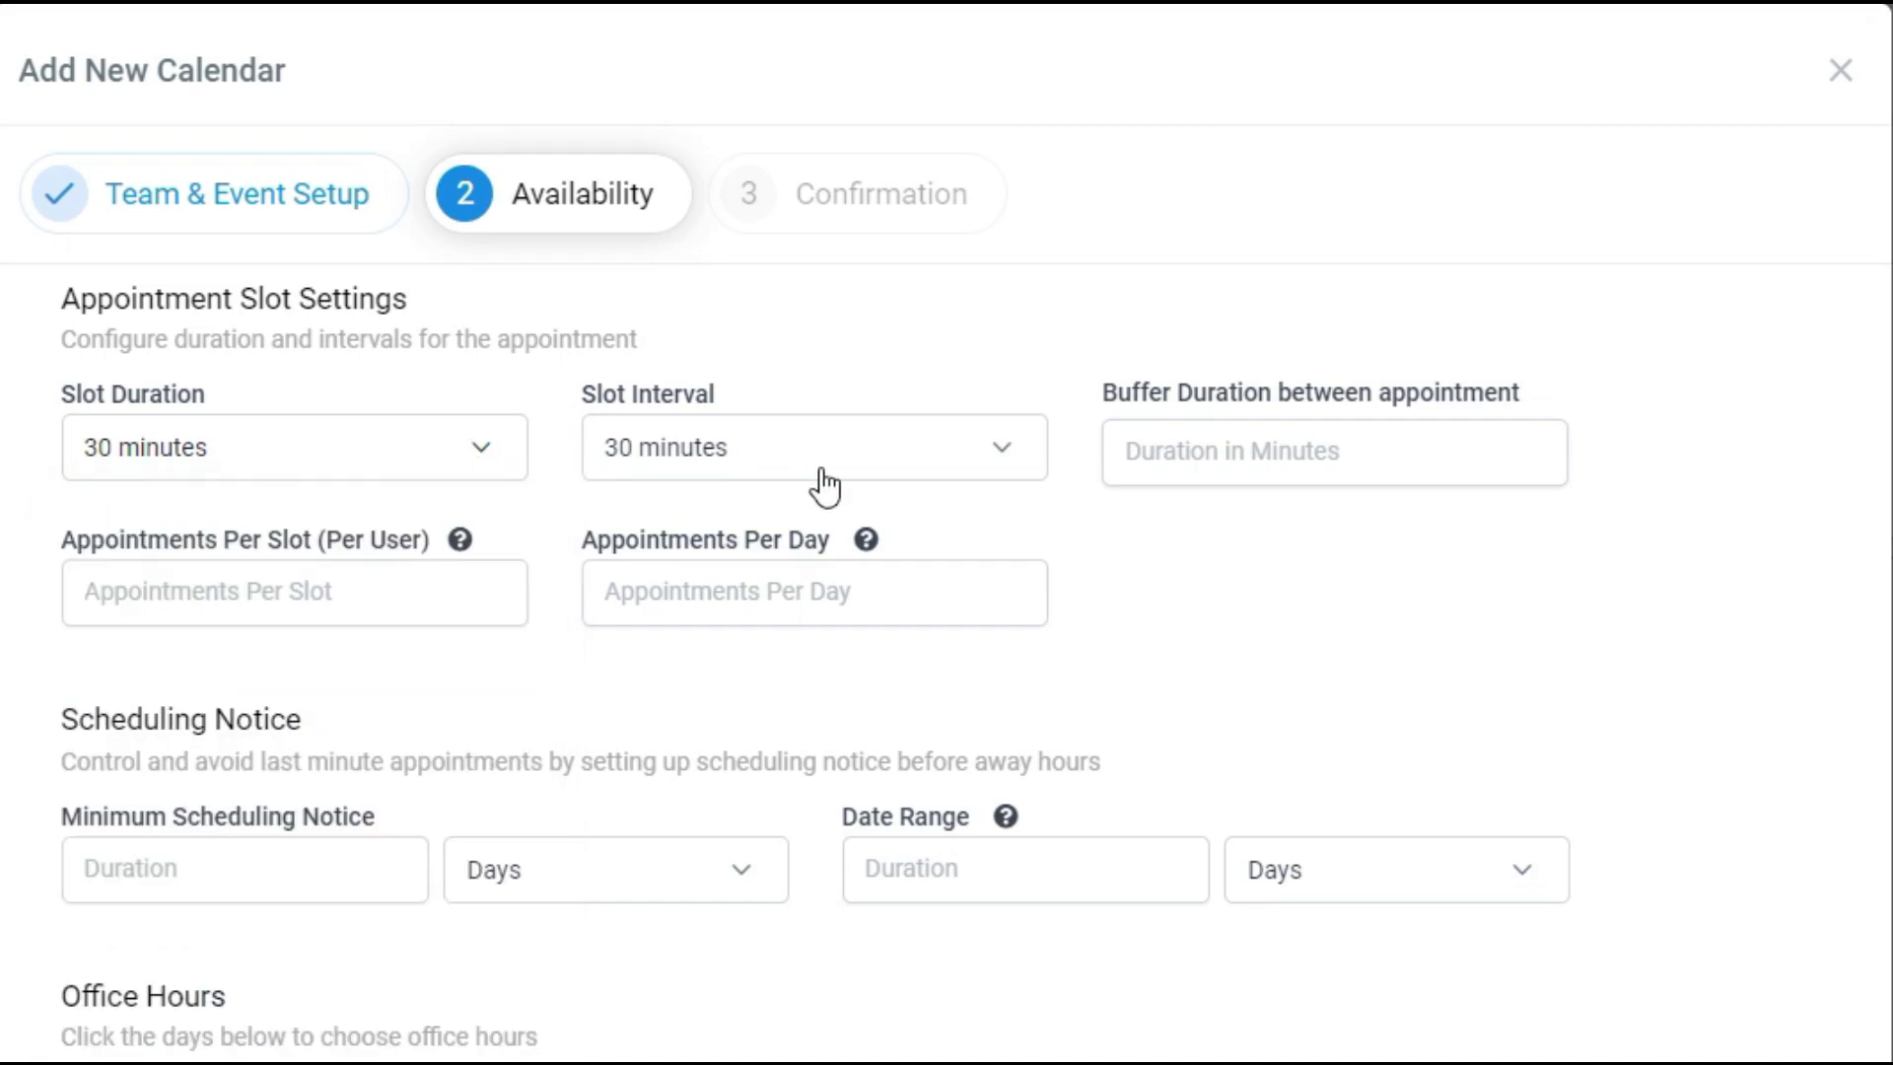
{"action": "left_click", "coordinate": [836, 478]}
{"action": "left_click", "coordinate": [837, 473]}
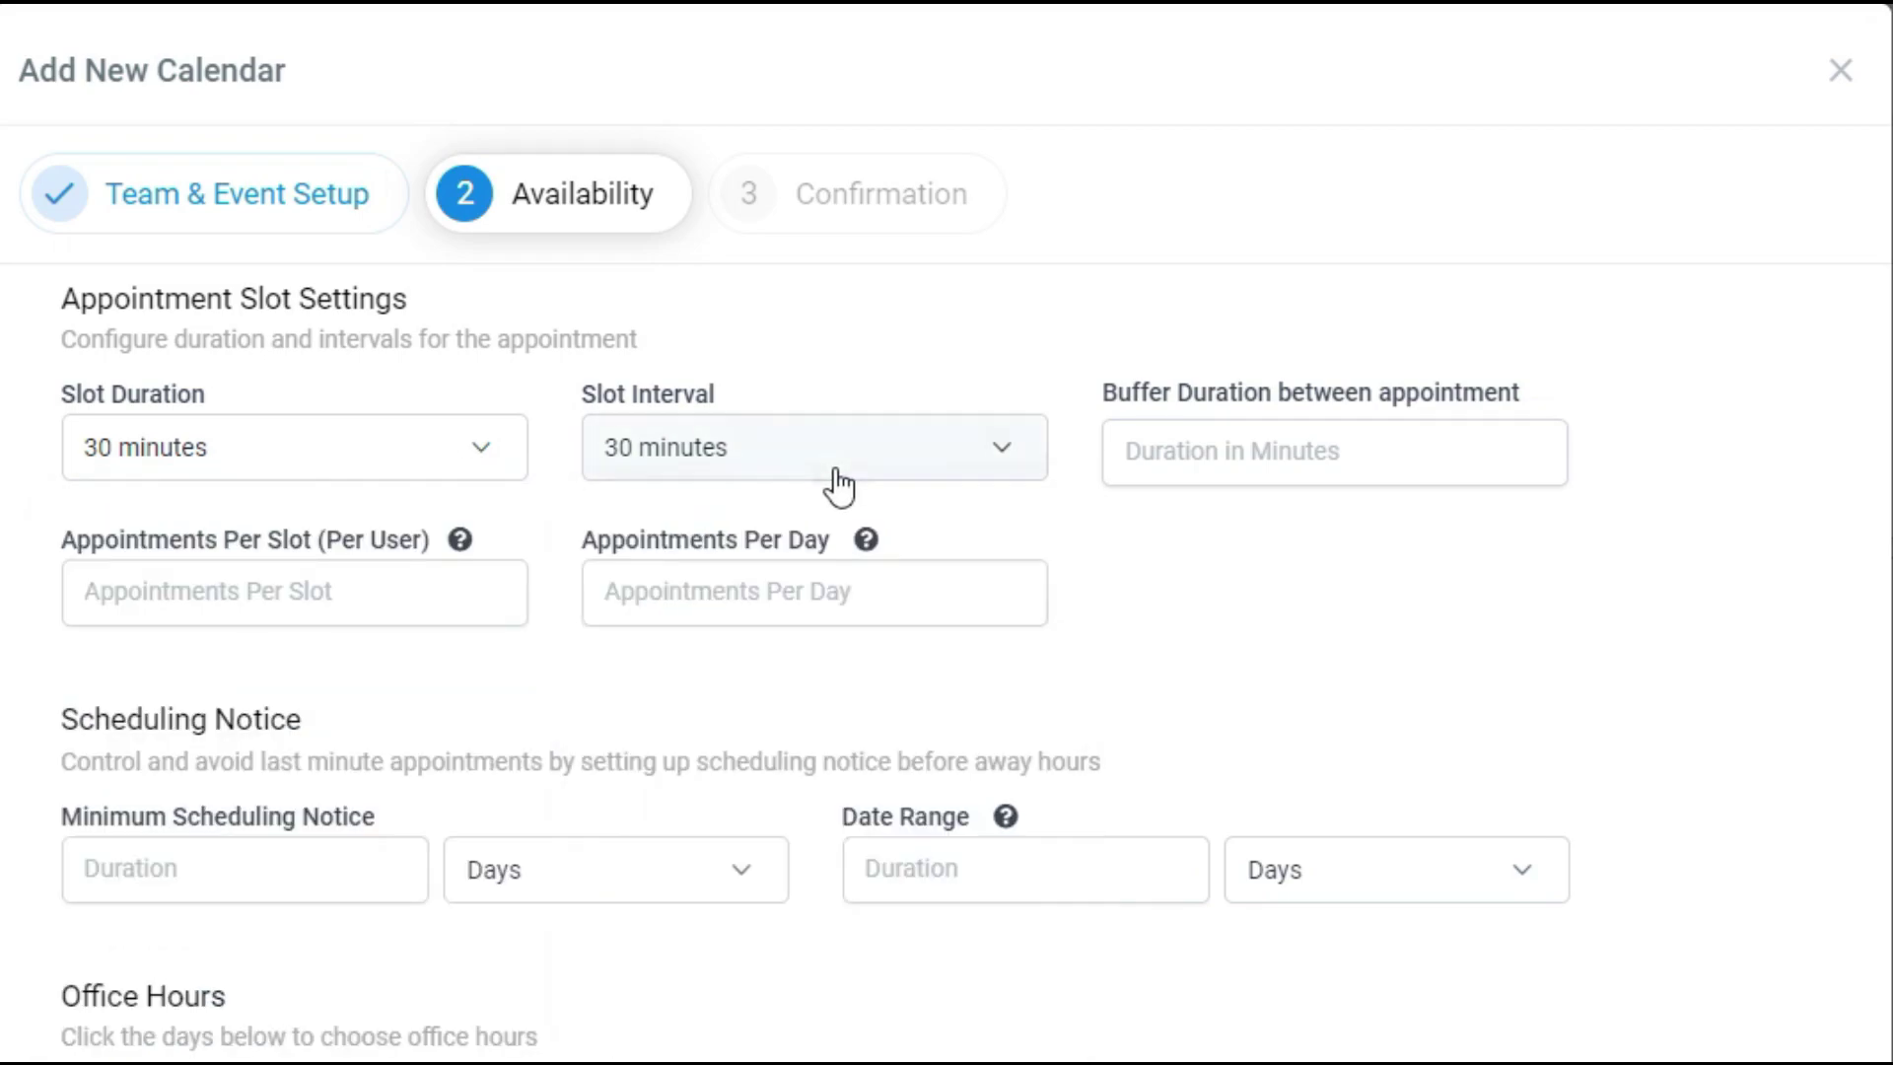
{"action": "left_click", "coordinate": [1255, 464]}
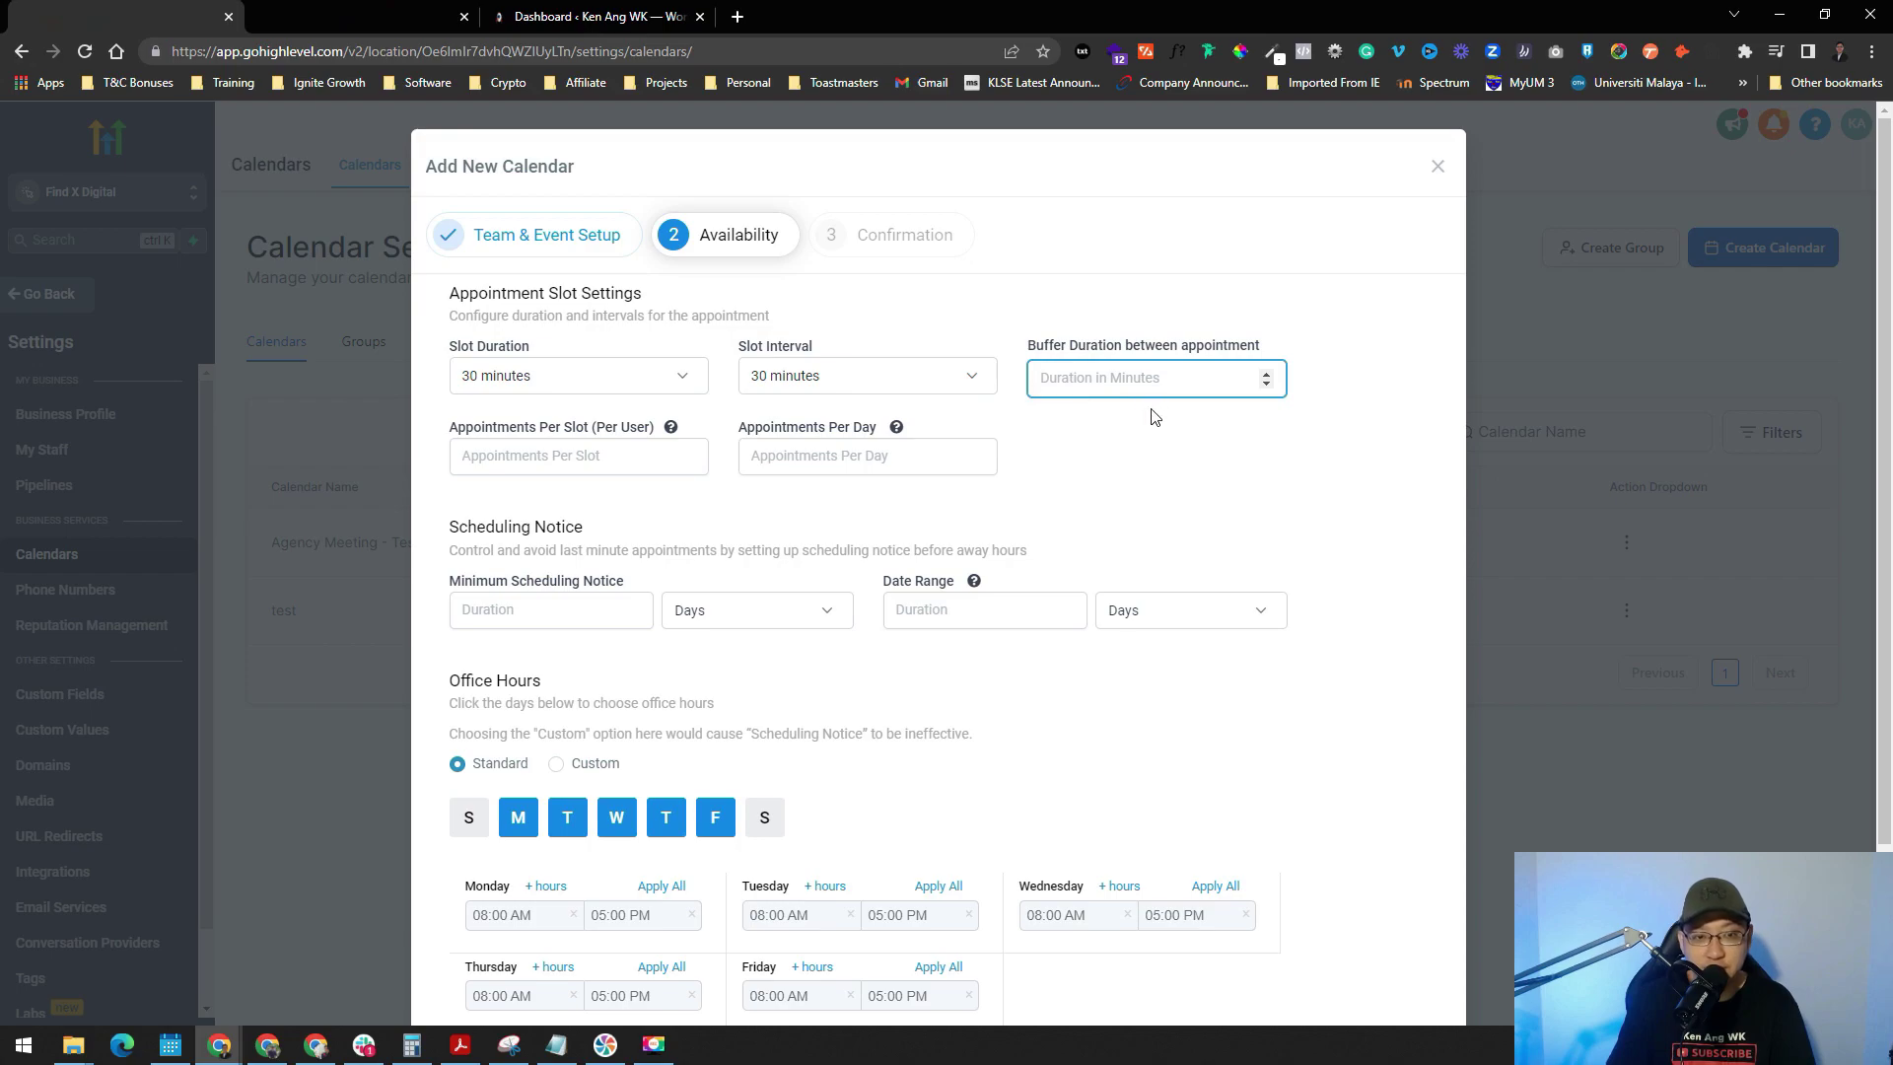
{"action": "left_click", "coordinate": [492, 430]}
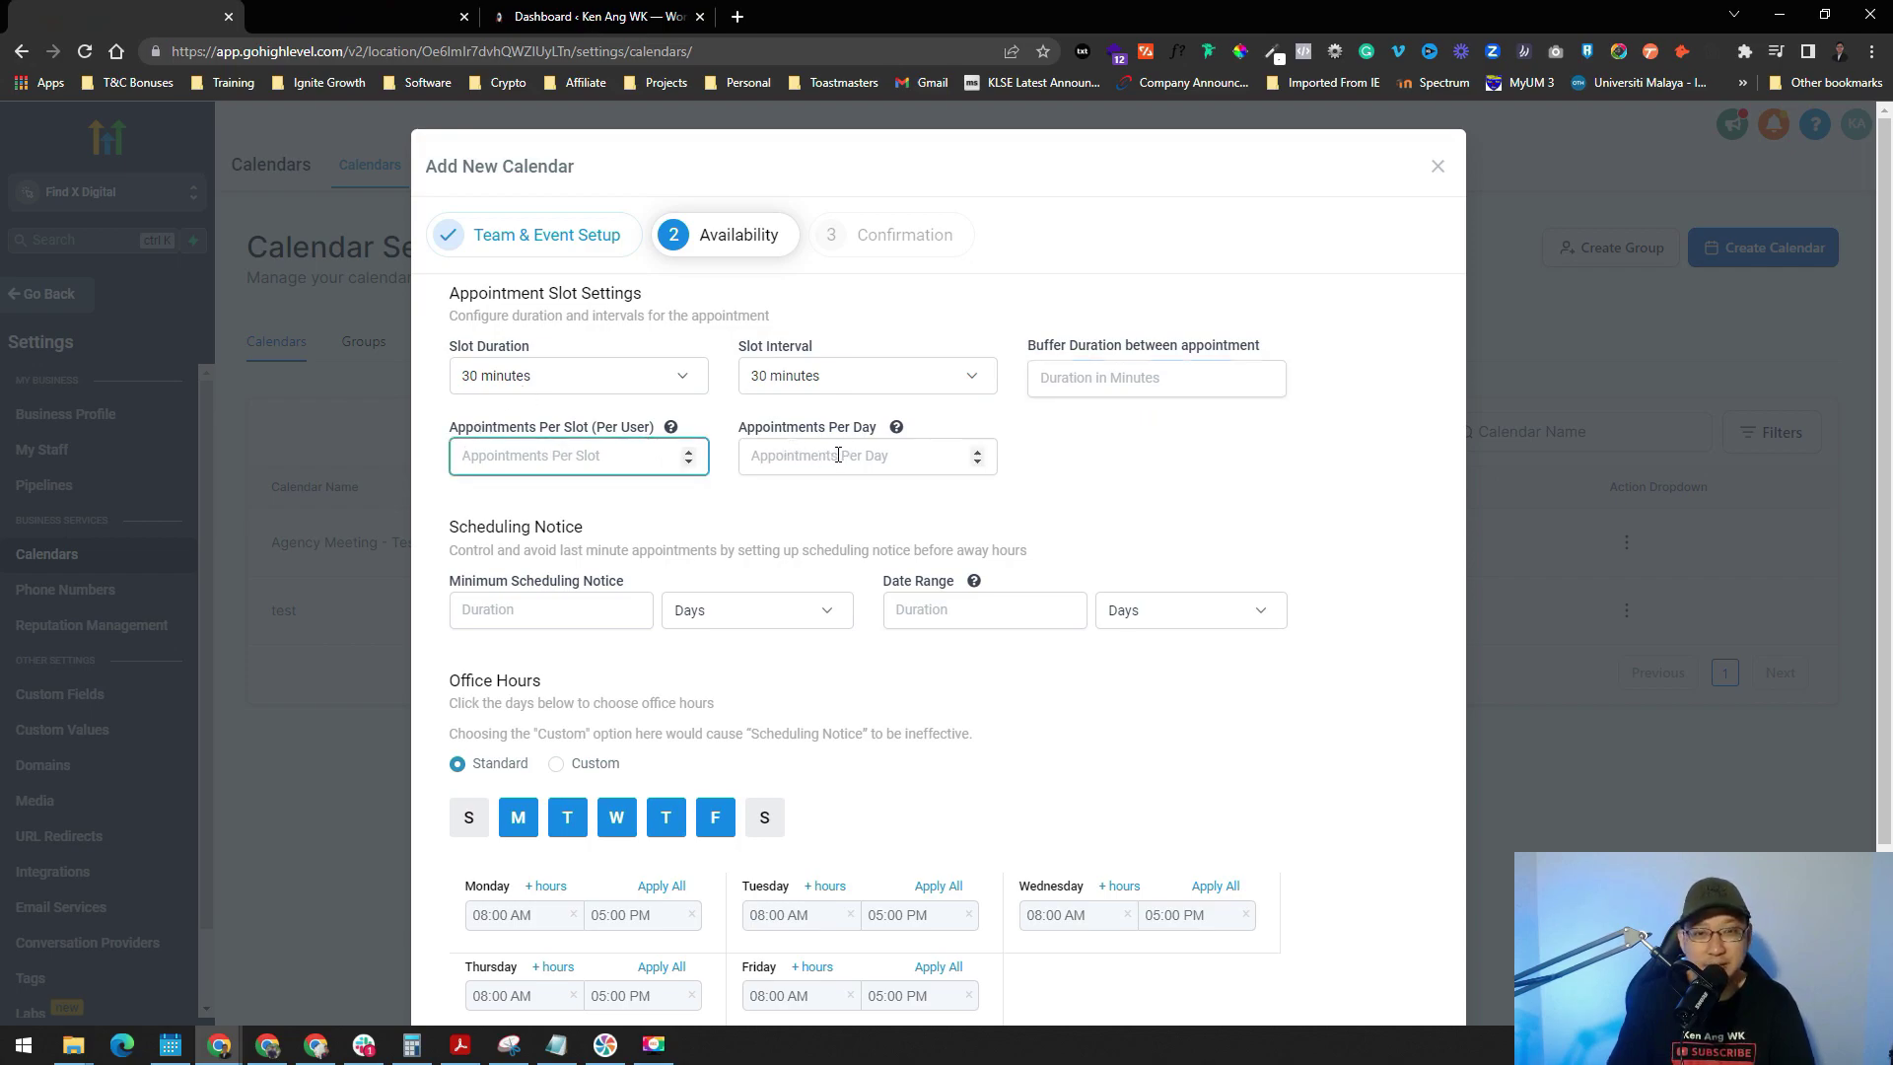
{"action": "left_click", "coordinate": [1120, 469]}
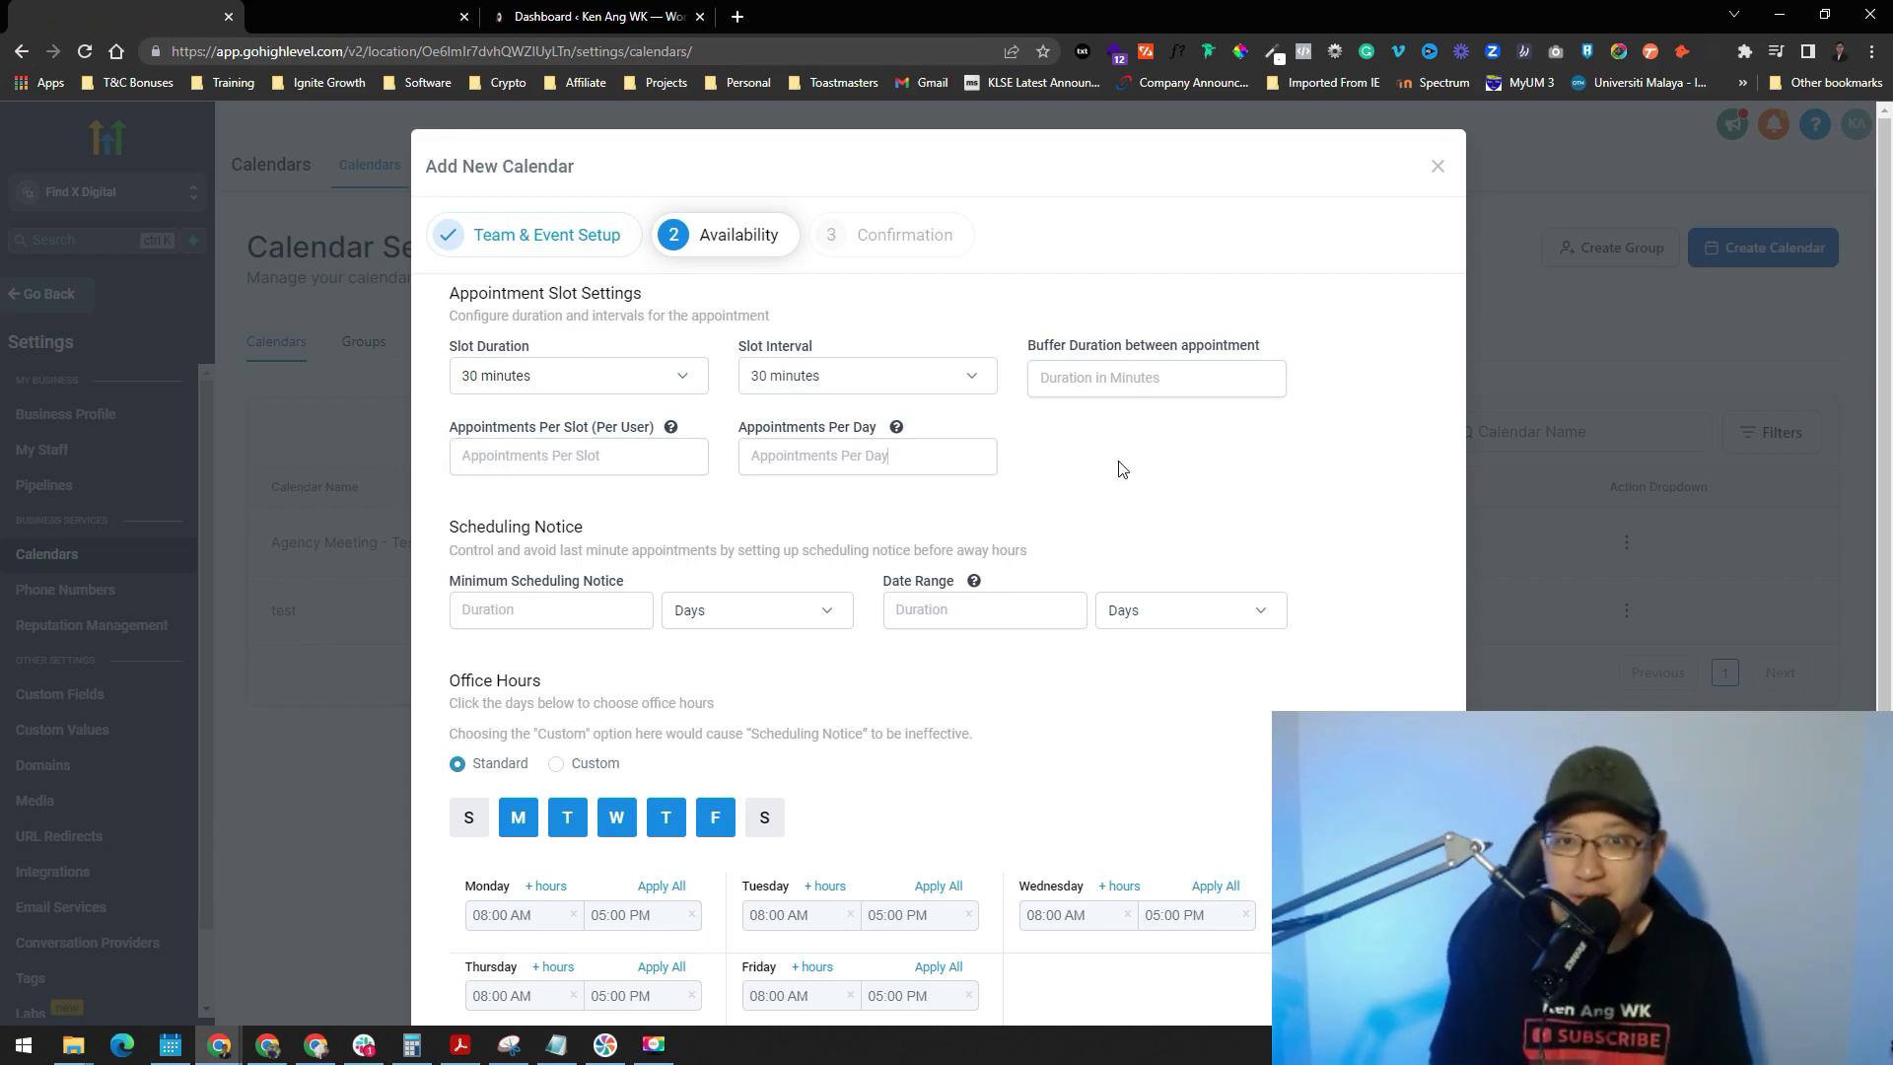
- Set the minimum scheduling notice to 1 day and the booking date range to 14 days
{"action": "scroll", "coordinate": [578, 516], "scroll_direction": "down", "scroll_amount": 1}
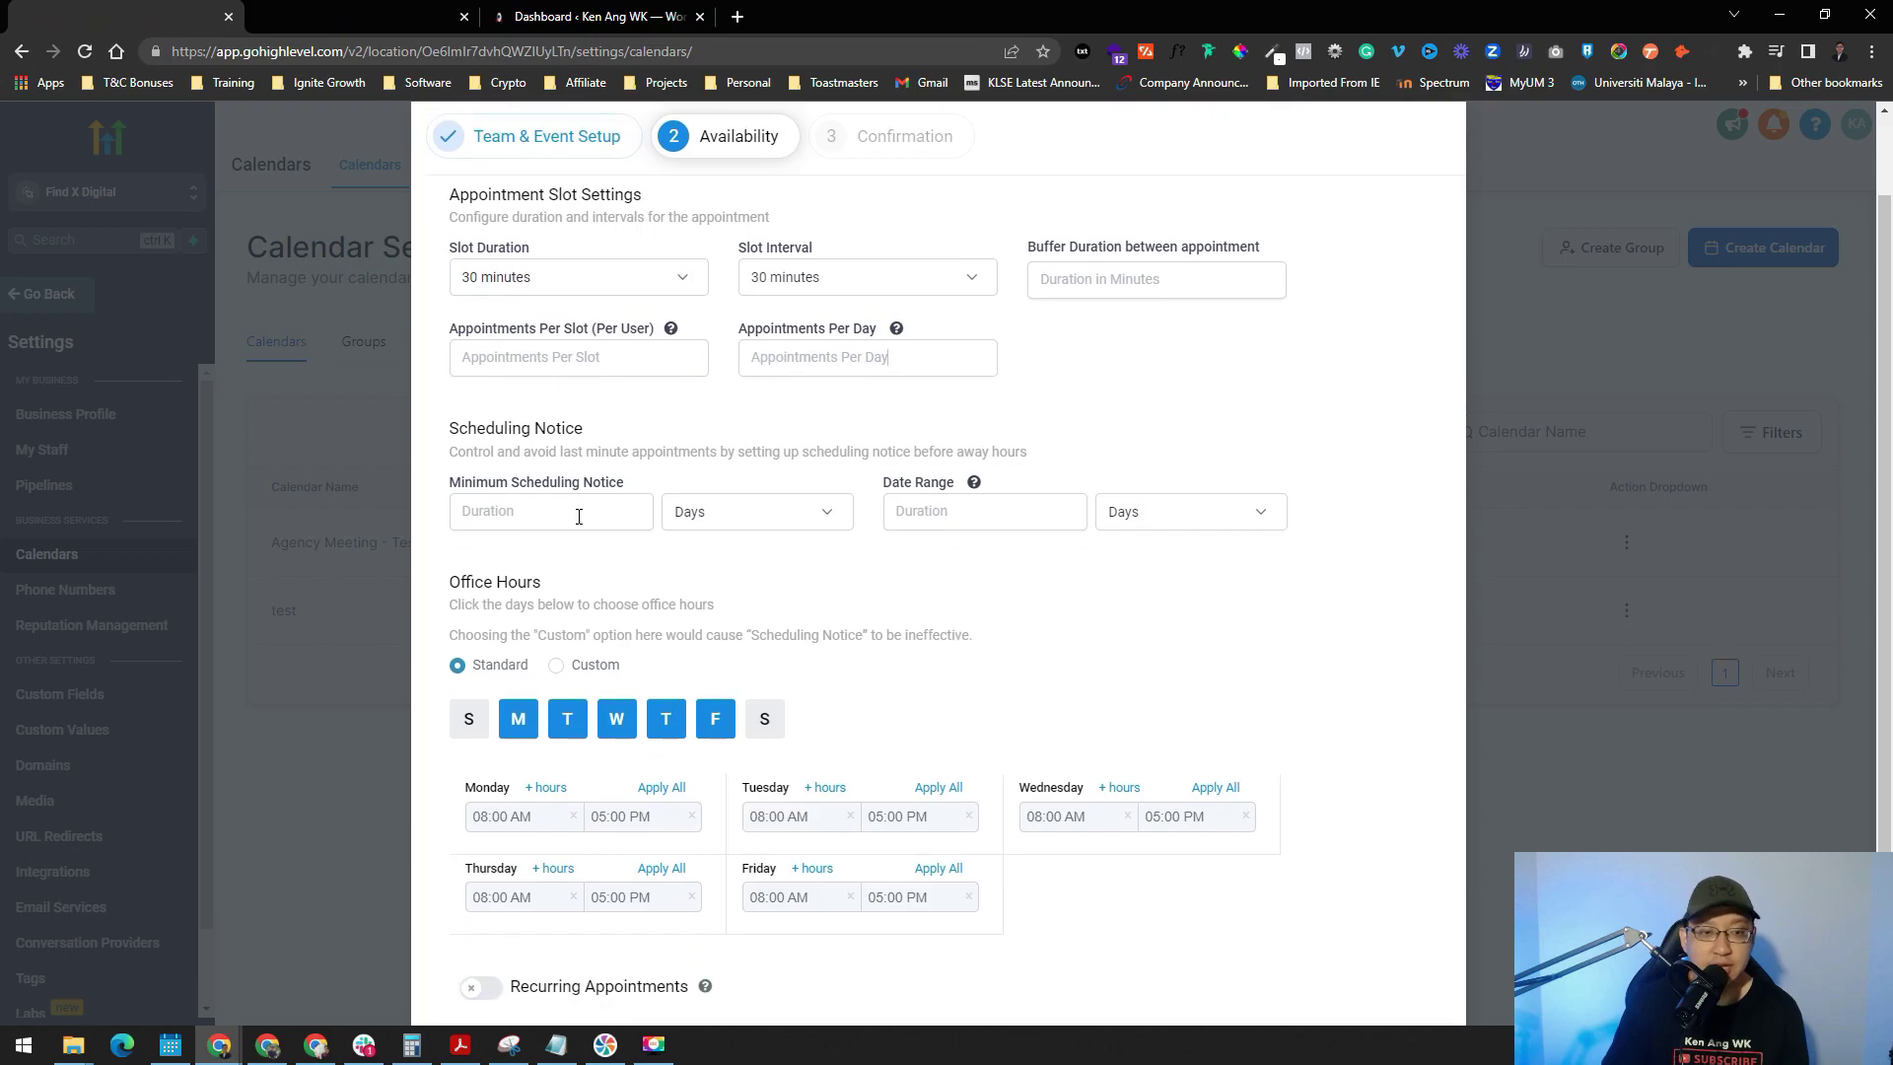
{"action": "left_click", "coordinate": [516, 511]}
{"action": "type", "text": "1"}
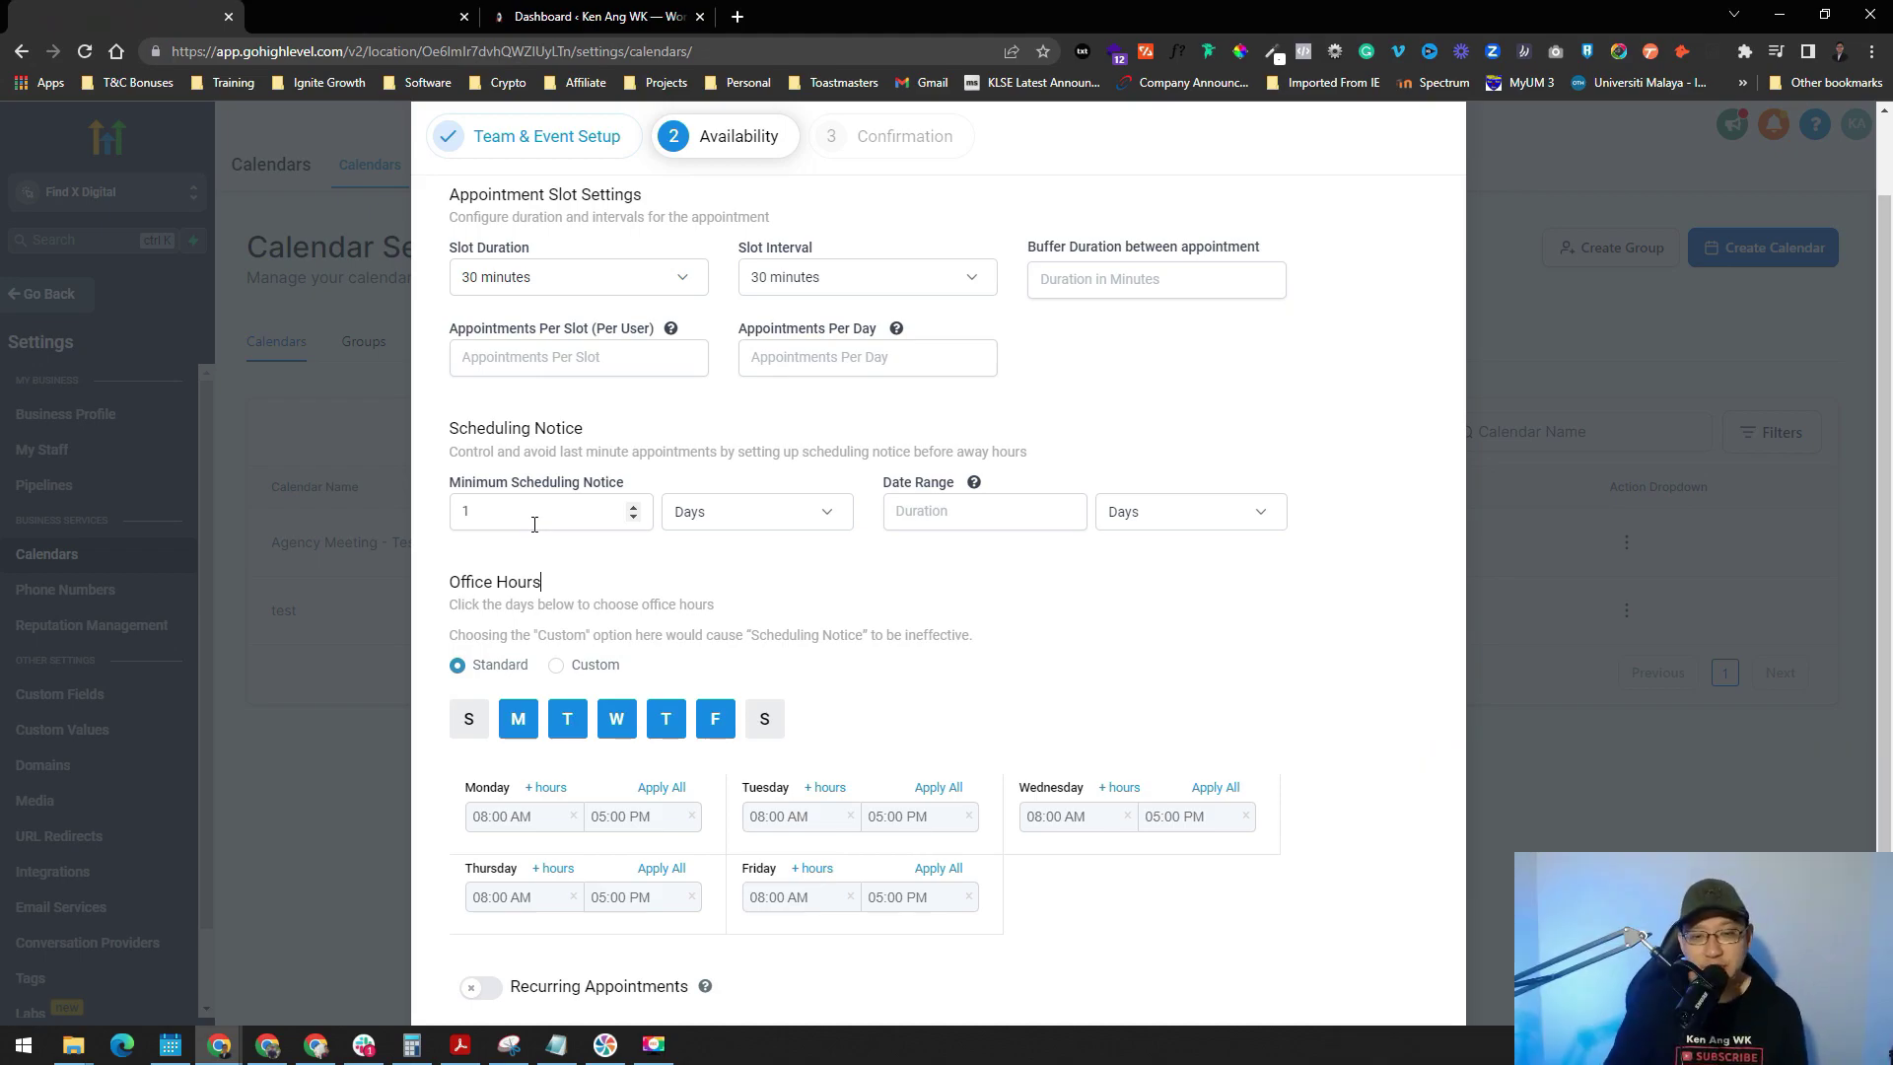
{"action": "left_click", "coordinate": [992, 522]}
{"action": "type", "text": "1"}
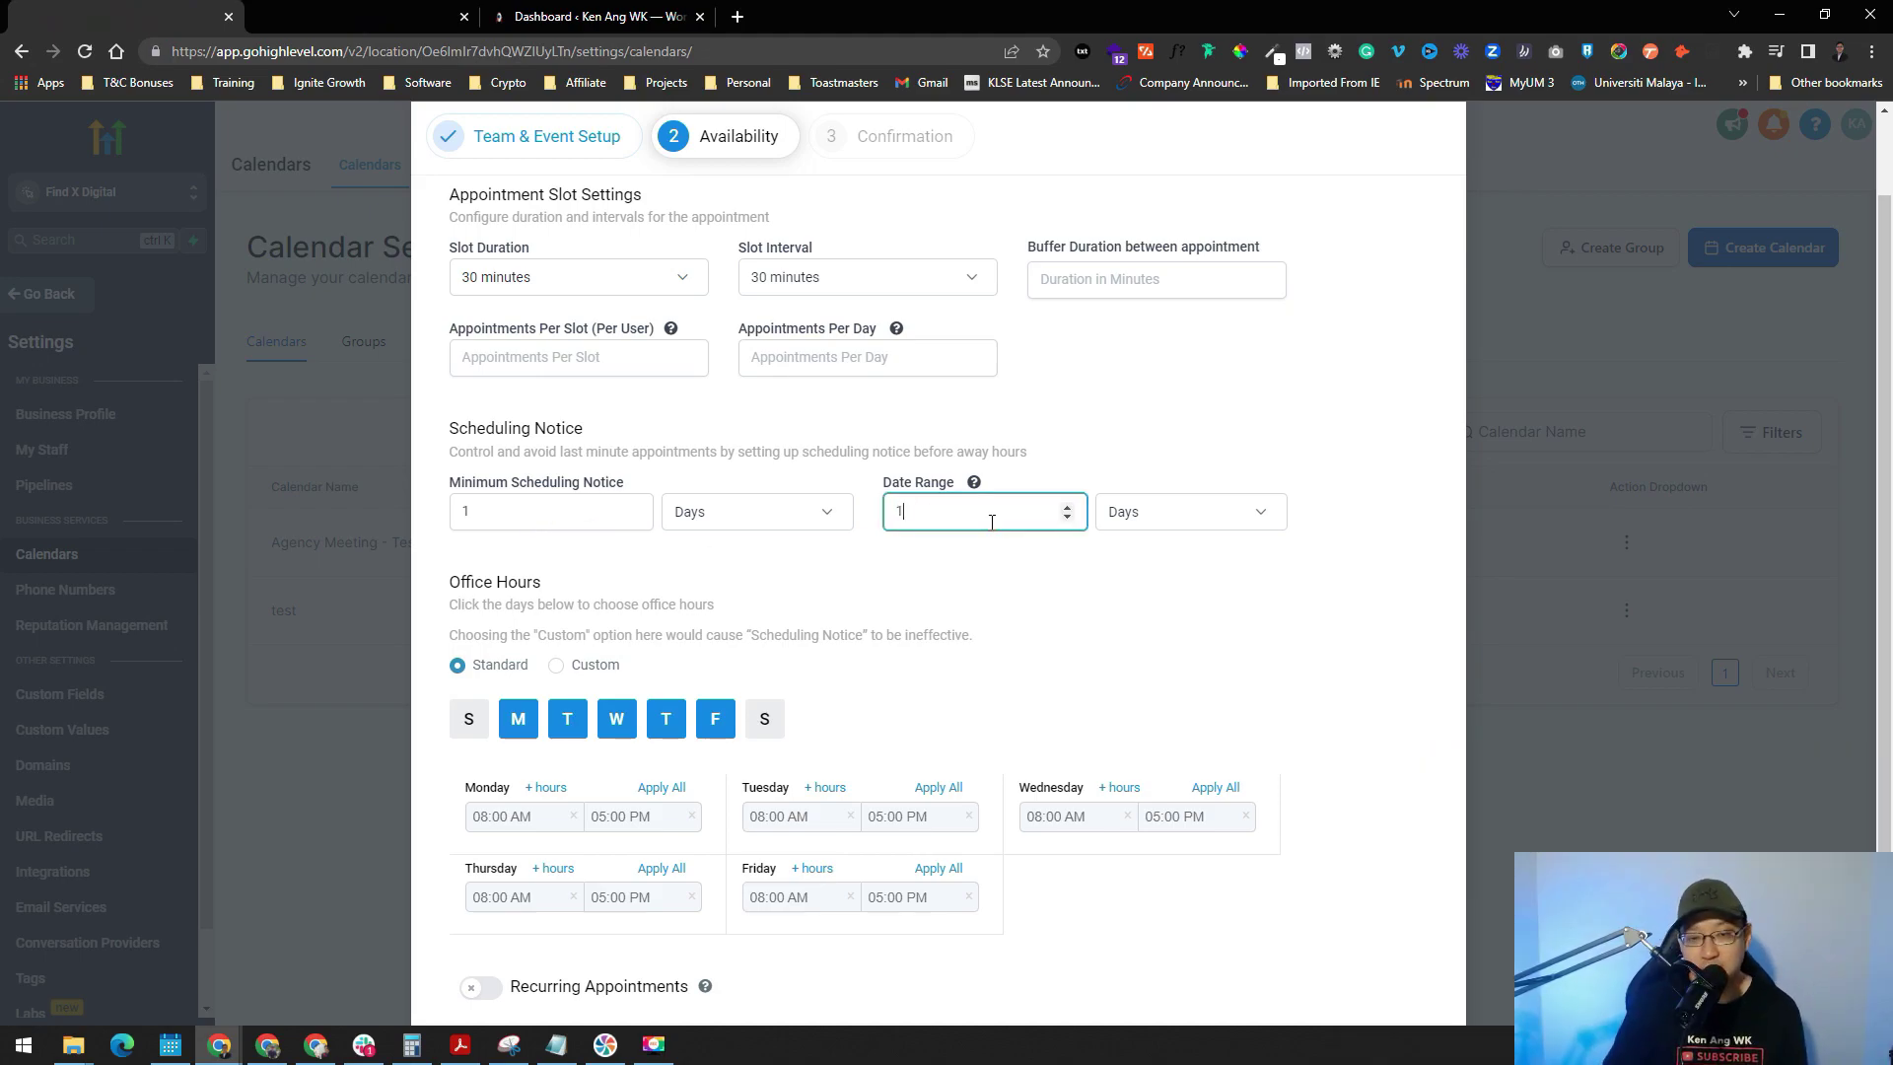
{"action": "type", "text": "4"}
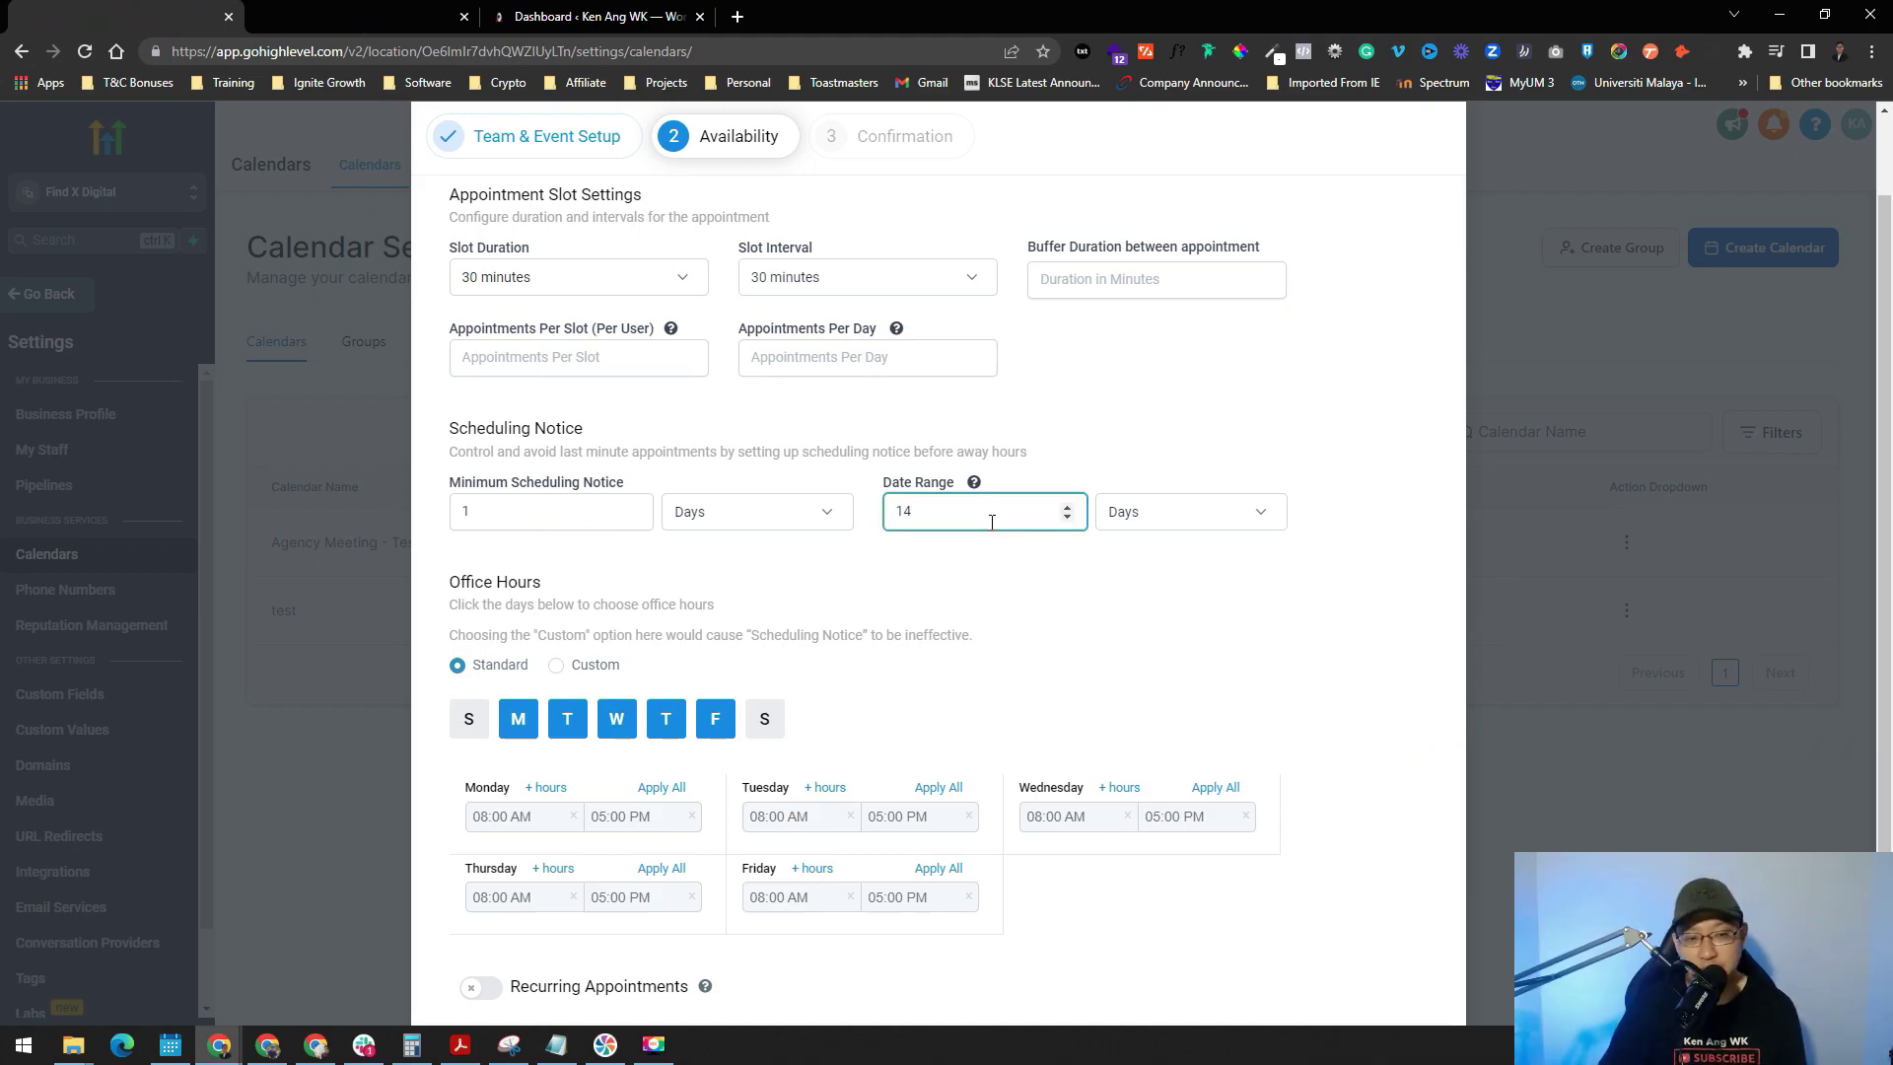
{"action": "left_click", "coordinate": [1056, 604]}
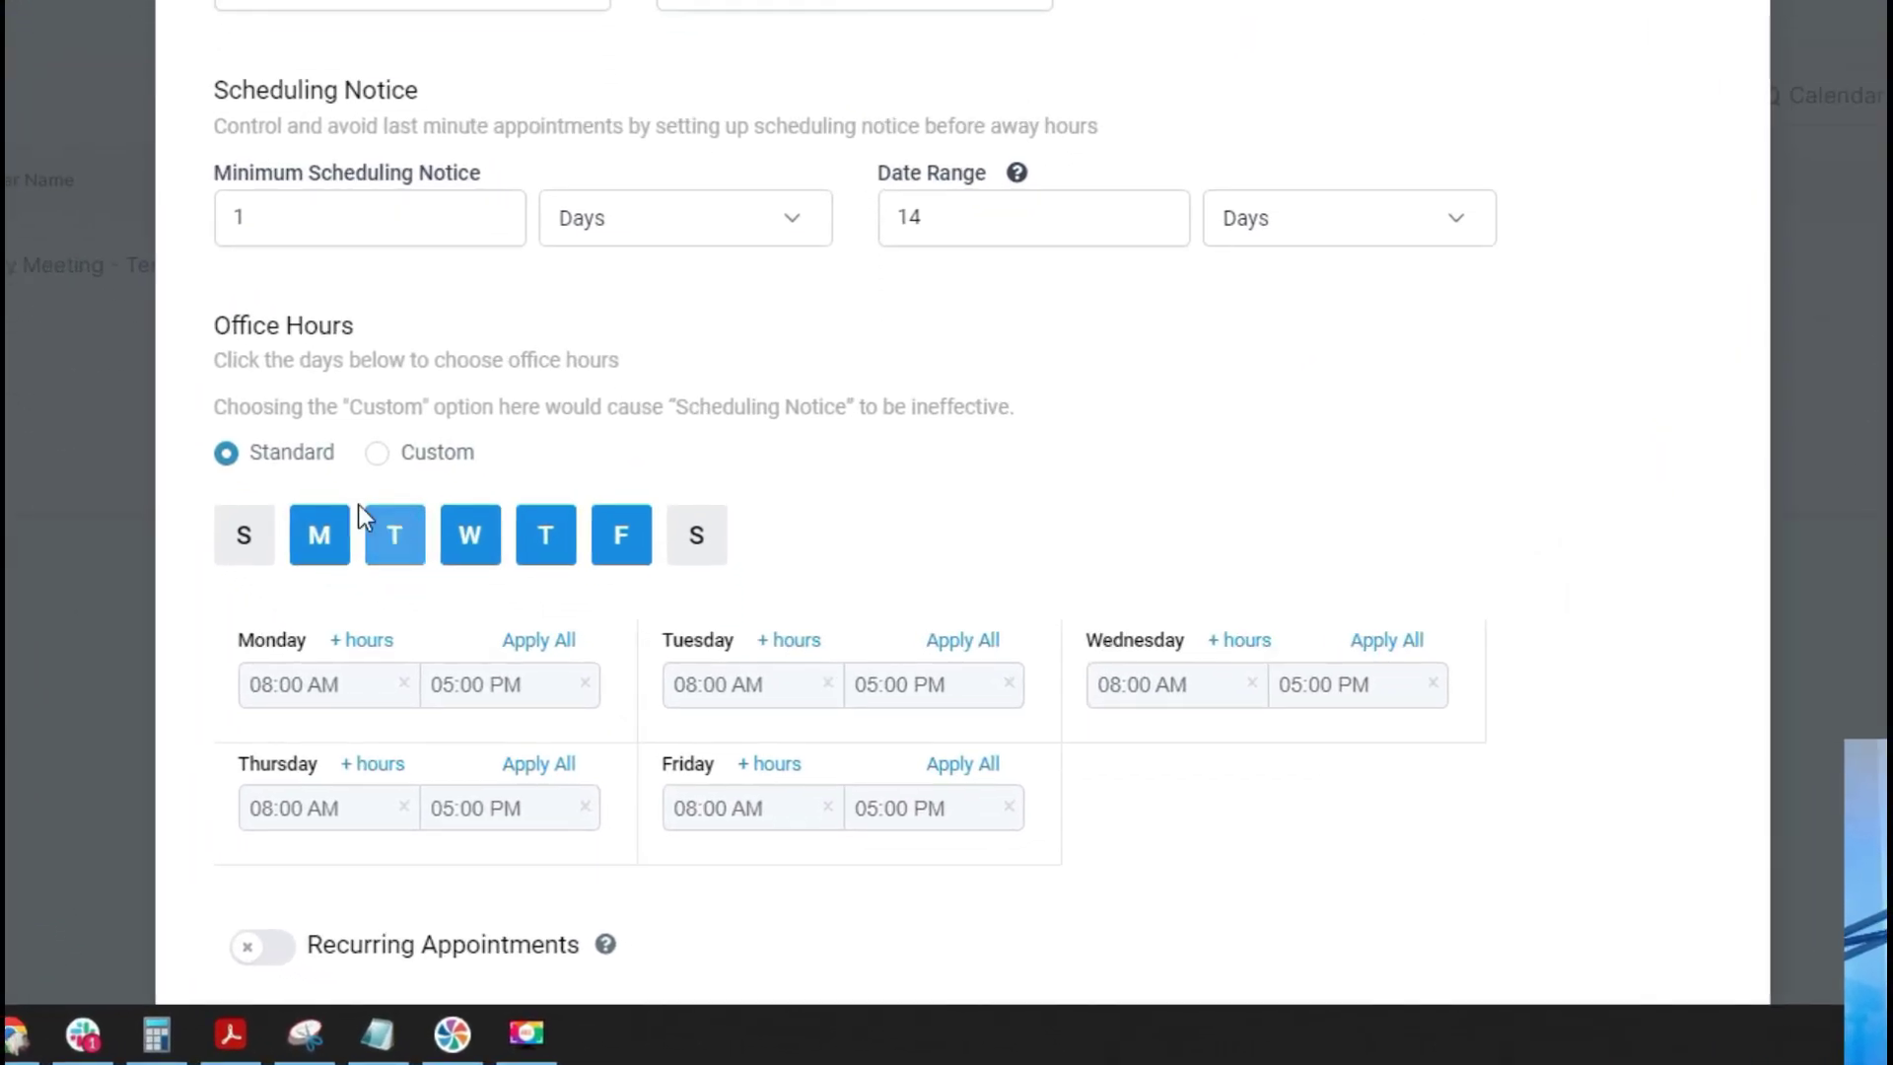
- Check the Custom office hours option, return to Standard hours, and continue to the Confirmation stage
{"action": "left_click", "coordinate": [377, 454]}
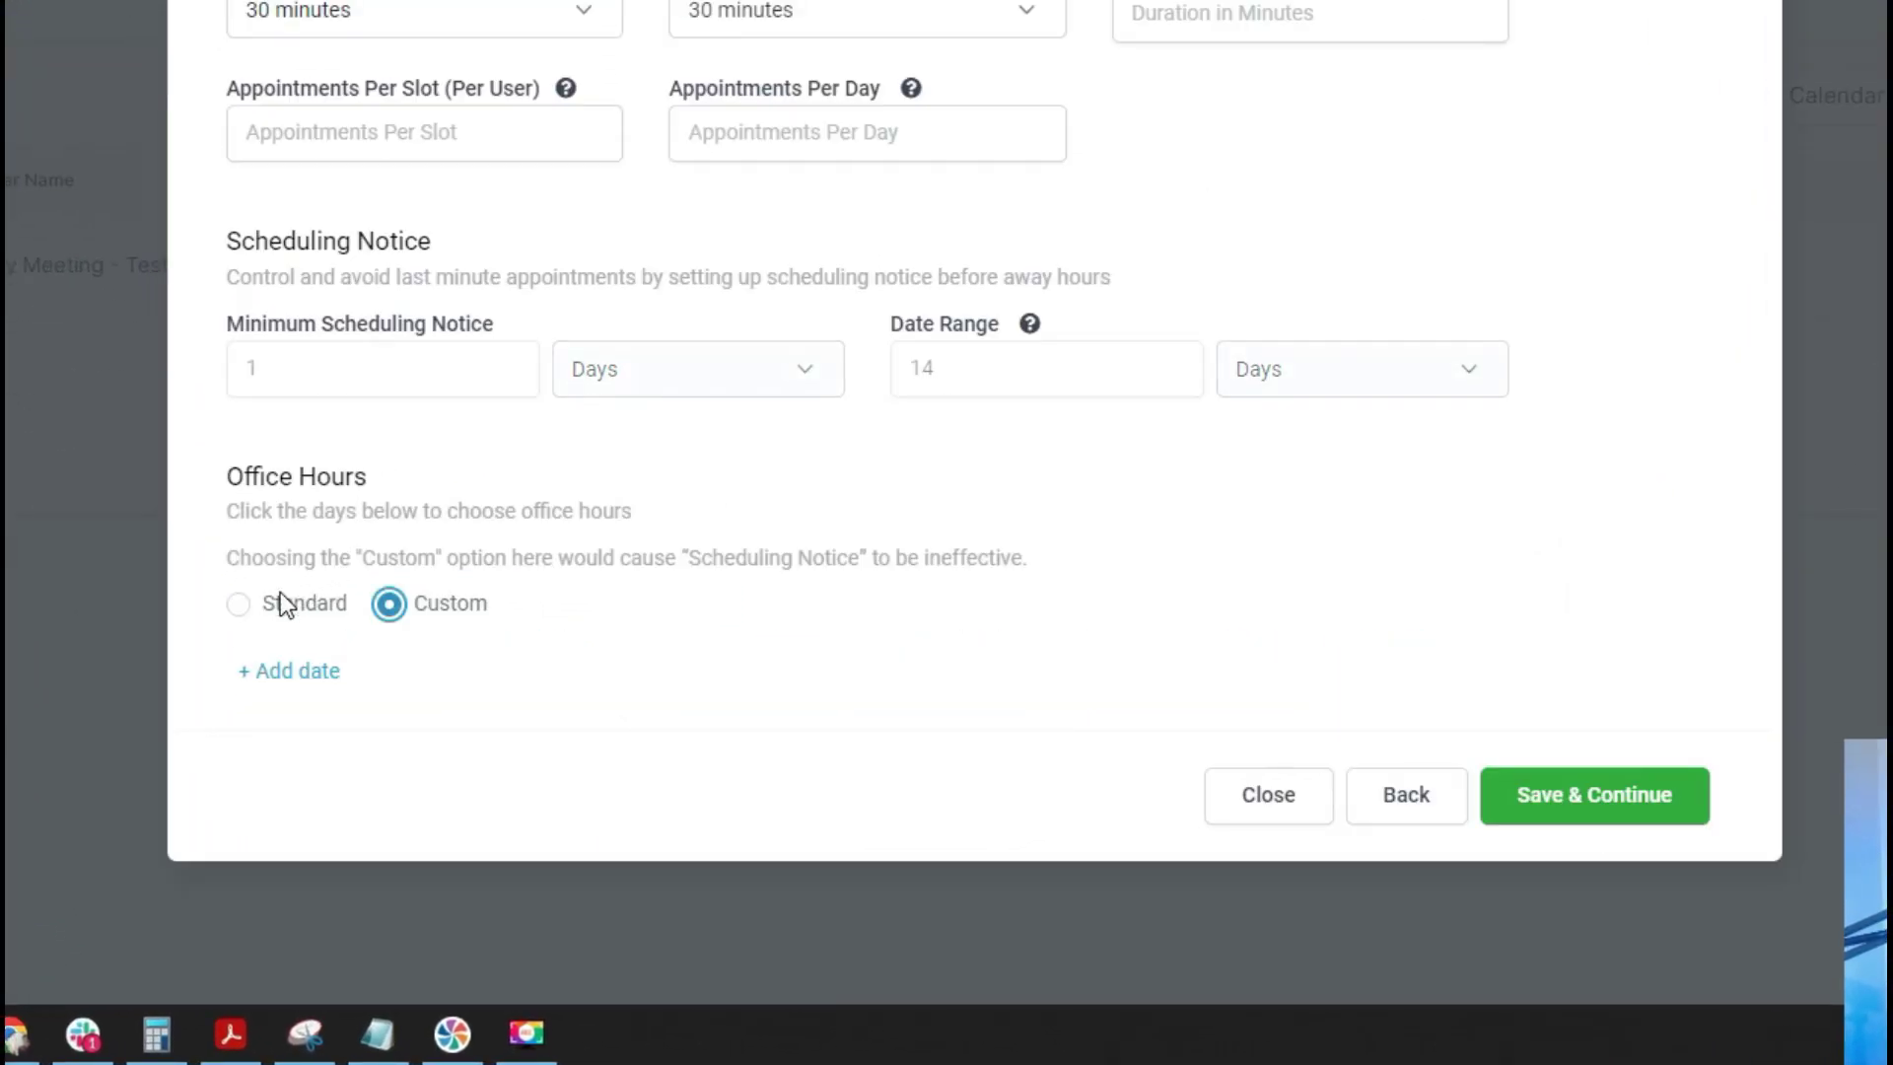
{"action": "left_click", "coordinate": [241, 605]}
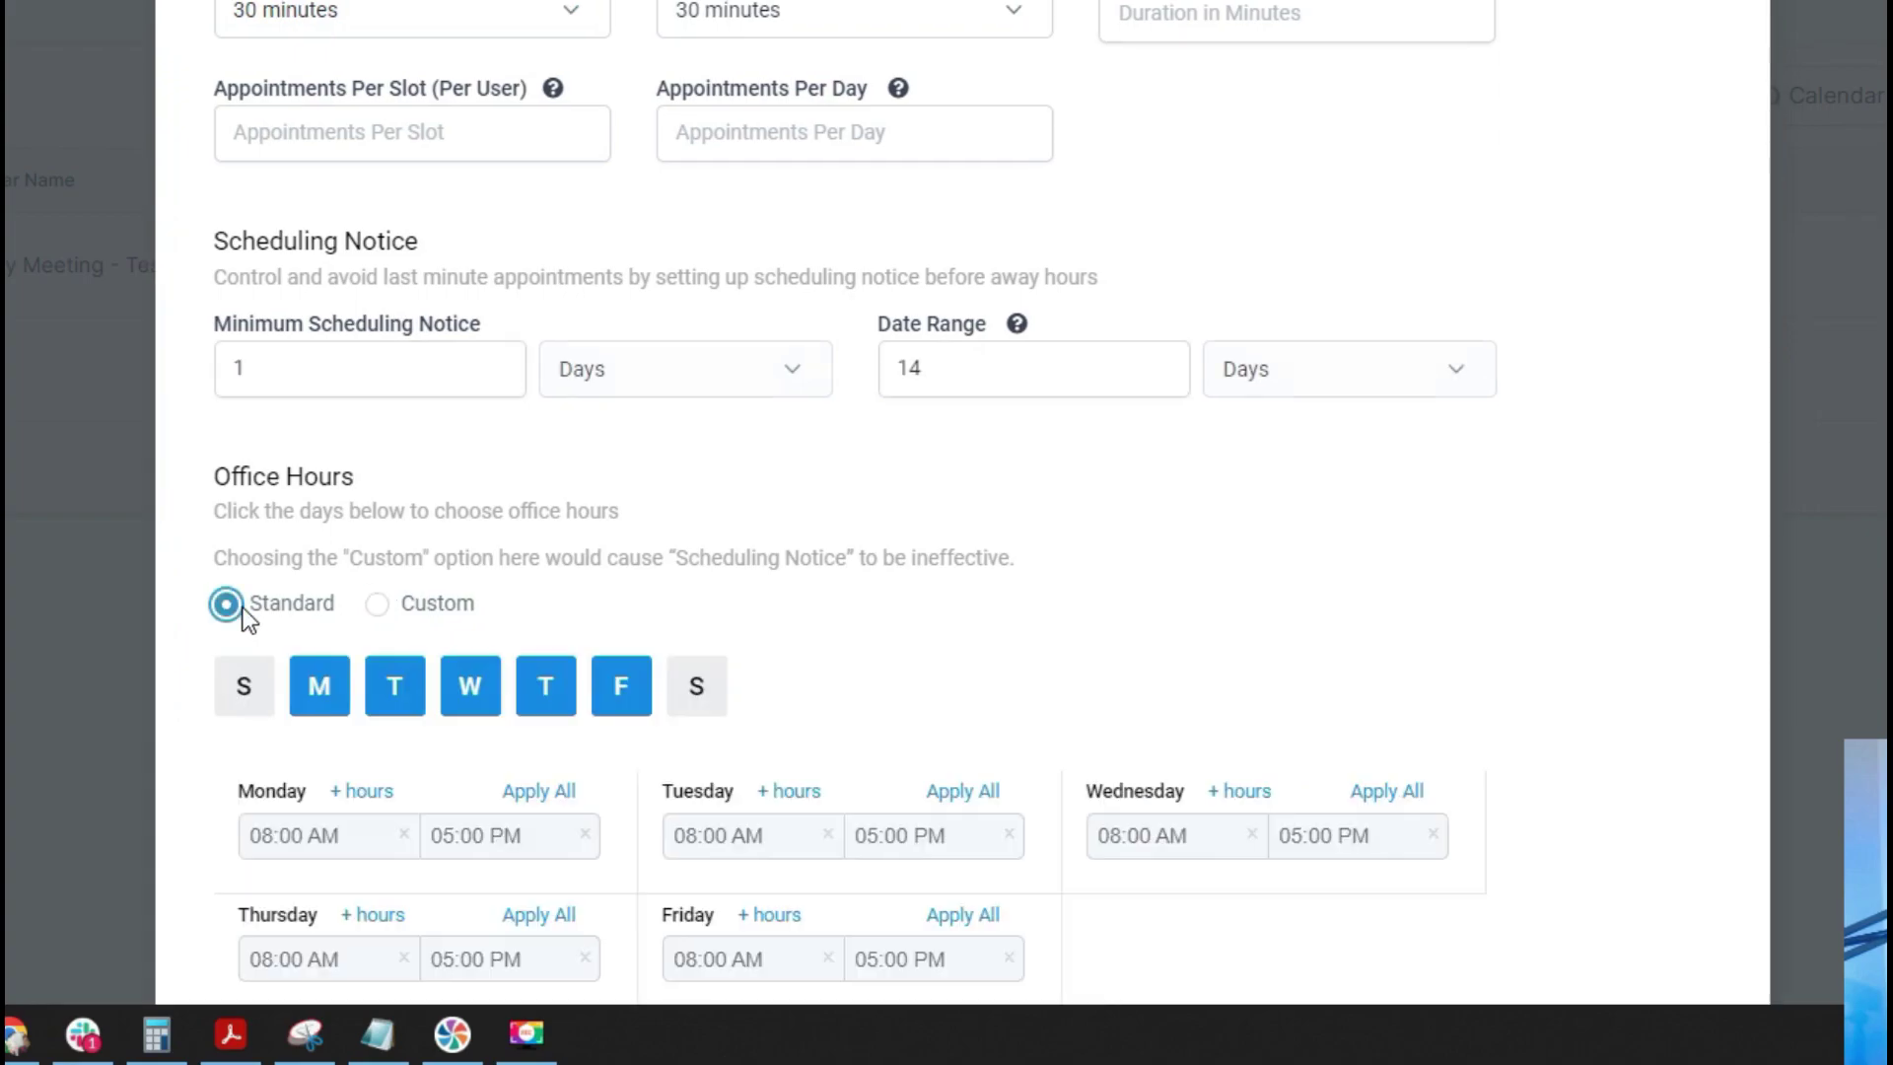
{"action": "scroll", "coordinate": [1059, 558], "scroll_direction": "down", "scroll_amount": 5}
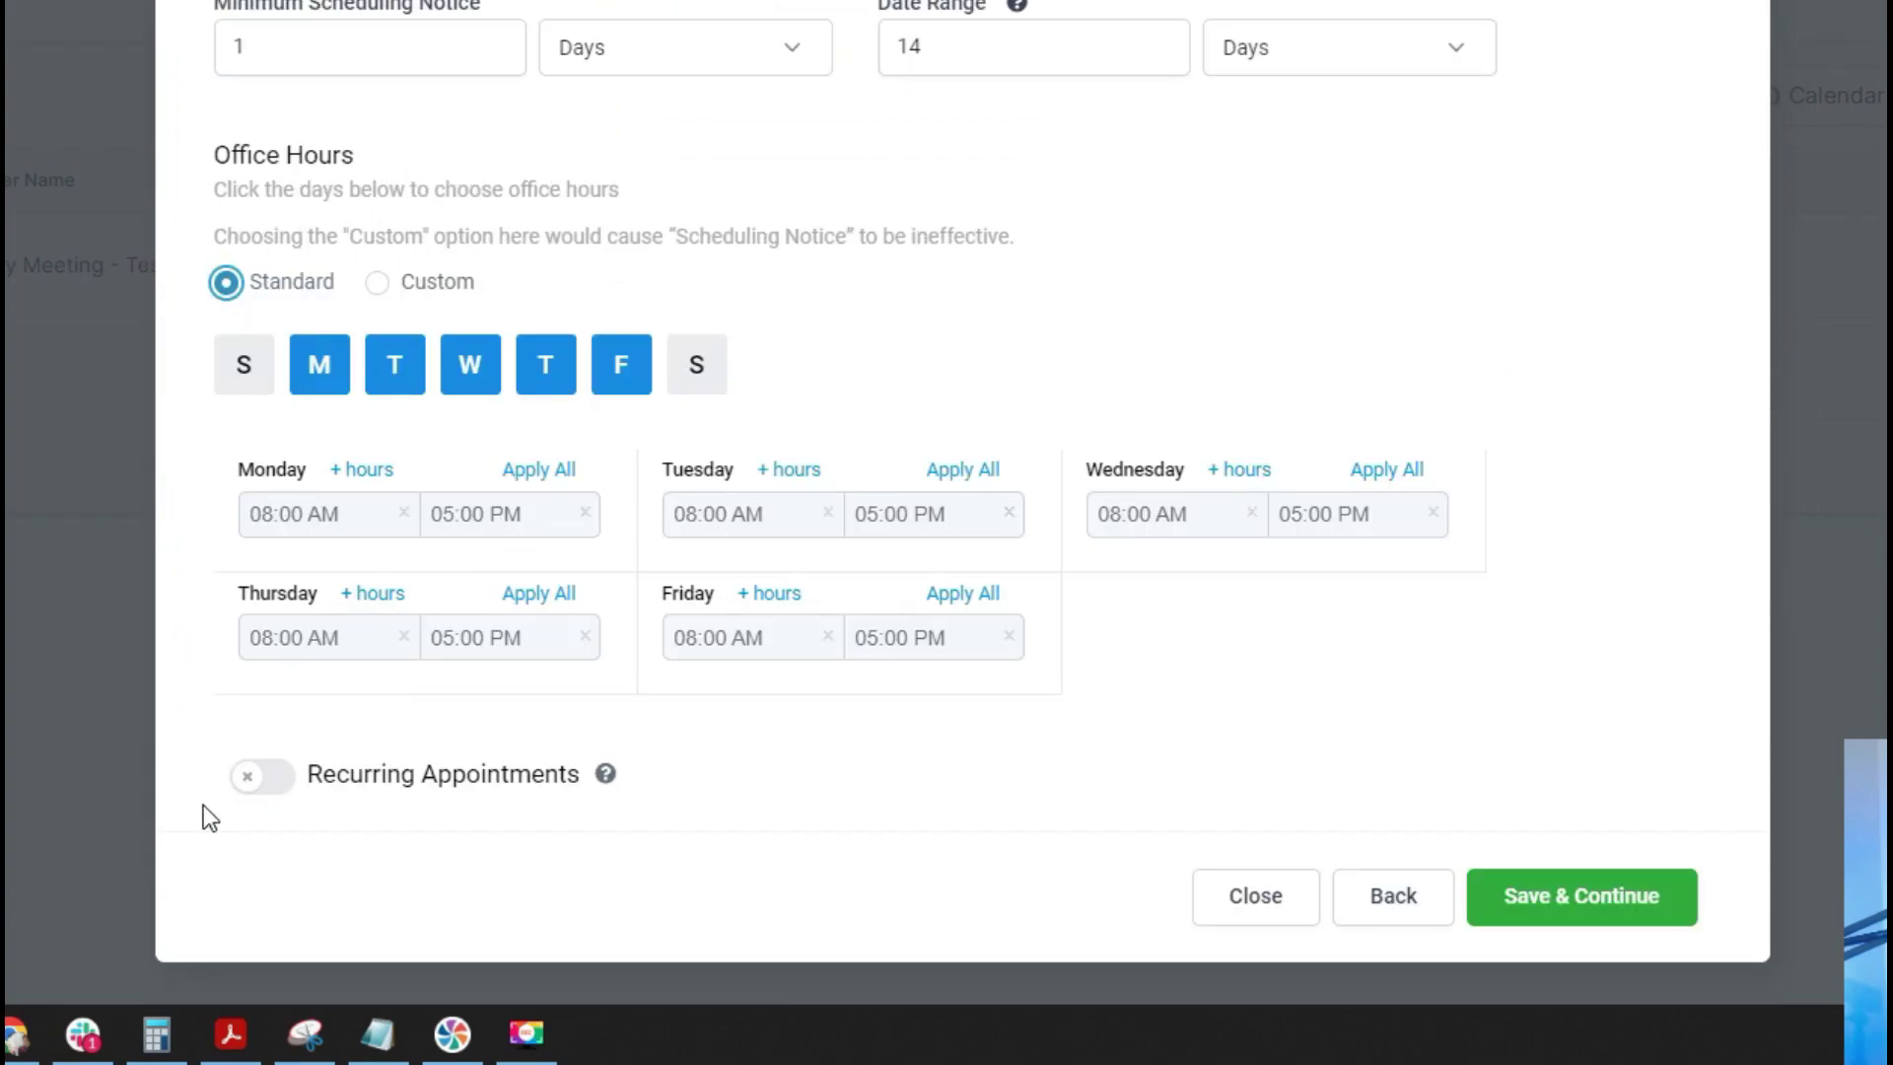
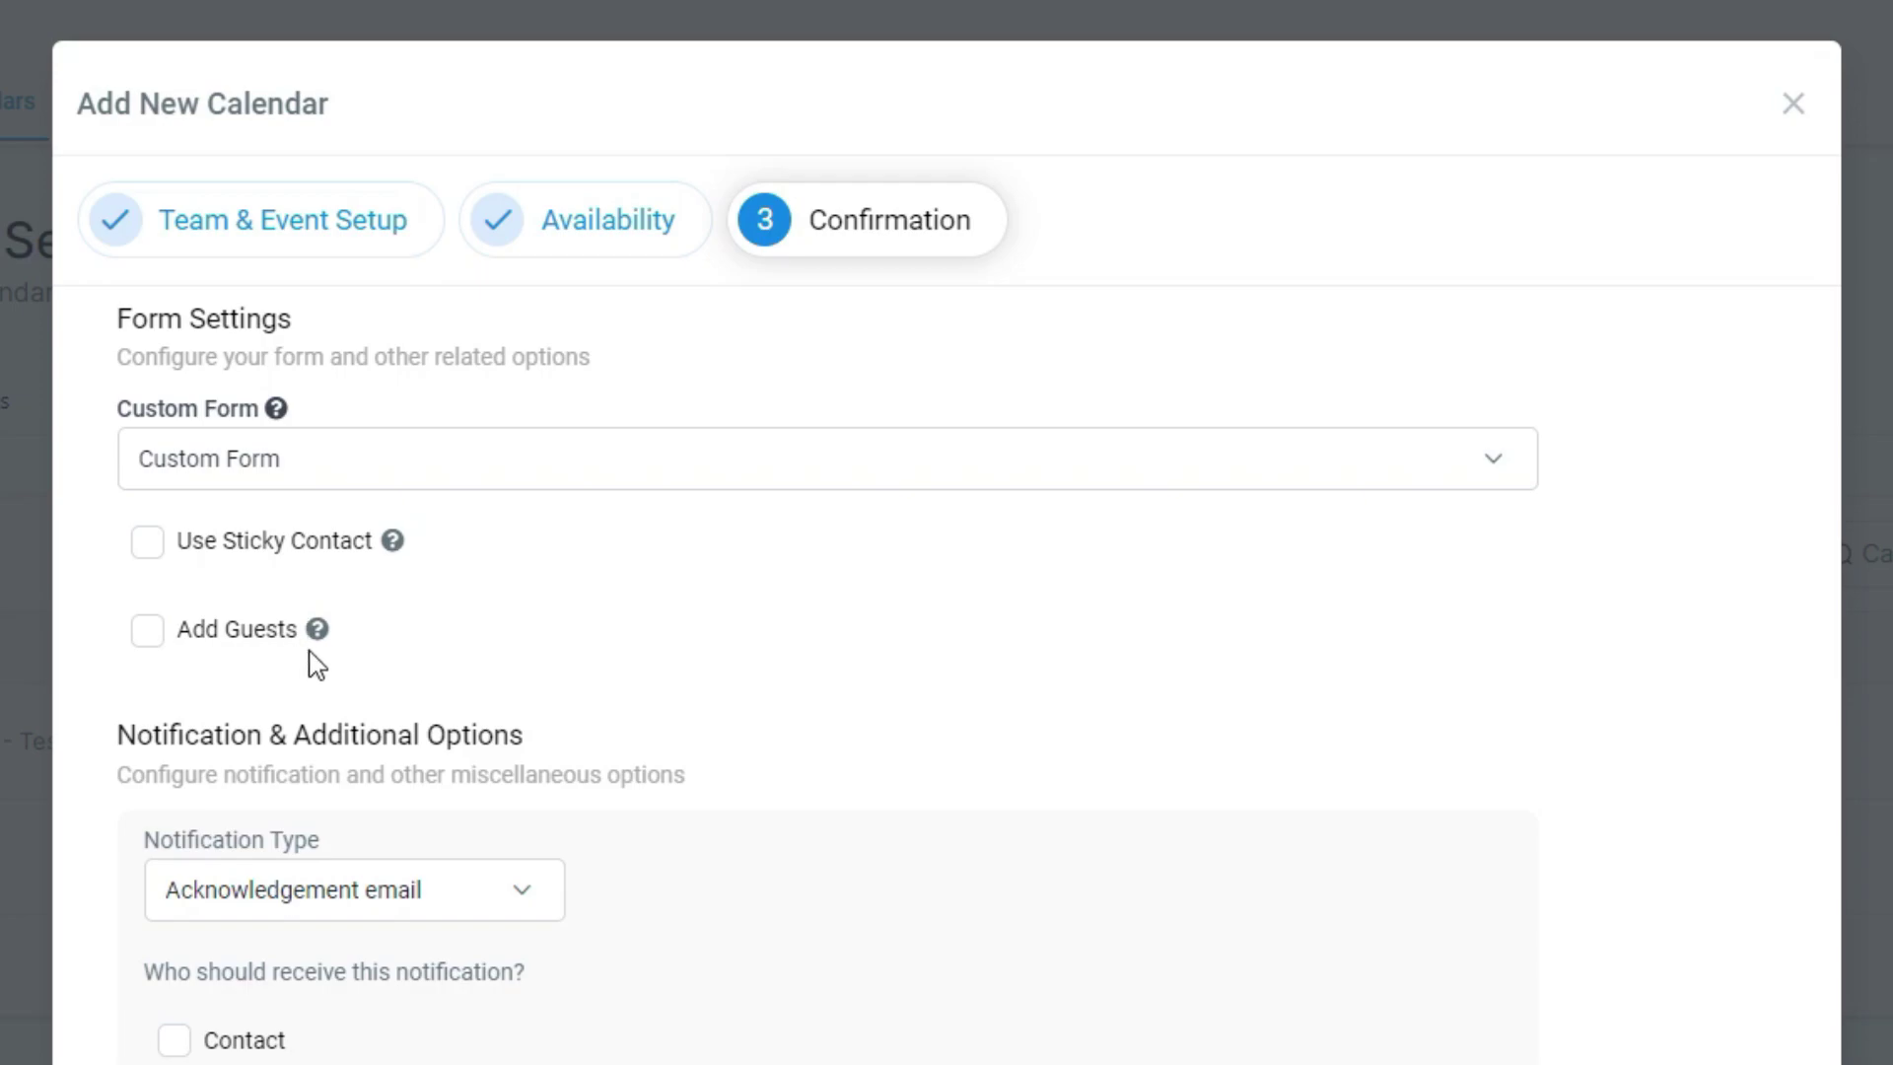
- Send the acknowledgement email to the contact and assigned user, and allow Google Calendar to send invitation or update emails to attendees
{"action": "mouse_move", "coordinate": [328, 632]}
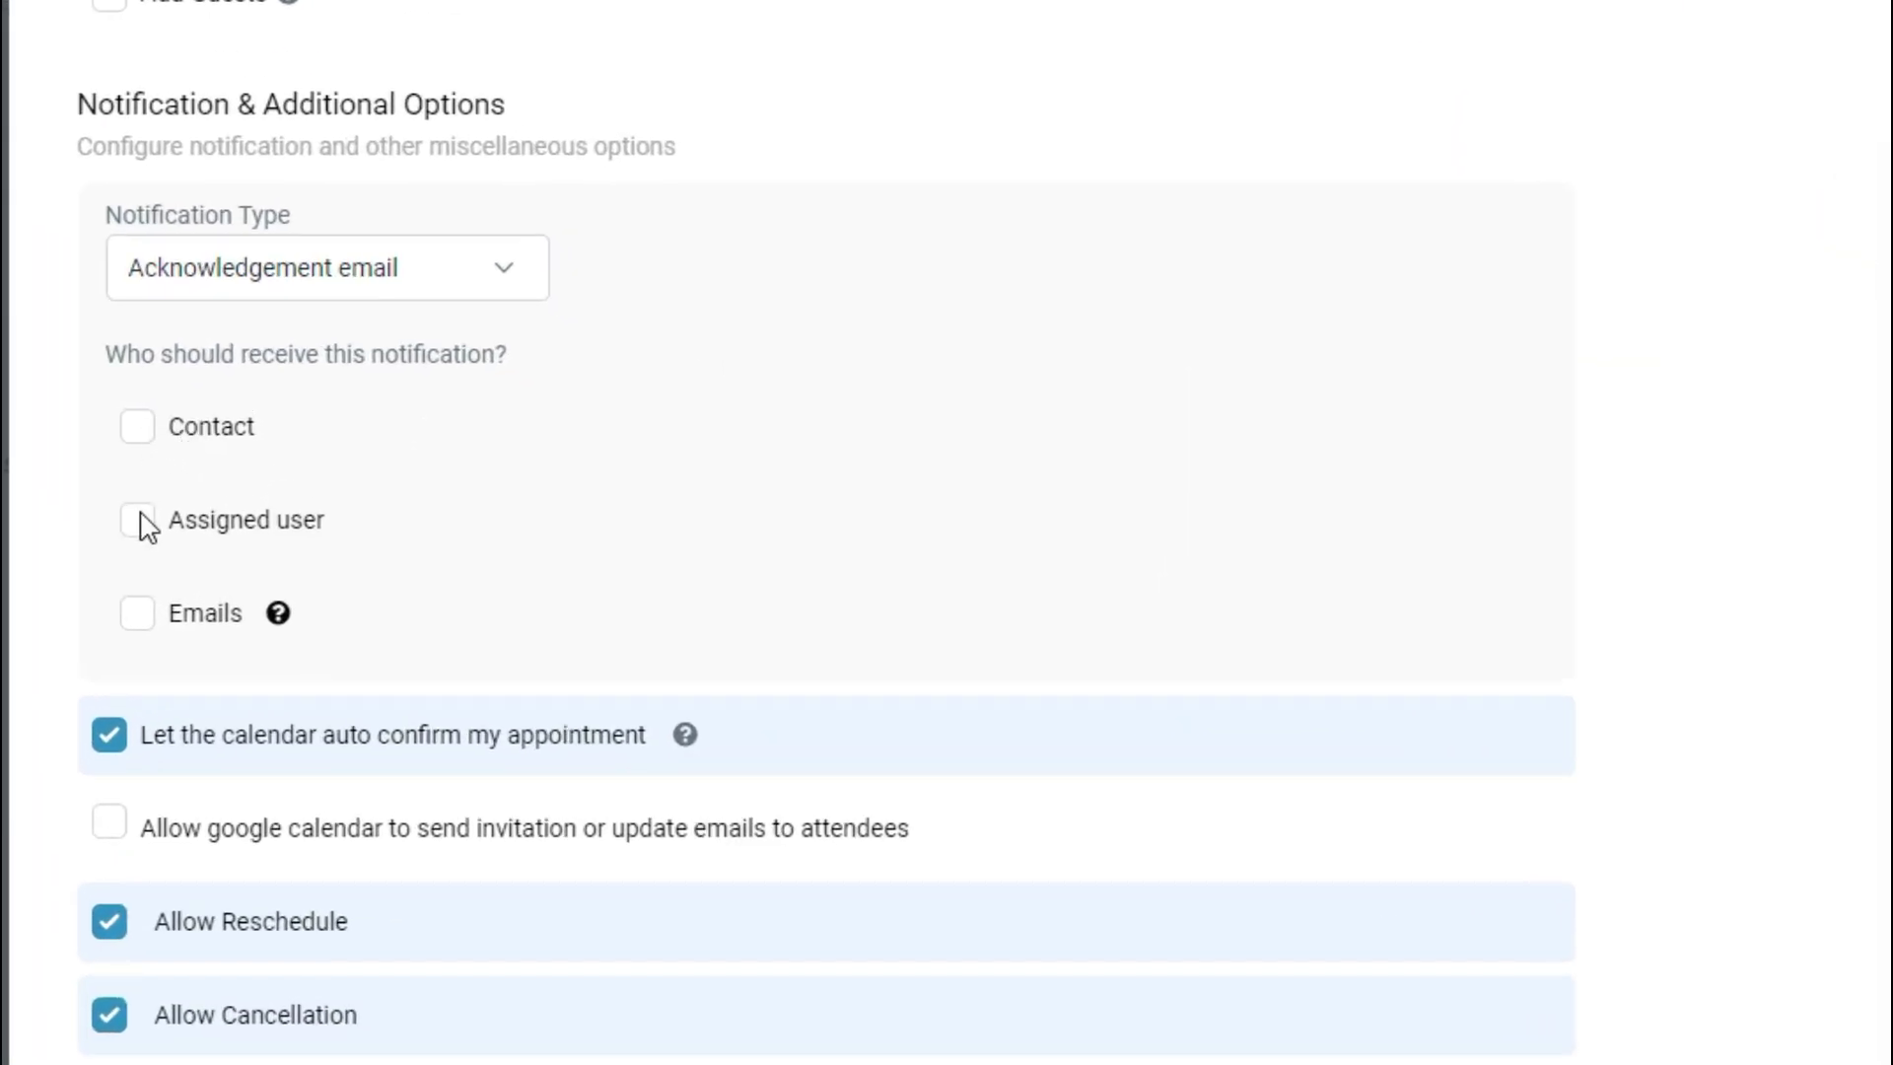
{"action": "mouse_move", "coordinate": [280, 616]}
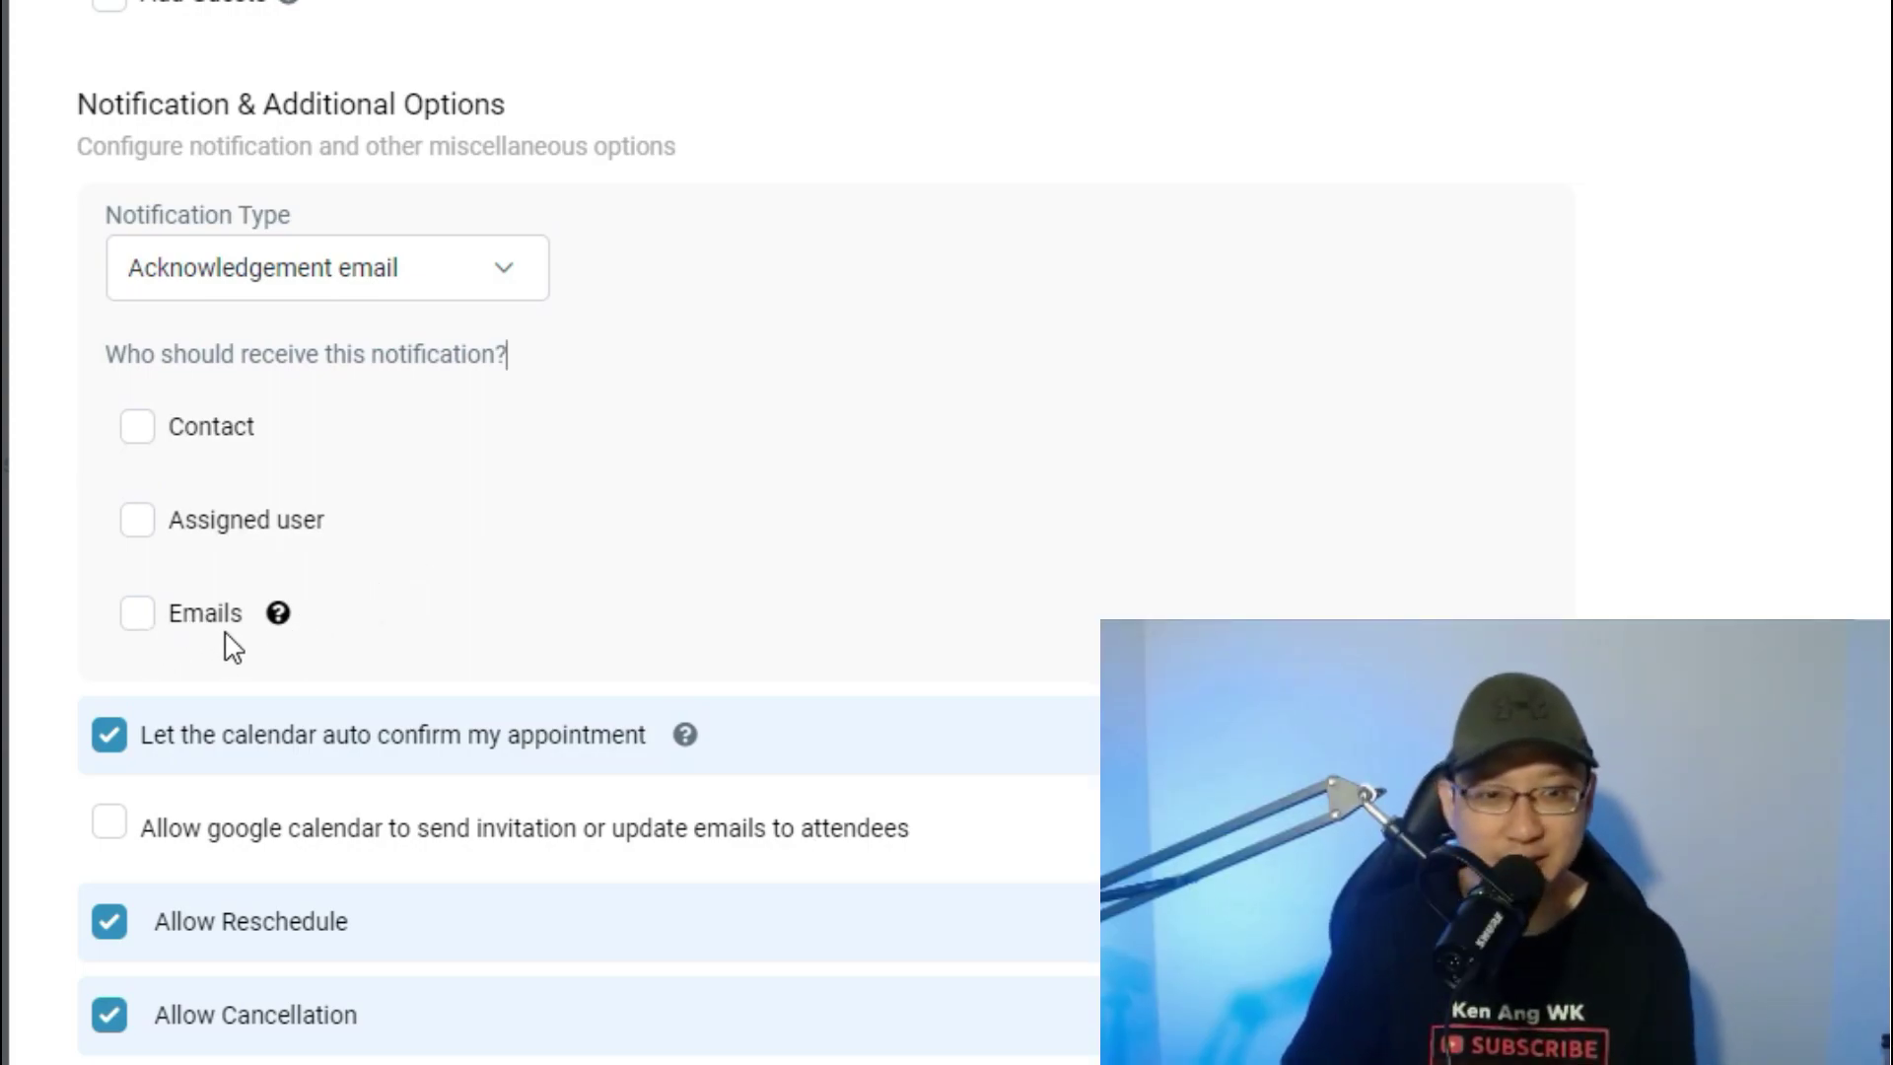
{"action": "left_click", "coordinate": [139, 616]}
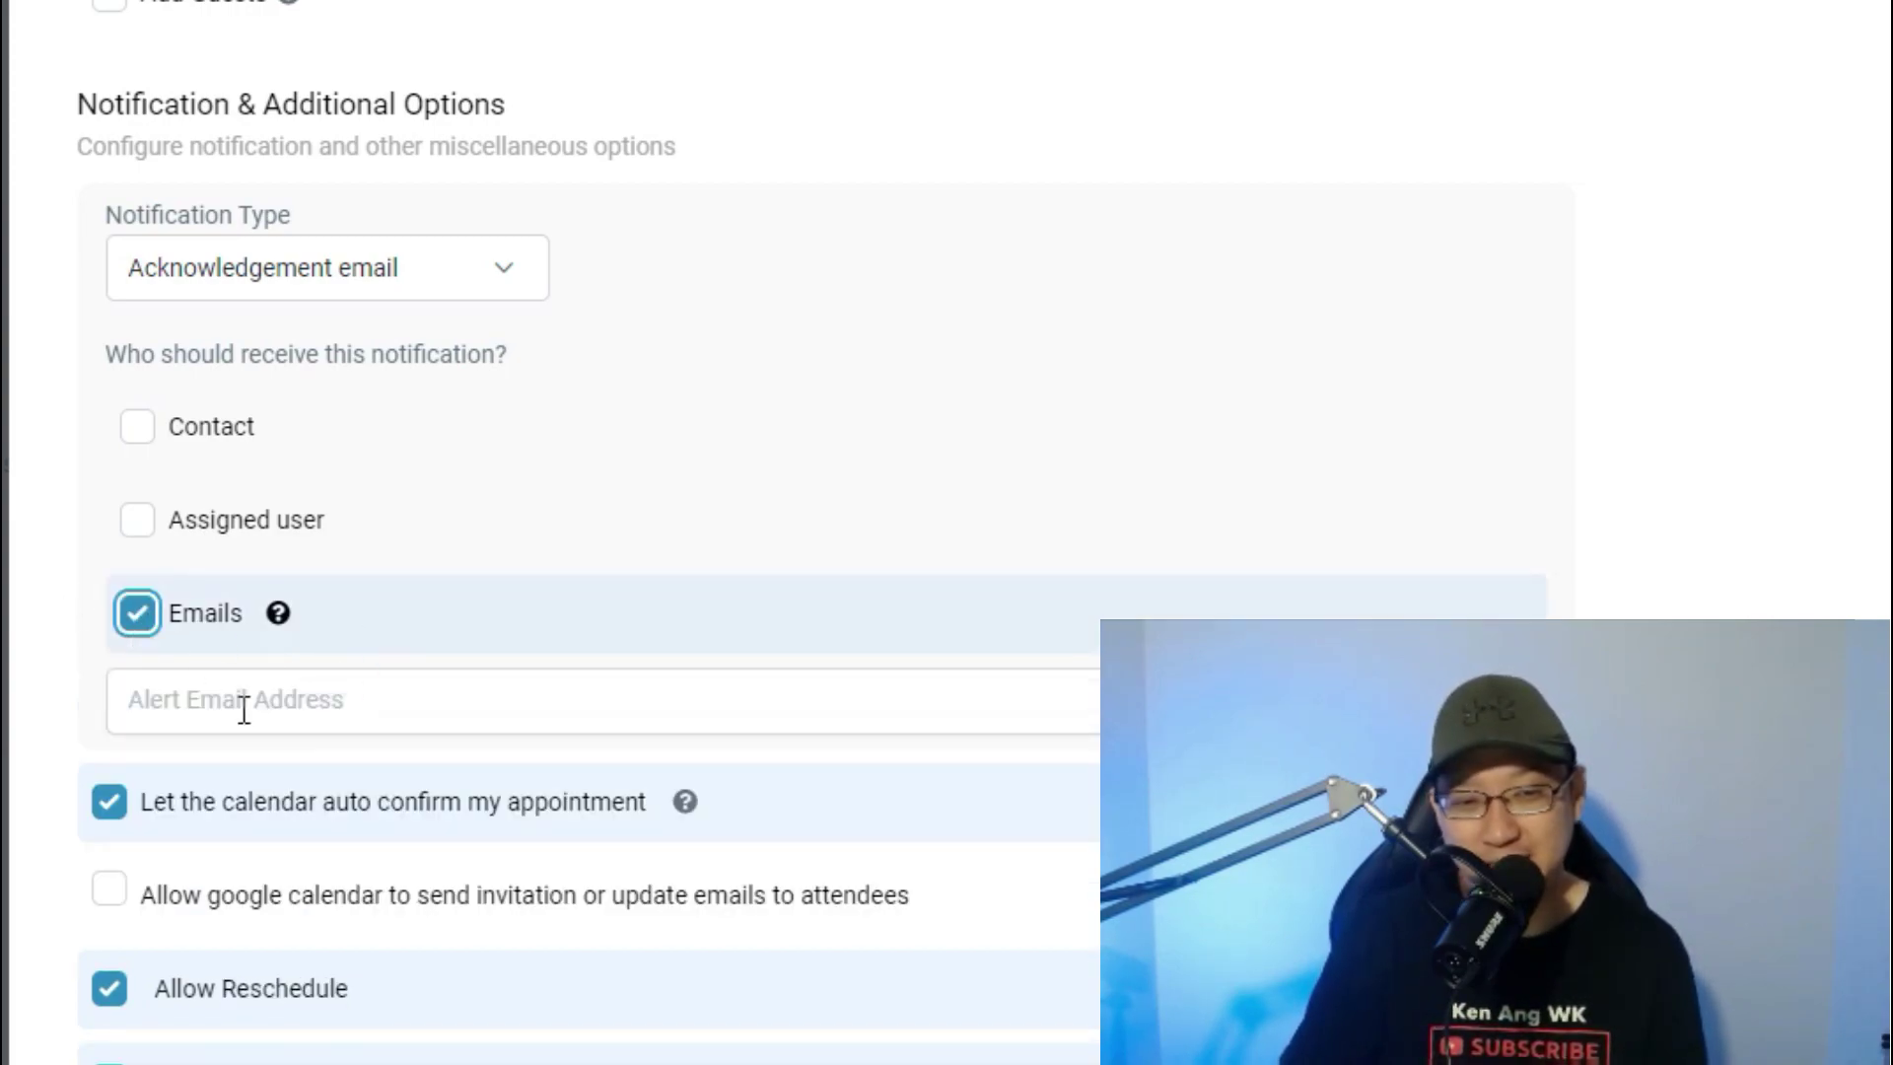
{"action": "left_click", "coordinate": [136, 619]}
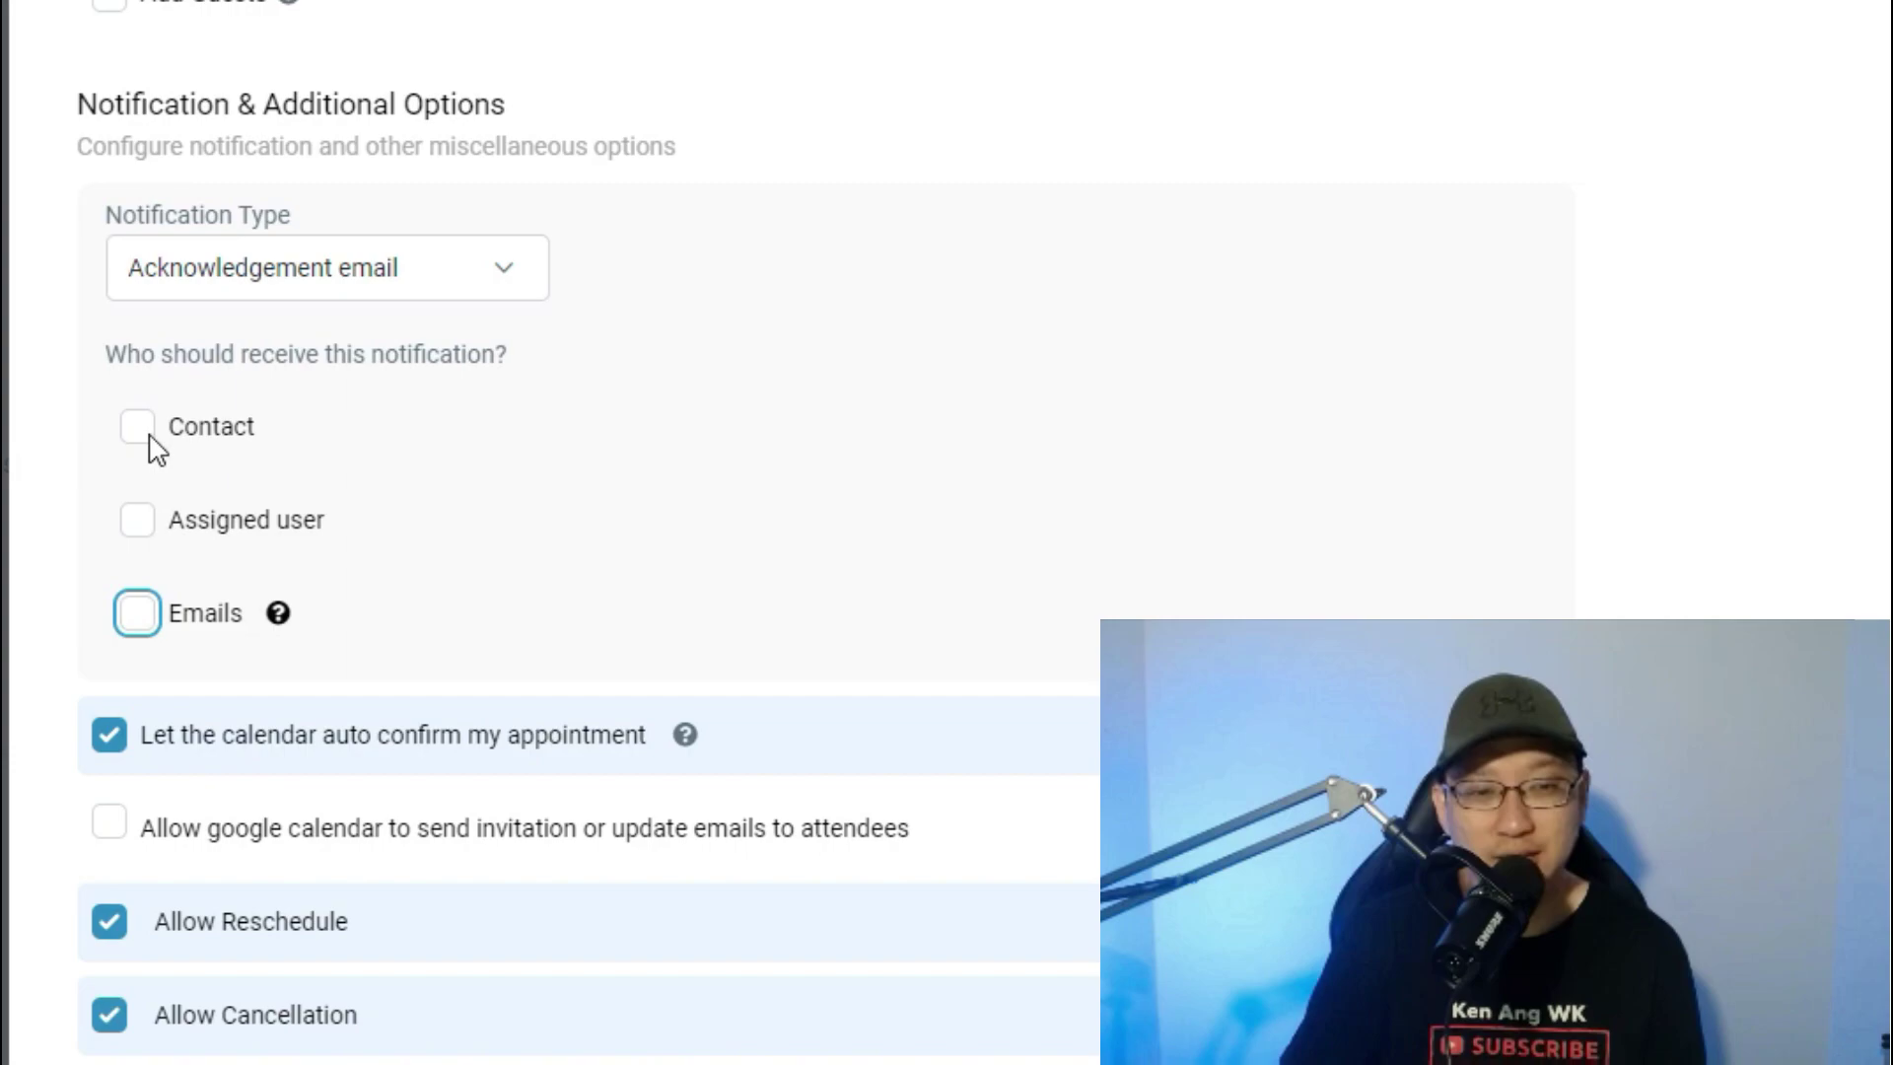
{"action": "left_click", "coordinate": [140, 430]}
{"action": "left_click", "coordinate": [137, 523]}
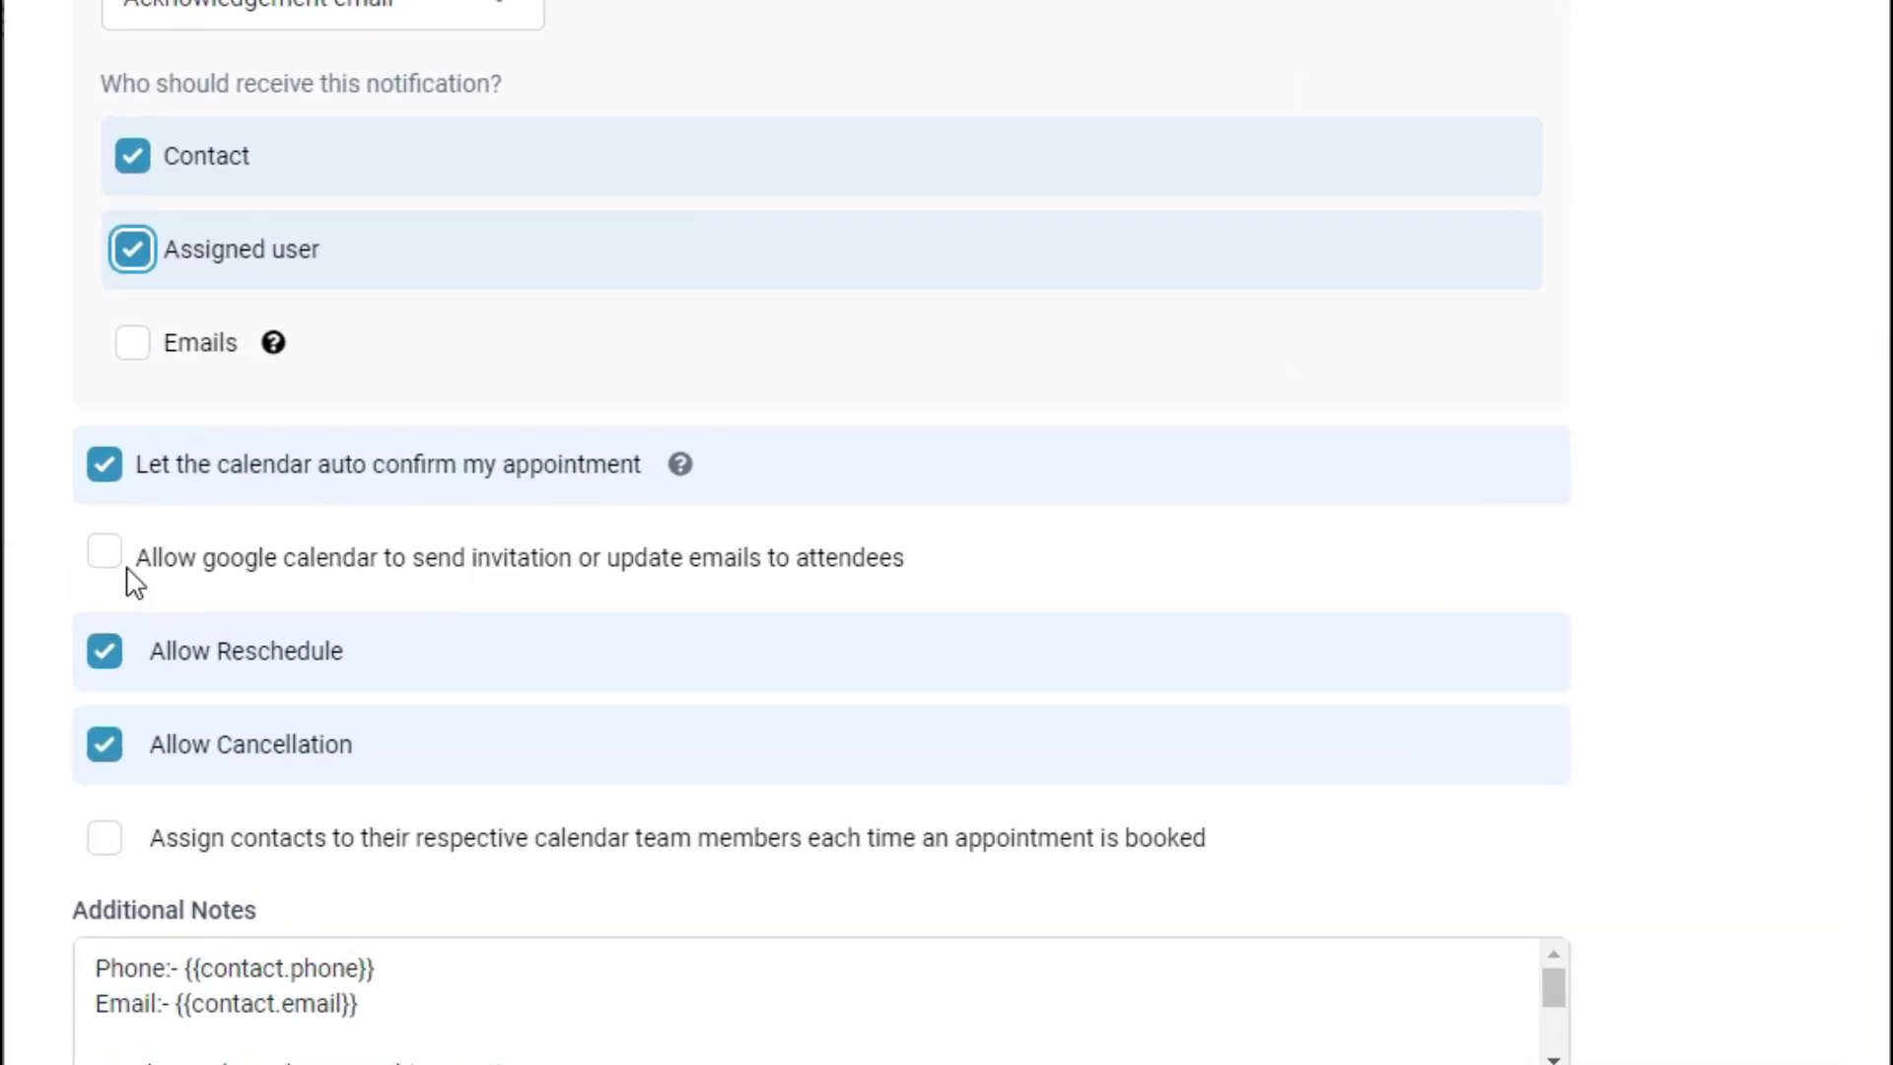
{"action": "left_click", "coordinate": [123, 566]}
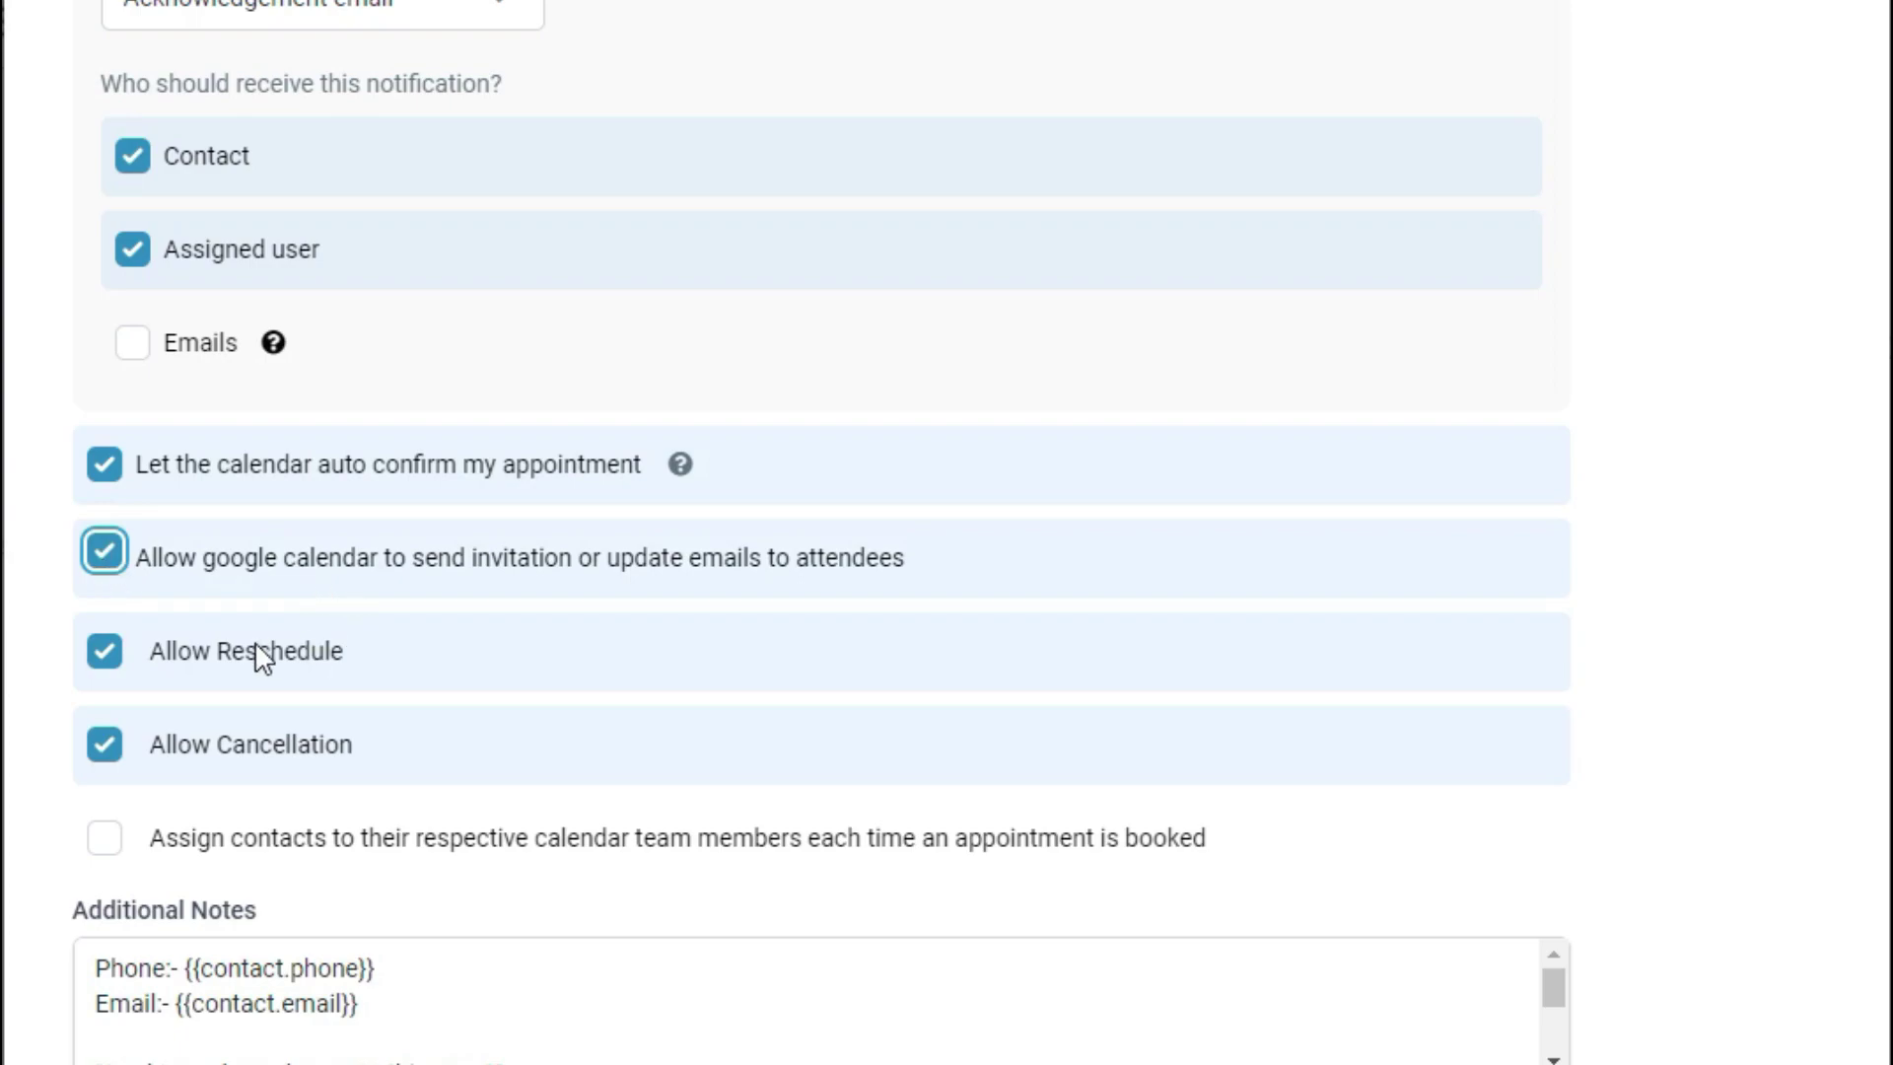
- Keep the Custom 'Thank You' Message for form submissions after checking the redirect URL option, and complete the calendar
{"action": "scroll", "coordinate": [607, 320], "scroll_direction": "down", "scroll_amount": 6}
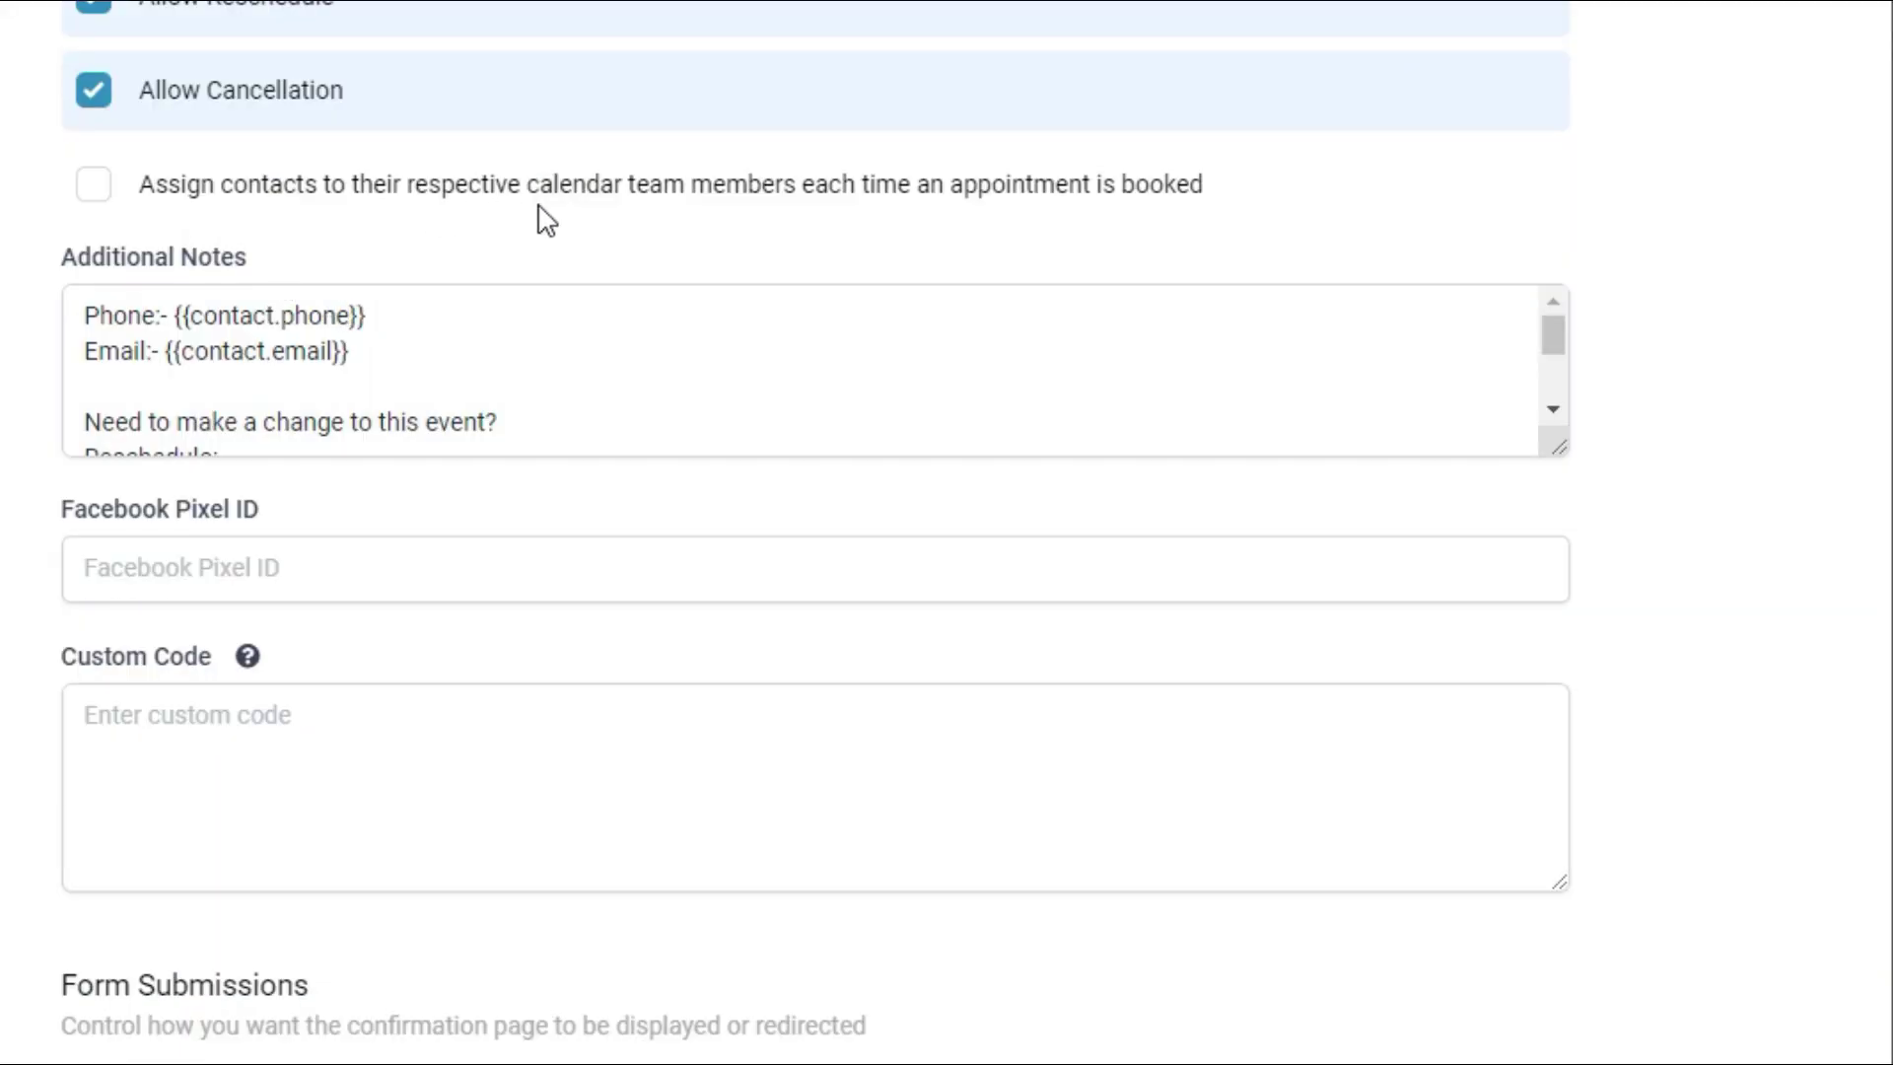
{"action": "scroll", "coordinate": [927, 260], "scroll_direction": "down", "scroll_amount": 3}
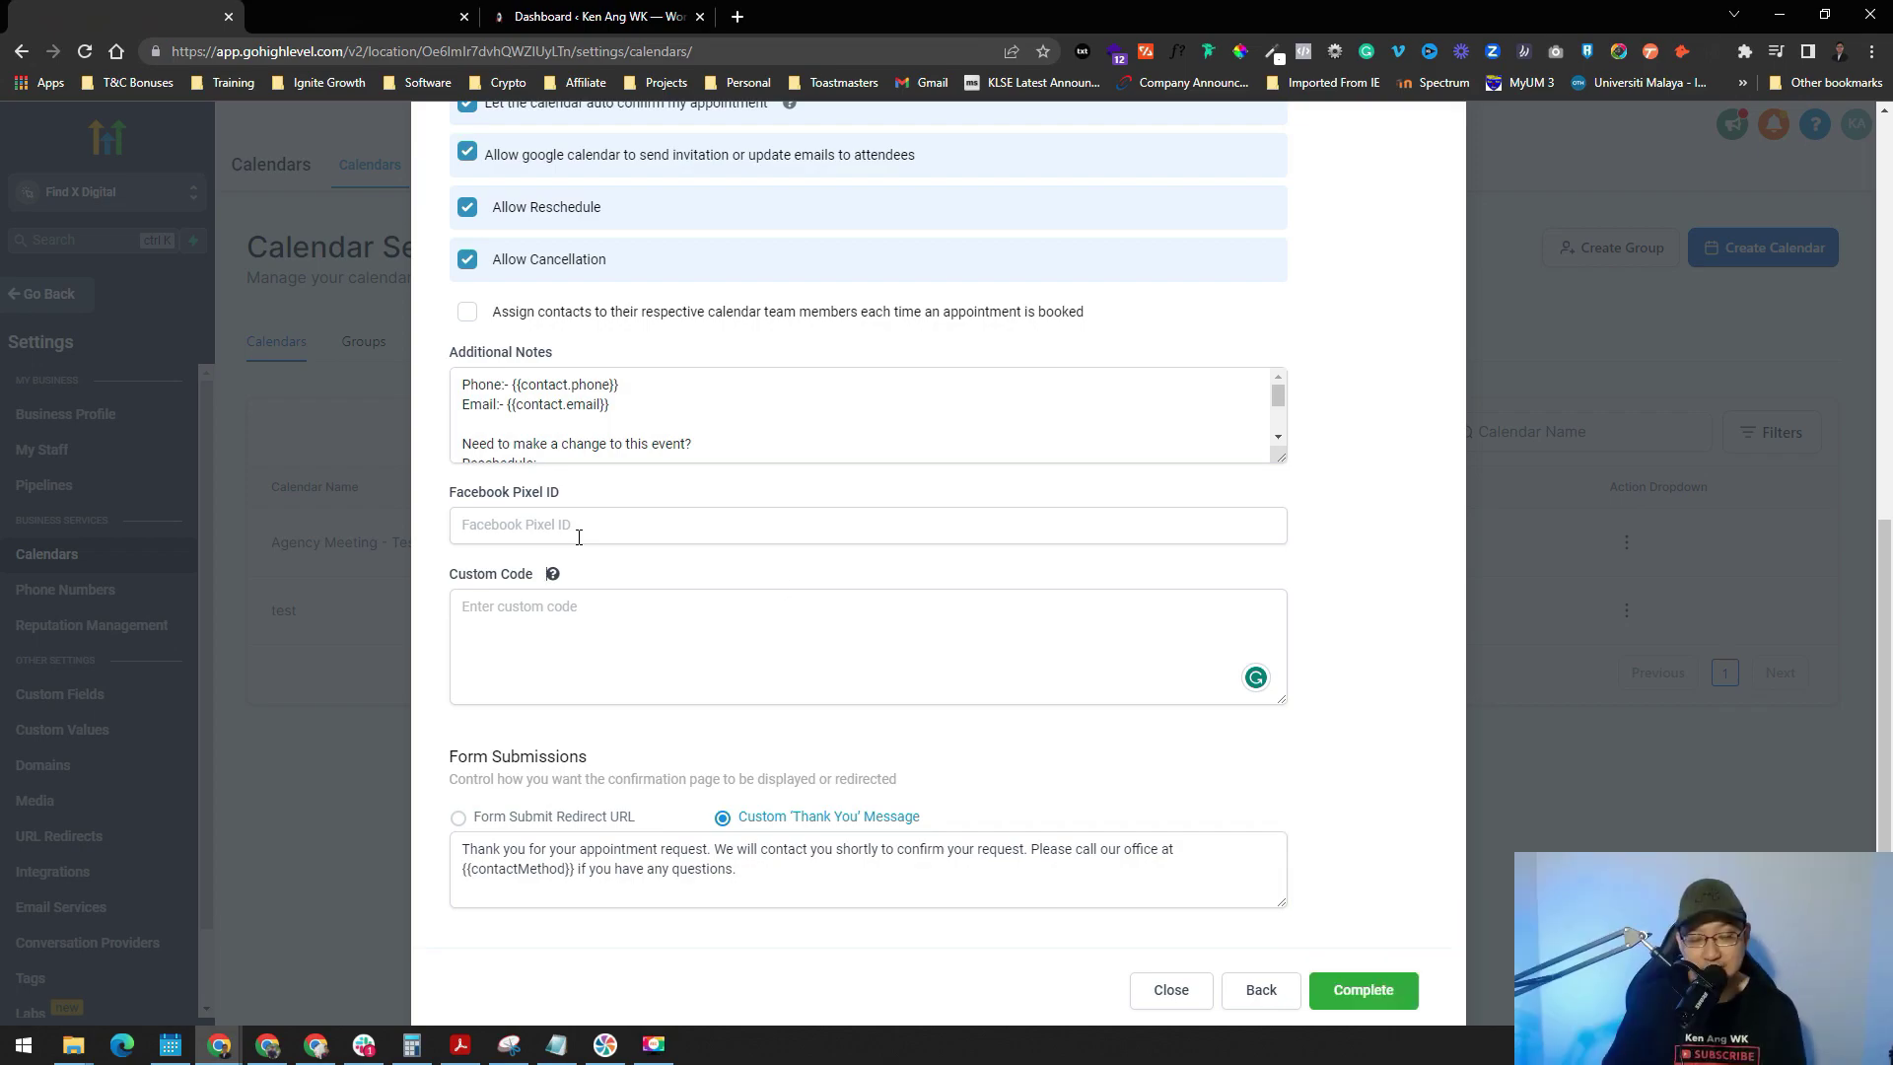
{"action": "scroll", "coordinate": [578, 538], "scroll_direction": "down", "scroll_amount": 1}
{"action": "left_click", "coordinate": [551, 608]}
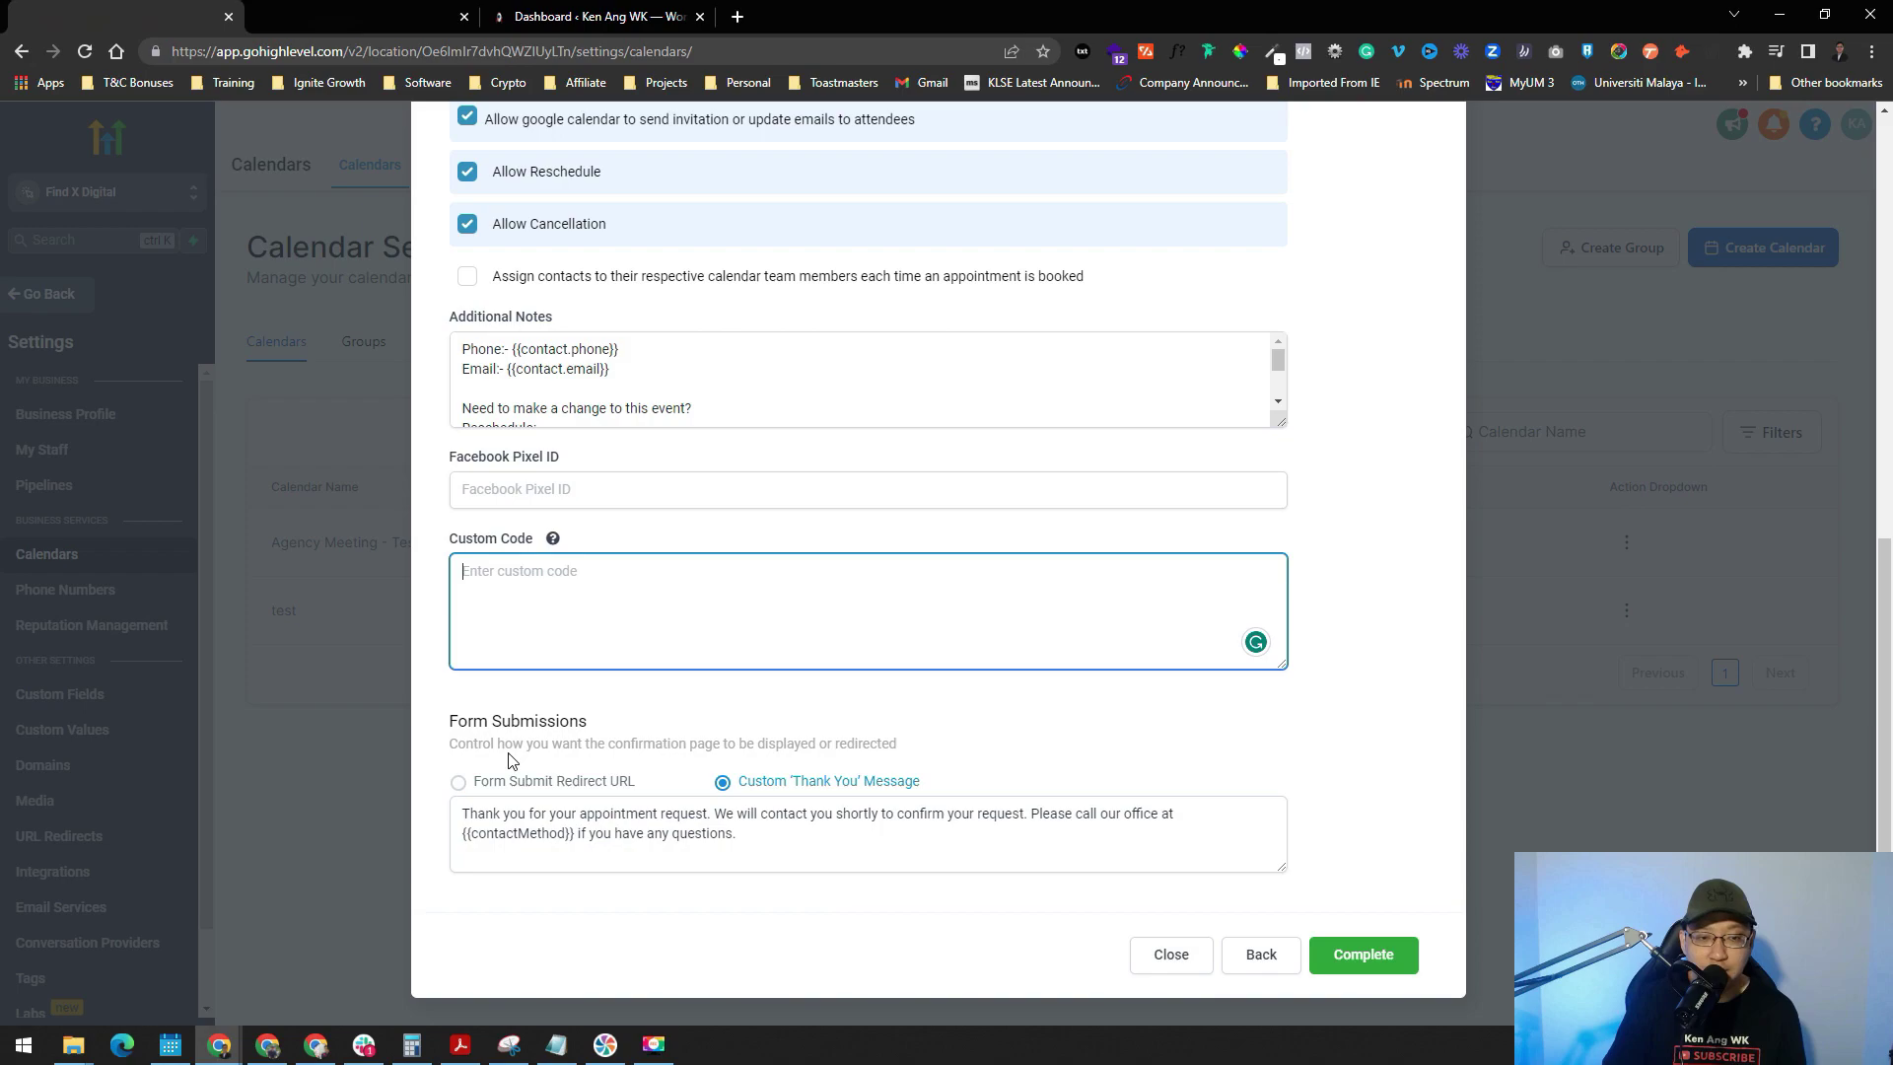
{"action": "left_click", "coordinate": [460, 785]}
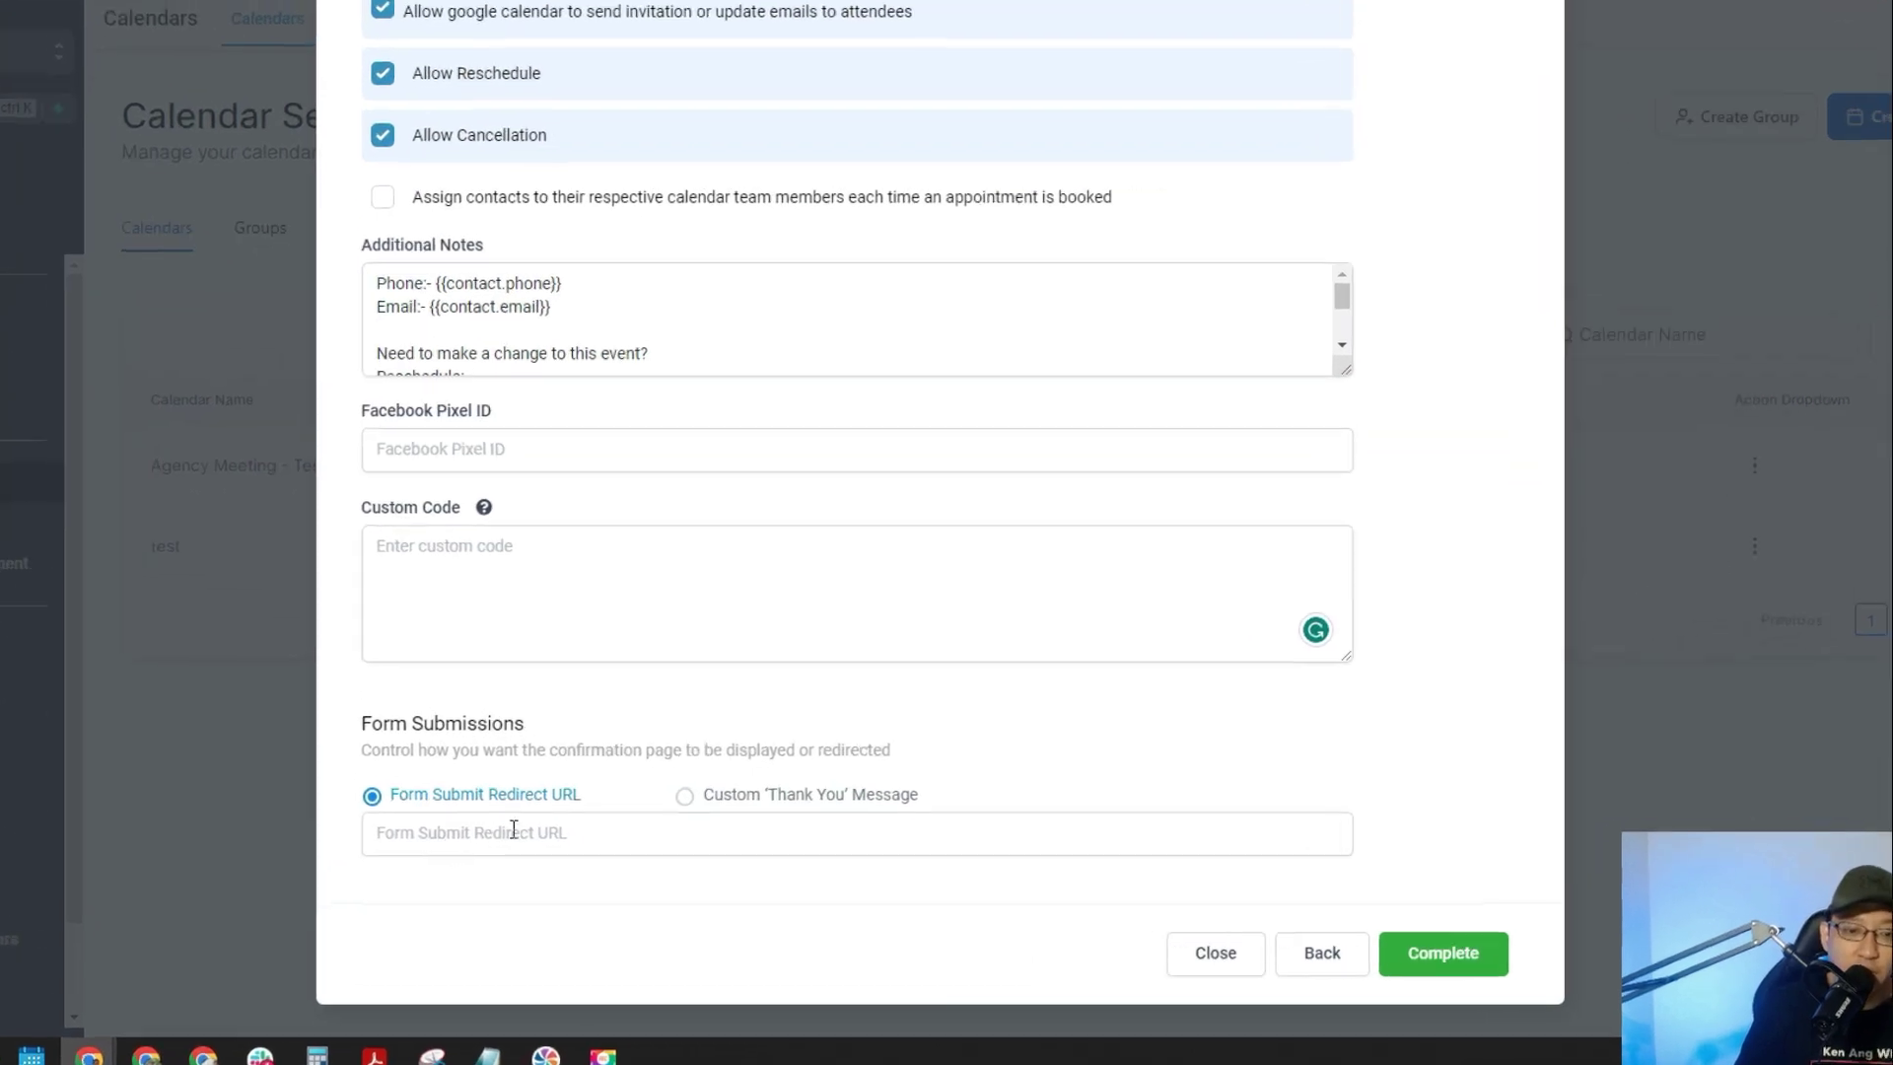
{"action": "left_click", "coordinate": [685, 795]}
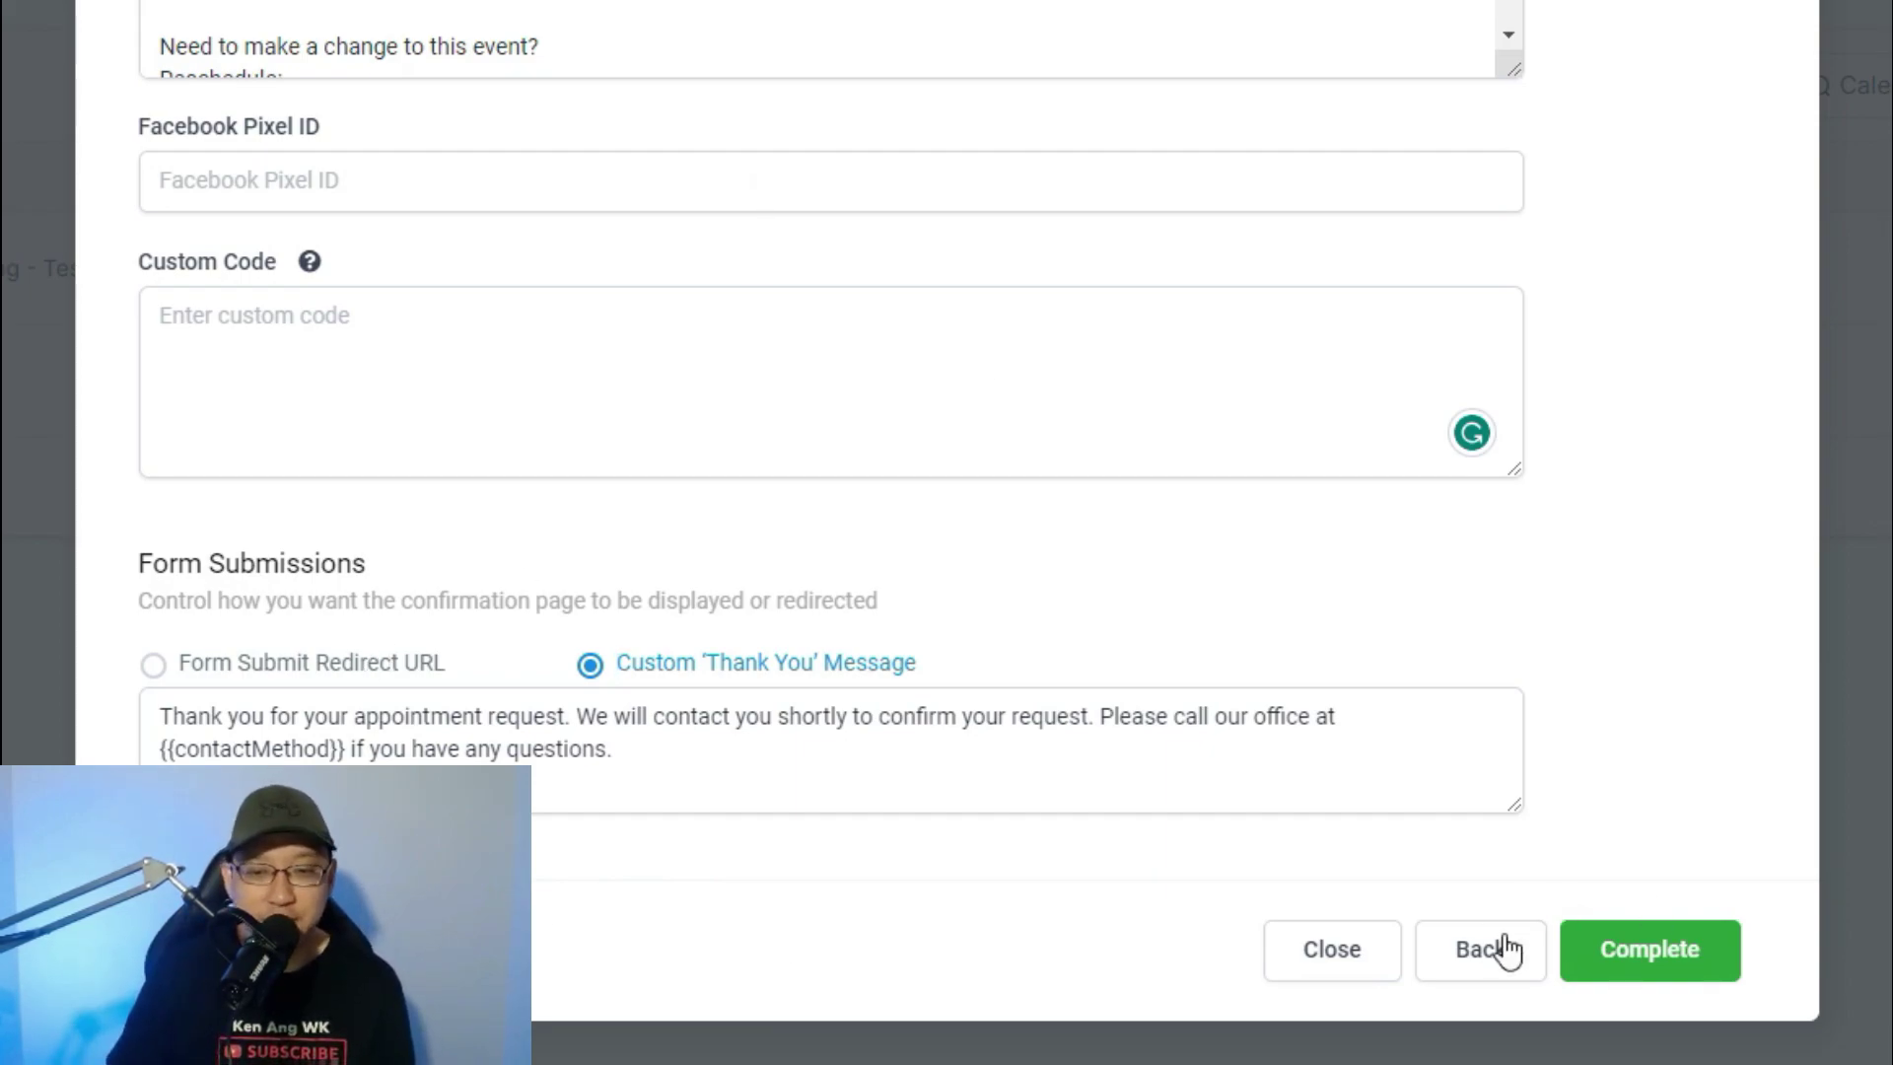
{"action": "left_click", "coordinate": [1637, 949]}
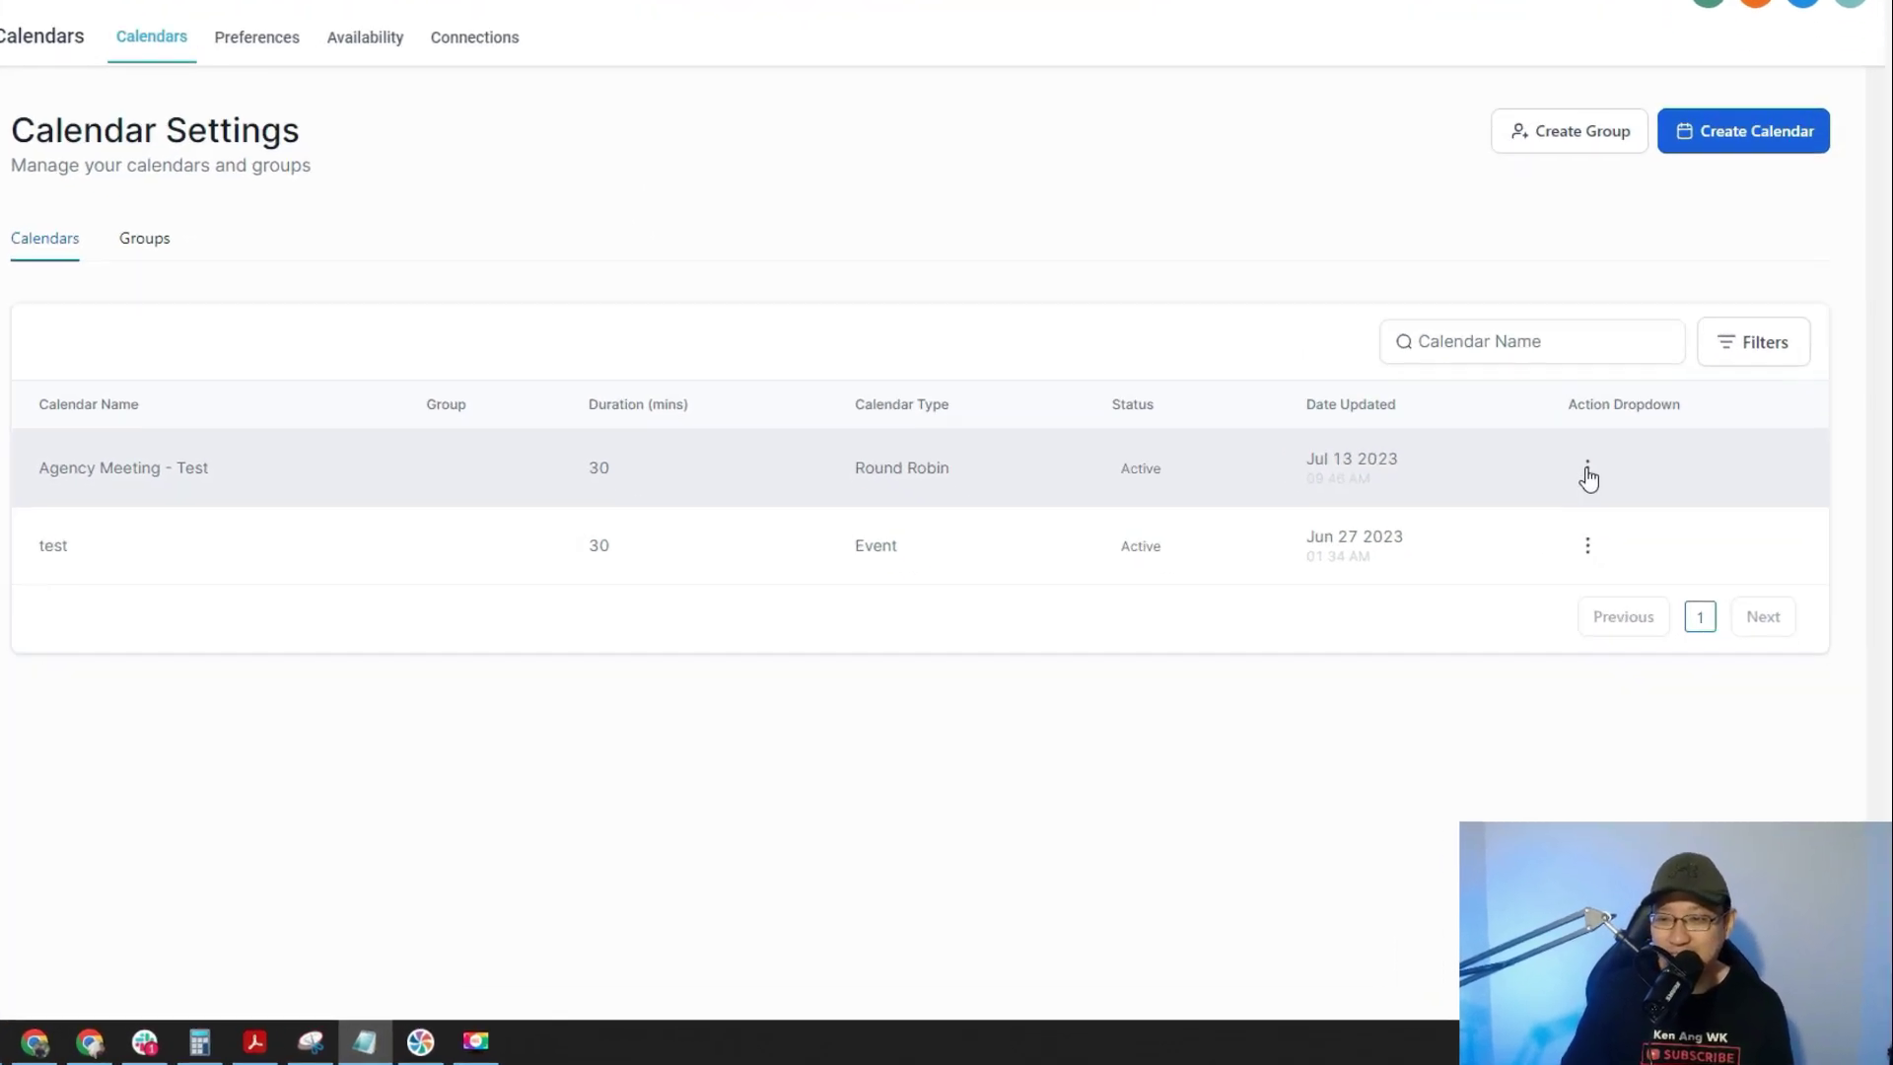
- Copy the scheduling link of the Agency Meeting - Test calendar and open it in a new browser tab
{"action": "left_click", "coordinate": [1589, 473]}
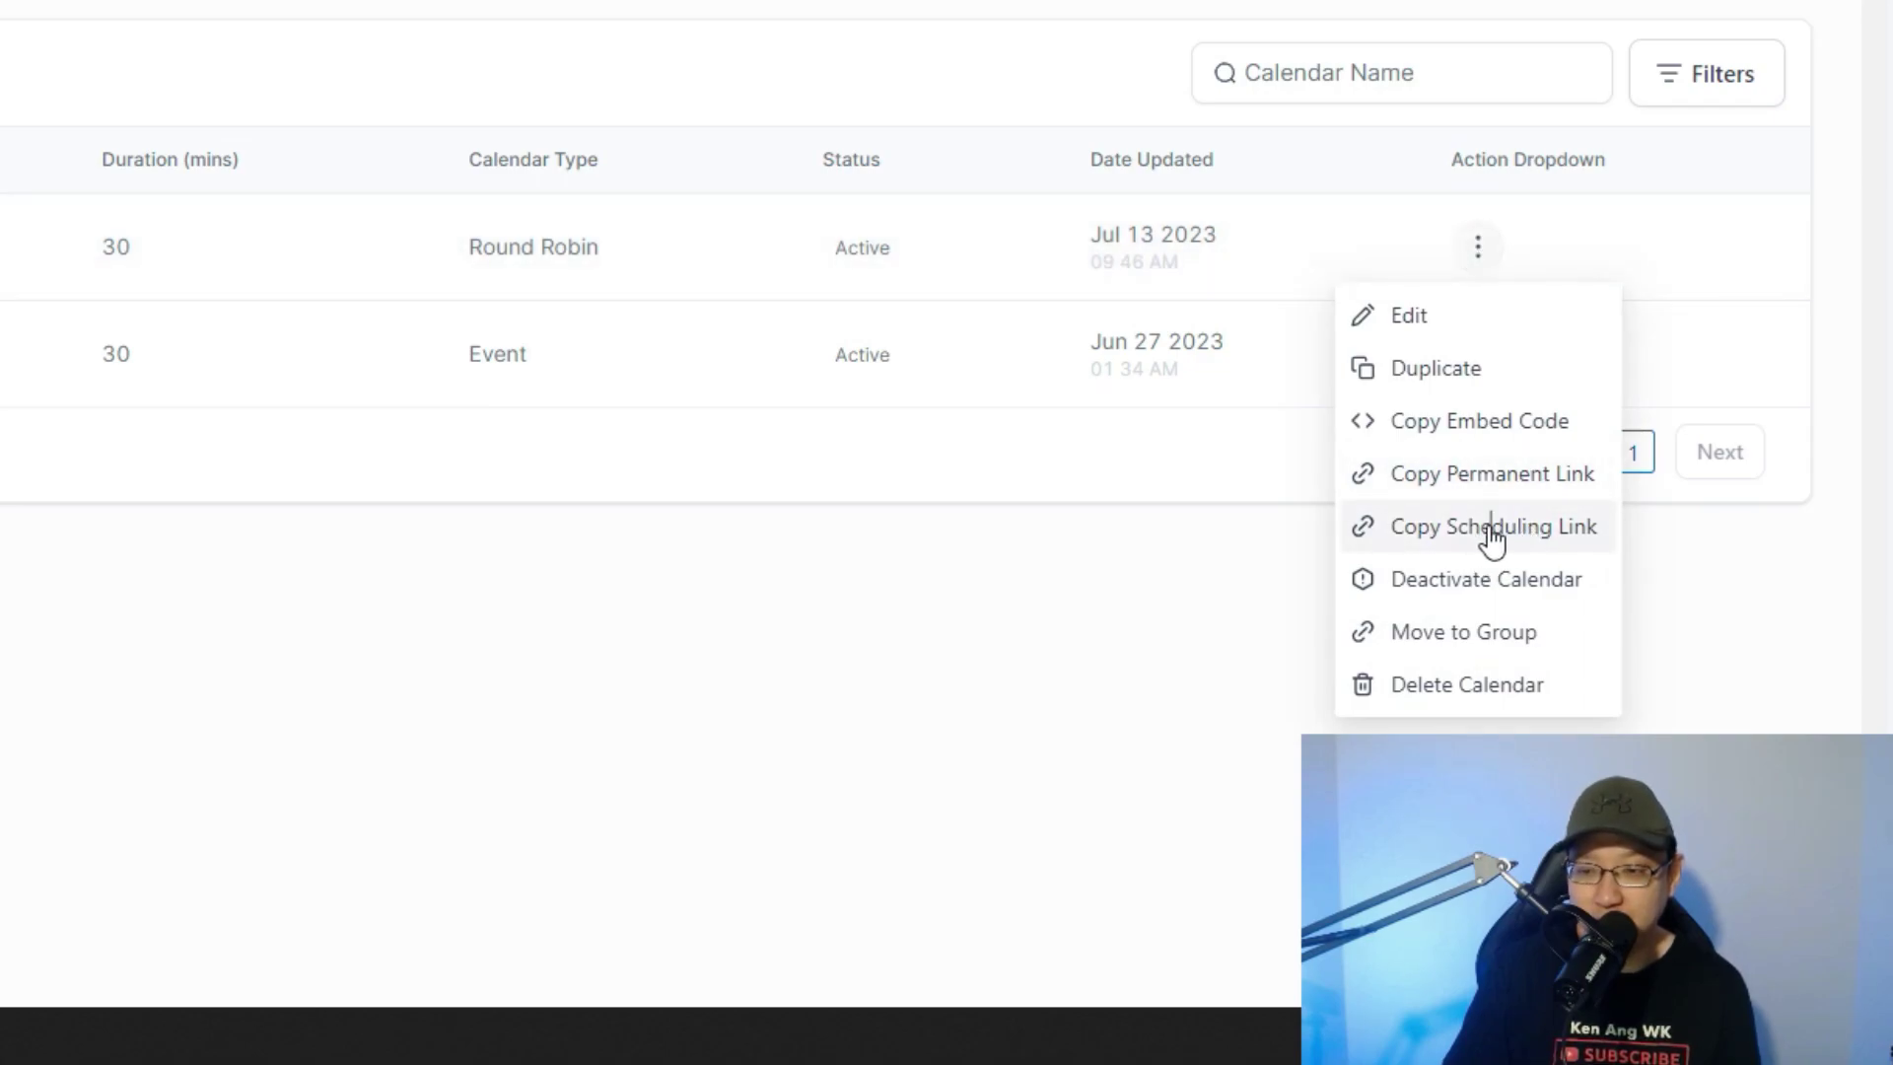
{"action": "left_click", "coordinate": [1490, 530]}
{"action": "key", "text": "ctrl+t"}
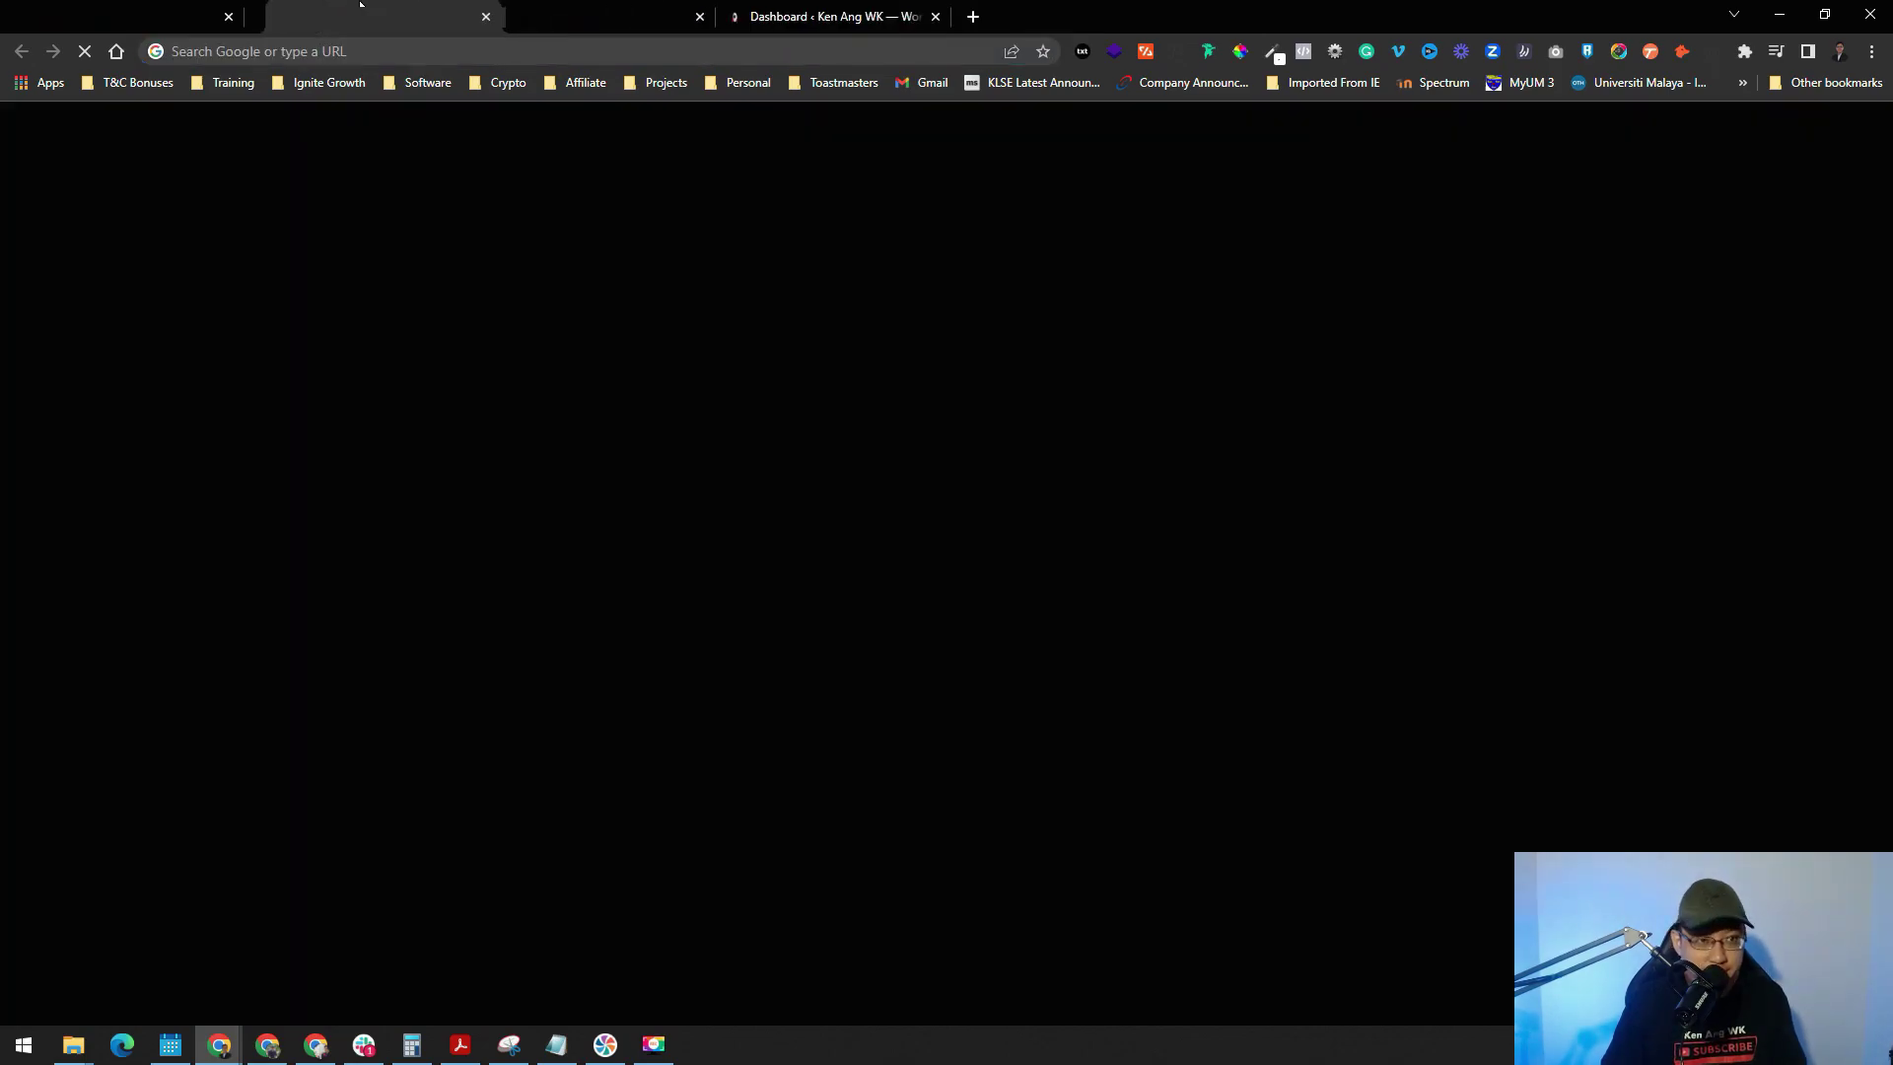
{"action": "key", "text": "ctrl+v"}
{"action": "key", "text": "Return"}
{"action": "left_click_drag", "start_coordinate": [179, 51], "coordinate": [430, 53]}
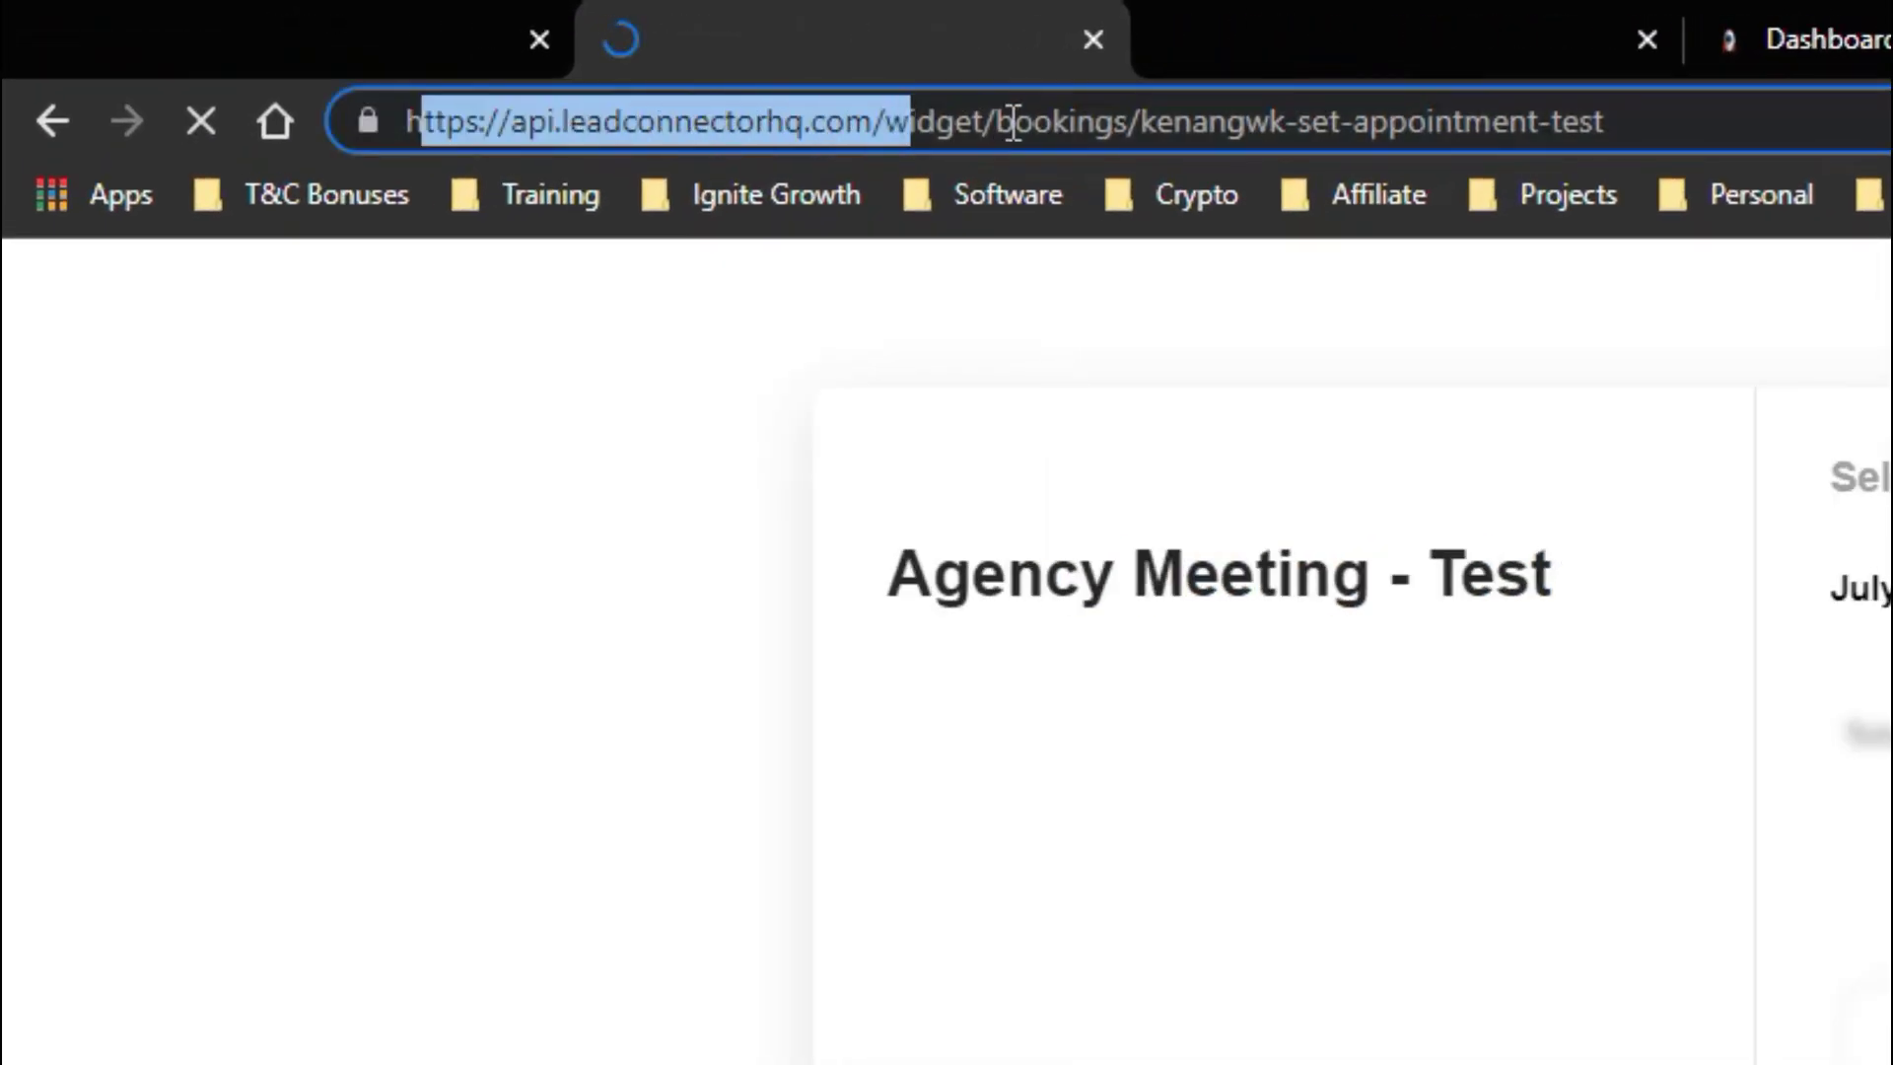
{"action": "left_click_drag", "start_coordinate": [1013, 127], "coordinate": [1664, 148]}
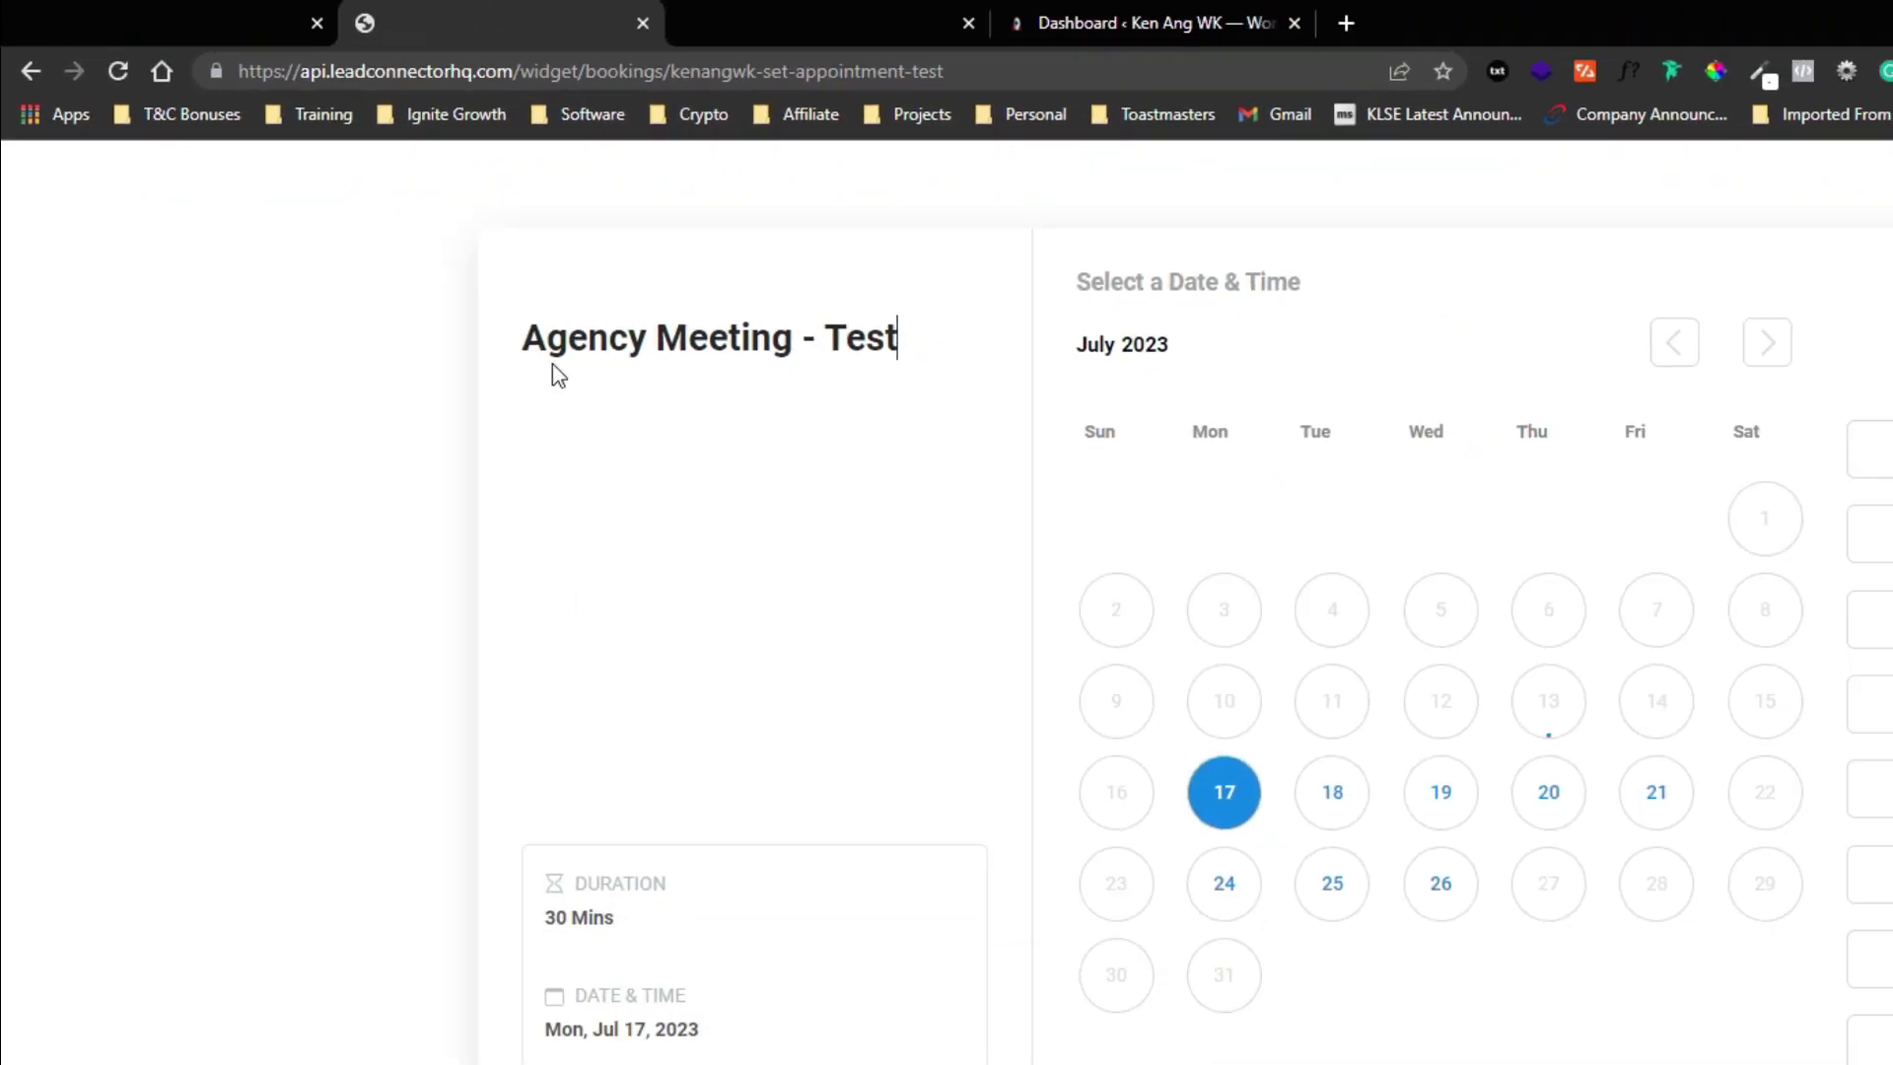
- Choose the 08:00 AM slot on Mon, Jul 17, 2023 and continue to the booking information form
{"action": "left_click", "coordinate": [1101, 906]}
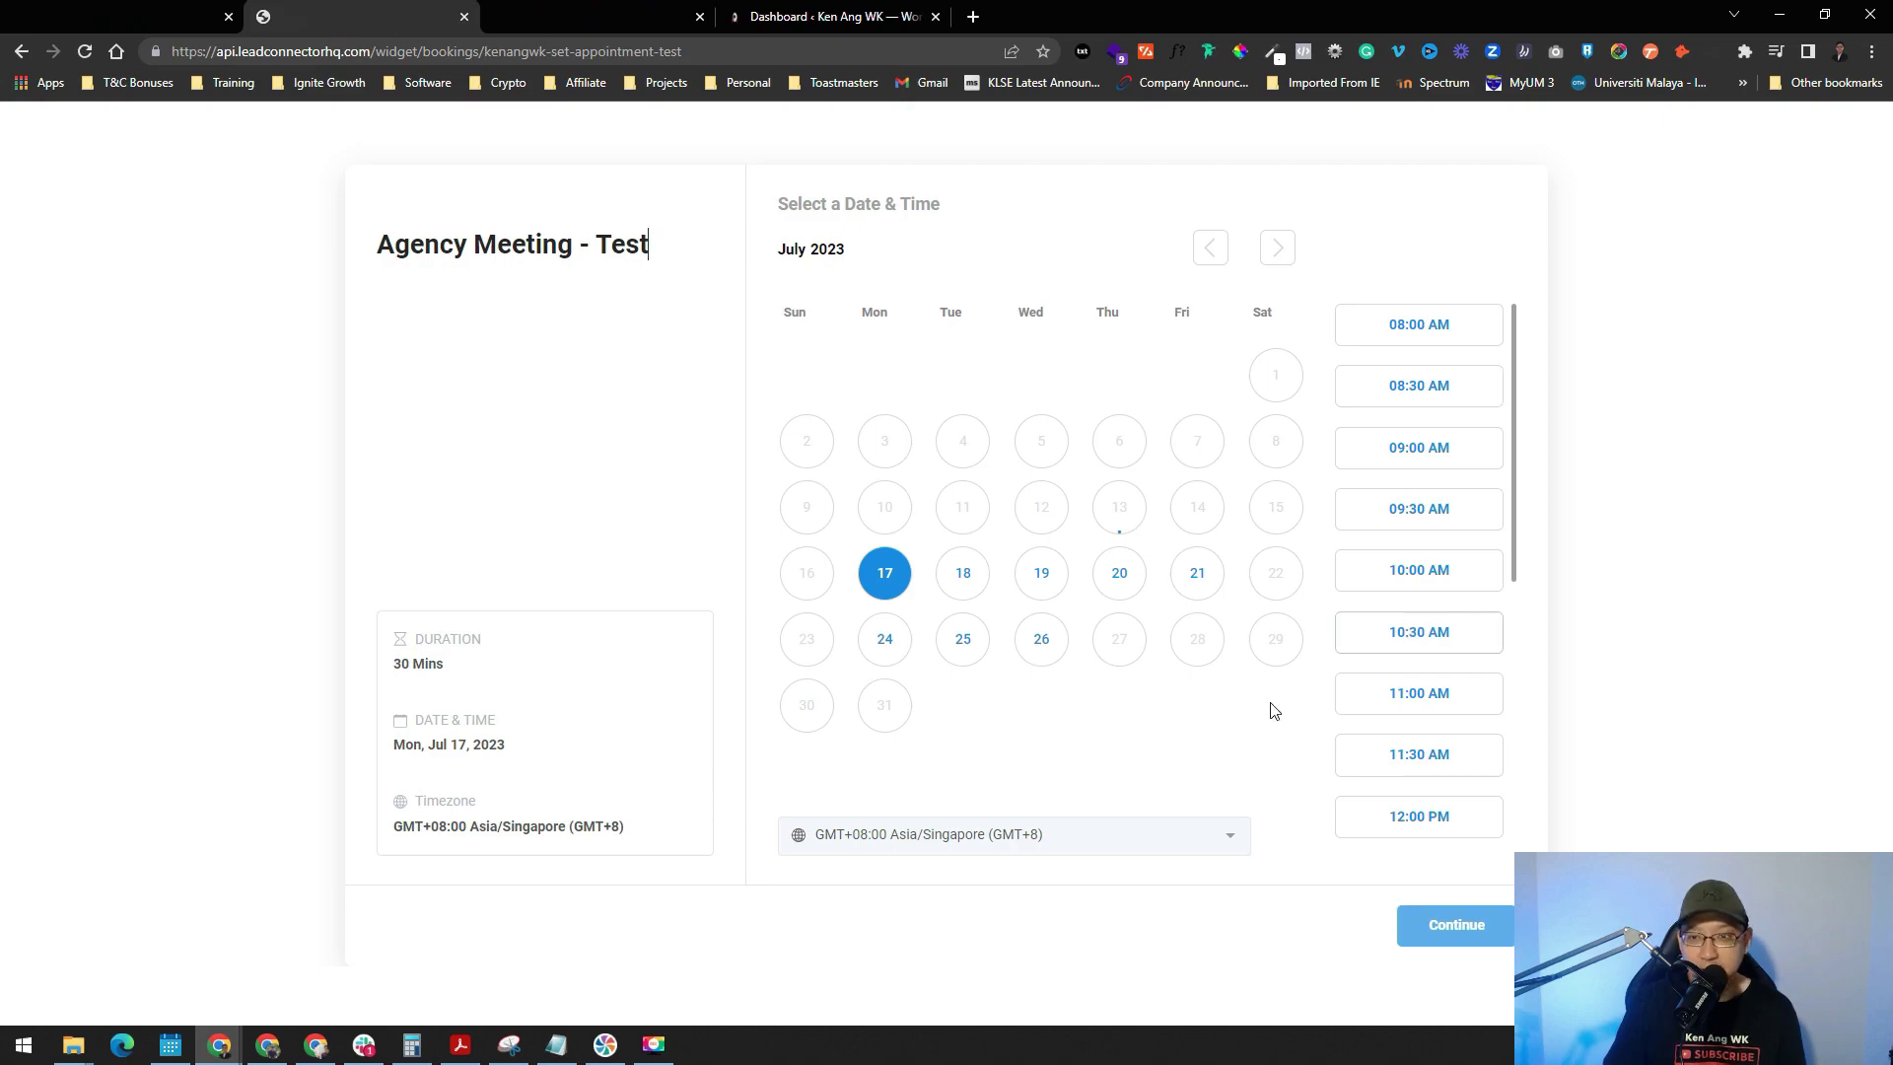
{"action": "left_click", "coordinate": [1417, 325]}
{"action": "left_click", "coordinate": [1448, 935]}
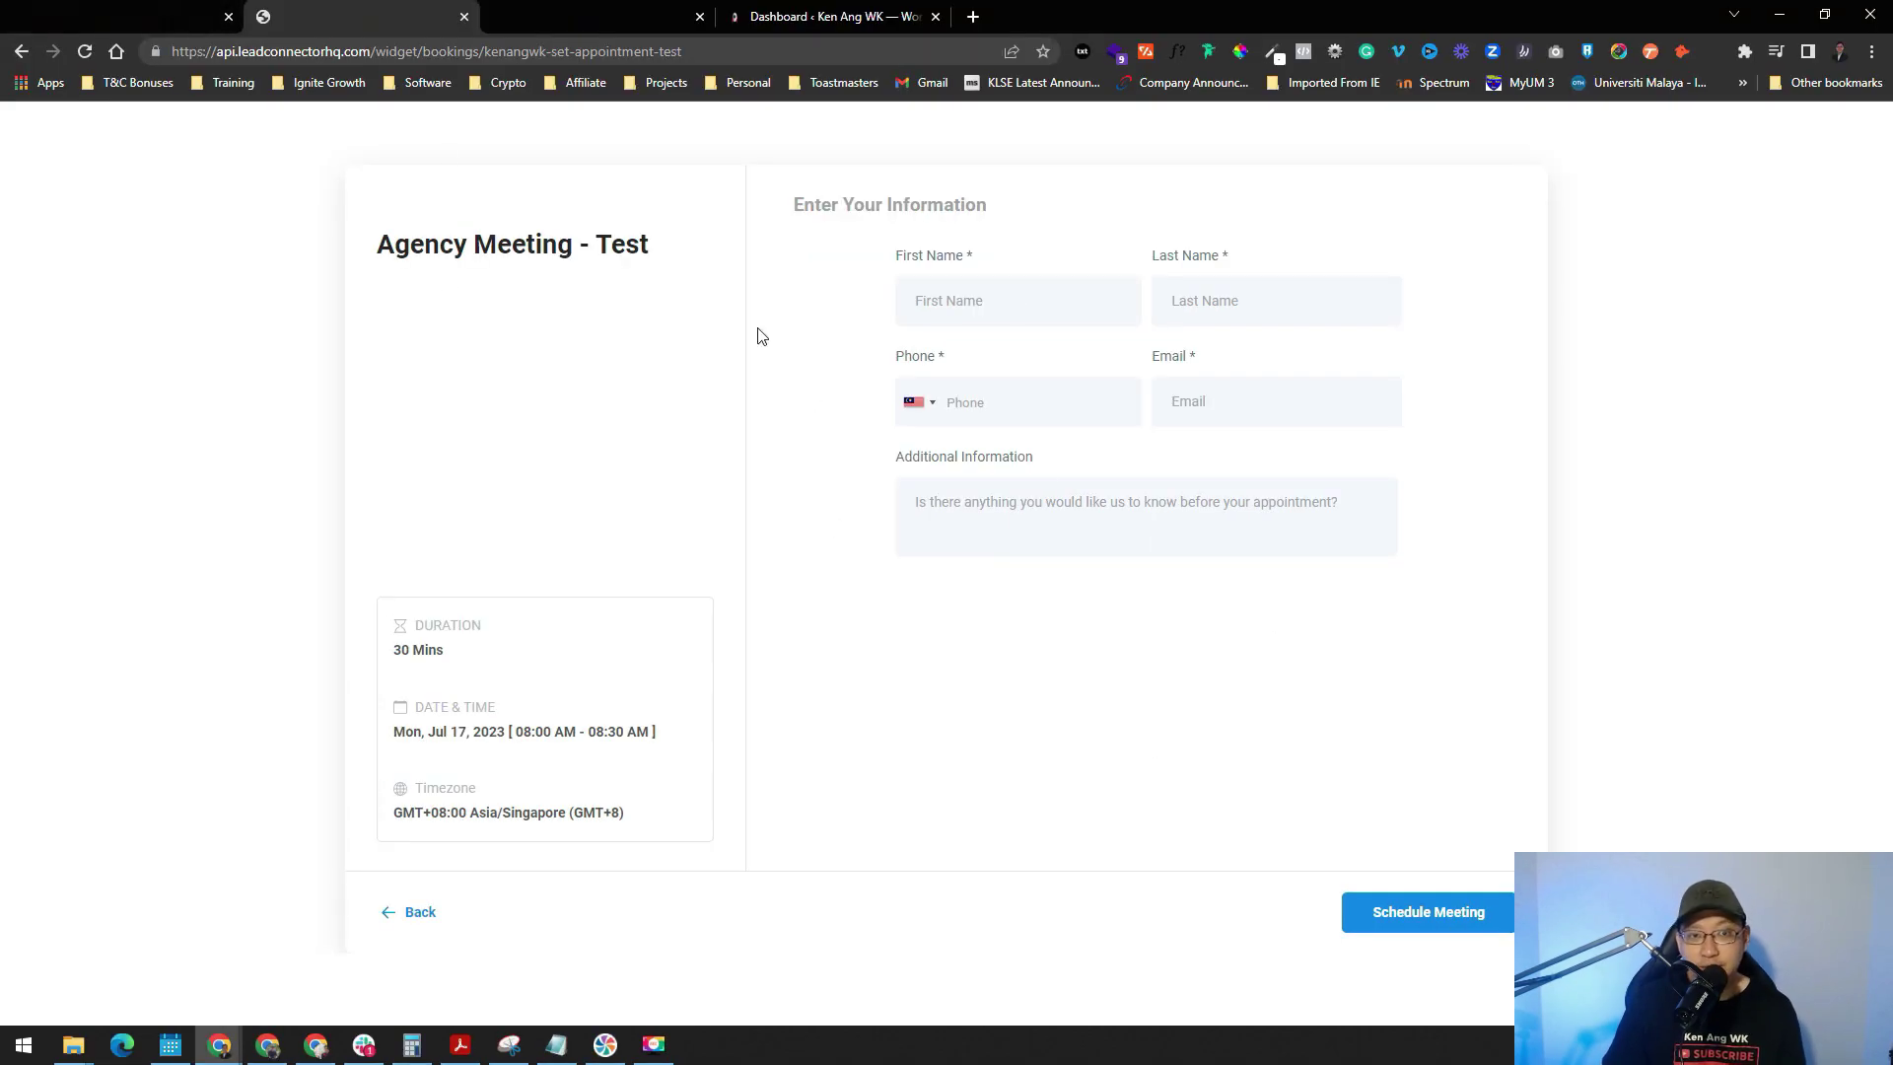
- Return to GoHighLevel and open the Schedule Page of the Chiropractor-001-1.3 funnel in the page editor
{"action": "left_click", "coordinate": [109, 17]}
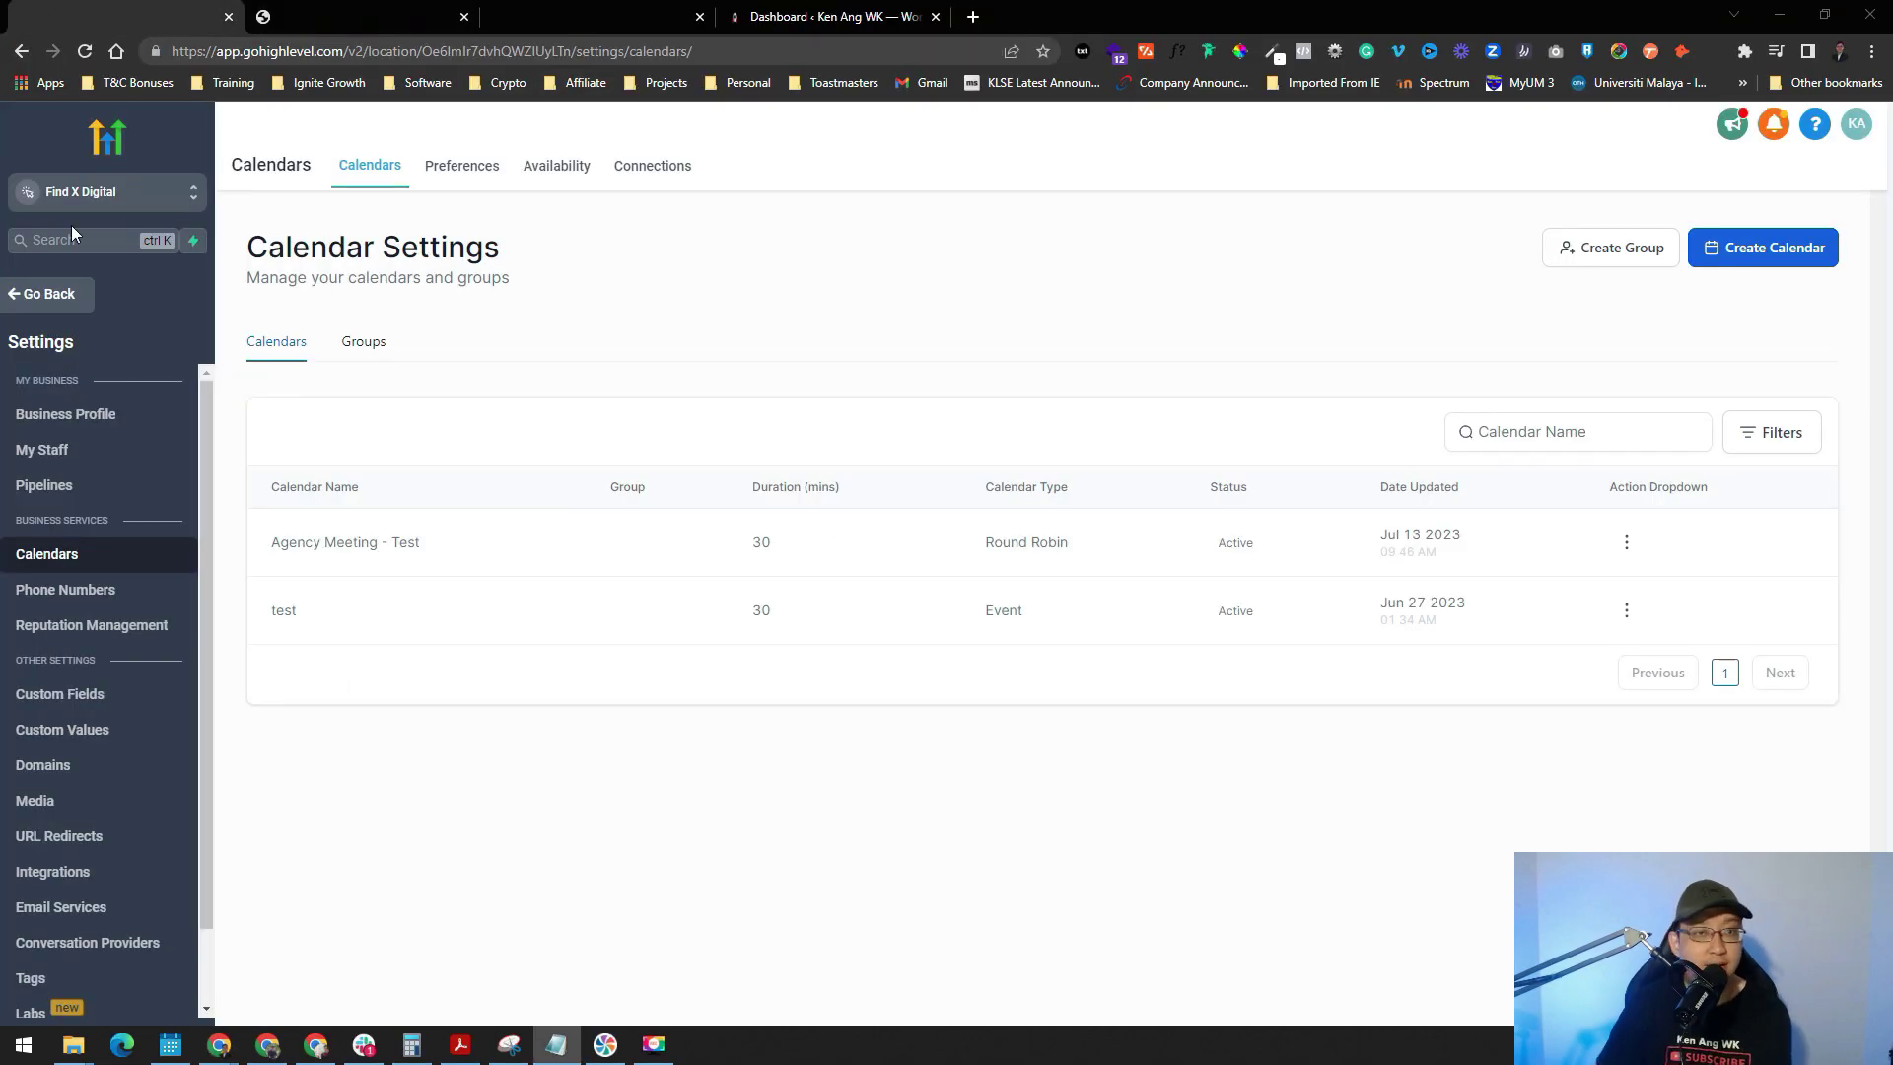
{"action": "left_click", "coordinate": [61, 299]}
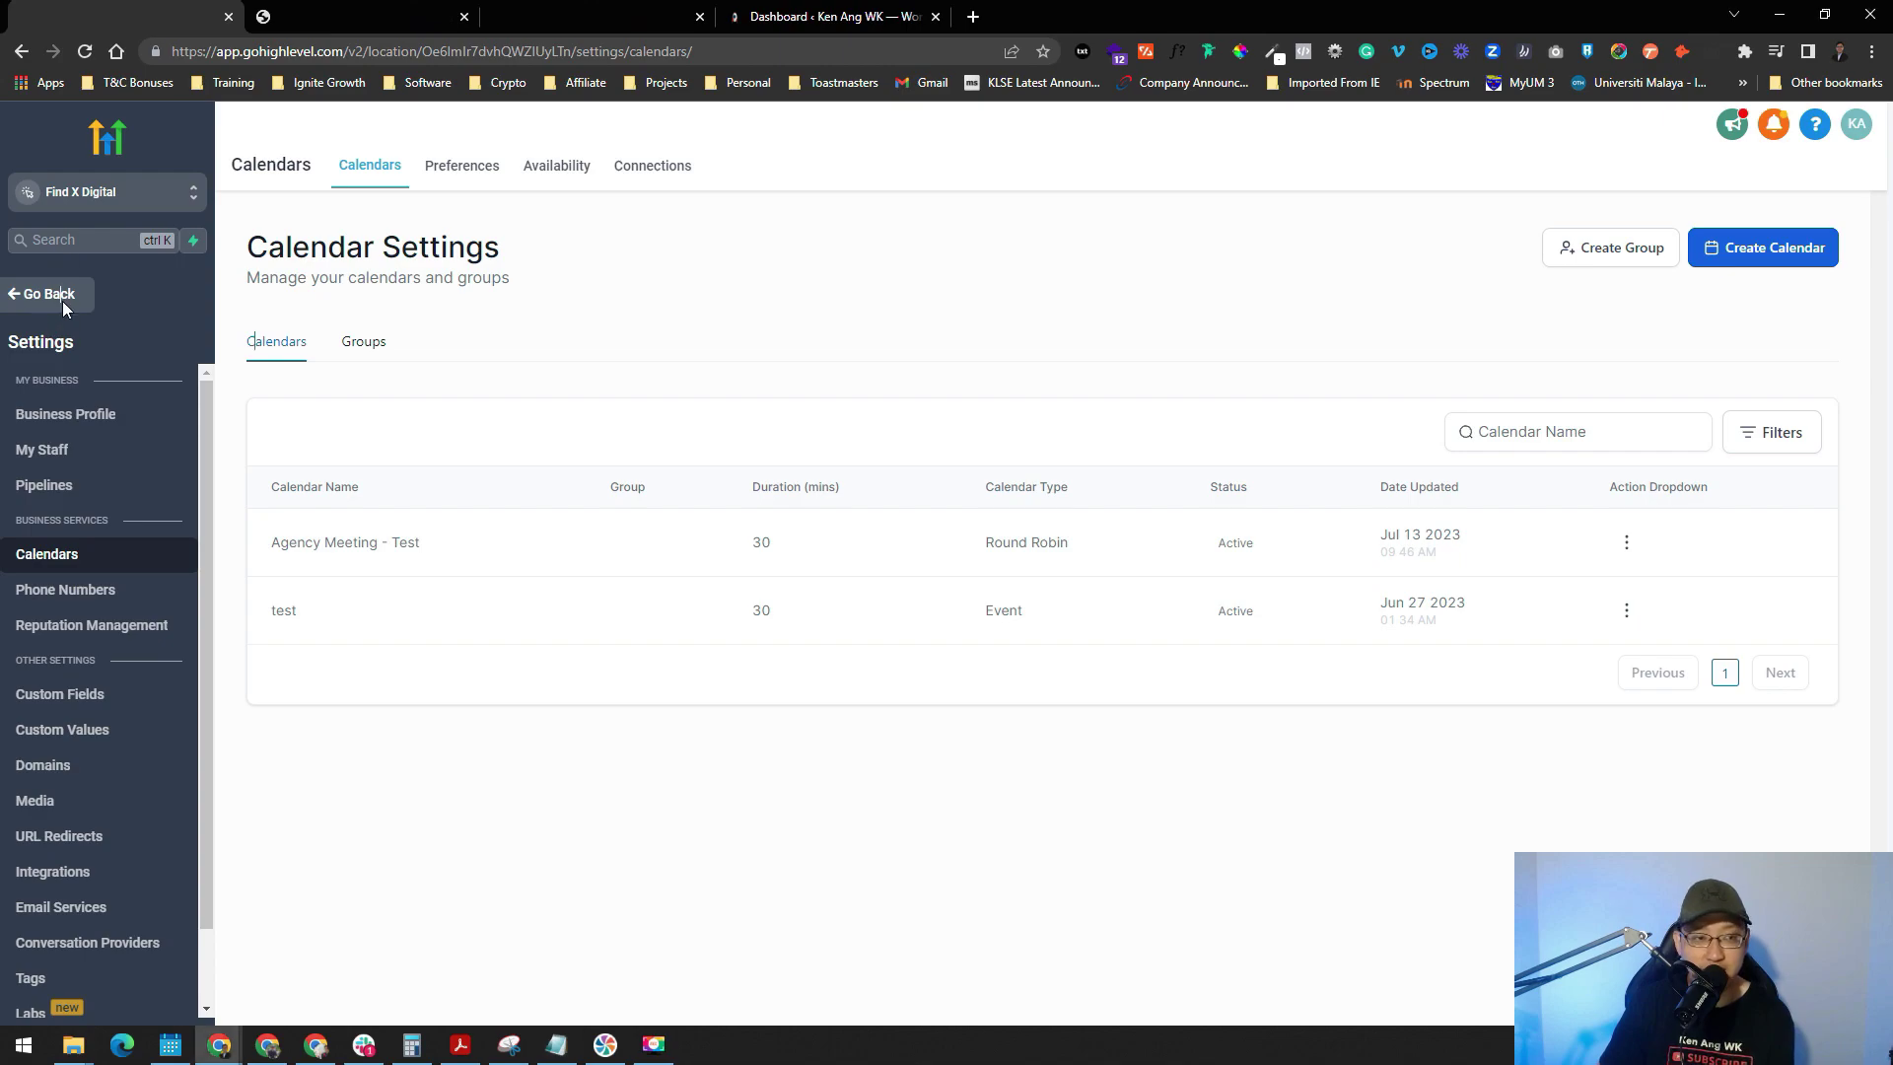
{"action": "left_click", "coordinate": [59, 650]}
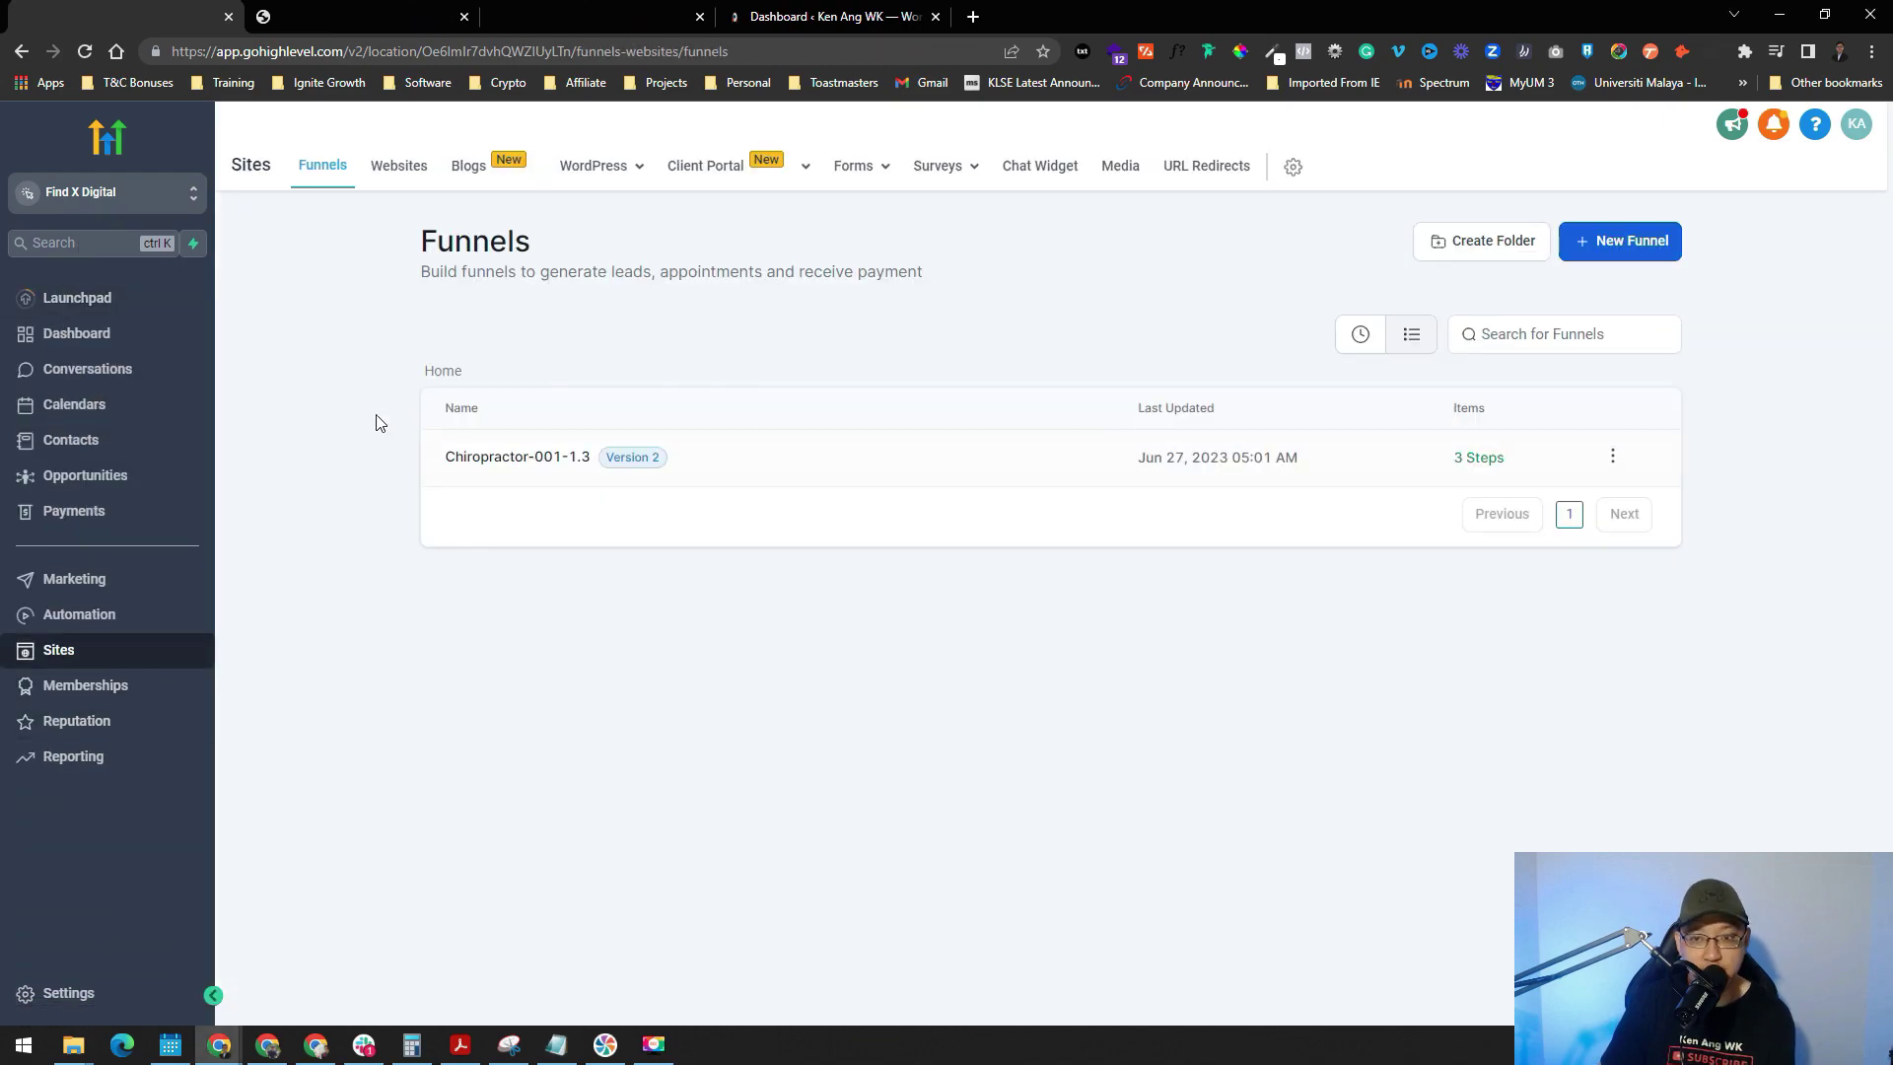
{"action": "left_click", "coordinate": [535, 458]}
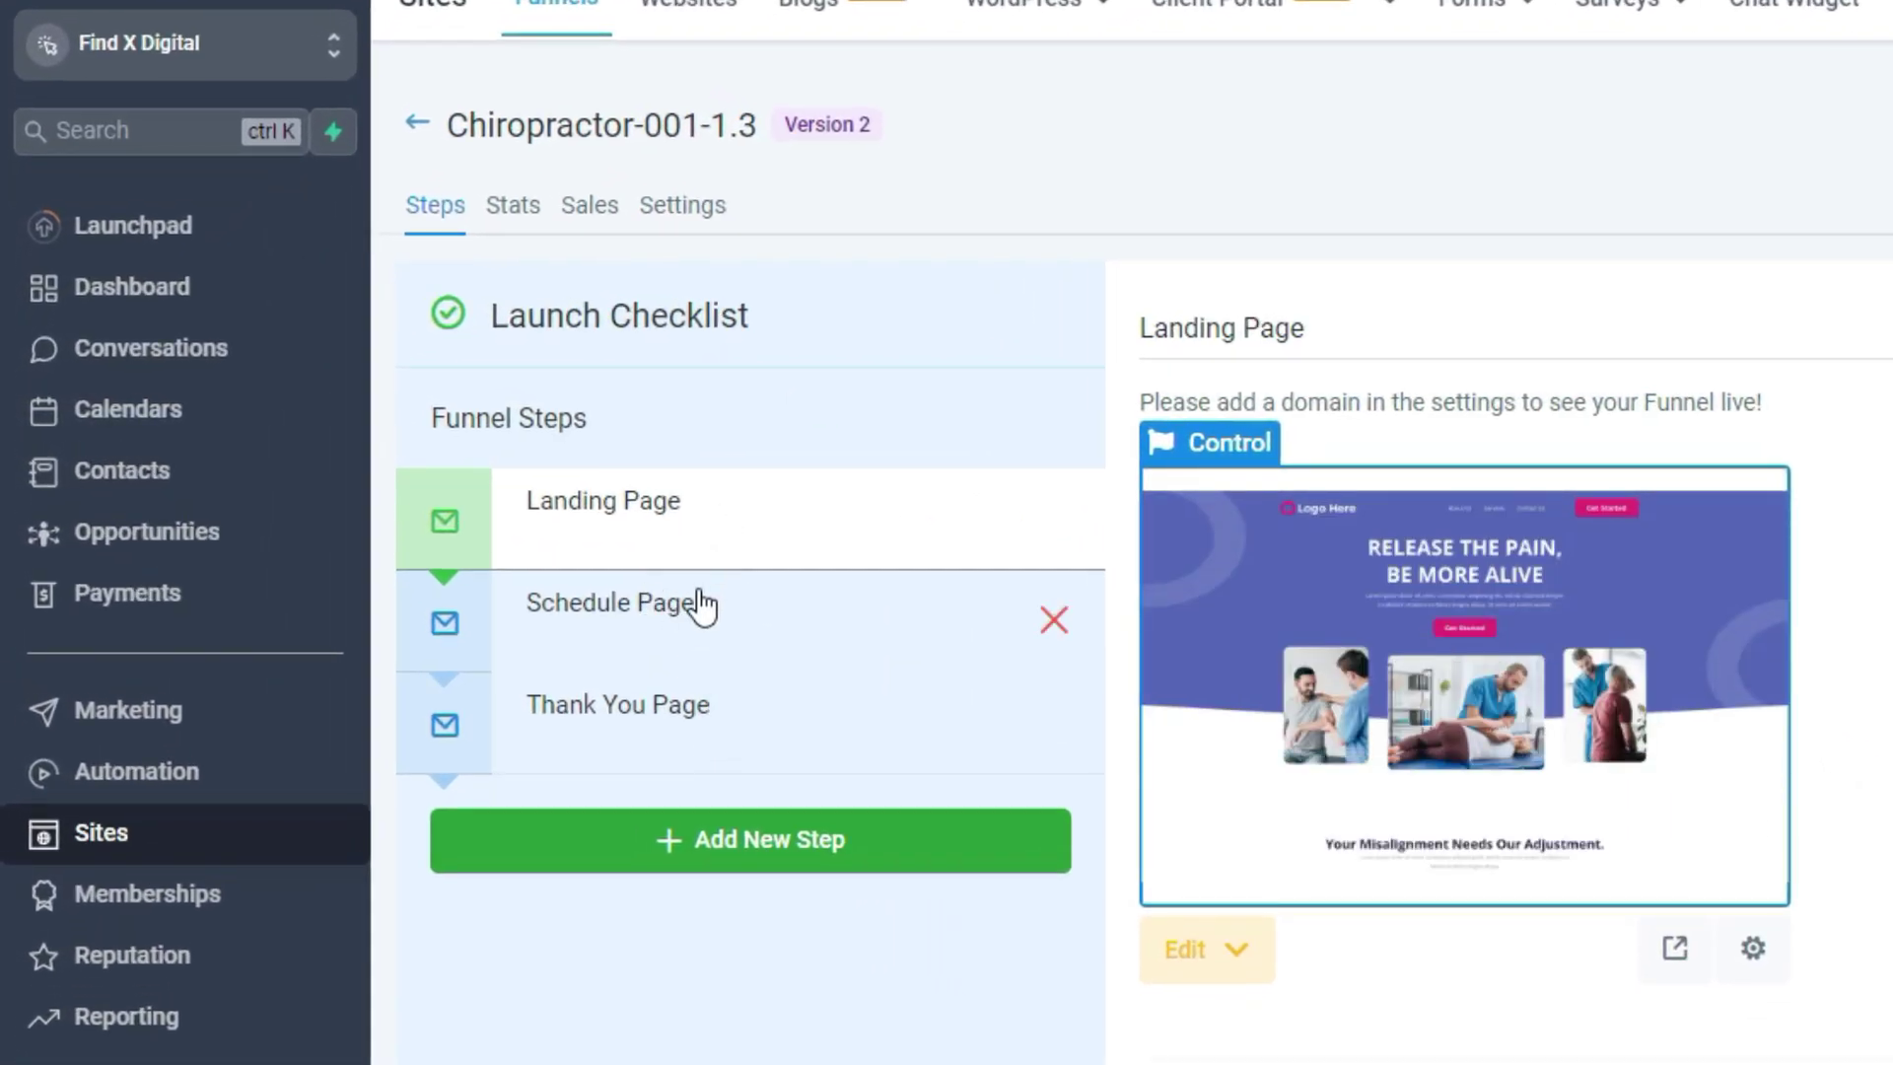
{"action": "left_click", "coordinate": [678, 665]}
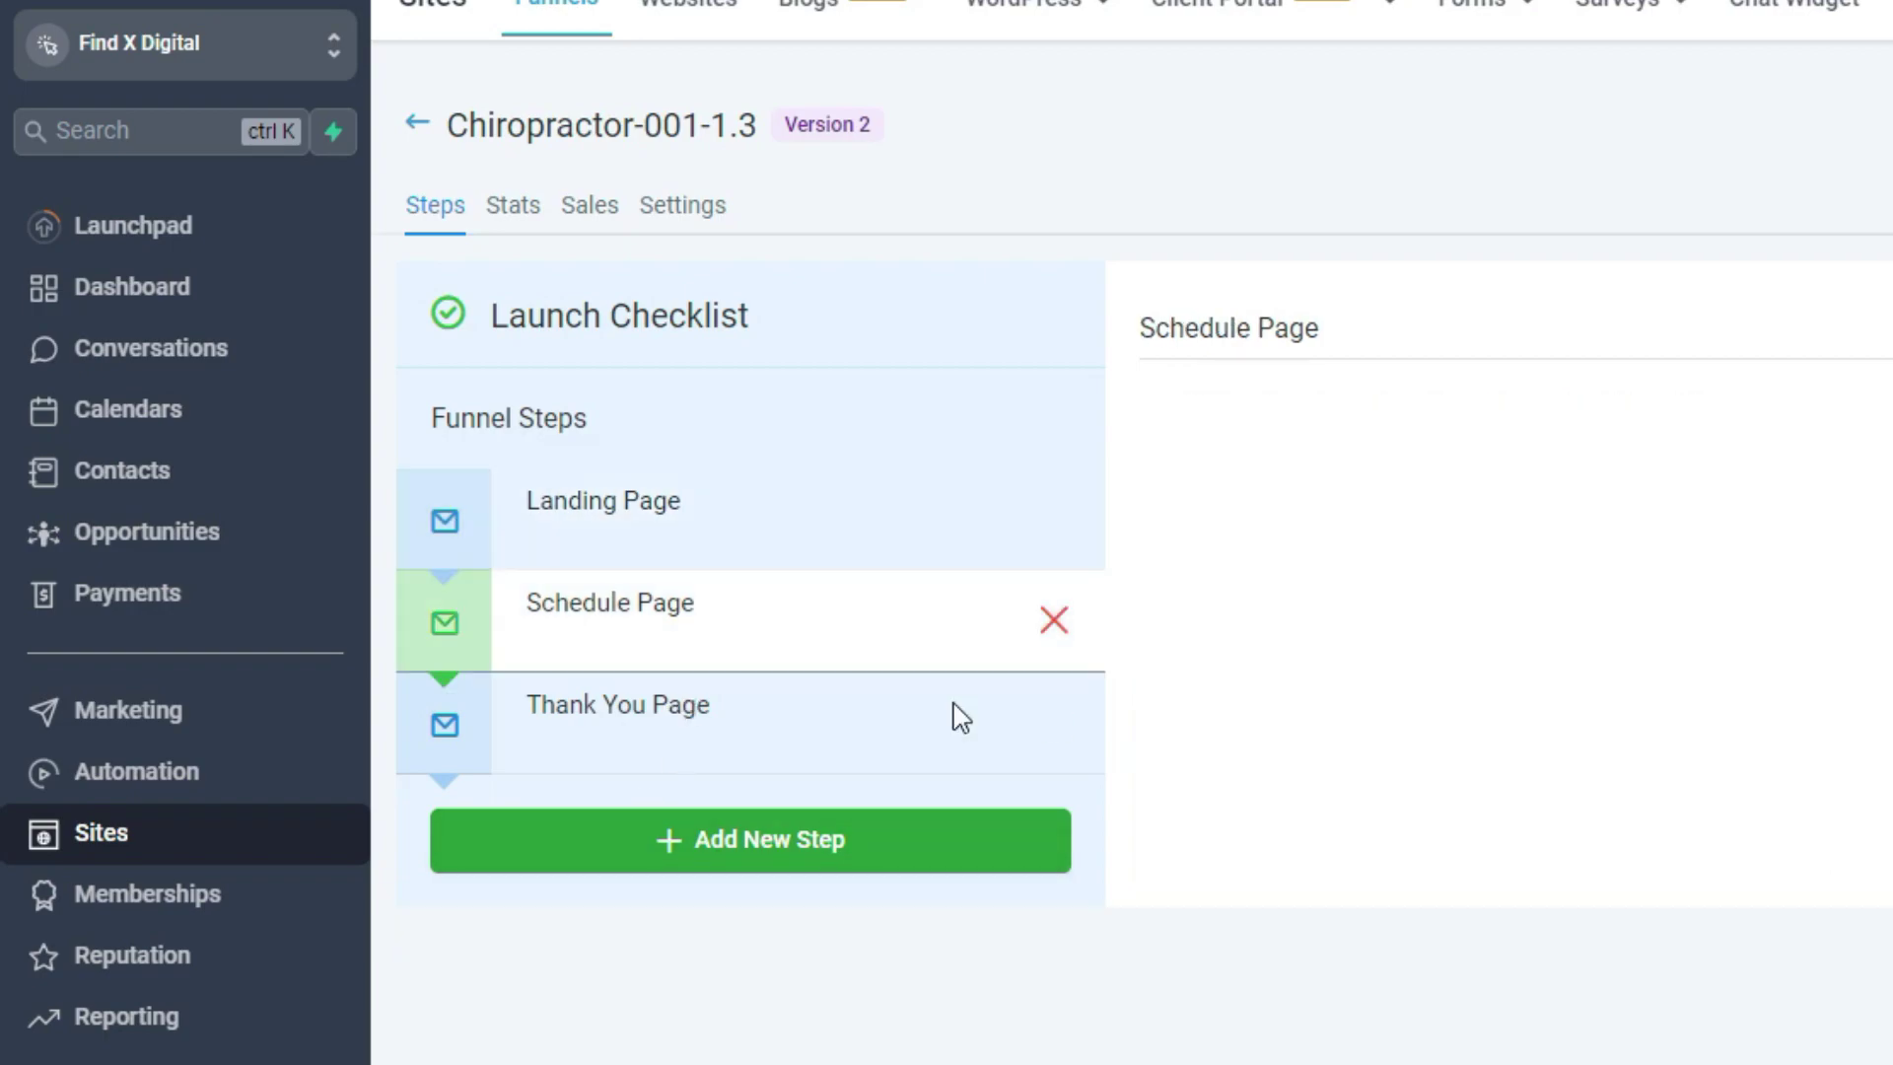
{"action": "left_click", "coordinate": [962, 957]}
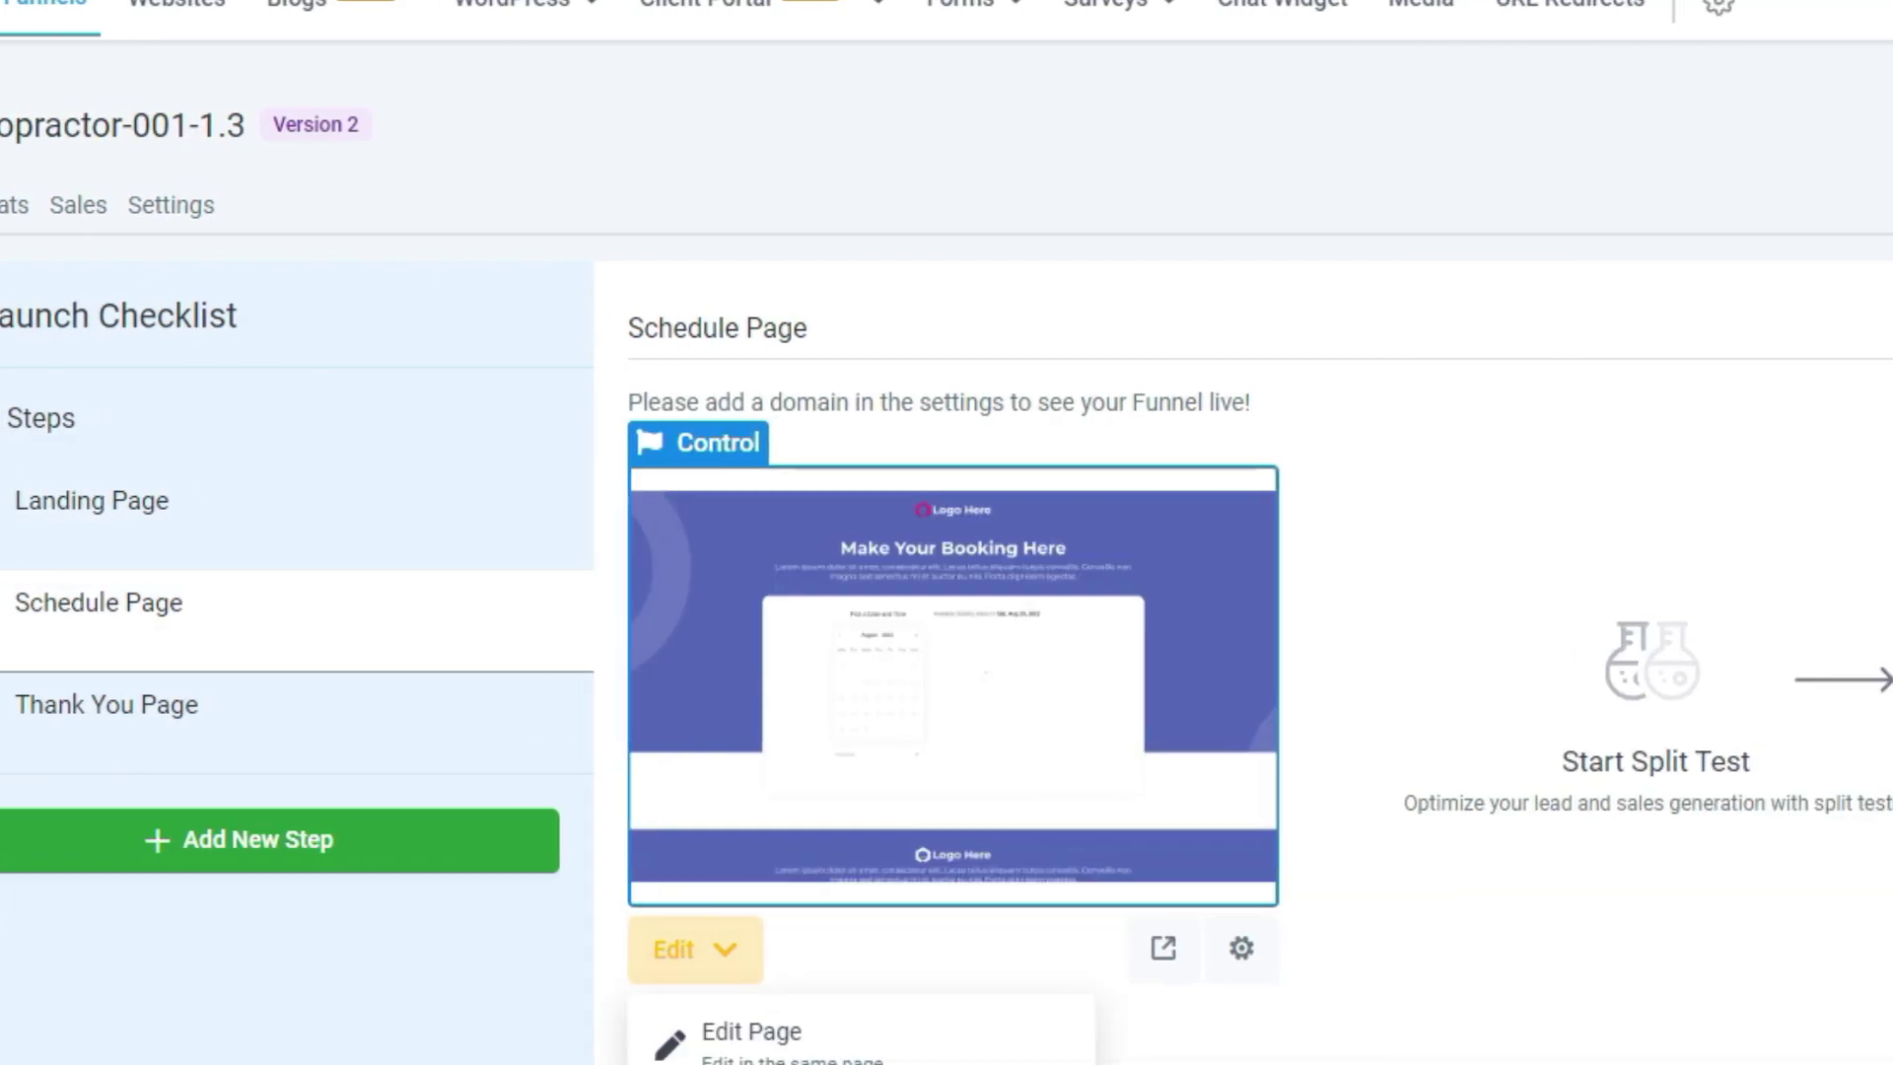
{"action": "left_click", "coordinate": [1016, 1035]}
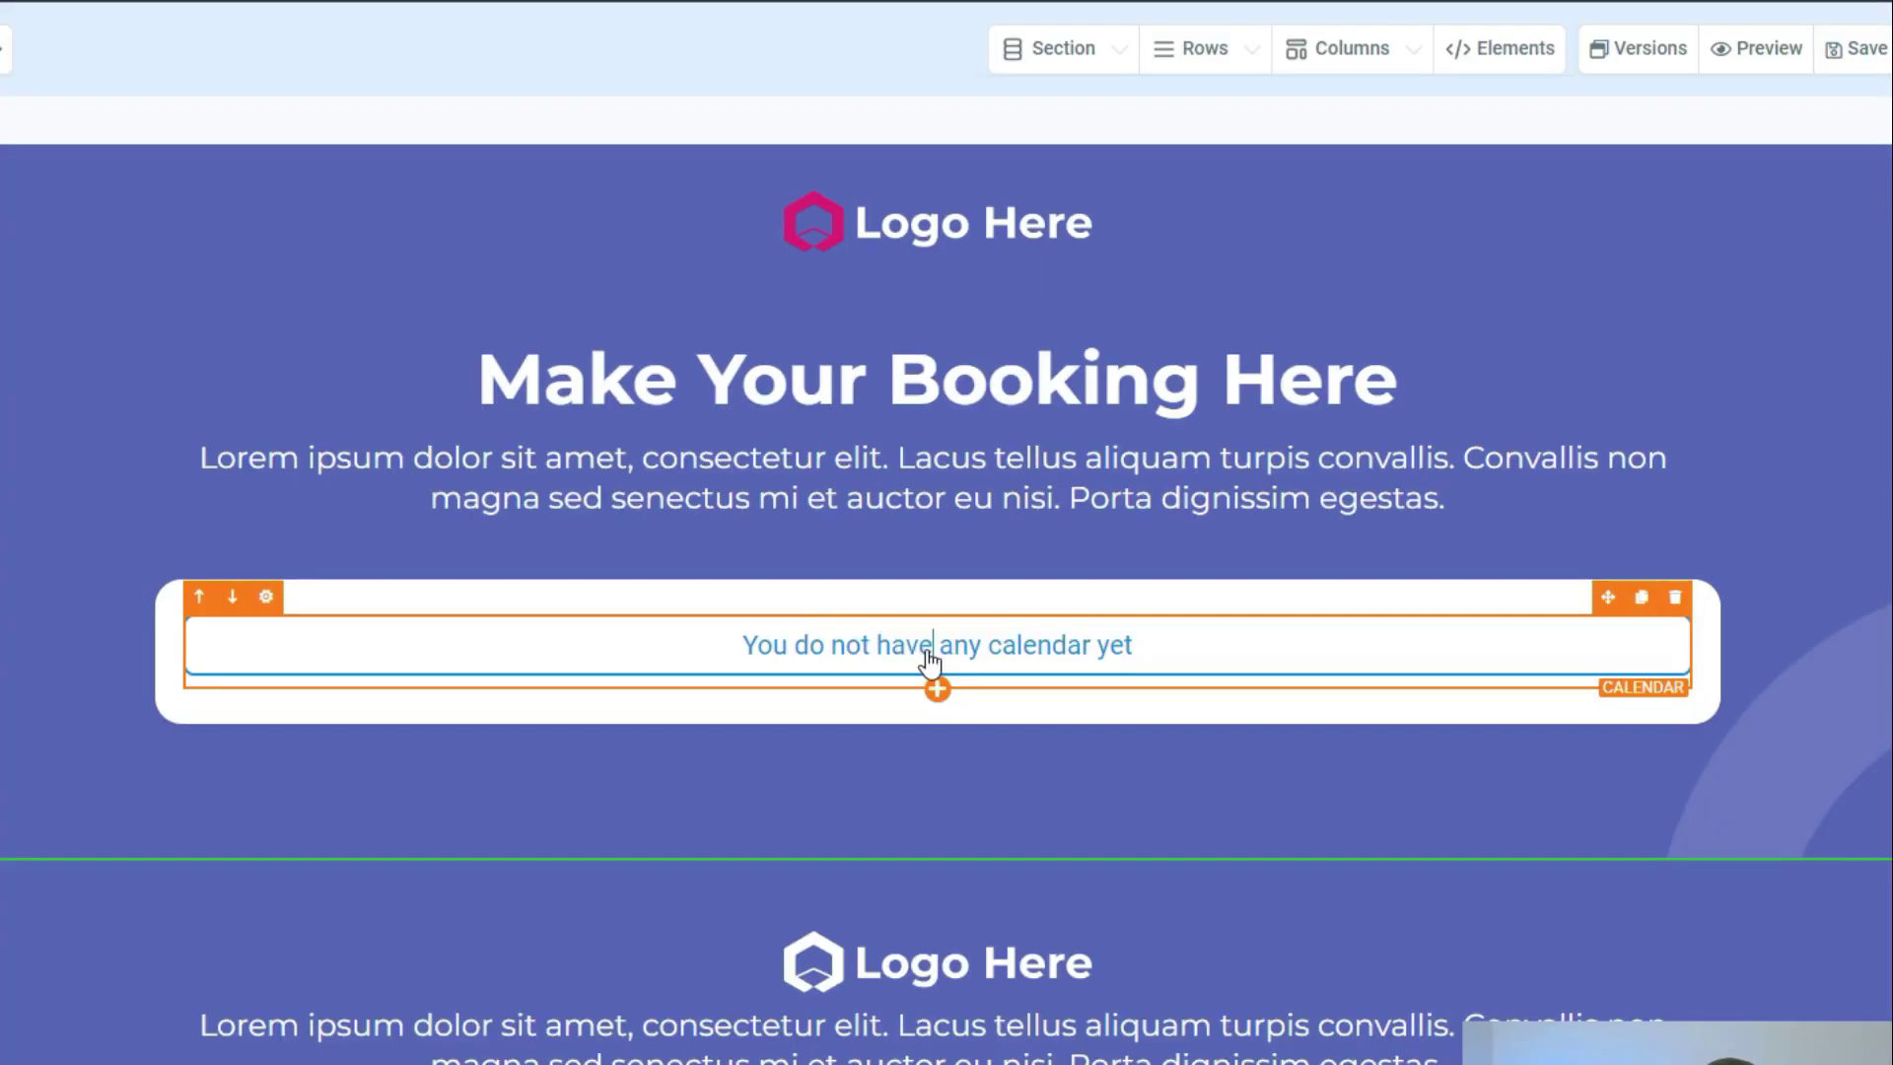
- Assign the Agency Meeting - Test calendar to the calendar element under Make Your Booking Here and check it on the page
{"action": "left_click", "coordinate": [929, 662]}
{"action": "left_click", "coordinate": [296, 787]}
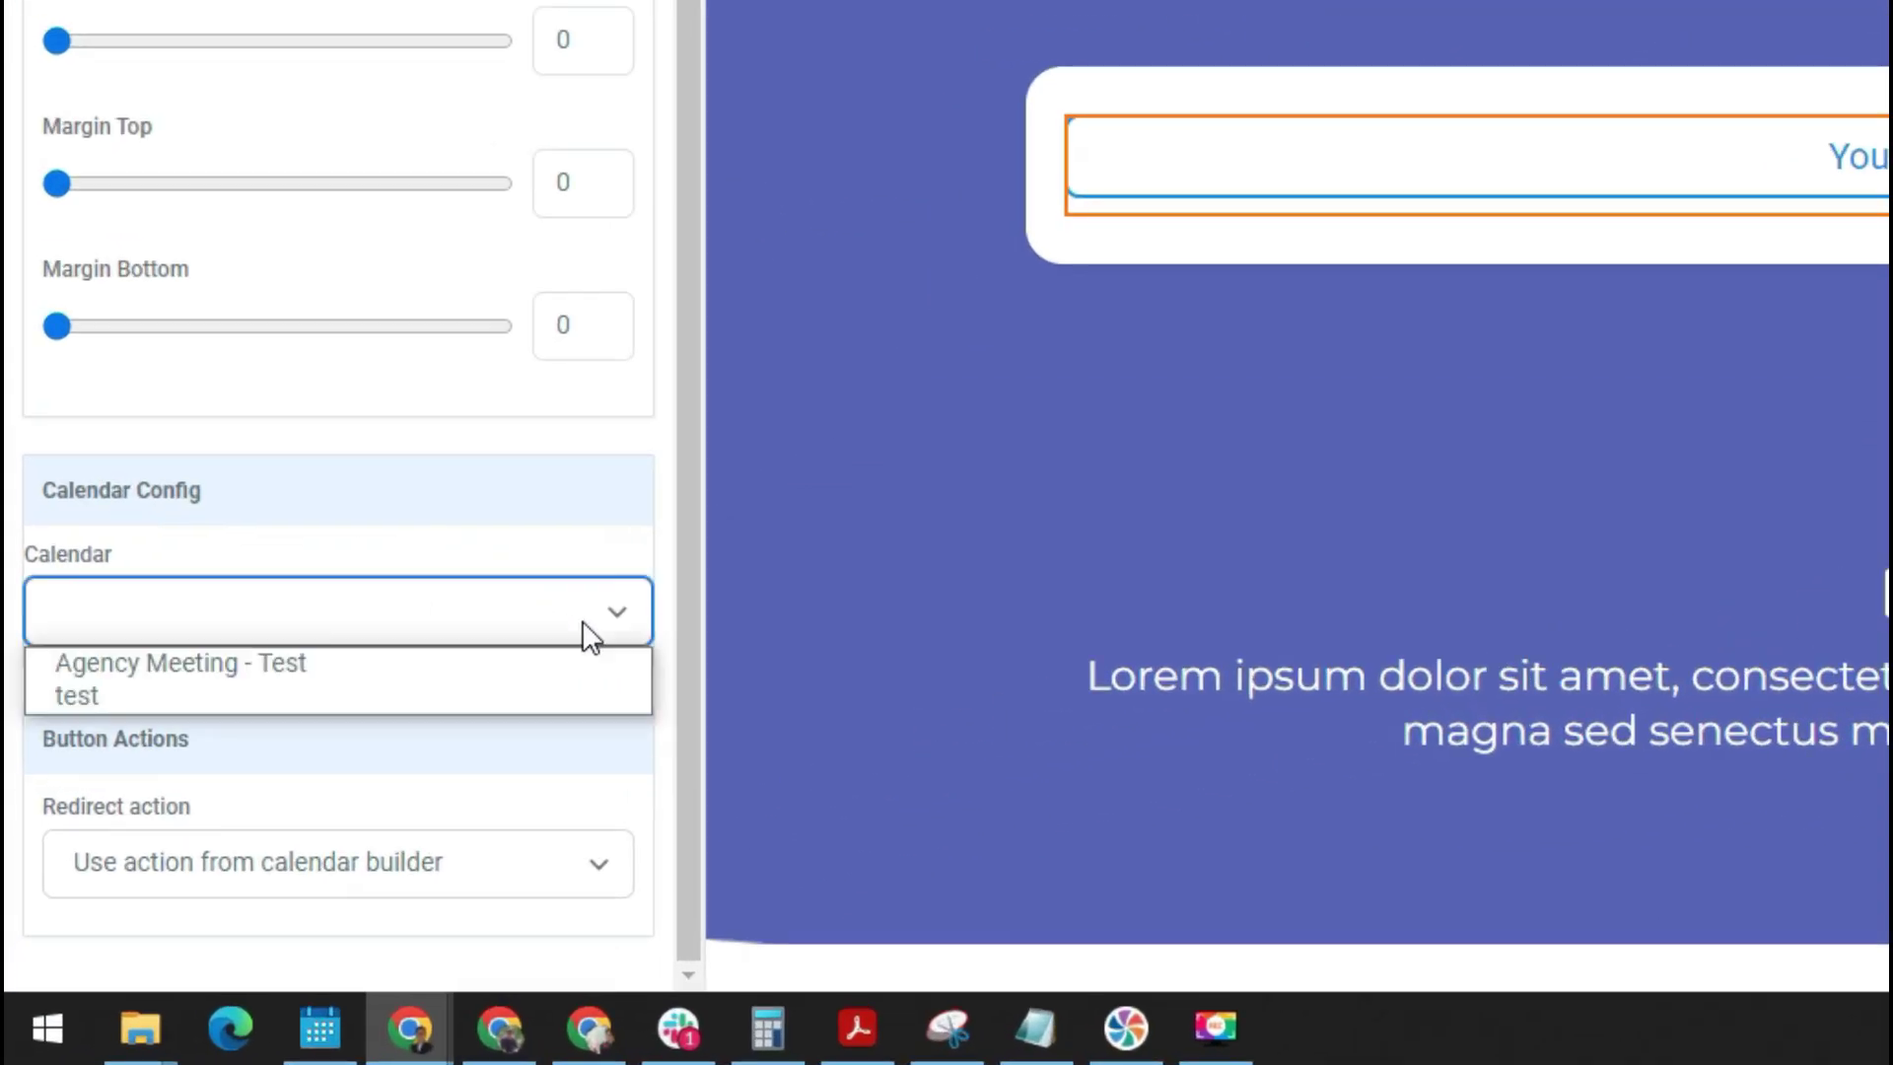
{"action": "left_click", "coordinate": [216, 663]}
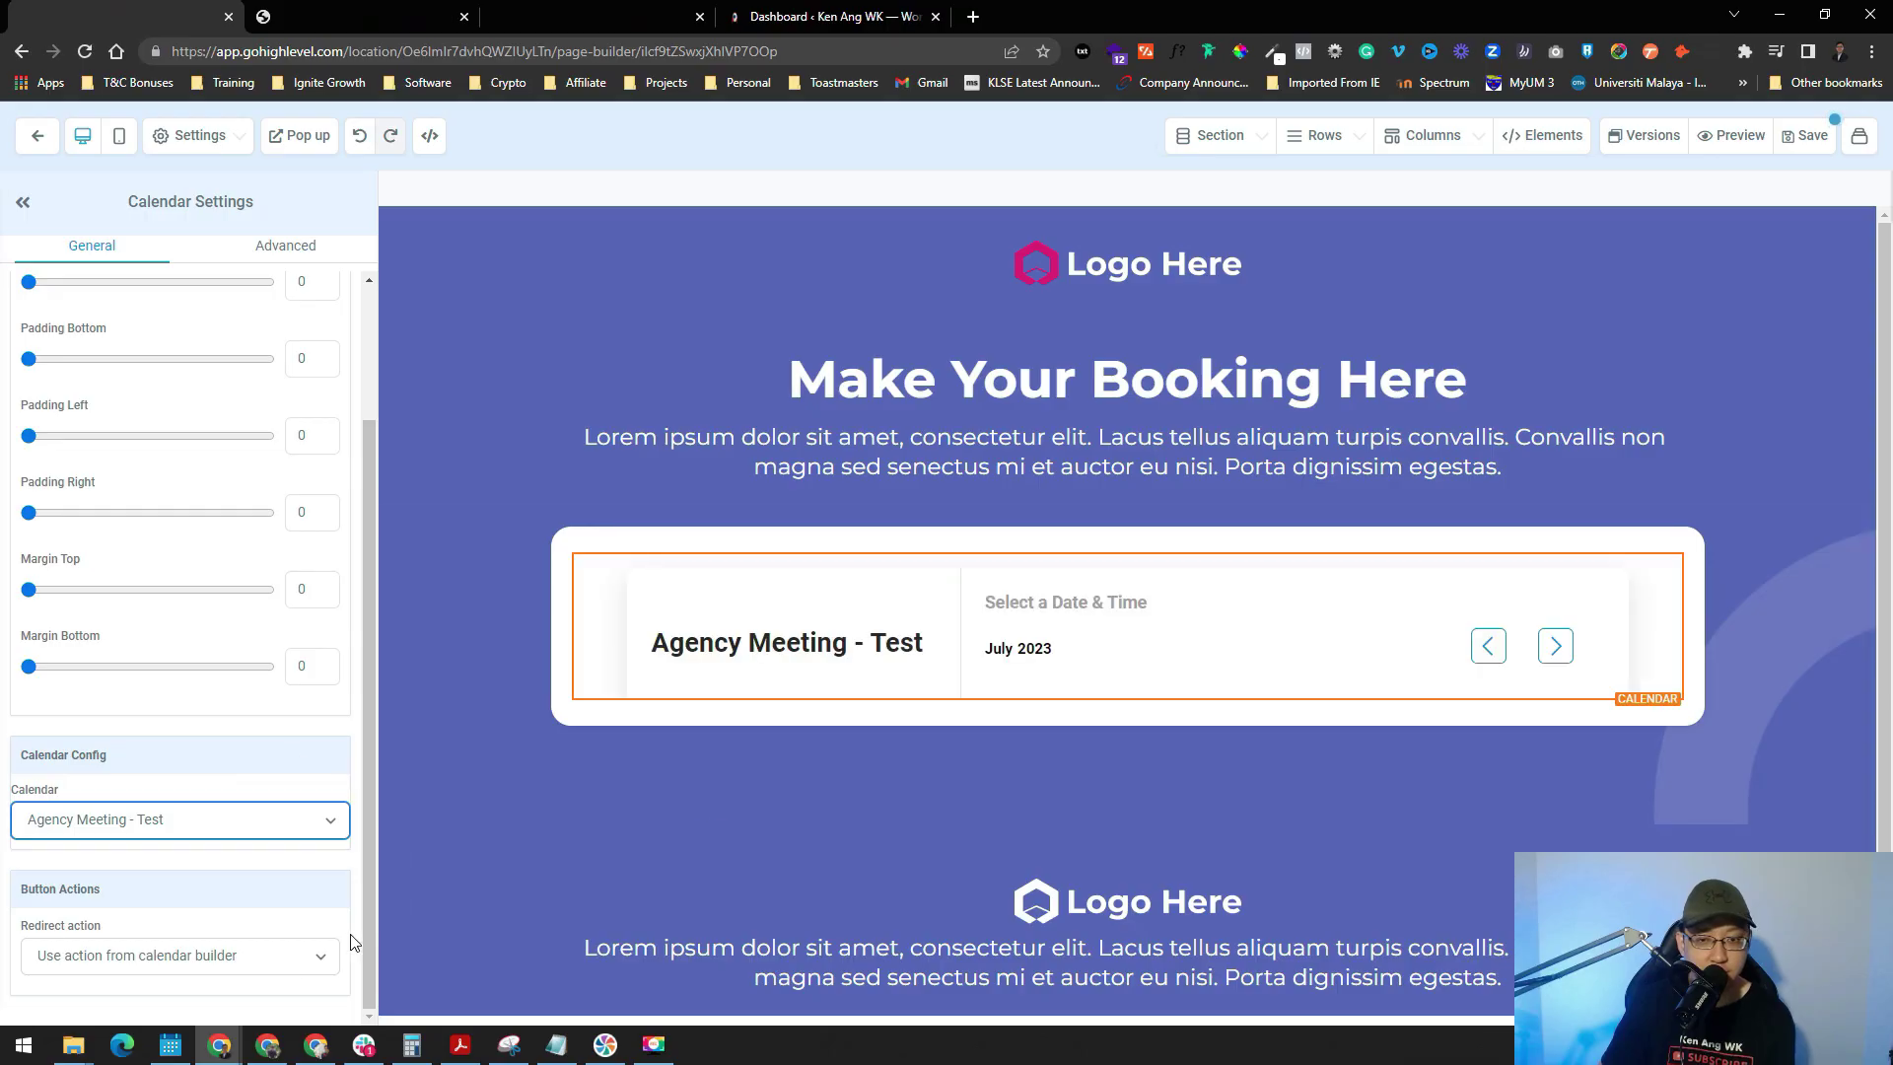
{"action": "scroll", "coordinate": [1351, 690], "scroll_direction": "down", "scroll_amount": 7}
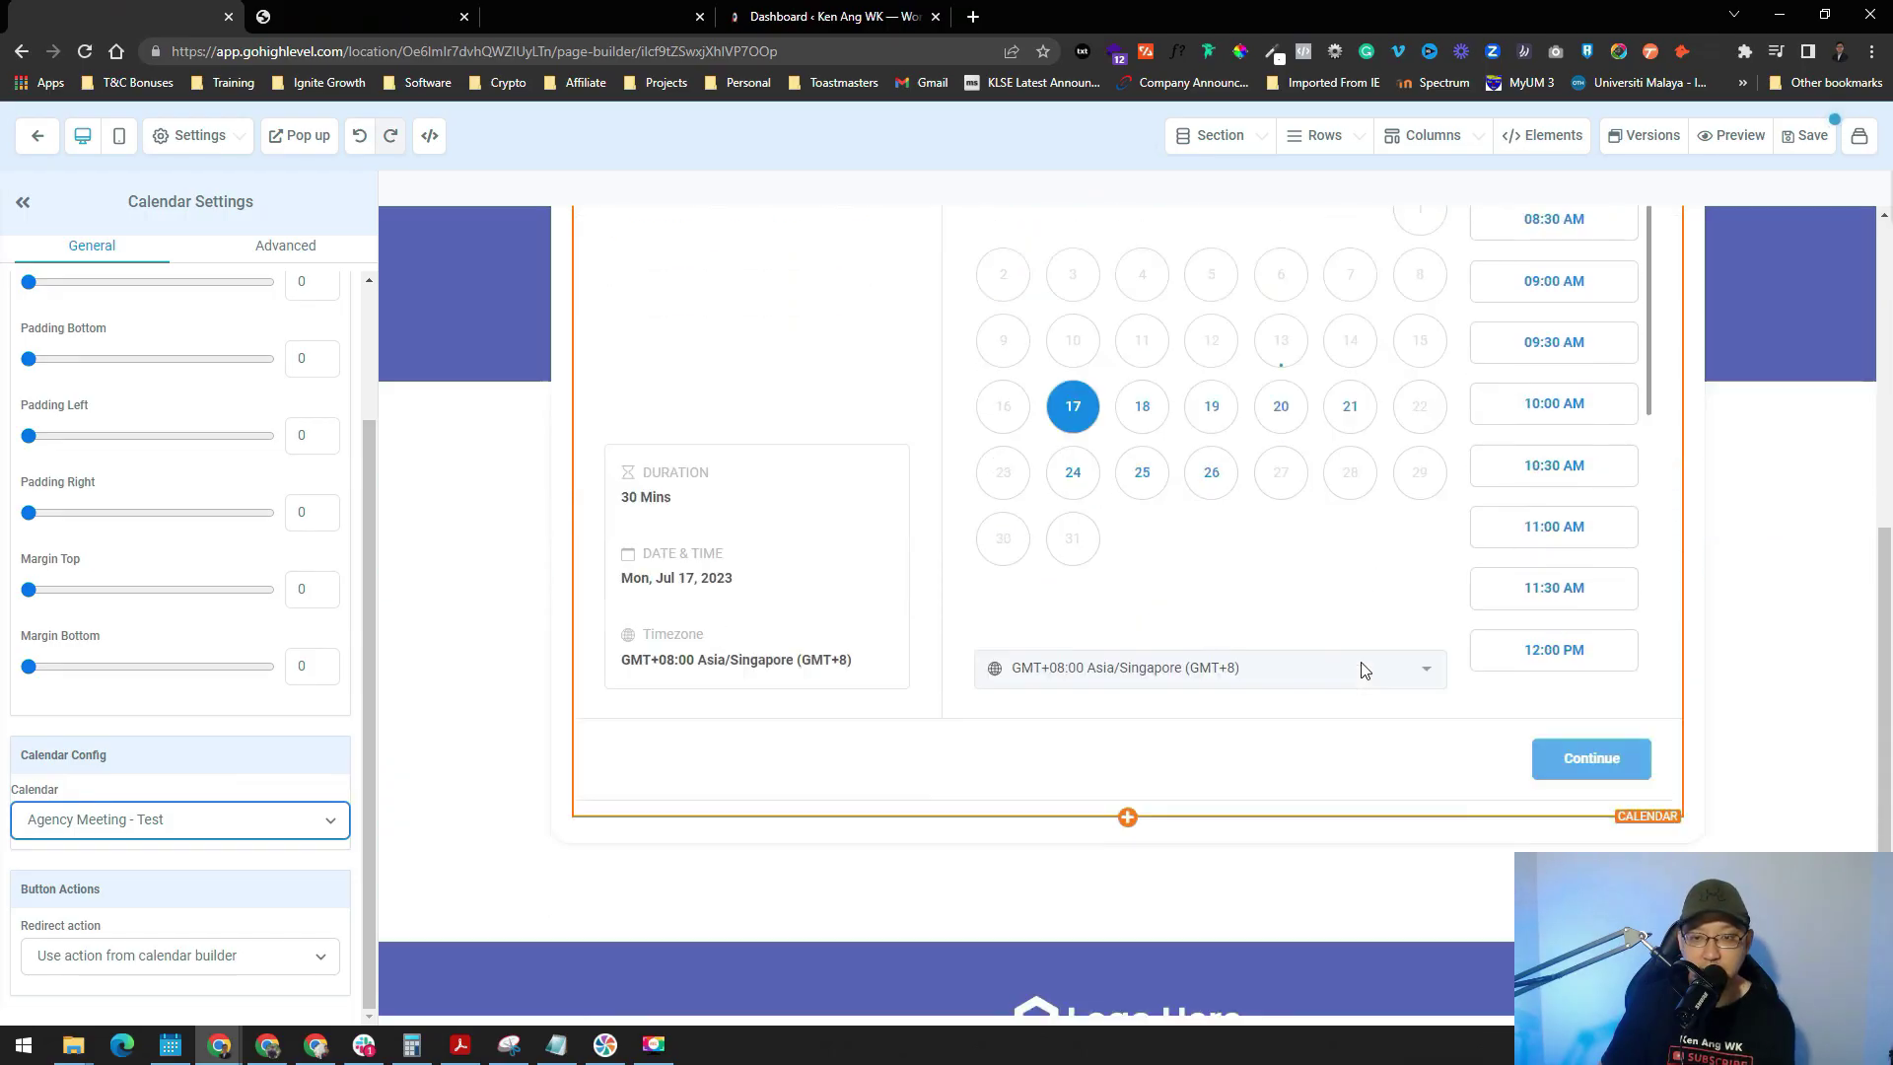
{"action": "scroll", "coordinate": [1361, 664], "scroll_direction": "up", "scroll_amount": 6}
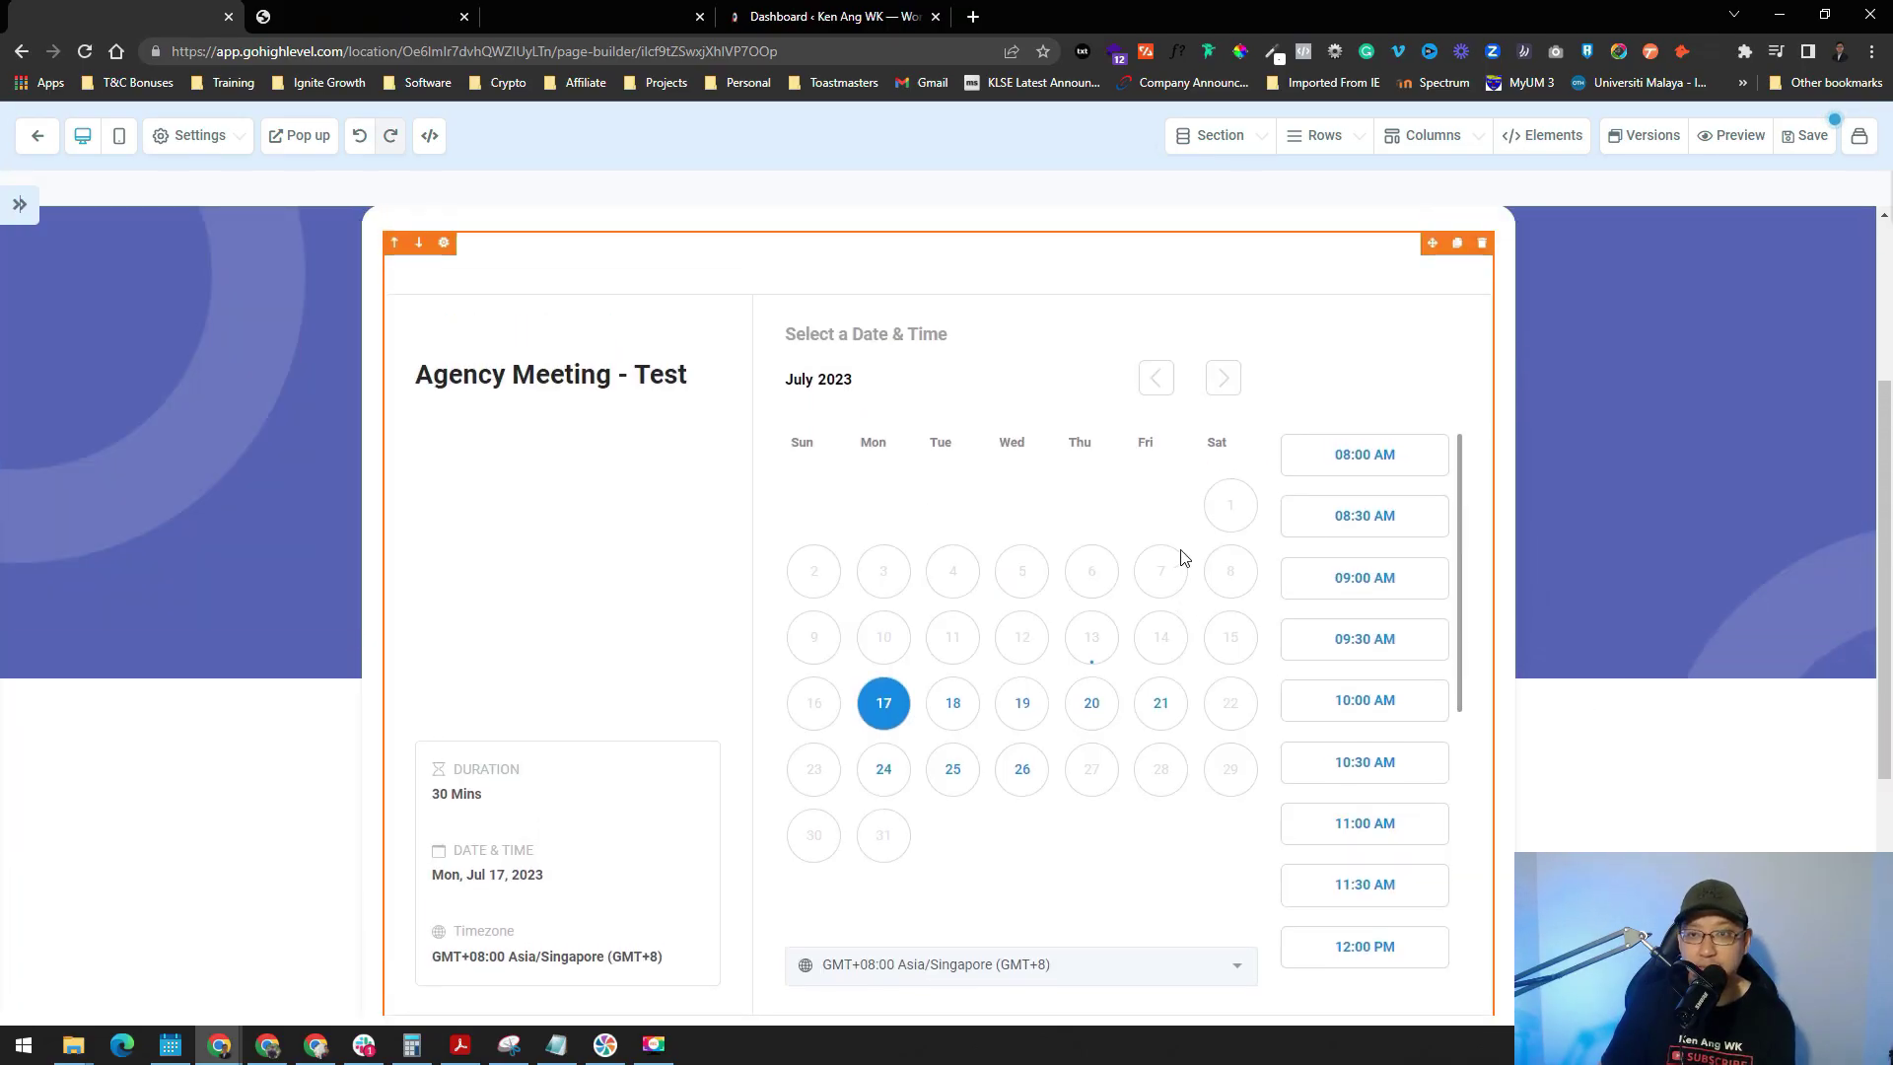
{"action": "scroll", "coordinate": [1179, 554], "scroll_direction": "down", "scroll_amount": 5}
- Add a second Calendar element below the booking calendar, and delete it again
{"action": "left_click", "coordinate": [1533, 146]}
{"action": "left_click", "coordinate": [1568, 176]}
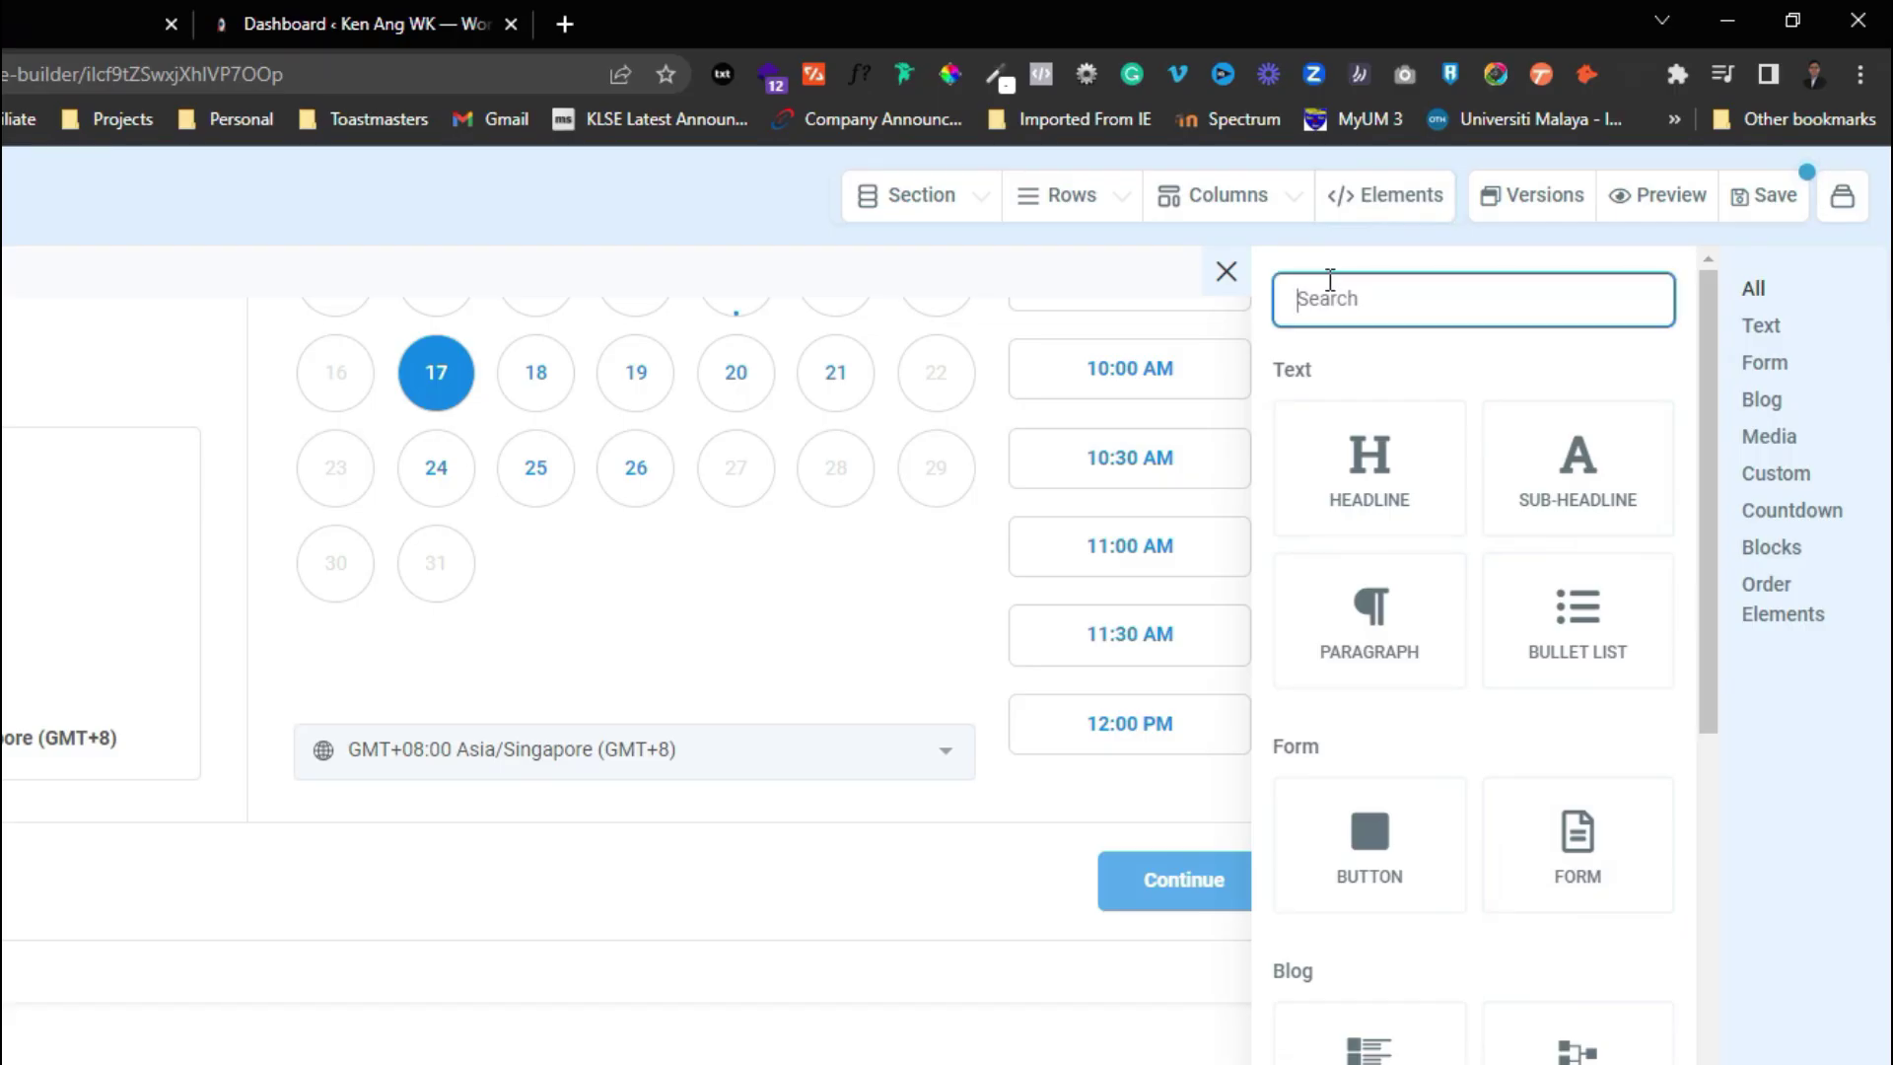
{"action": "type", "text": "calendar"}
{"action": "left_click_drag", "start_coordinate": [1370, 754], "coordinate": [651, 996]}
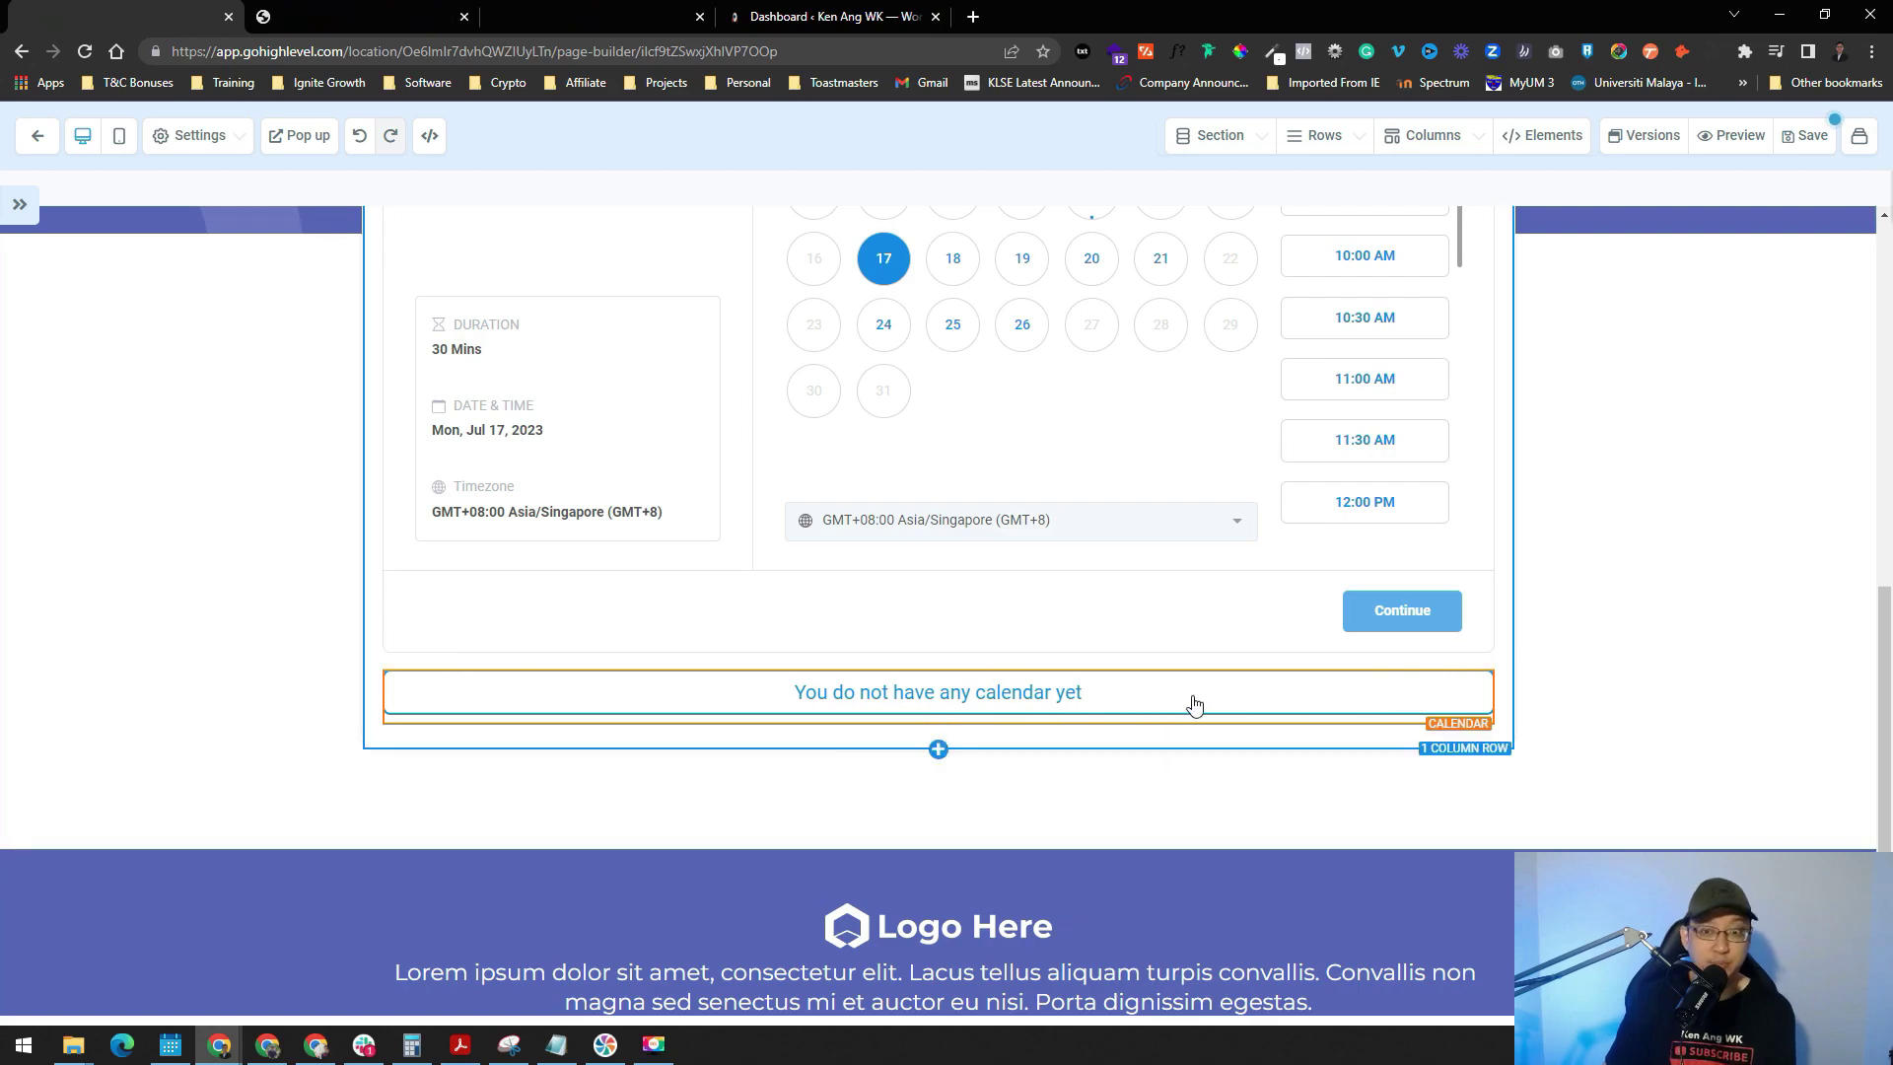
{"action": "left_click", "coordinate": [1482, 656]}
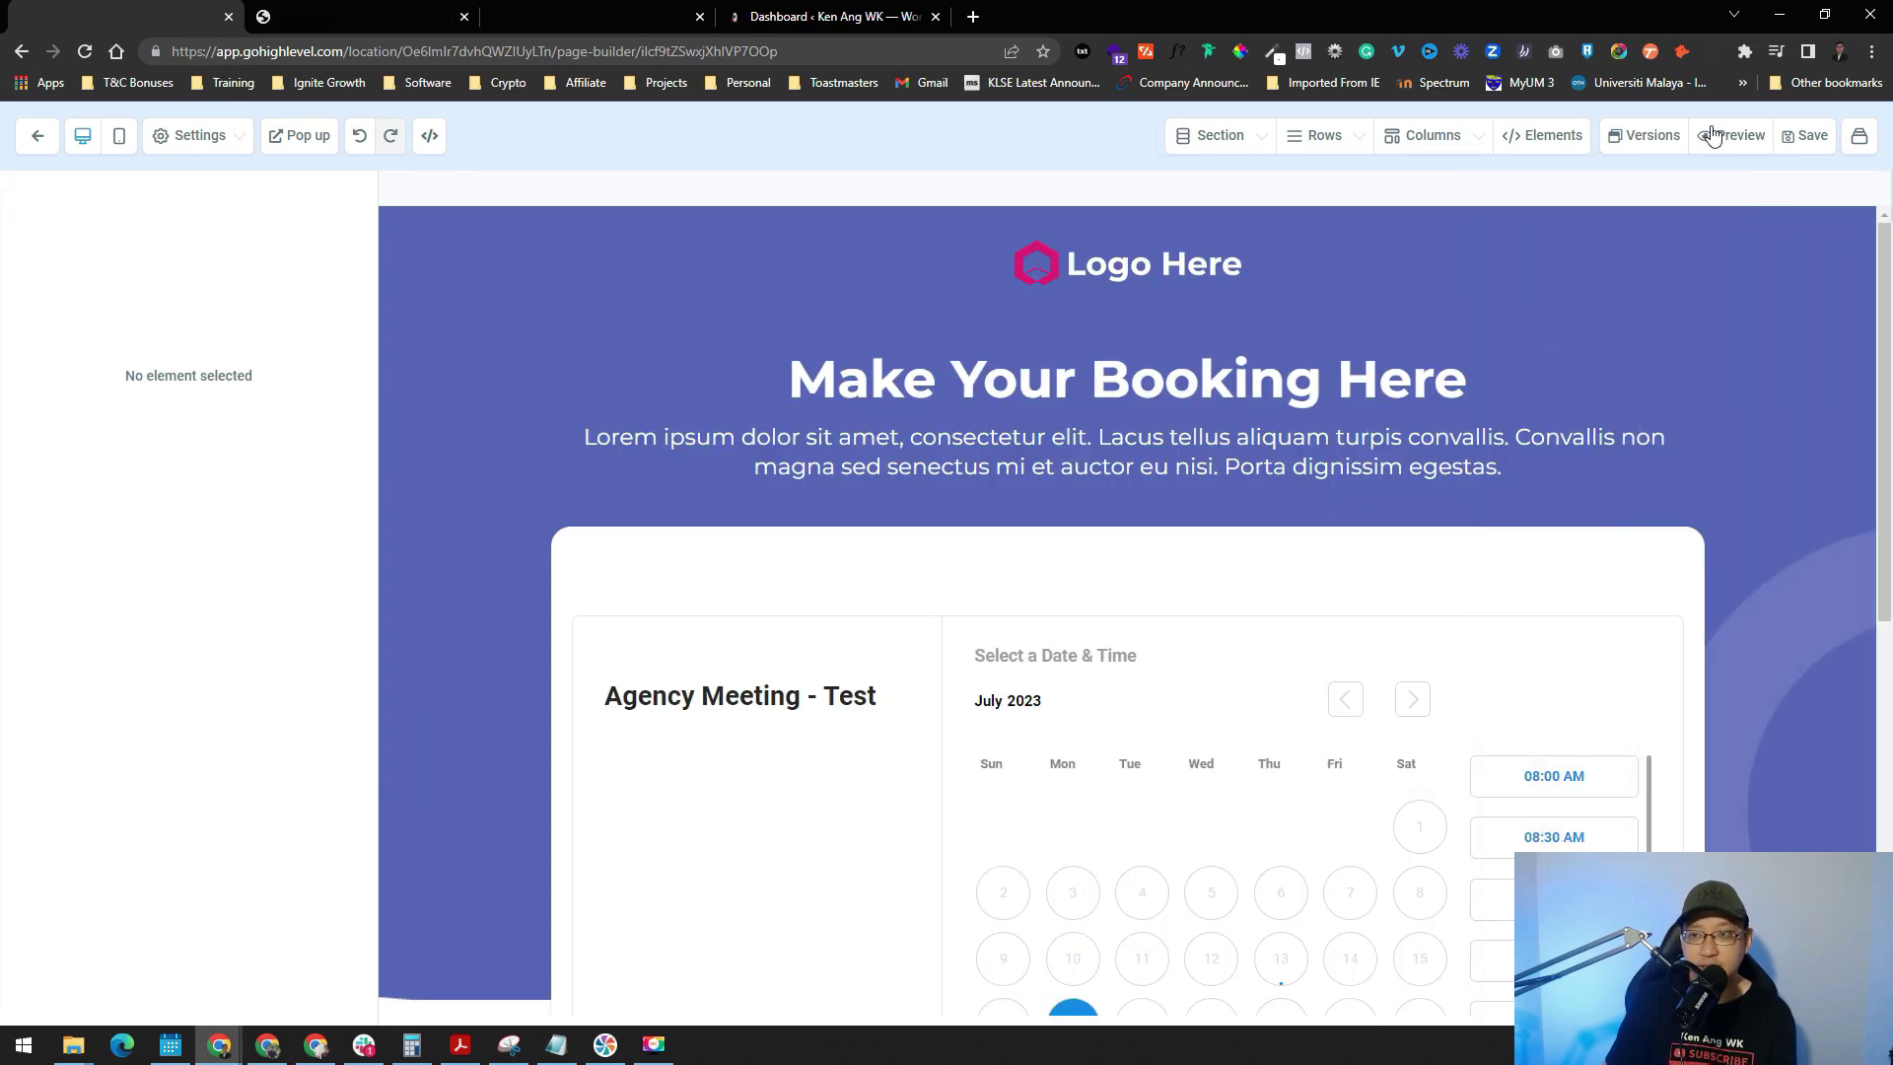
- Preview the Schedule Page and examine the embedded booking calendar
{"action": "scroll", "coordinate": [905, 520], "scroll_direction": "down", "scroll_amount": 3}
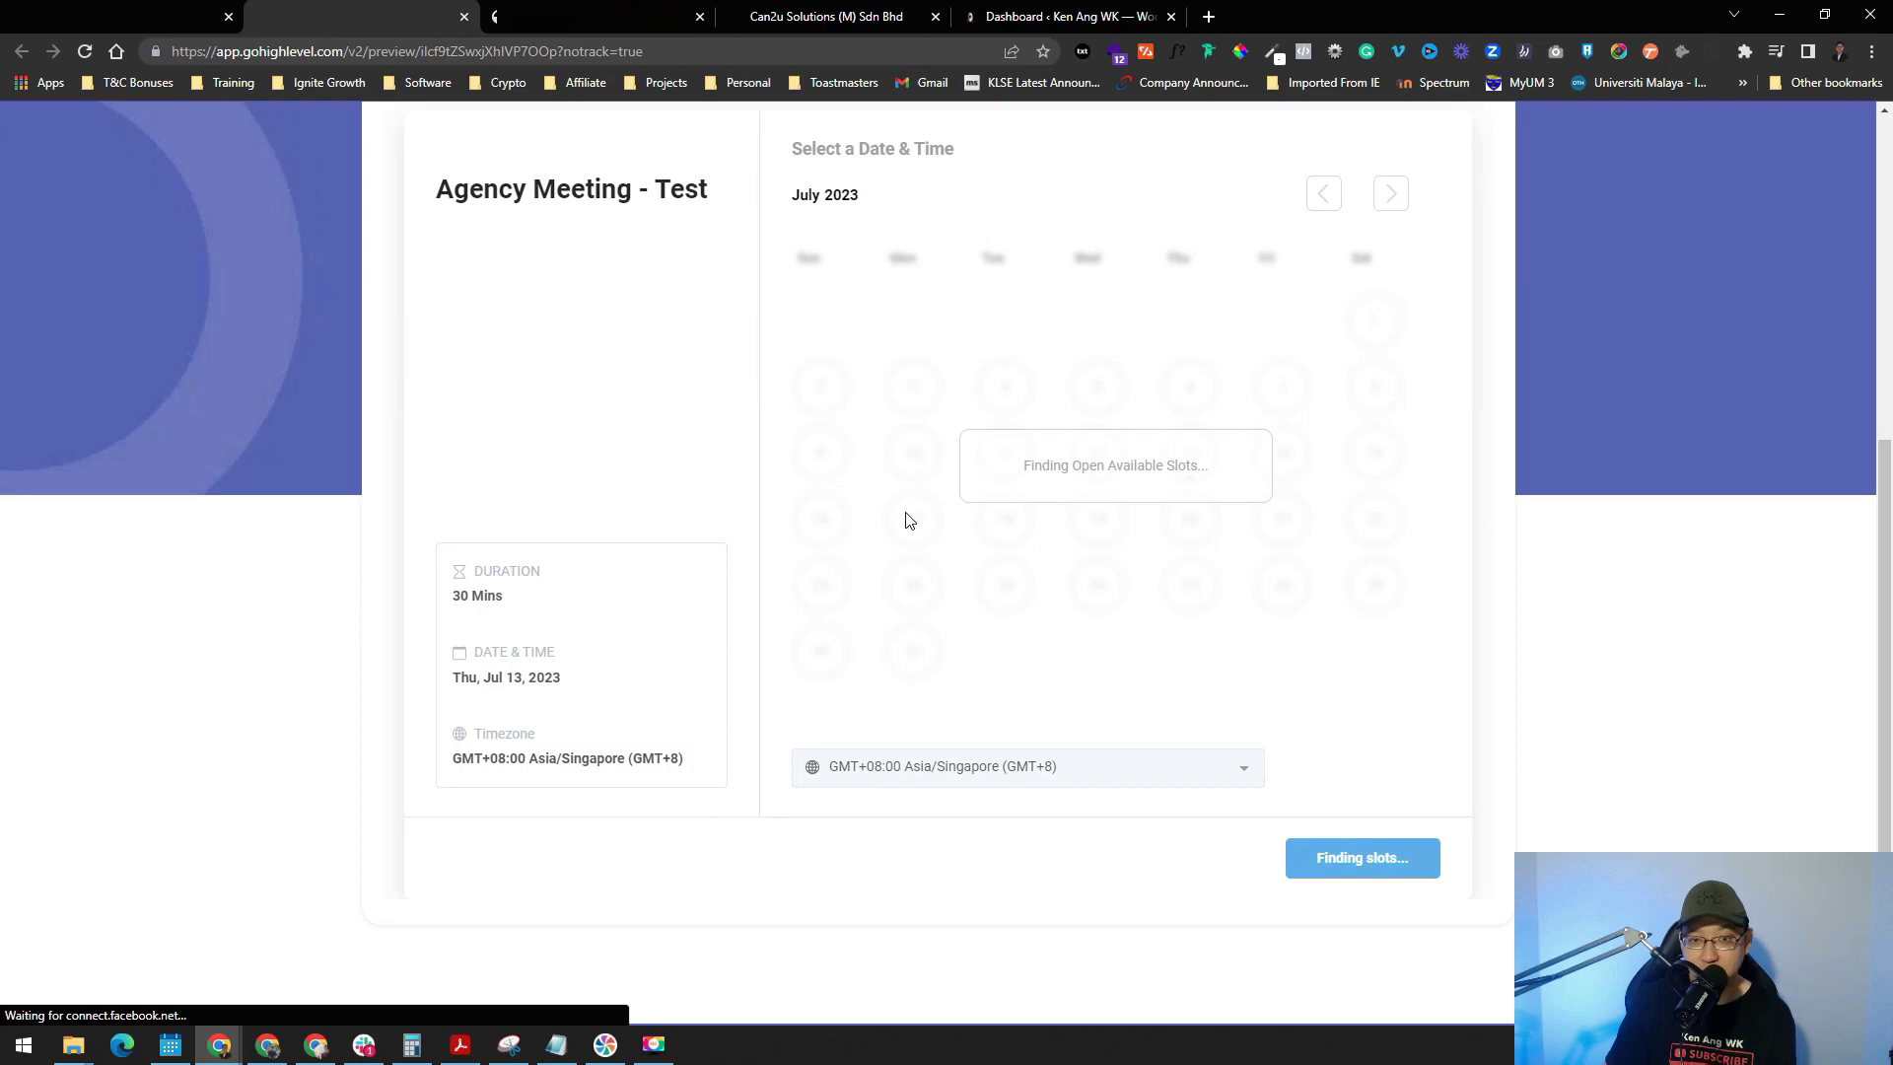
{"action": "scroll", "coordinate": [888, 507], "scroll_direction": "up", "scroll_amount": 5}
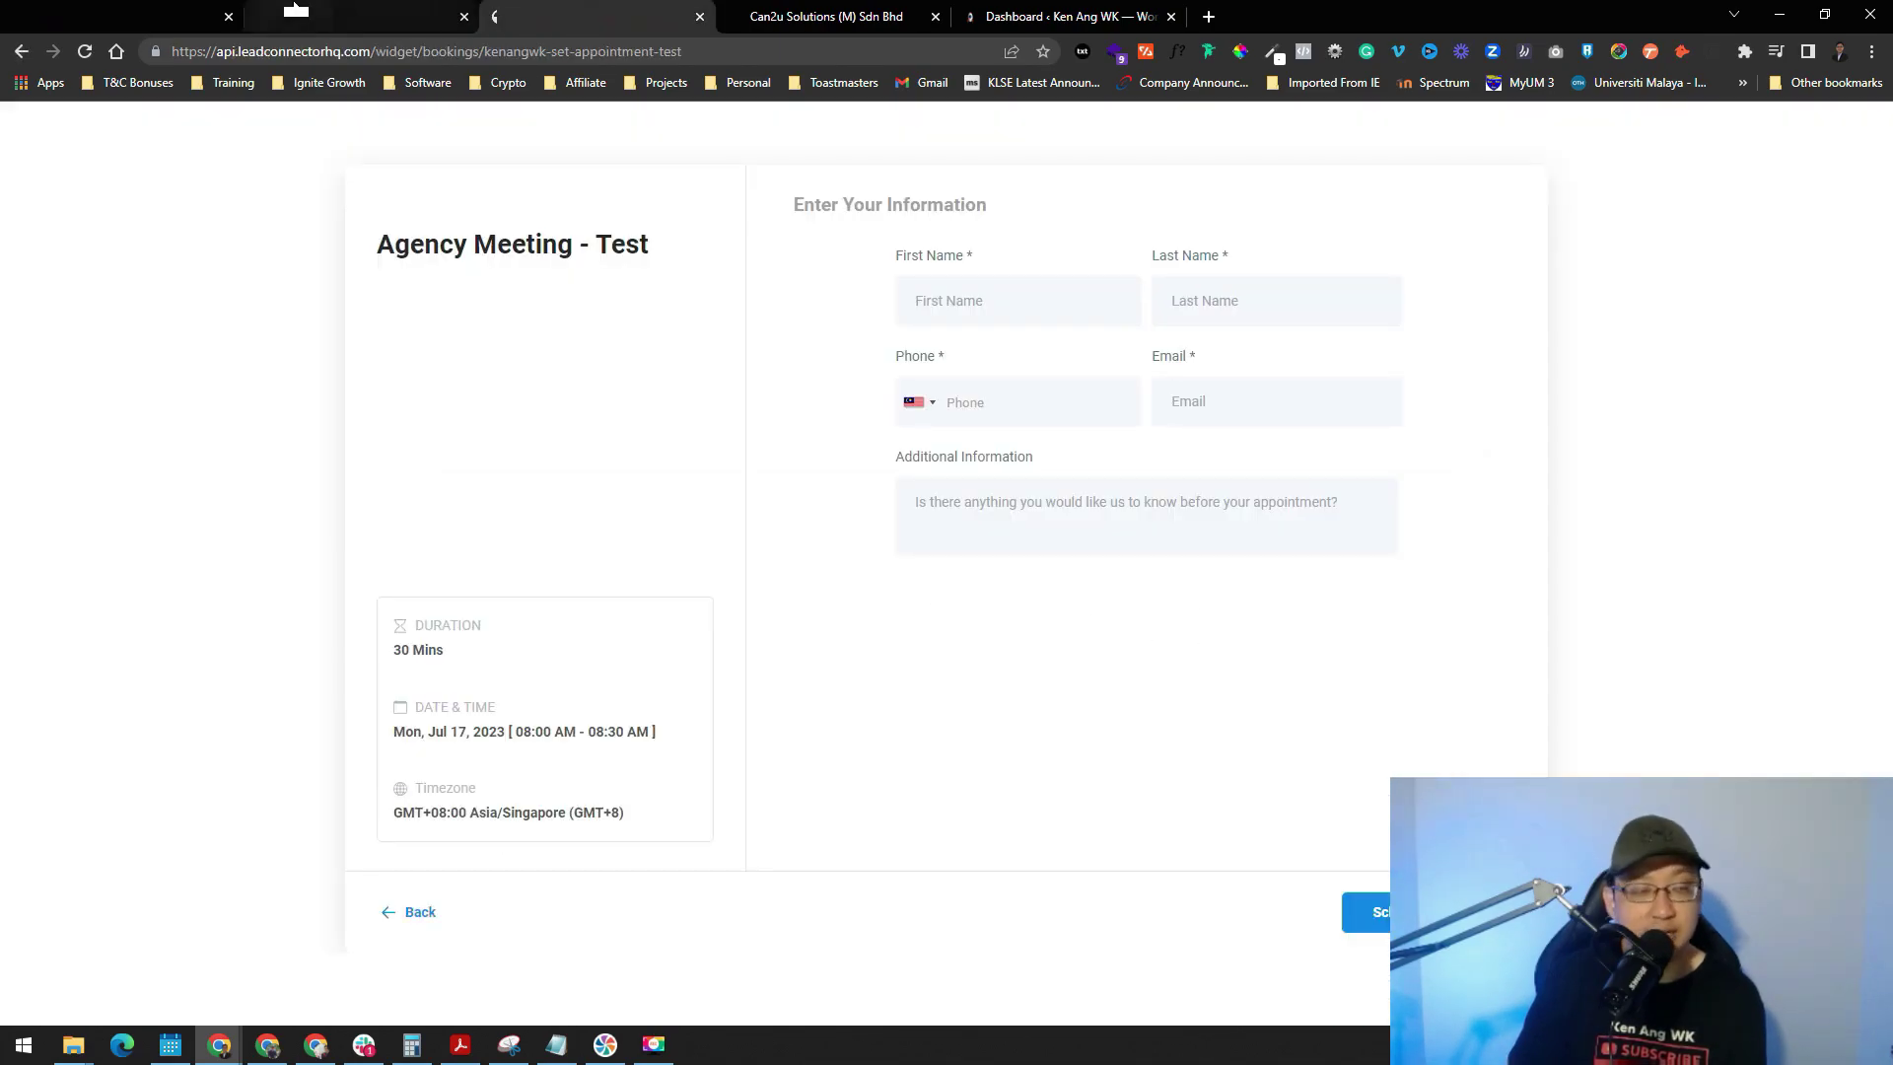
{"action": "left_click", "coordinate": [296, 10]}
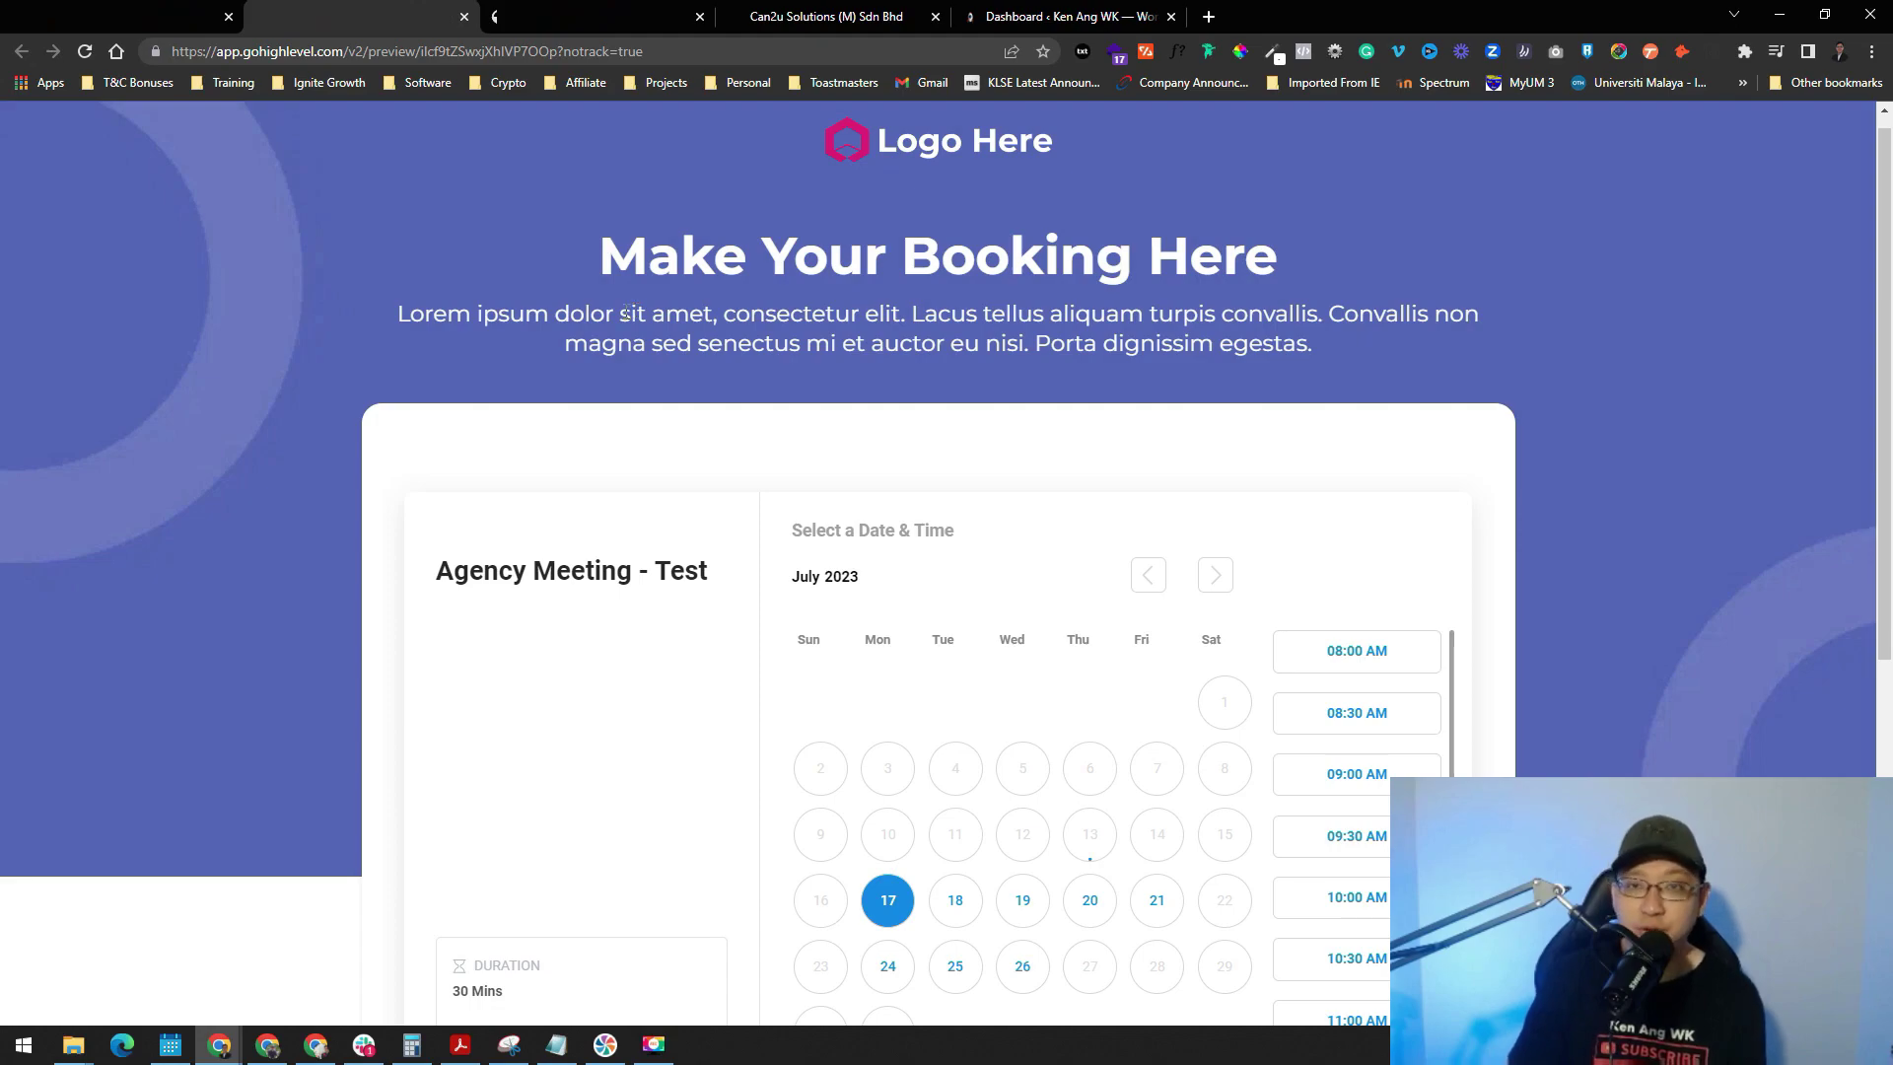
- Switch to the WordPress dashboard and open the Contact Us page in Divi's front-end builder at the consultation form
{"action": "left_click", "coordinate": [1132, 19]}
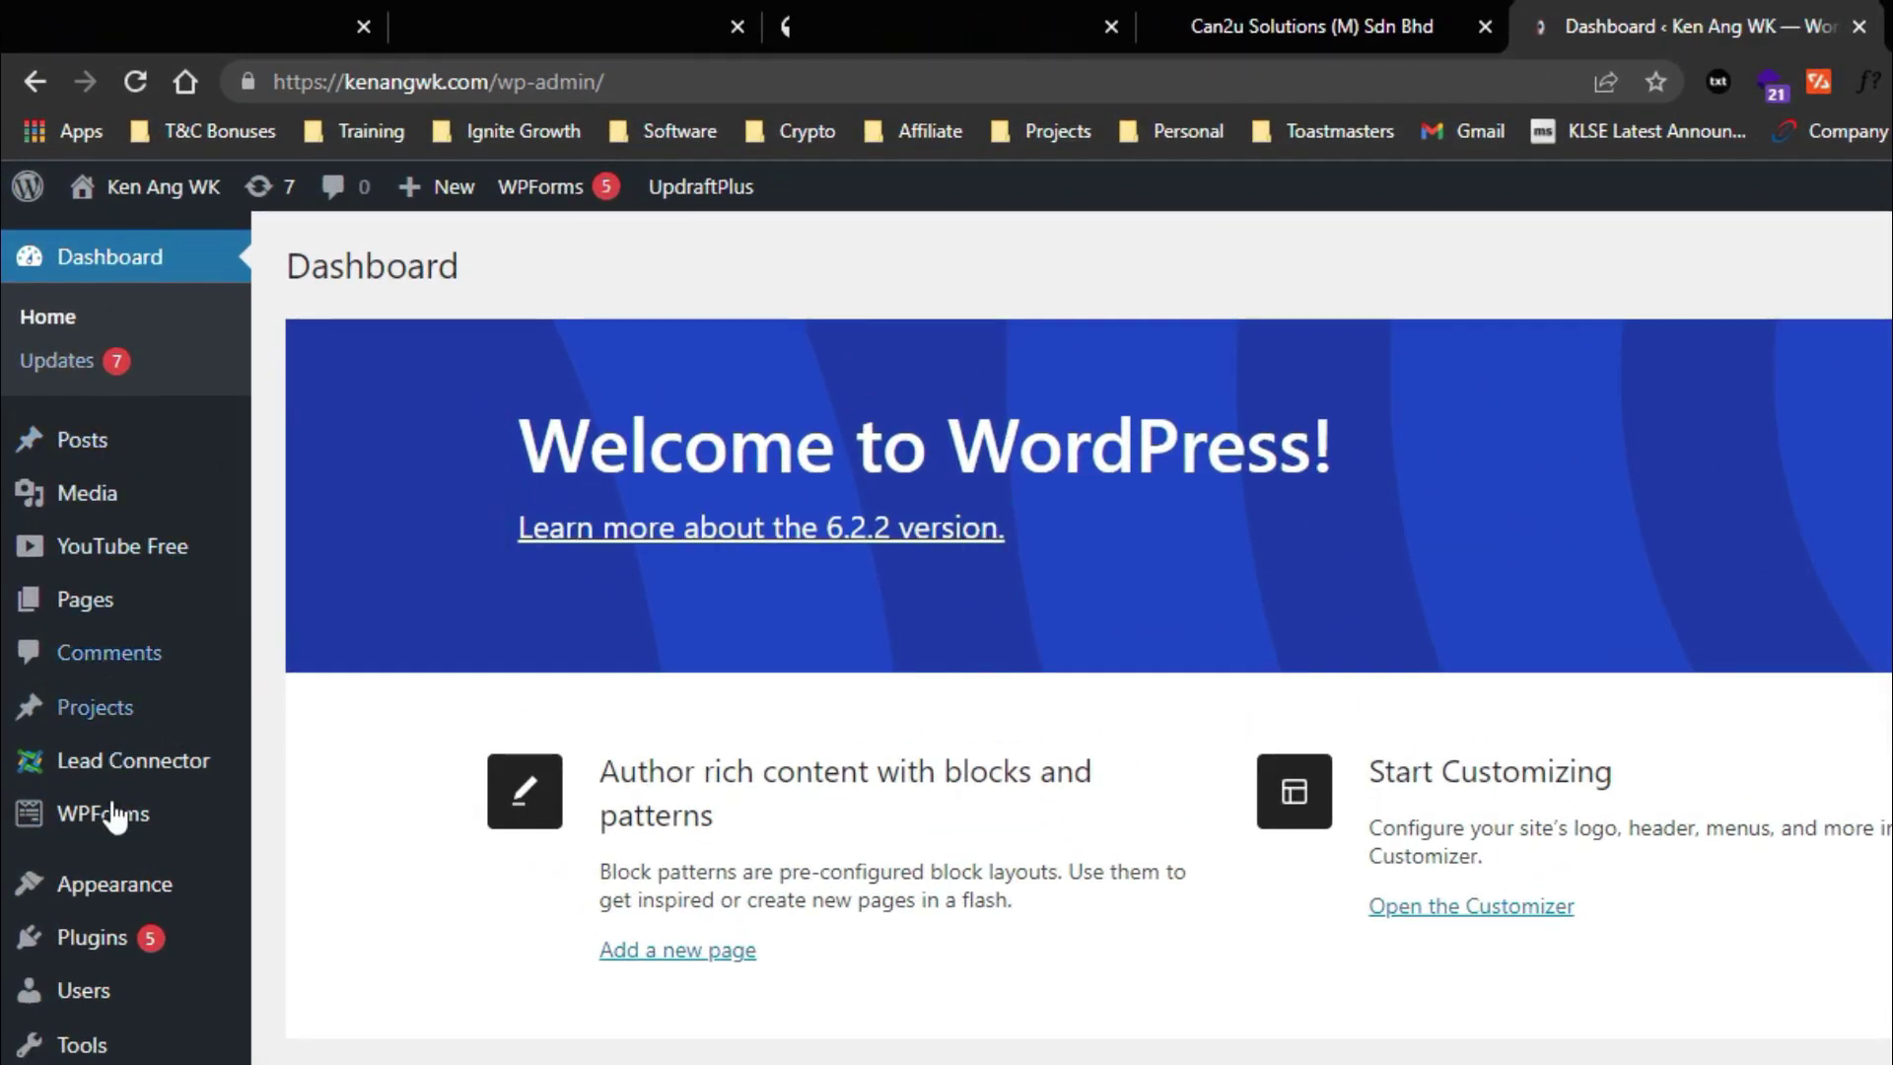
{"action": "left_click", "coordinate": [121, 614]}
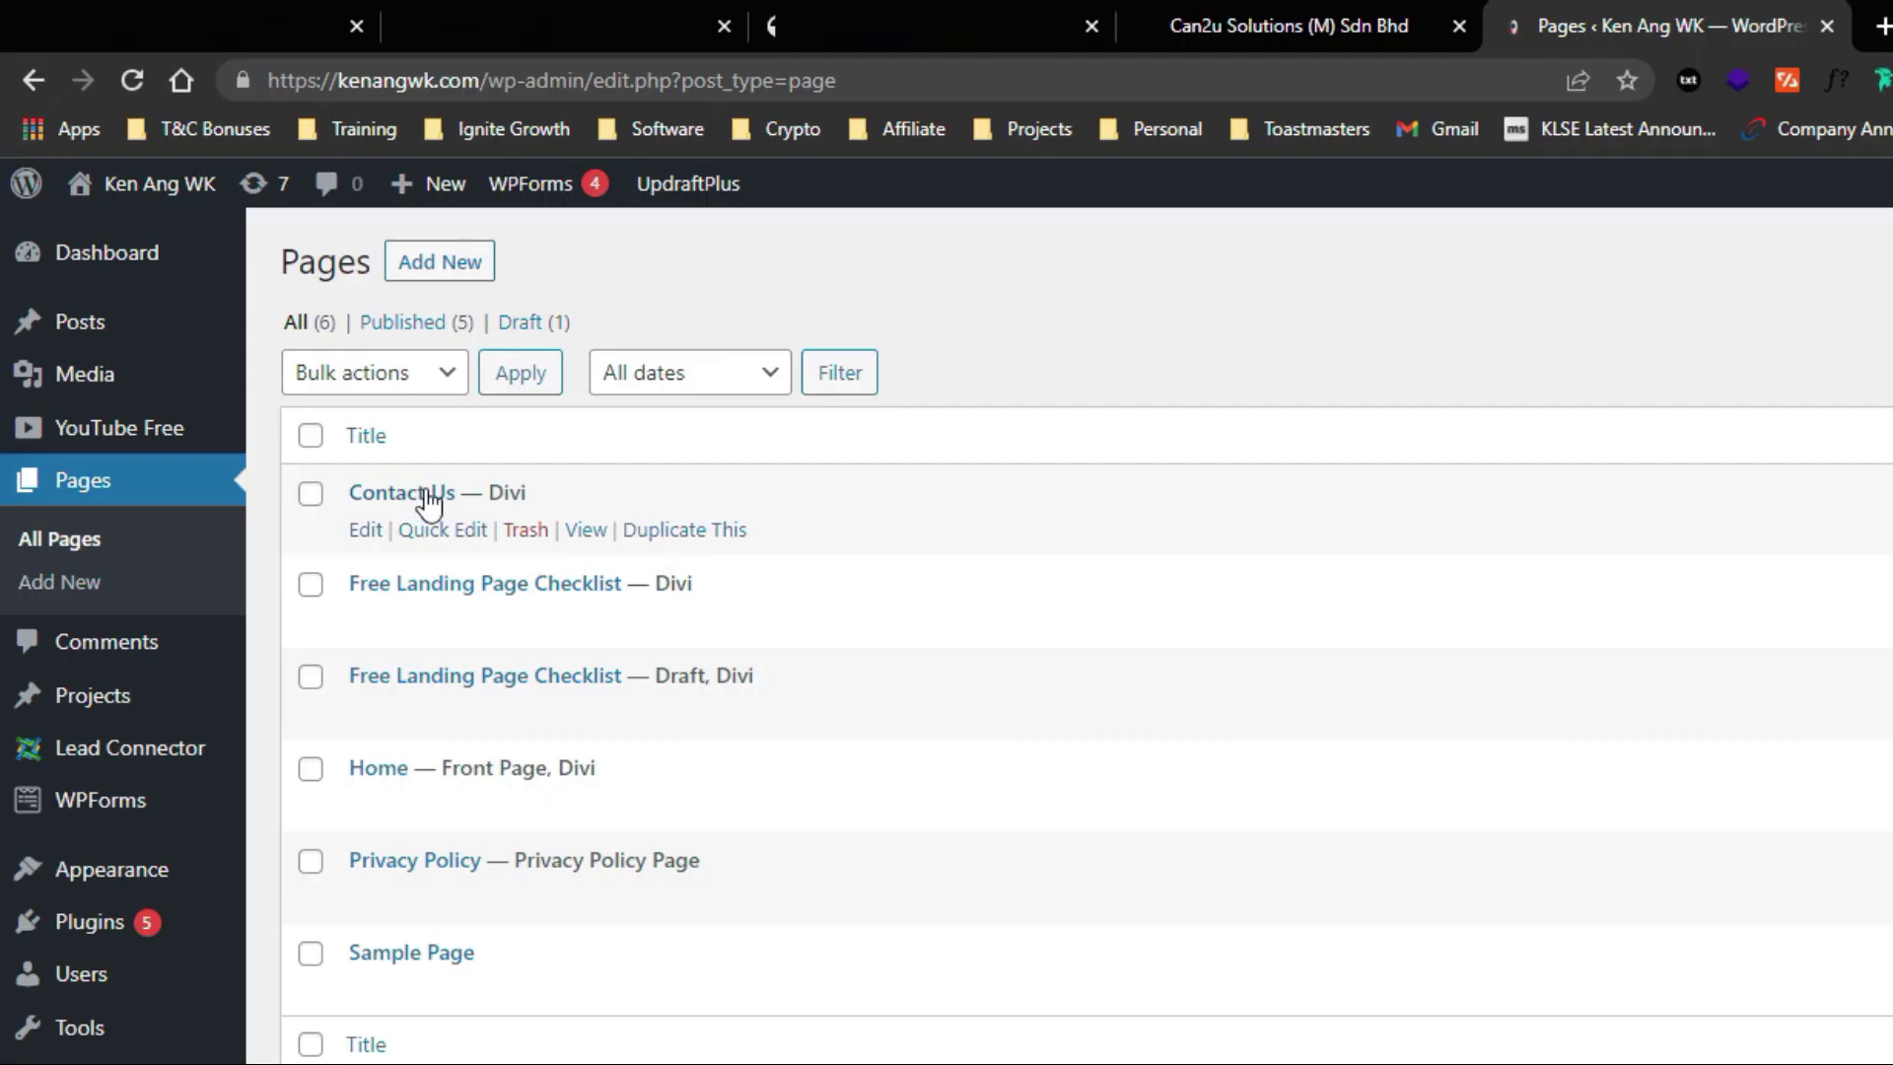
{"action": "left_click", "coordinate": [424, 498]}
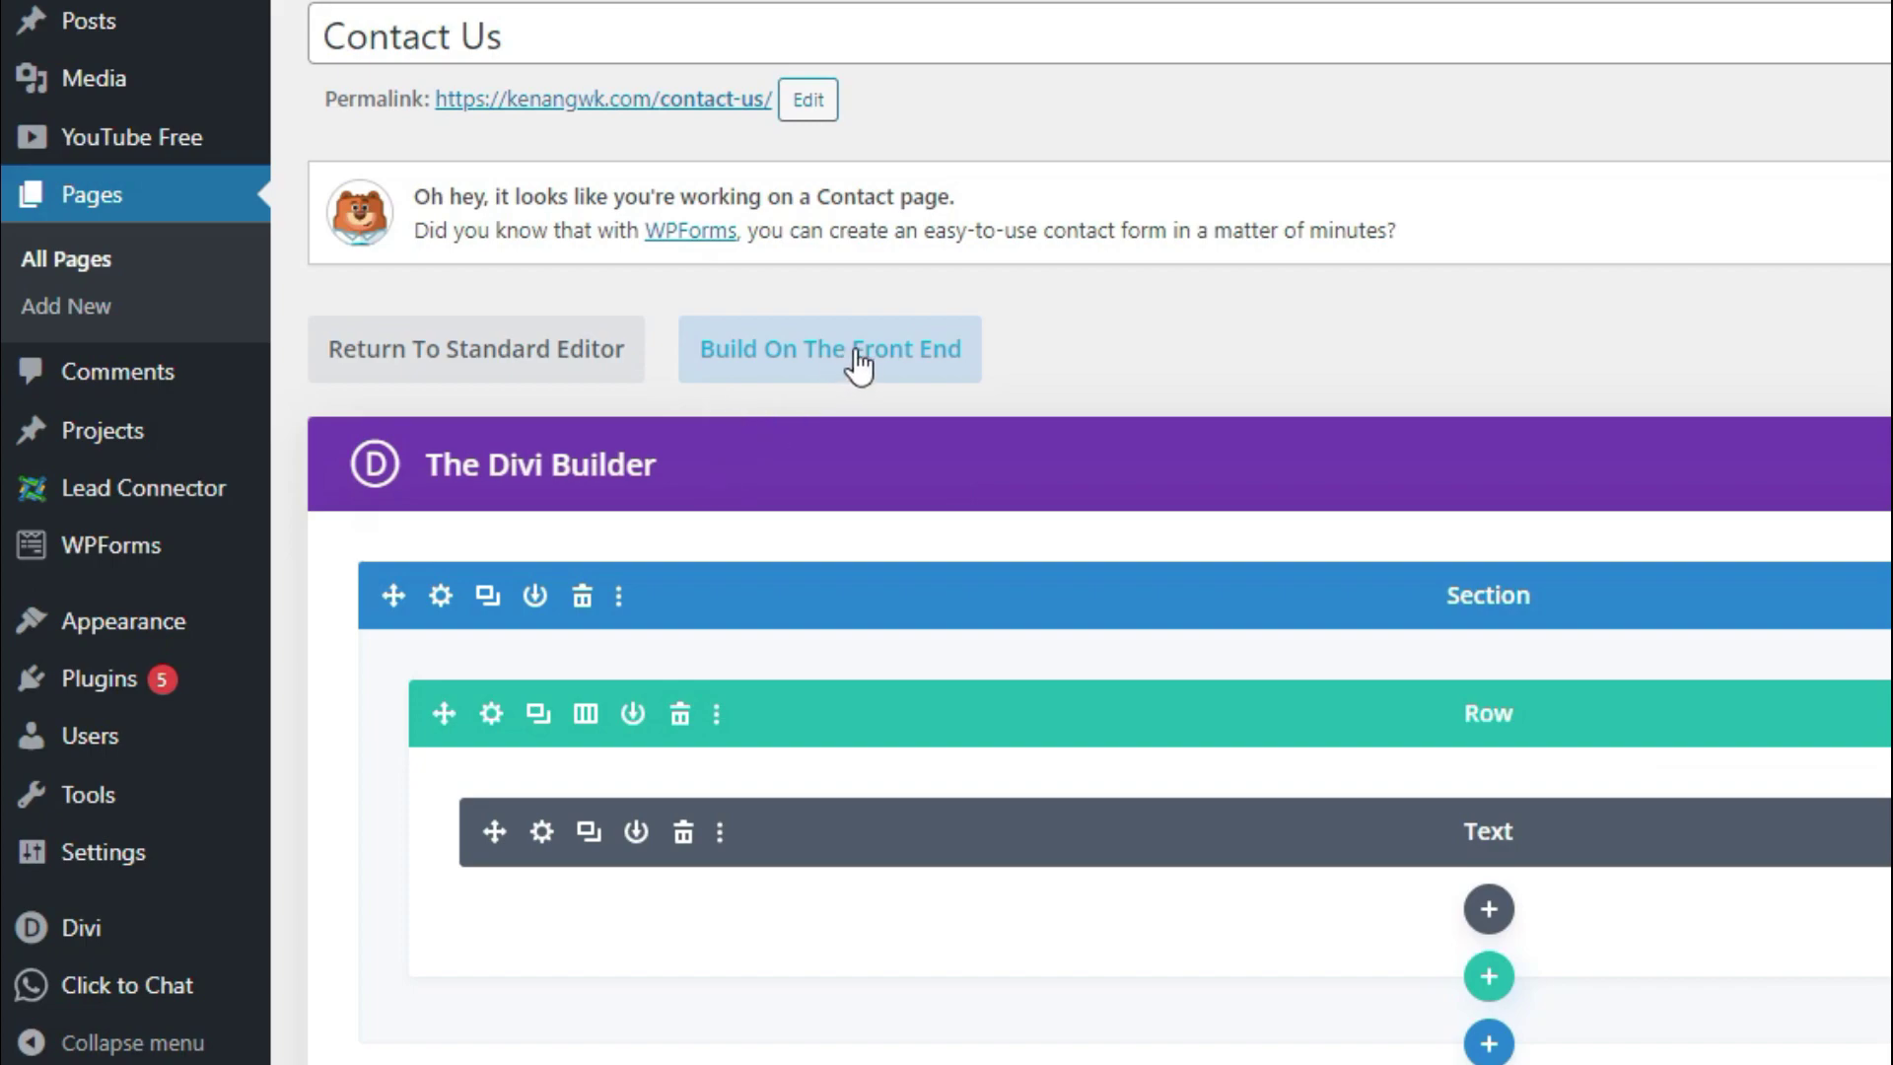
{"action": "left_click", "coordinate": [913, 363]}
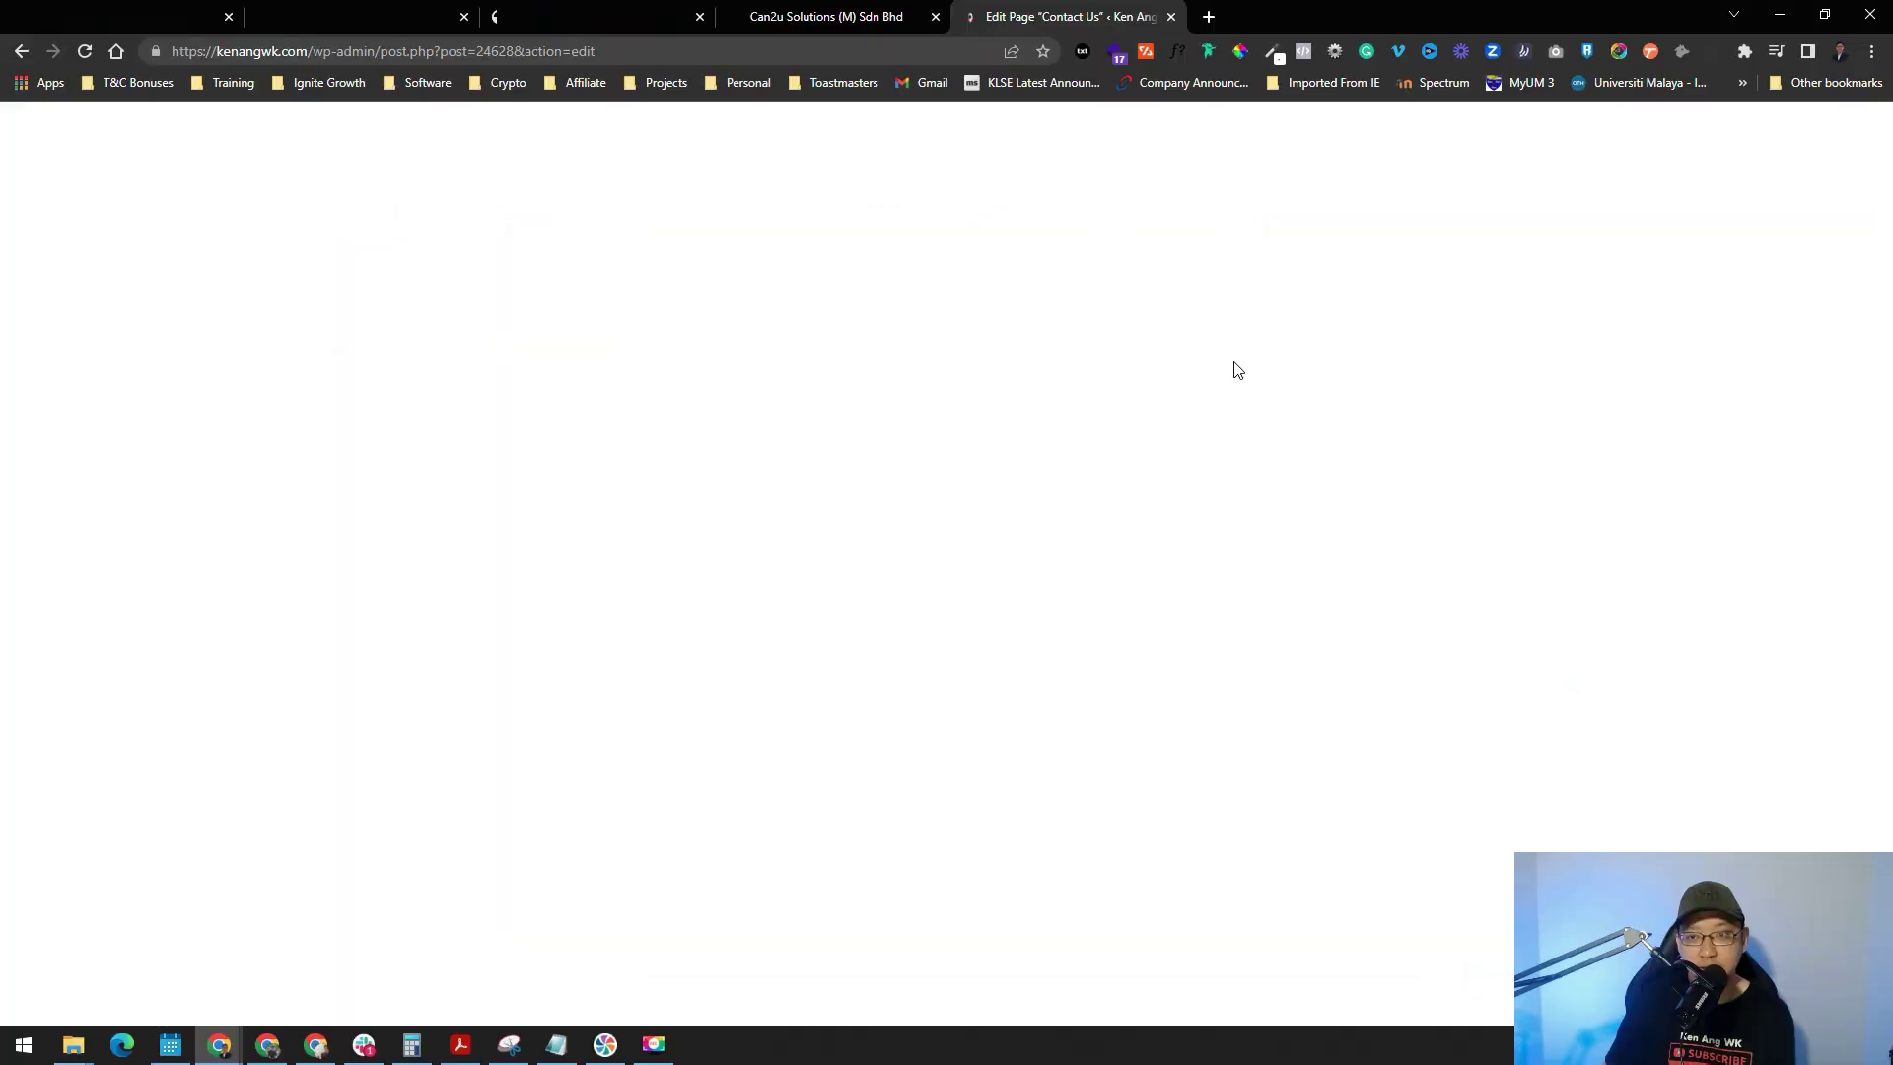
{"action": "scroll", "coordinate": [951, 484], "scroll_direction": "down", "scroll_amount": 2}
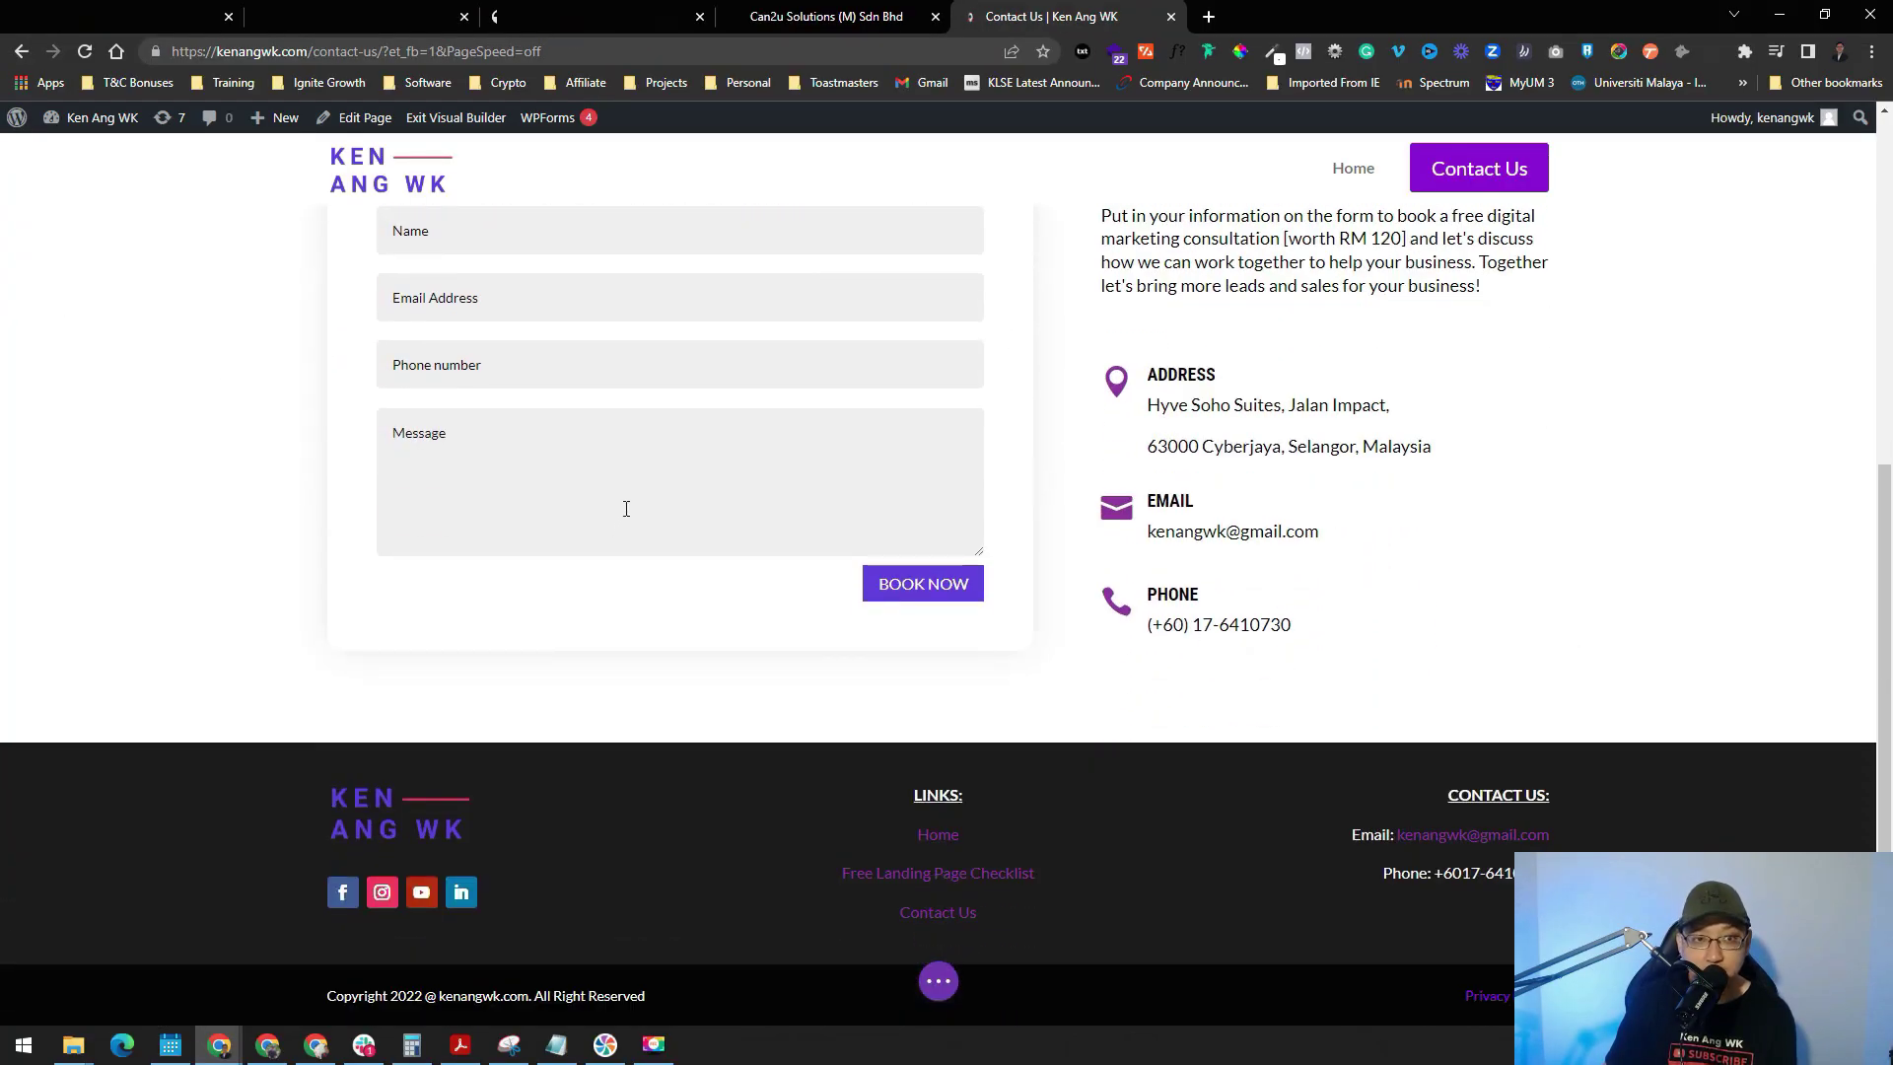
{"action": "scroll", "coordinate": [625, 509], "scroll_direction": "up", "scroll_amount": 1}
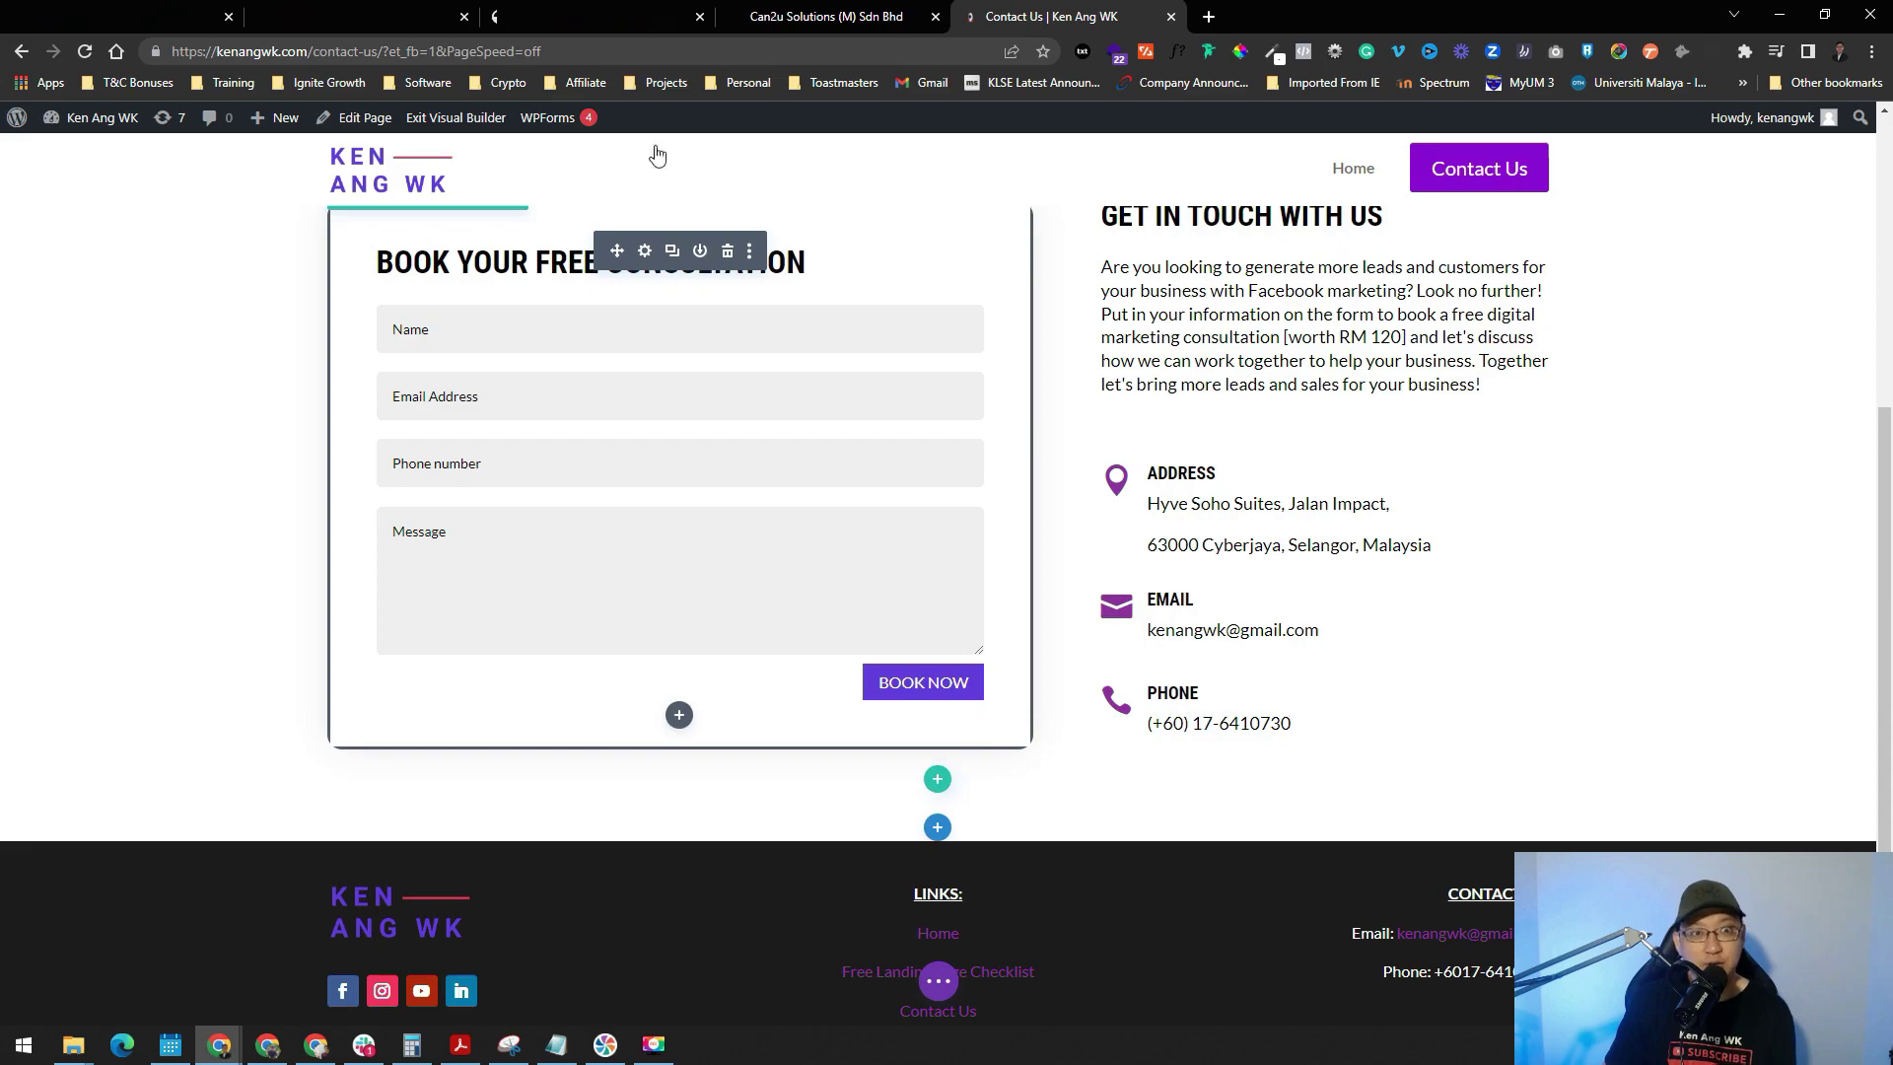
- Switch back to GoHighLevel and copy the embed code of the Agency Meeting - Test calendar
{"action": "key", "text": "ctrl+shift+Tab"}
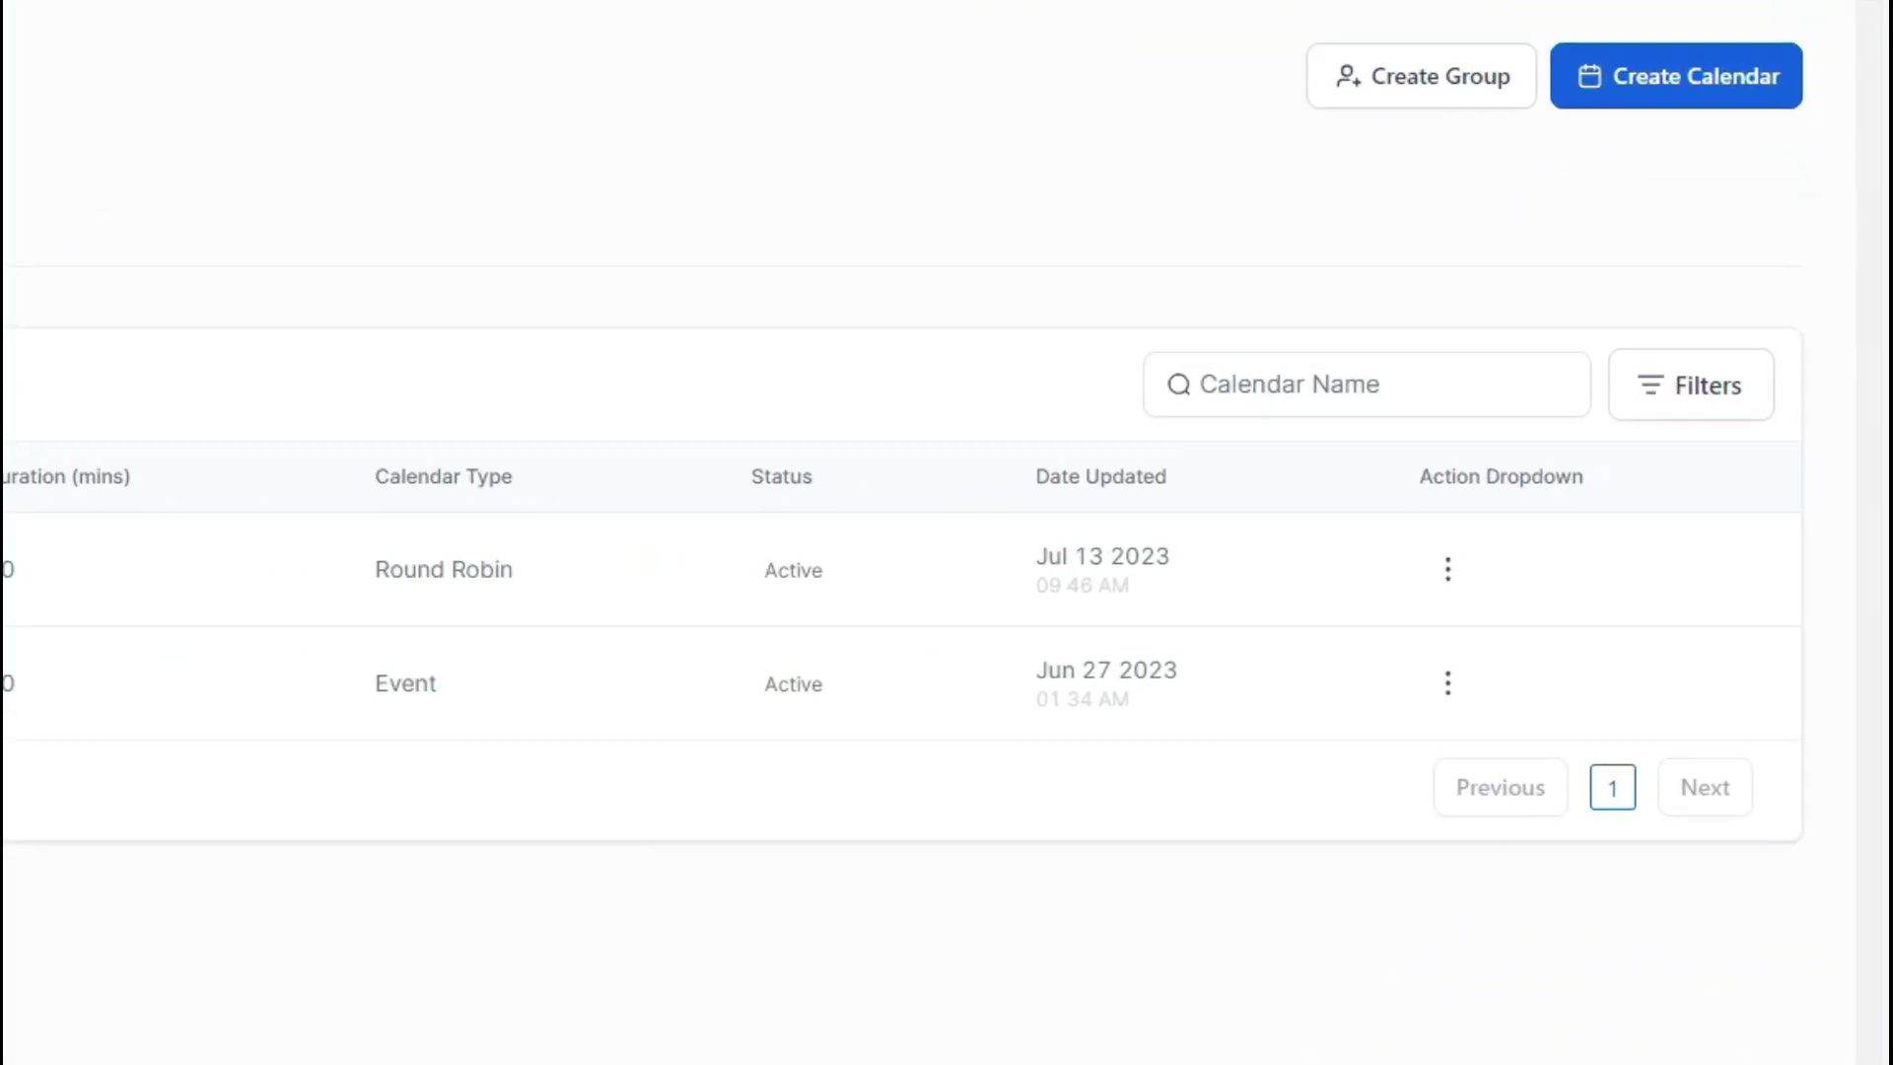
{"action": "left_click", "coordinate": [1627, 541]}
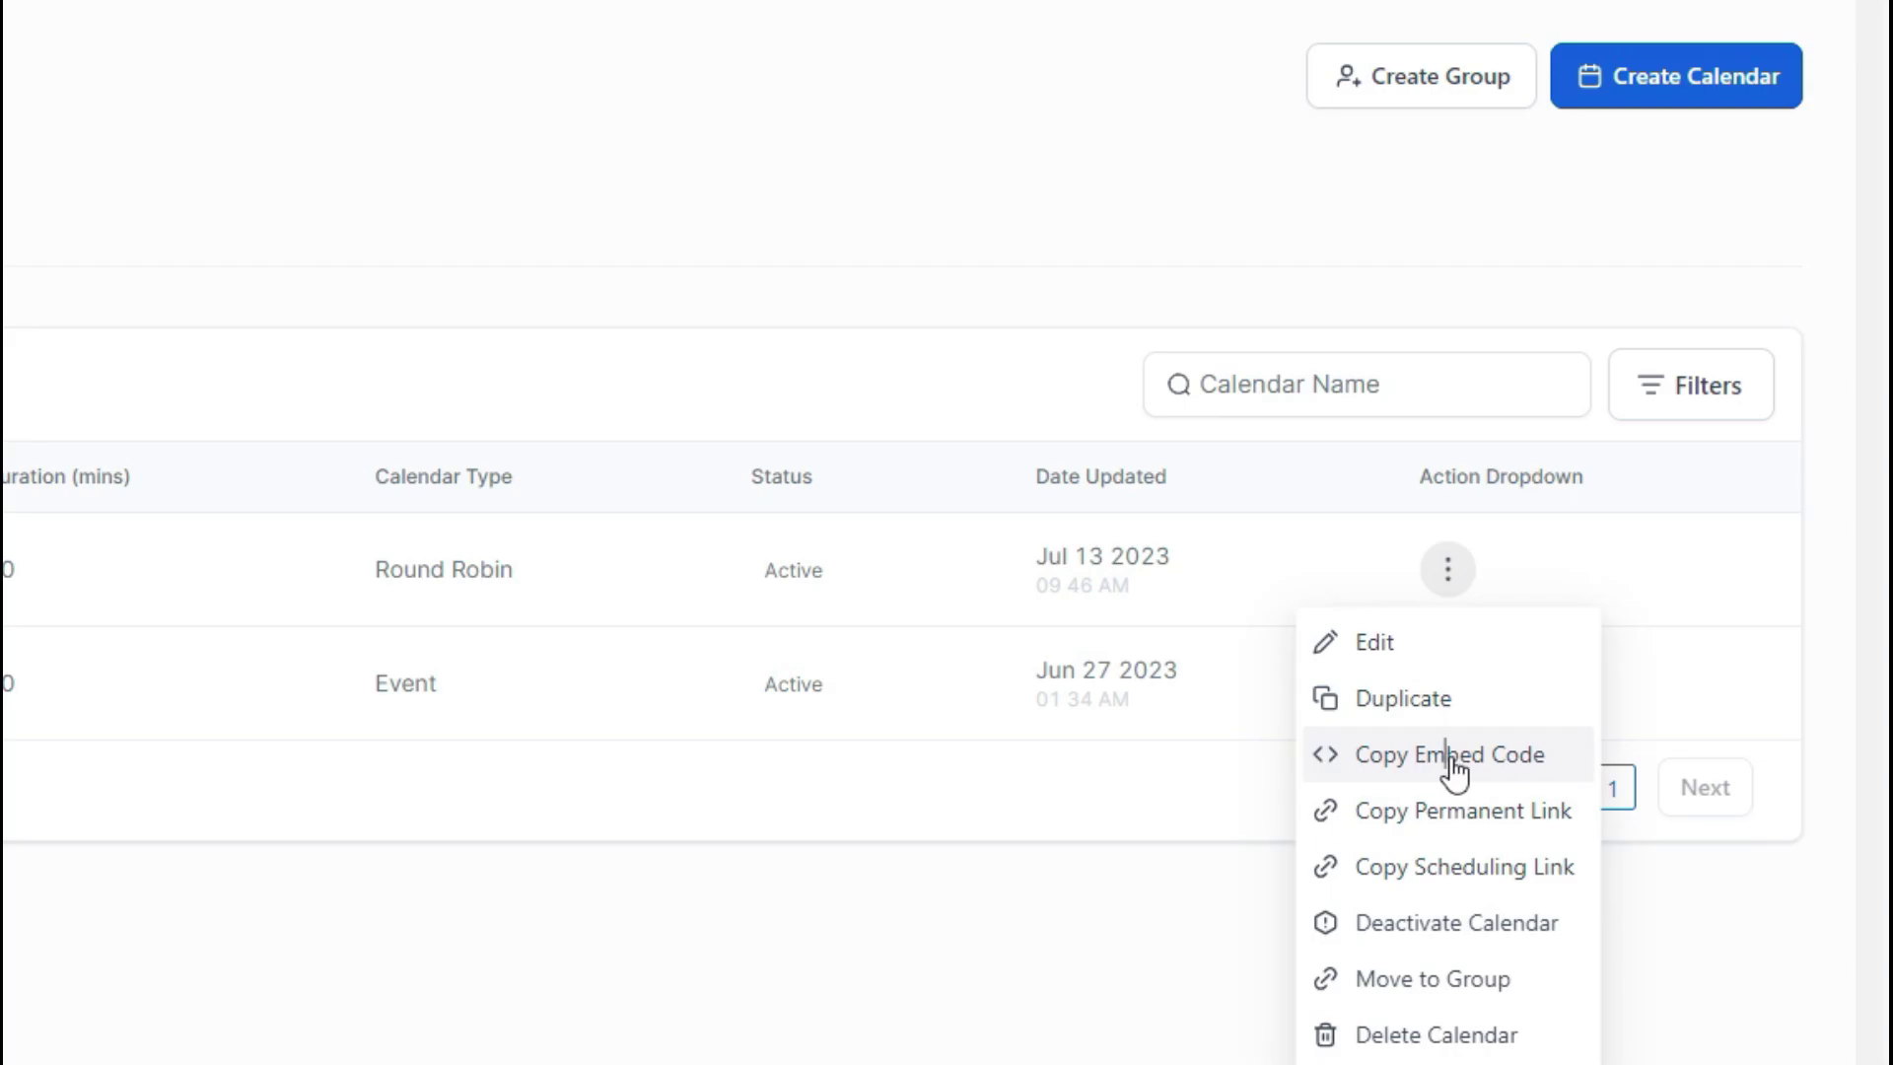
{"action": "left_click", "coordinate": [1454, 772]}
- Insert a Code module below the consultation form on the WordPress Contact Us page, containing the copied calendar embed code
{"action": "key", "text": "ctrl+Tab"}
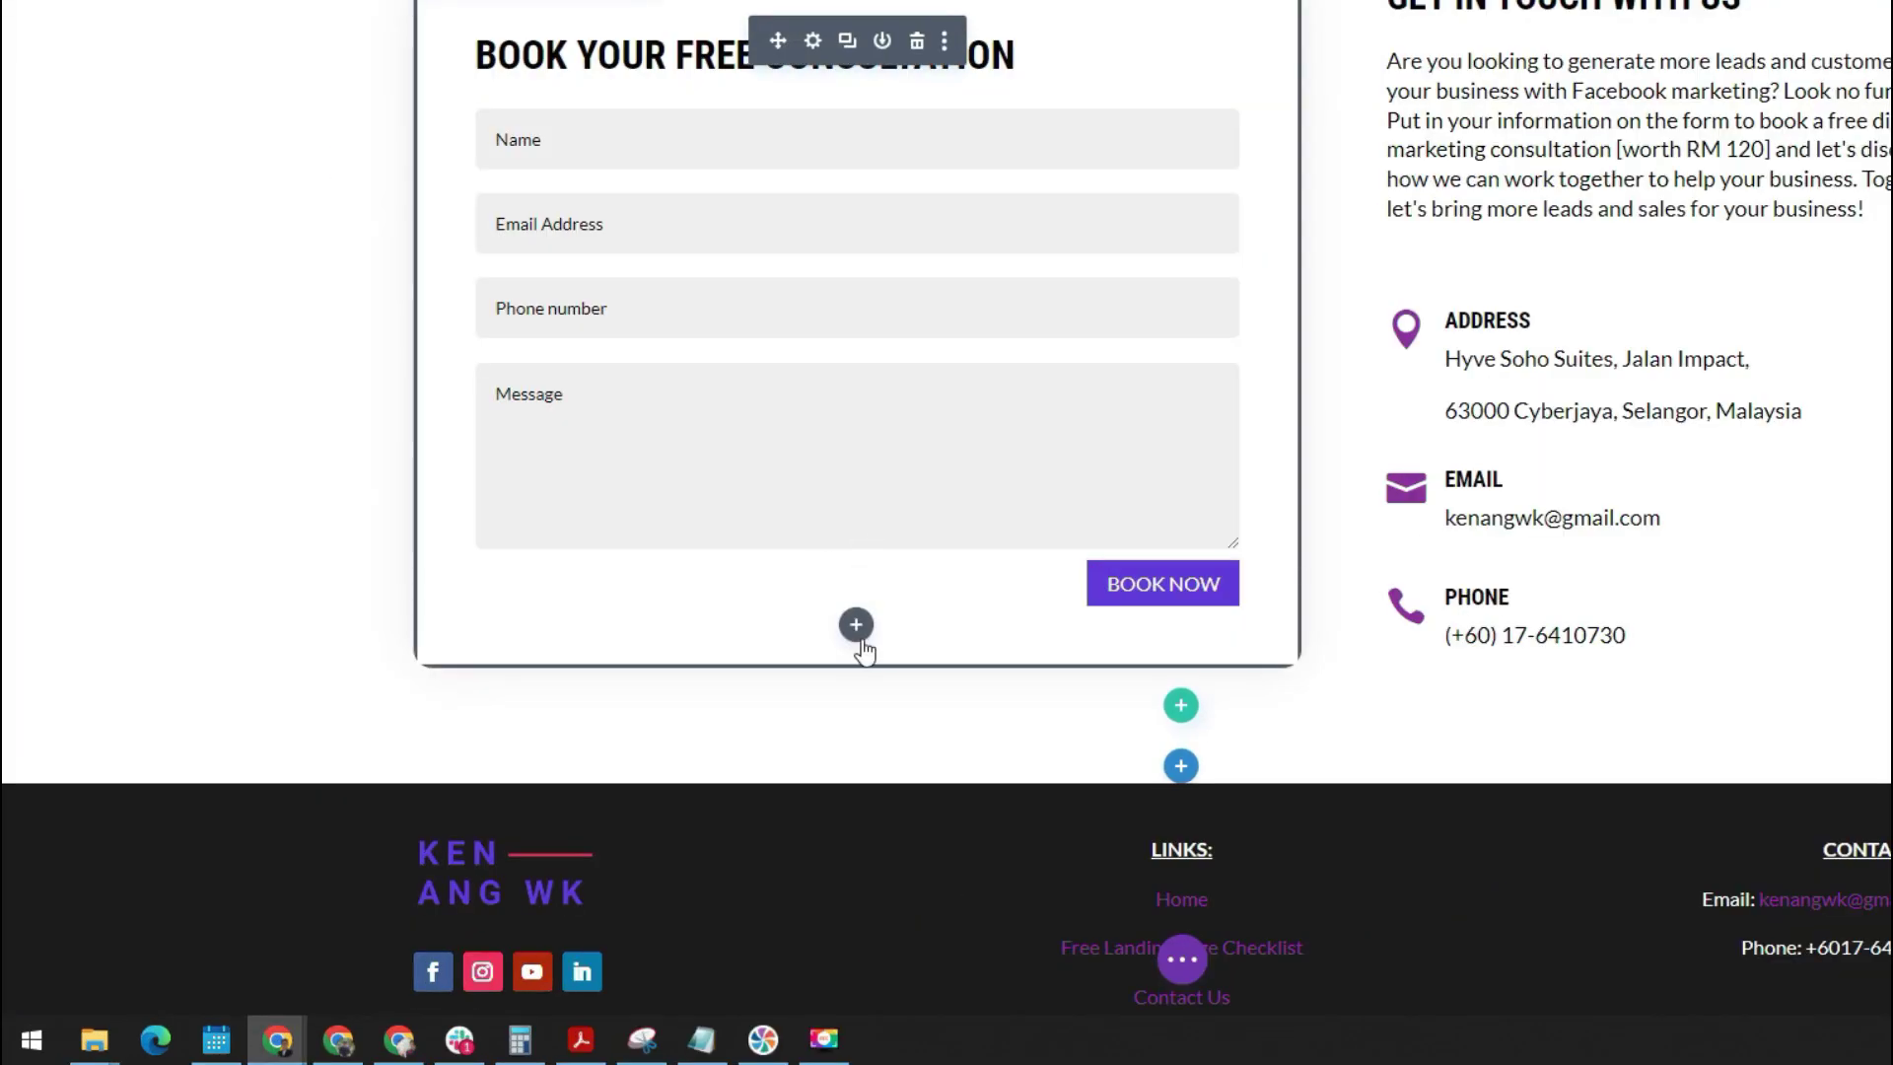
{"action": "left_click", "coordinate": [856, 624]}
{"action": "type", "text": "code"}
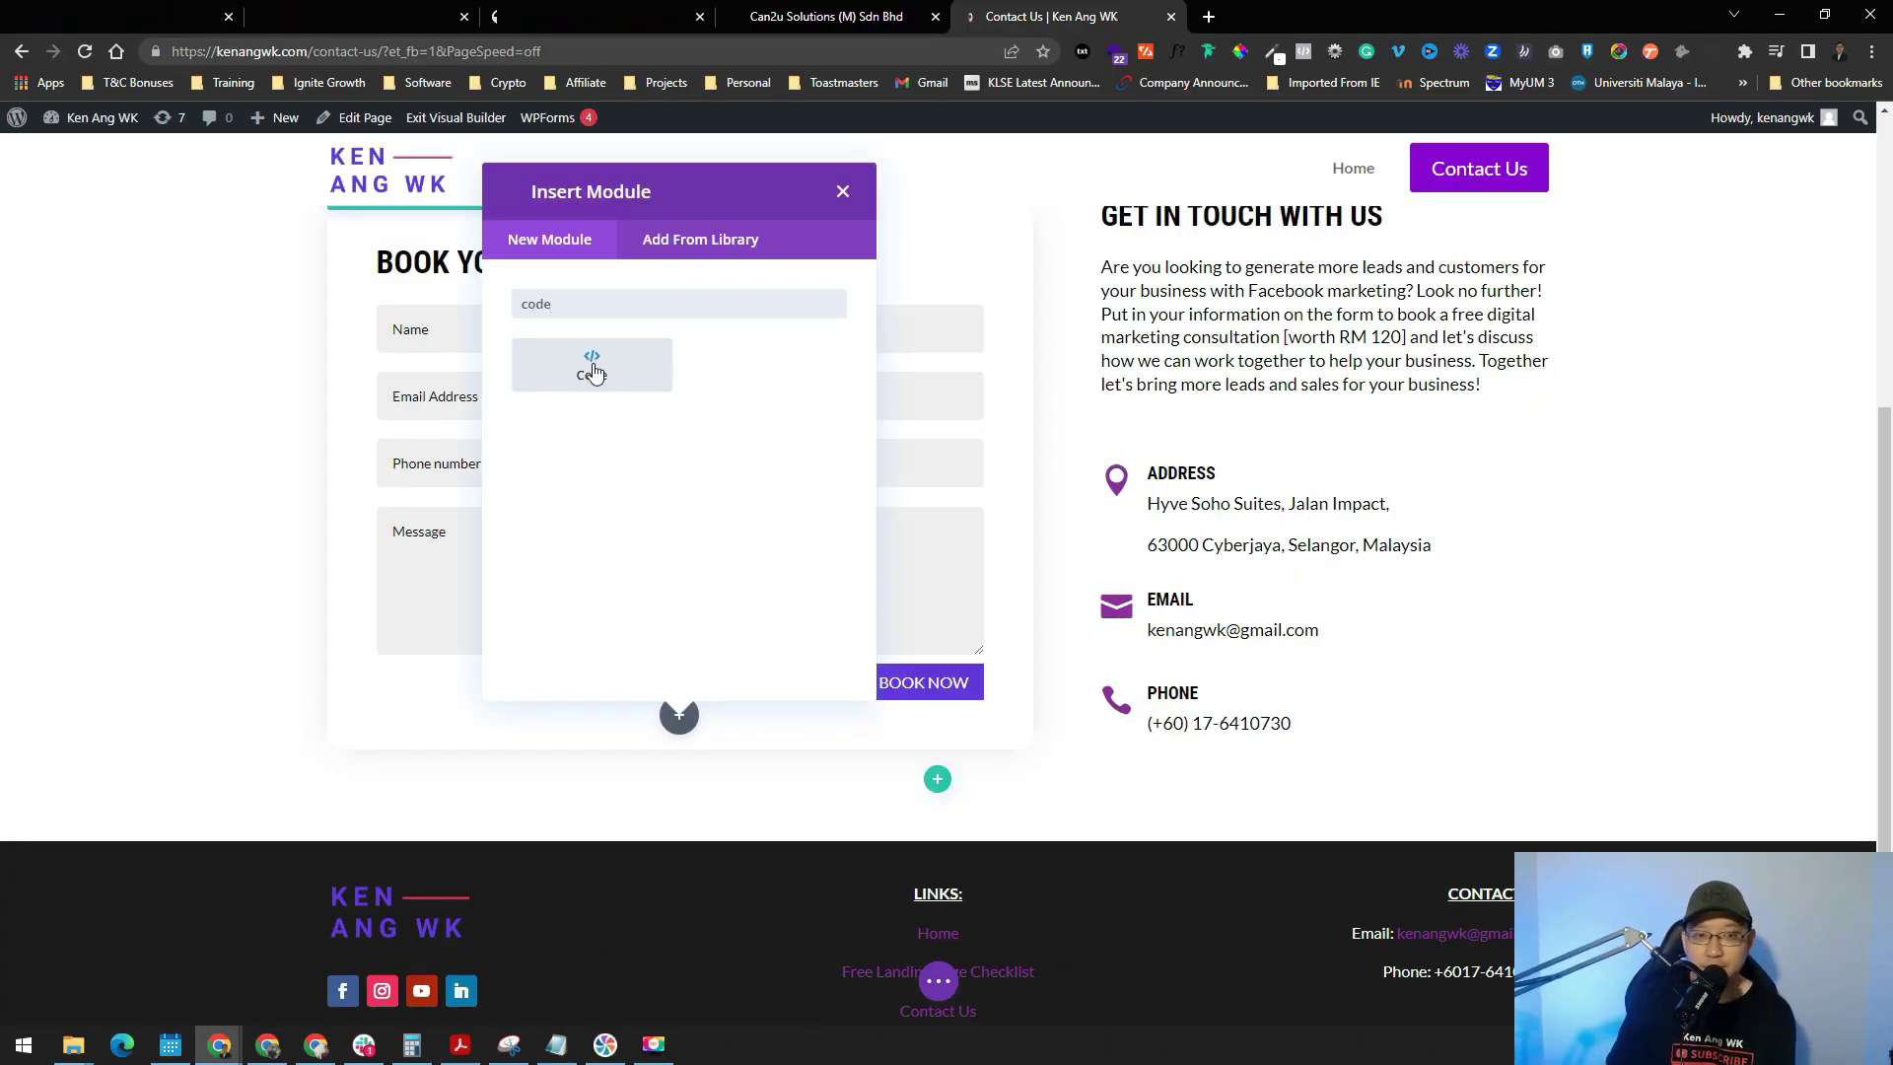
{"action": "left_click", "coordinate": [592, 373]}
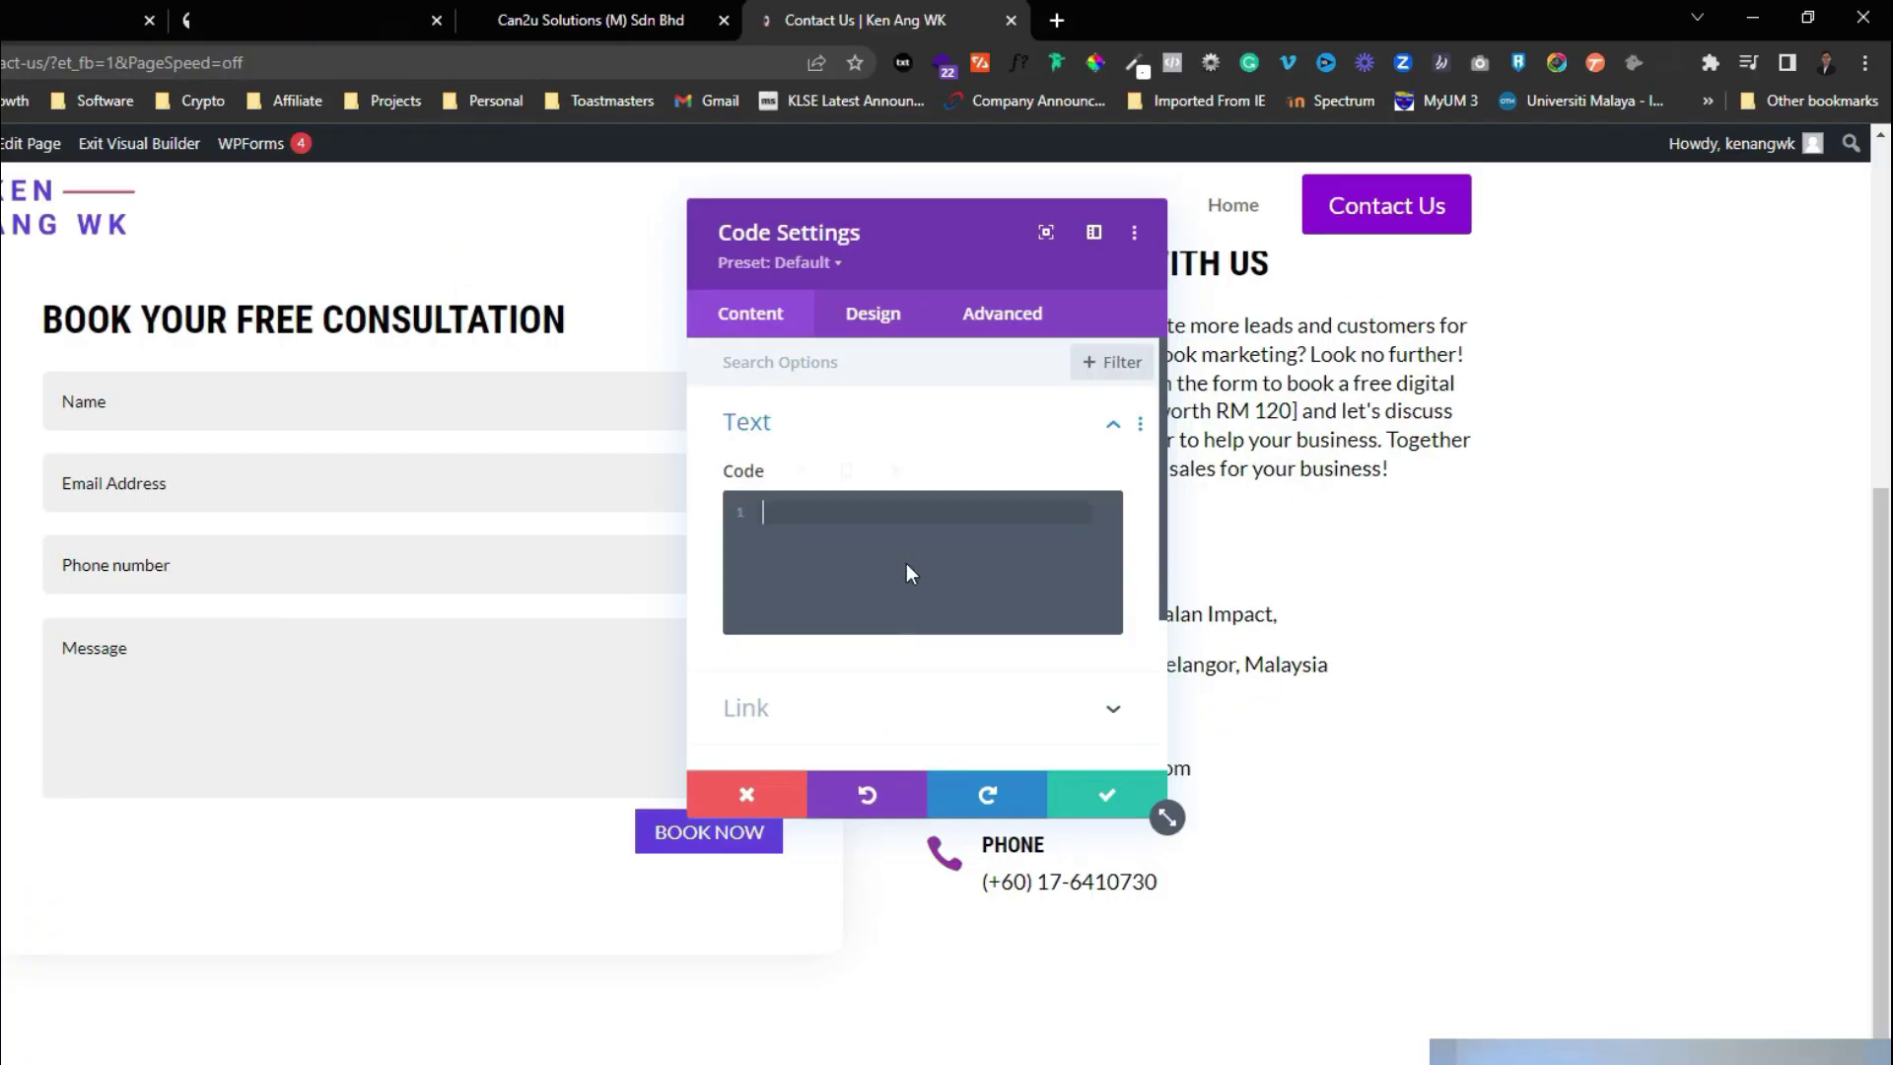
{"action": "key", "text": "ctrl+v"}
{"action": "left_click", "coordinate": [1106, 794]}
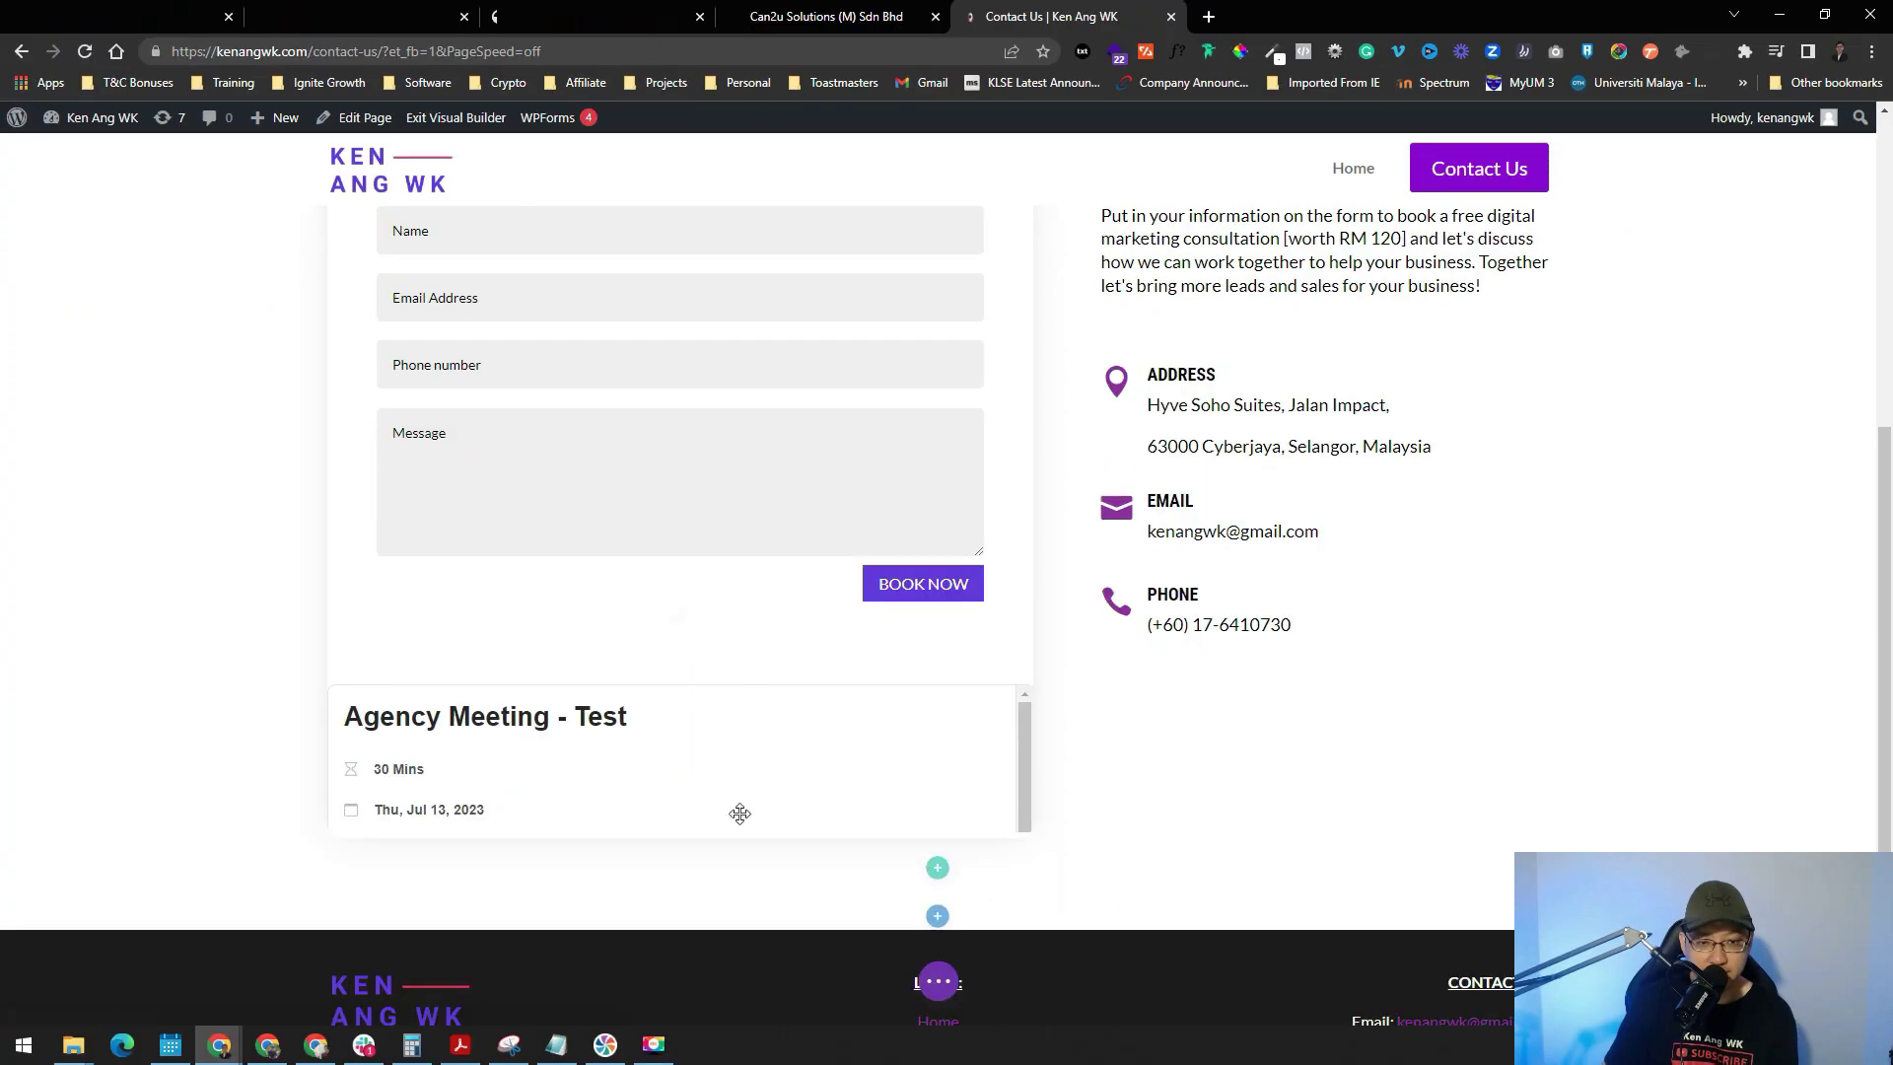
- Save the Contact Us page in Divi and open its live version in a new tab to examine the embedded booking calendar
{"action": "scroll", "coordinate": [855, 545], "scroll_direction": "up", "scroll_amount": 2}
{"action": "left_click", "coordinate": [1134, 227]}
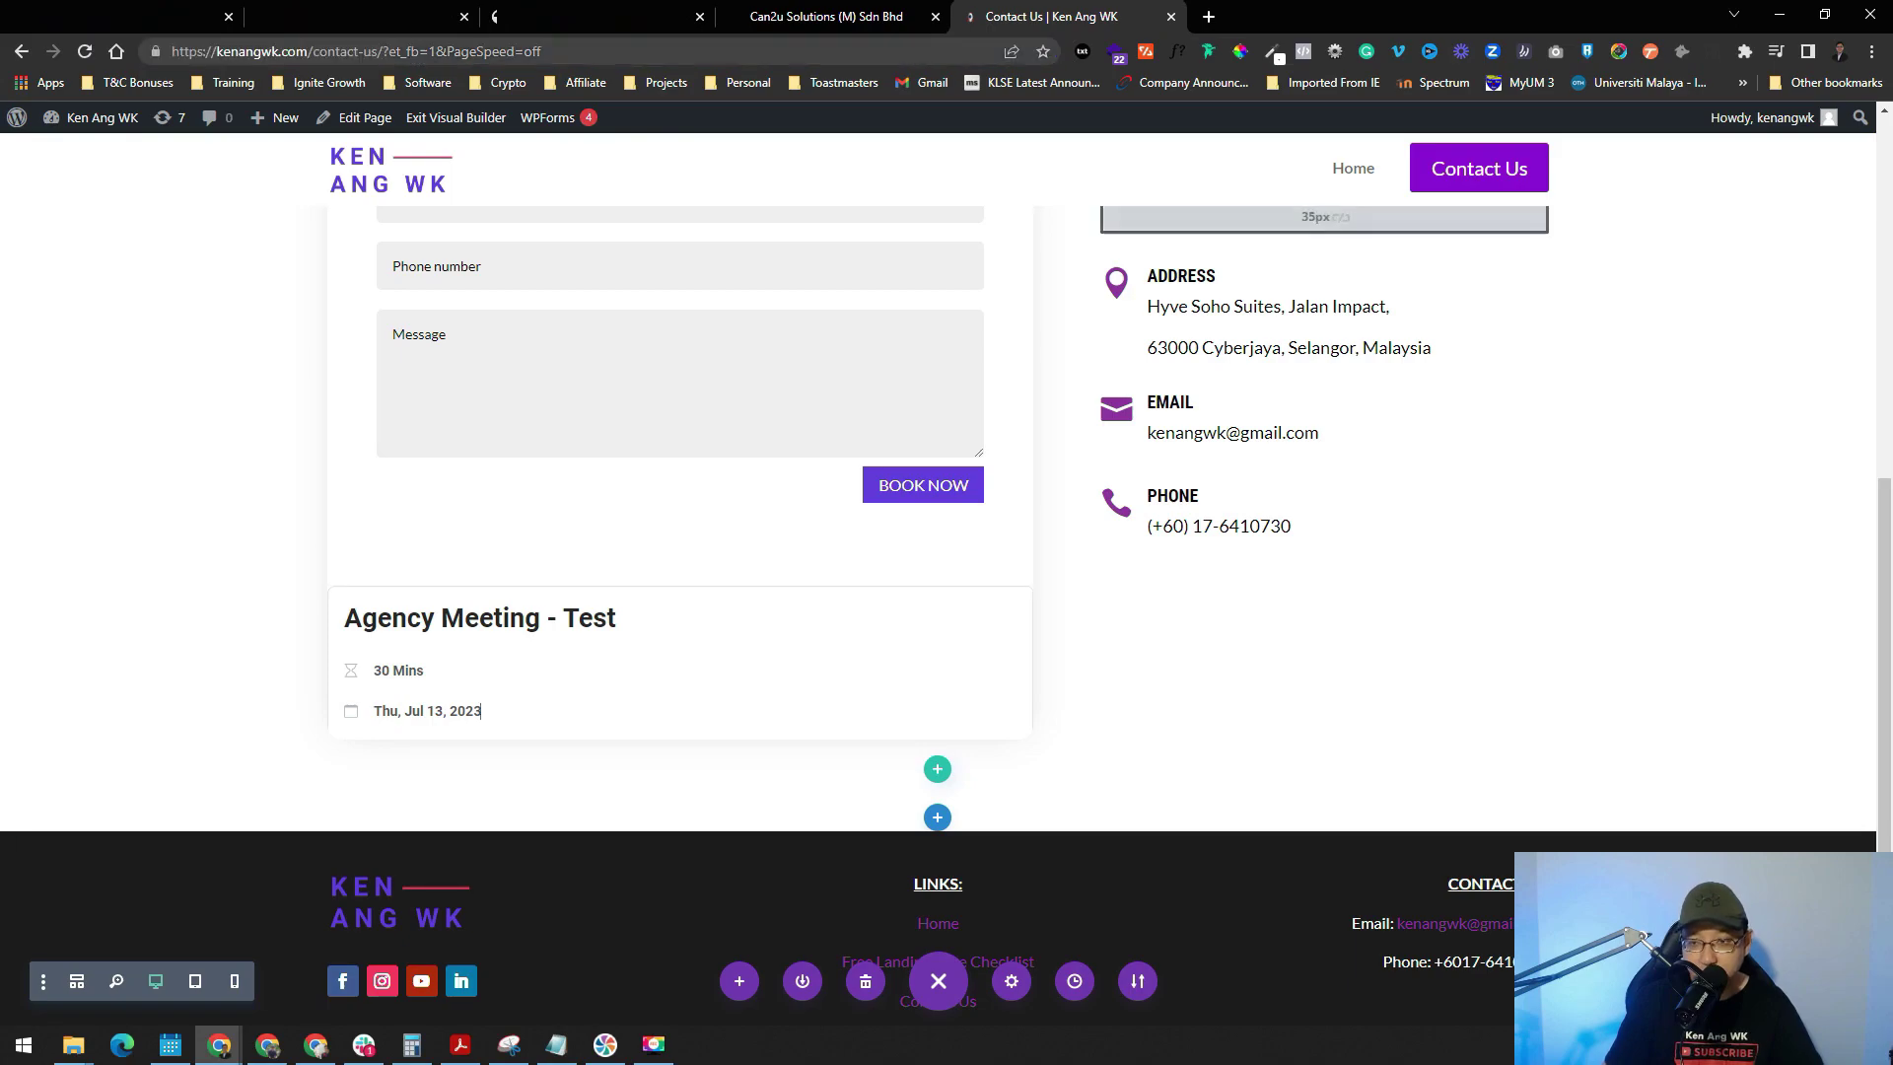
{"action": "left_click", "coordinate": [1203, 10]}
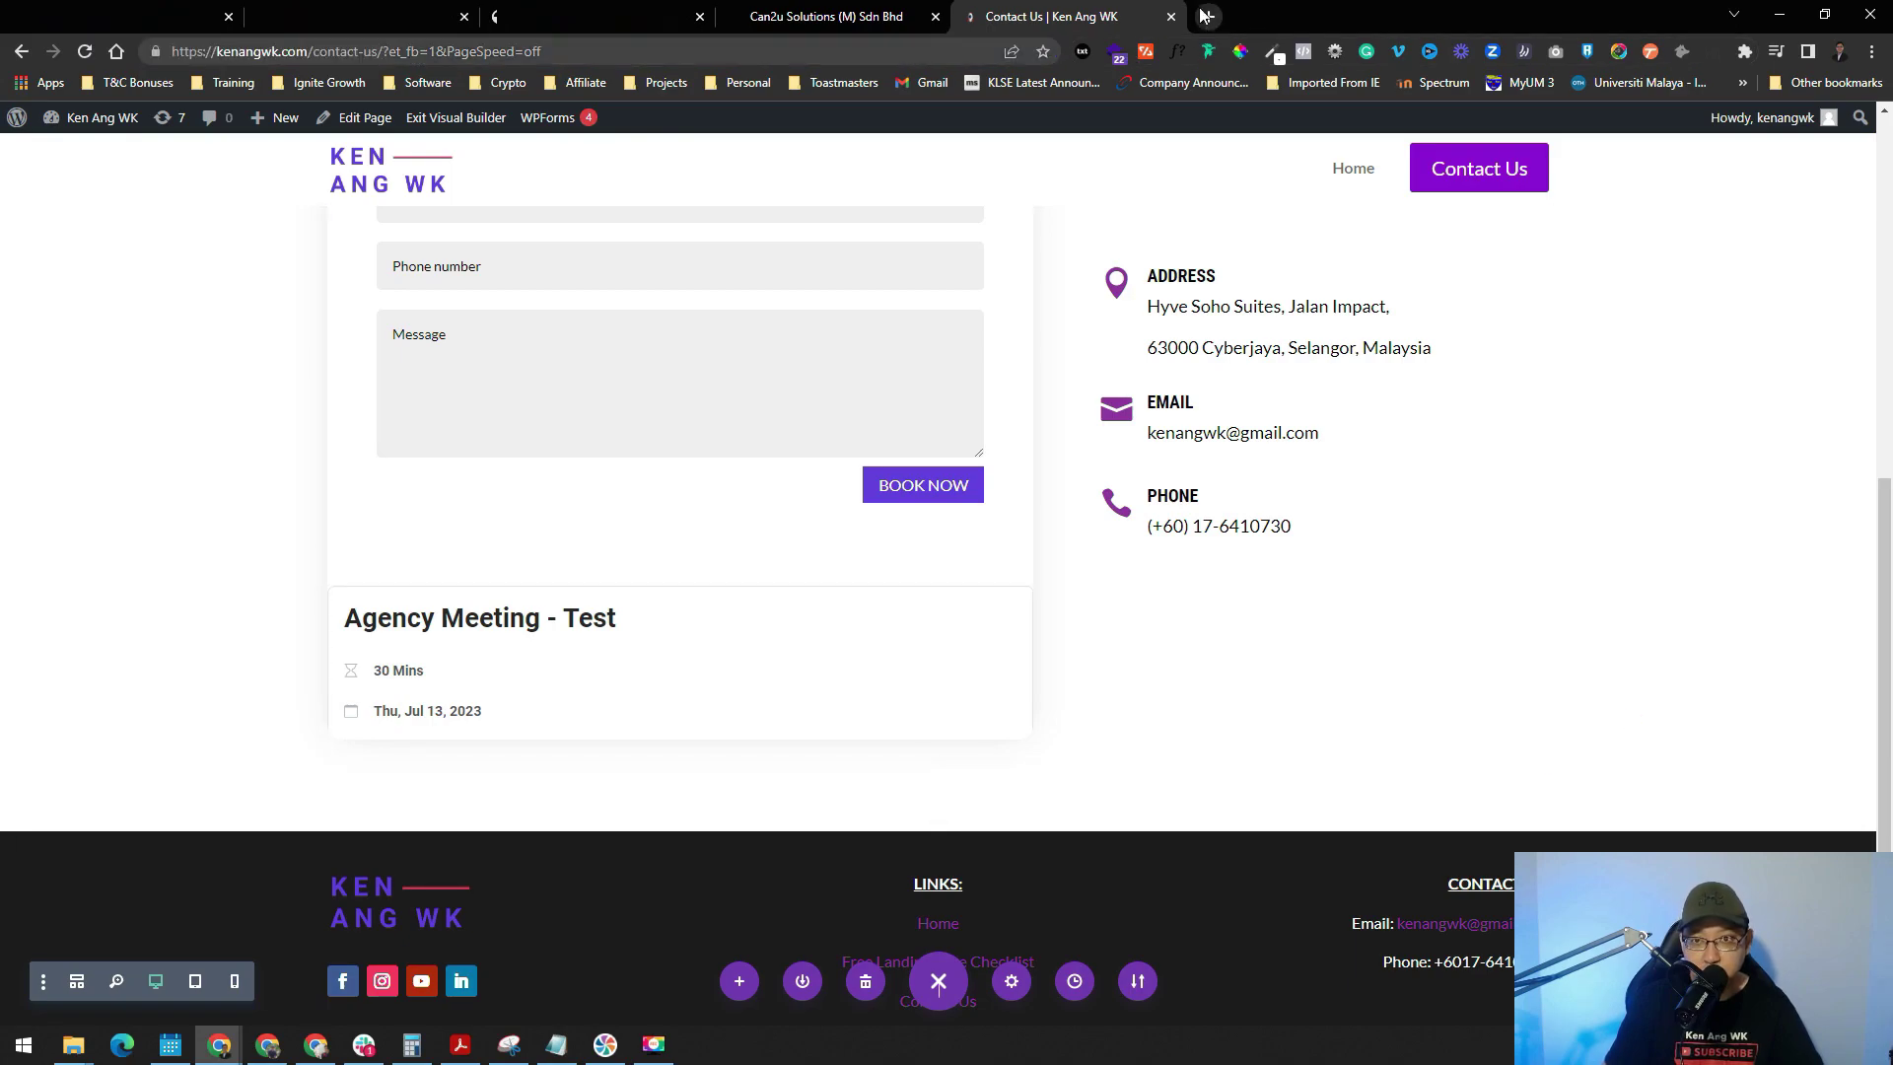
{"action": "scroll", "coordinate": [795, 330], "scroll_direction": "down", "scroll_amount": 4}
{"action": "scroll", "coordinate": [655, 426], "scroll_direction": "up", "scroll_amount": 2}
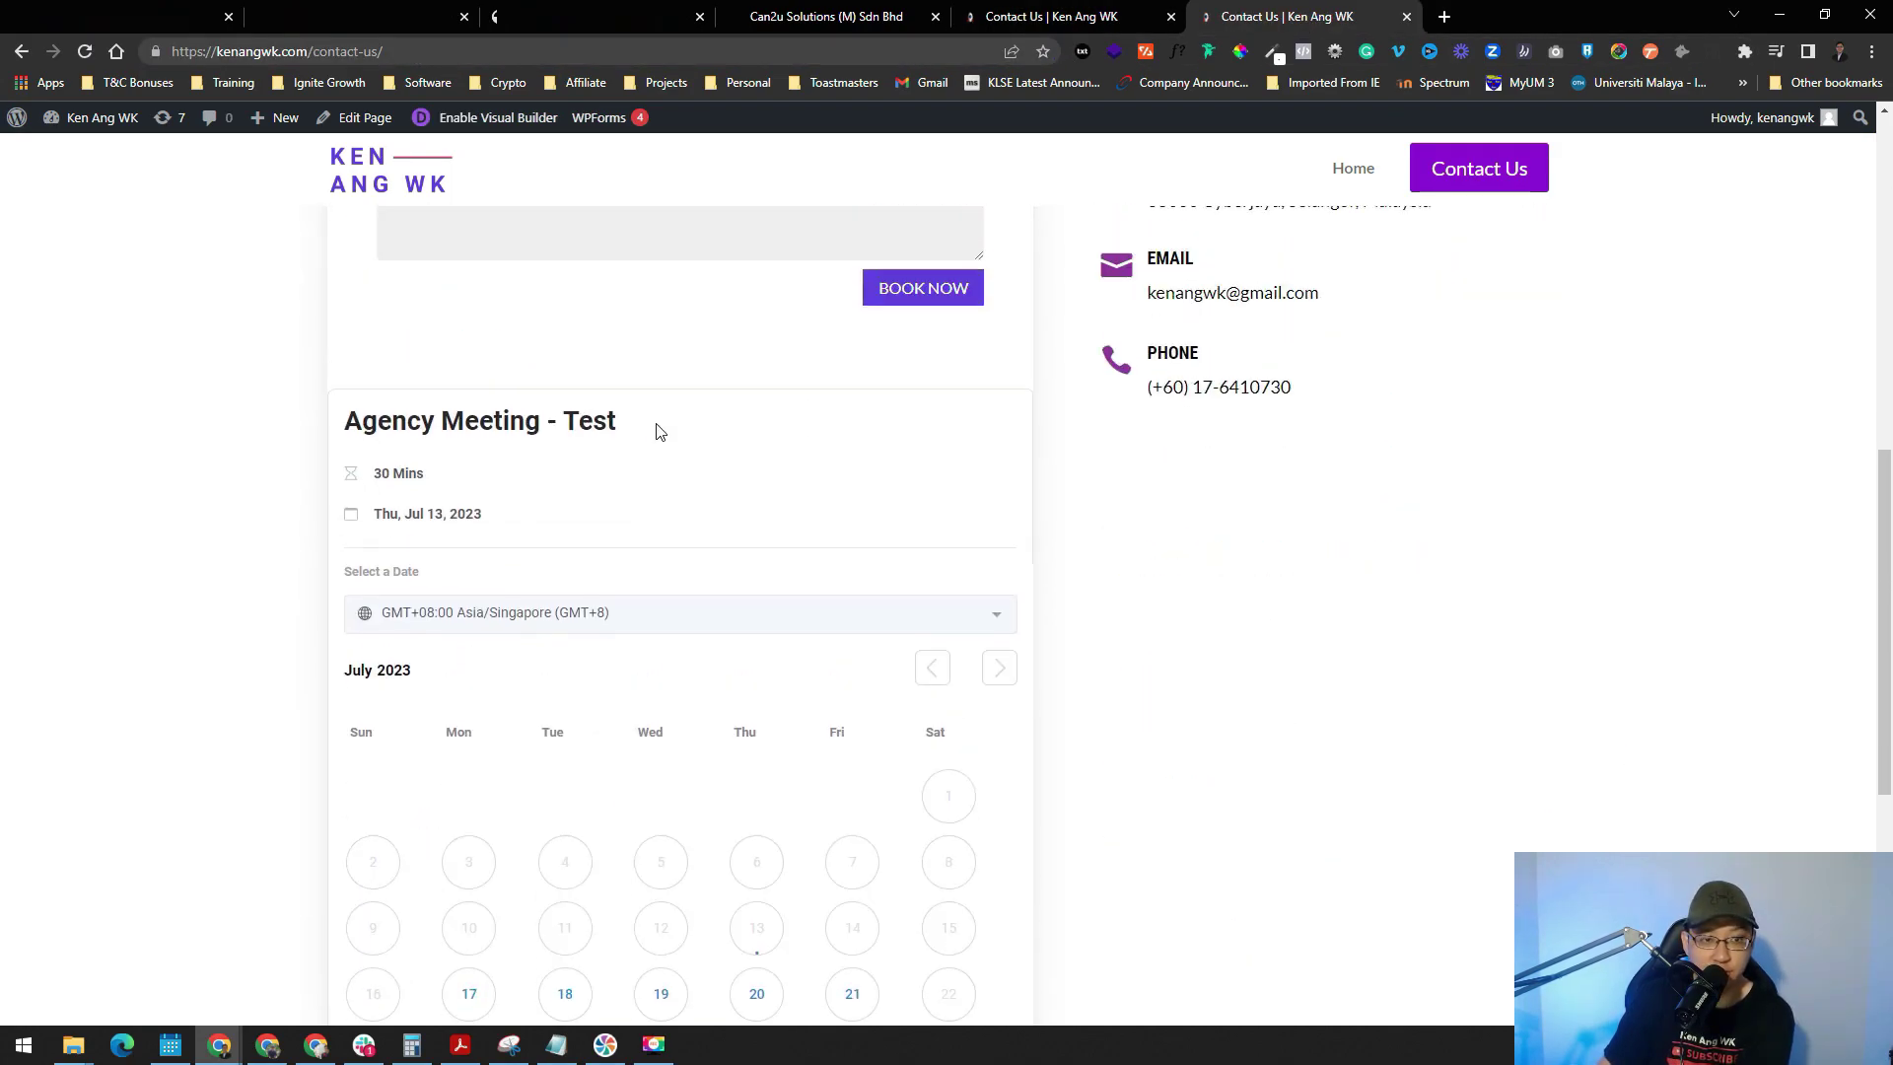
{"action": "scroll", "coordinate": [520, 537], "scroll_direction": "down", "scroll_amount": 6}
{"action": "scroll", "coordinate": [677, 476], "scroll_direction": "up", "scroll_amount": 6}
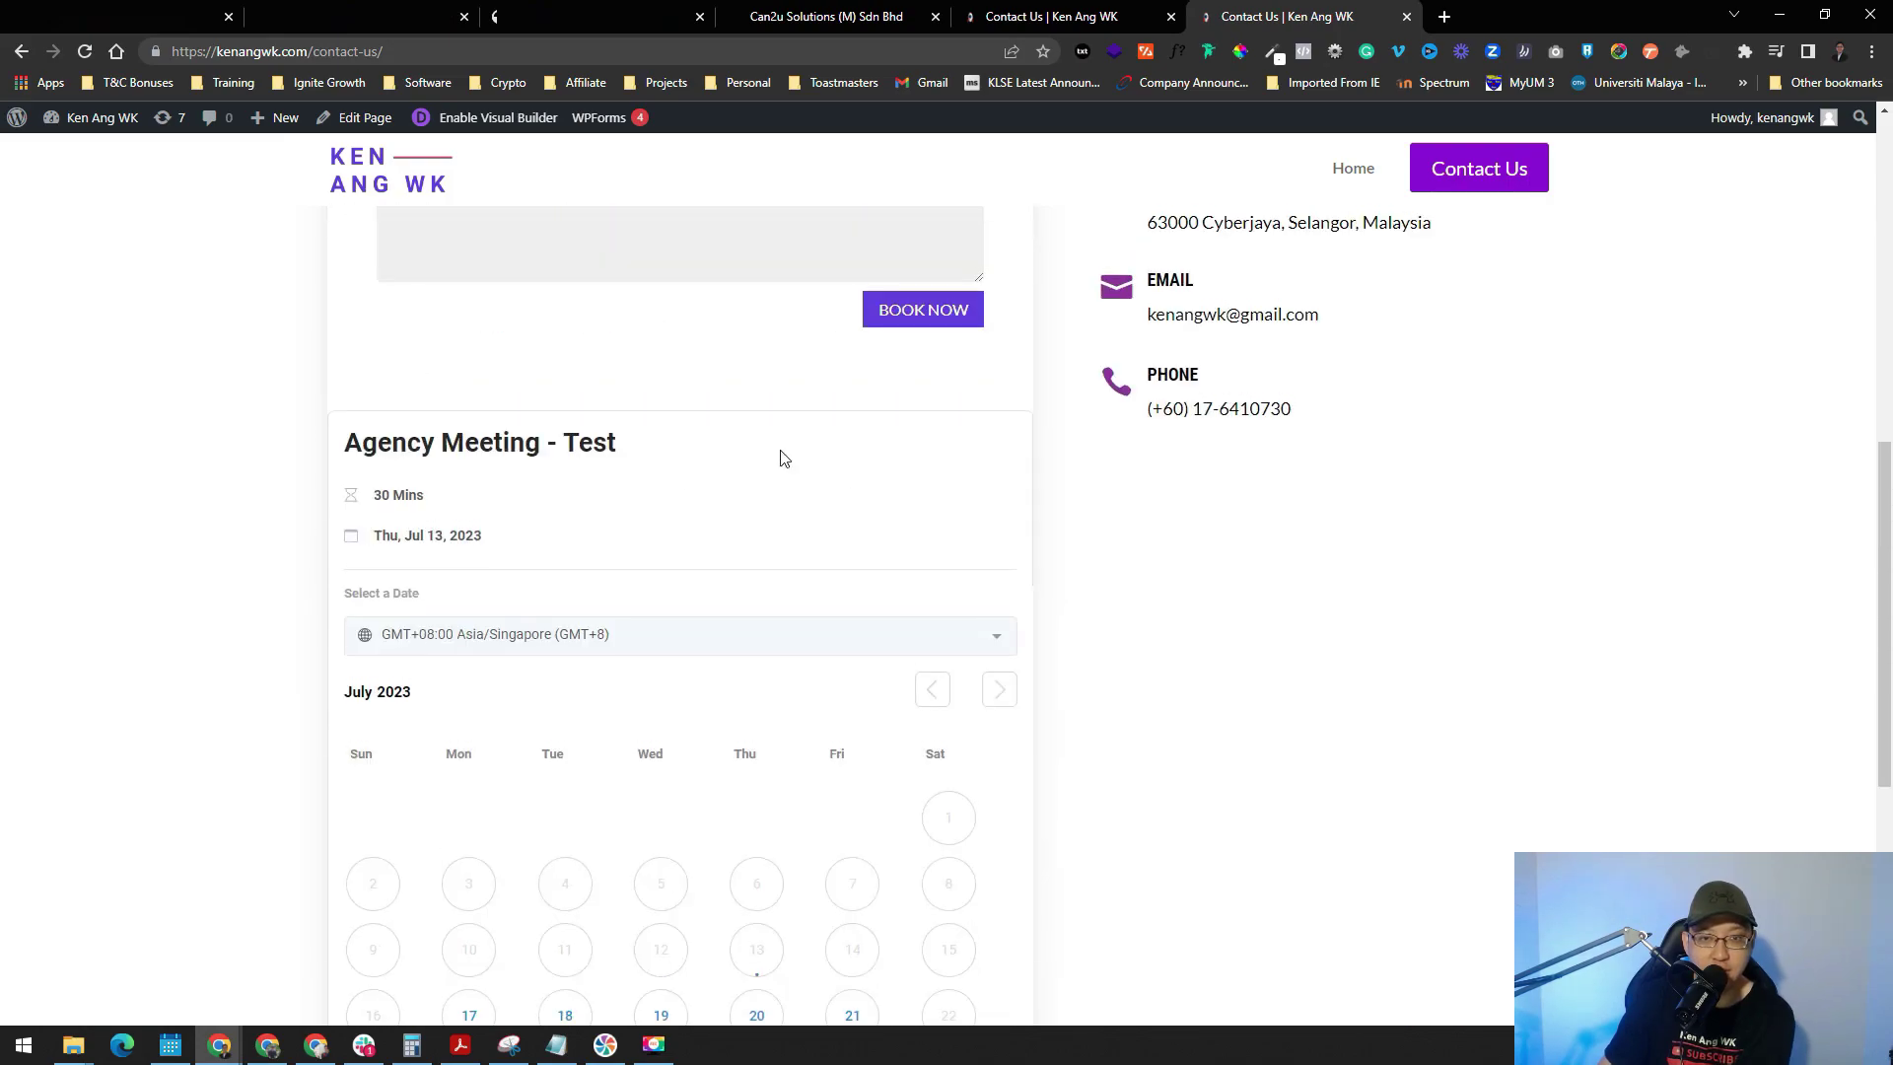
{"action": "scroll", "coordinate": [735, 625], "scroll_direction": "up", "scroll_amount": 3}
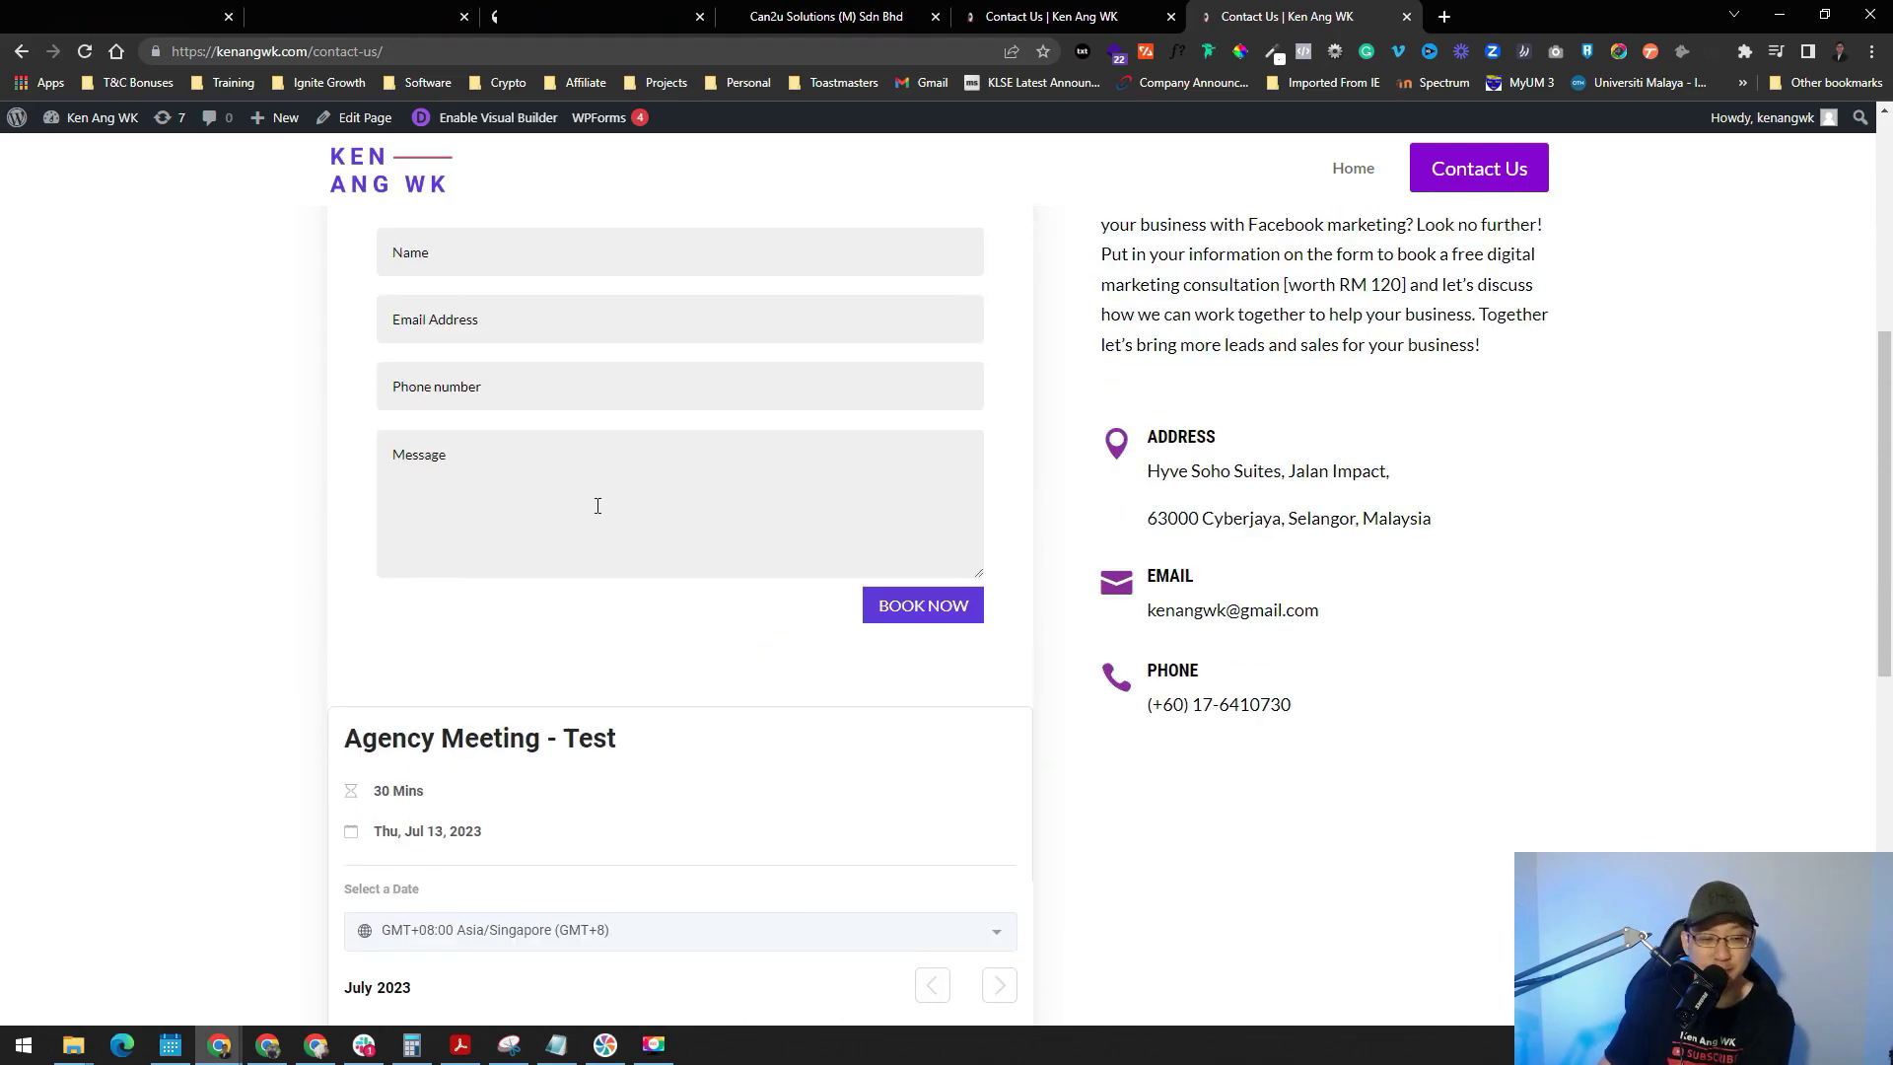
- View the July 18 time slots in the live page's embedded calendar and return to the calendar's standalone scheduling page
{"action": "scroll", "coordinate": [598, 505], "scroll_direction": "down", "scroll_amount": 4}
{"action": "scroll", "coordinate": [591, 507], "scroll_direction": "down", "scroll_amount": 3}
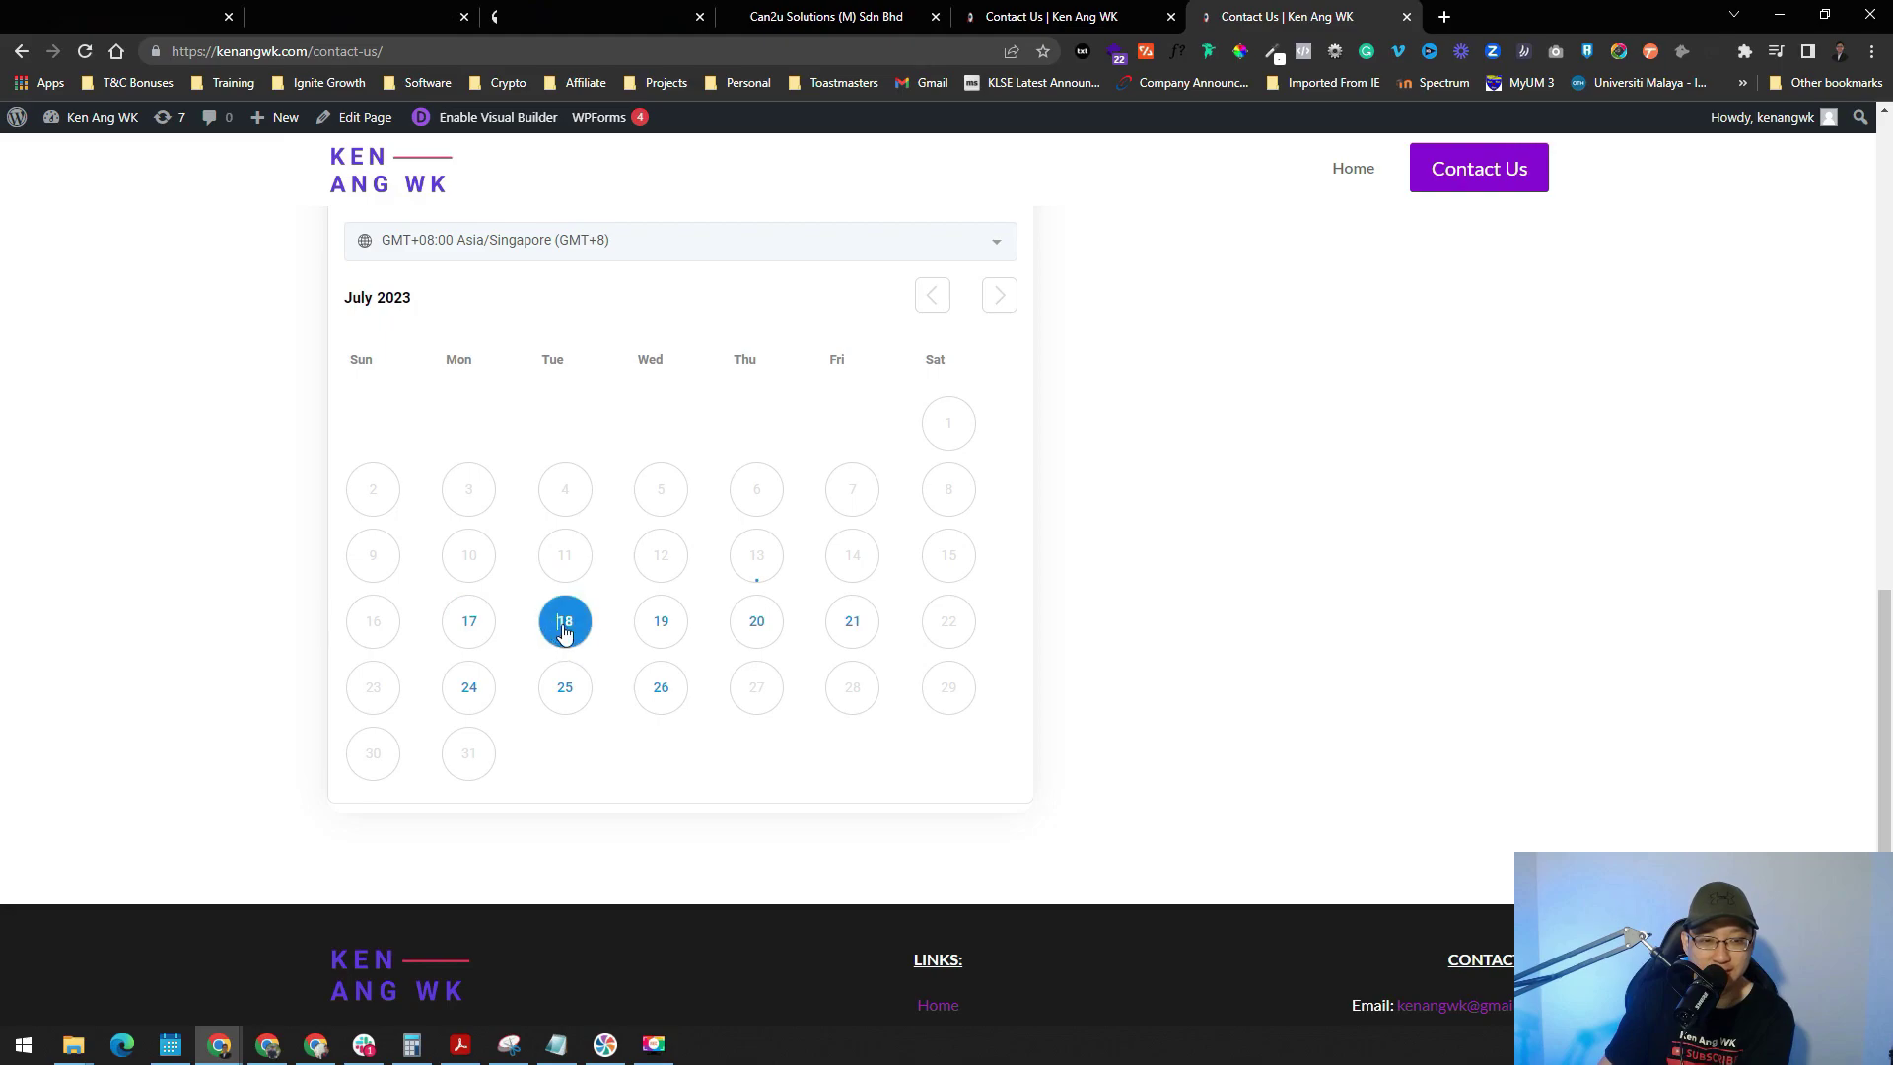
{"action": "left_click", "coordinate": [564, 631]}
{"action": "scroll", "coordinate": [719, 719], "scroll_direction": "up", "scroll_amount": 5}
{"action": "scroll", "coordinate": [724, 723], "scroll_direction": "down", "scroll_amount": 6}
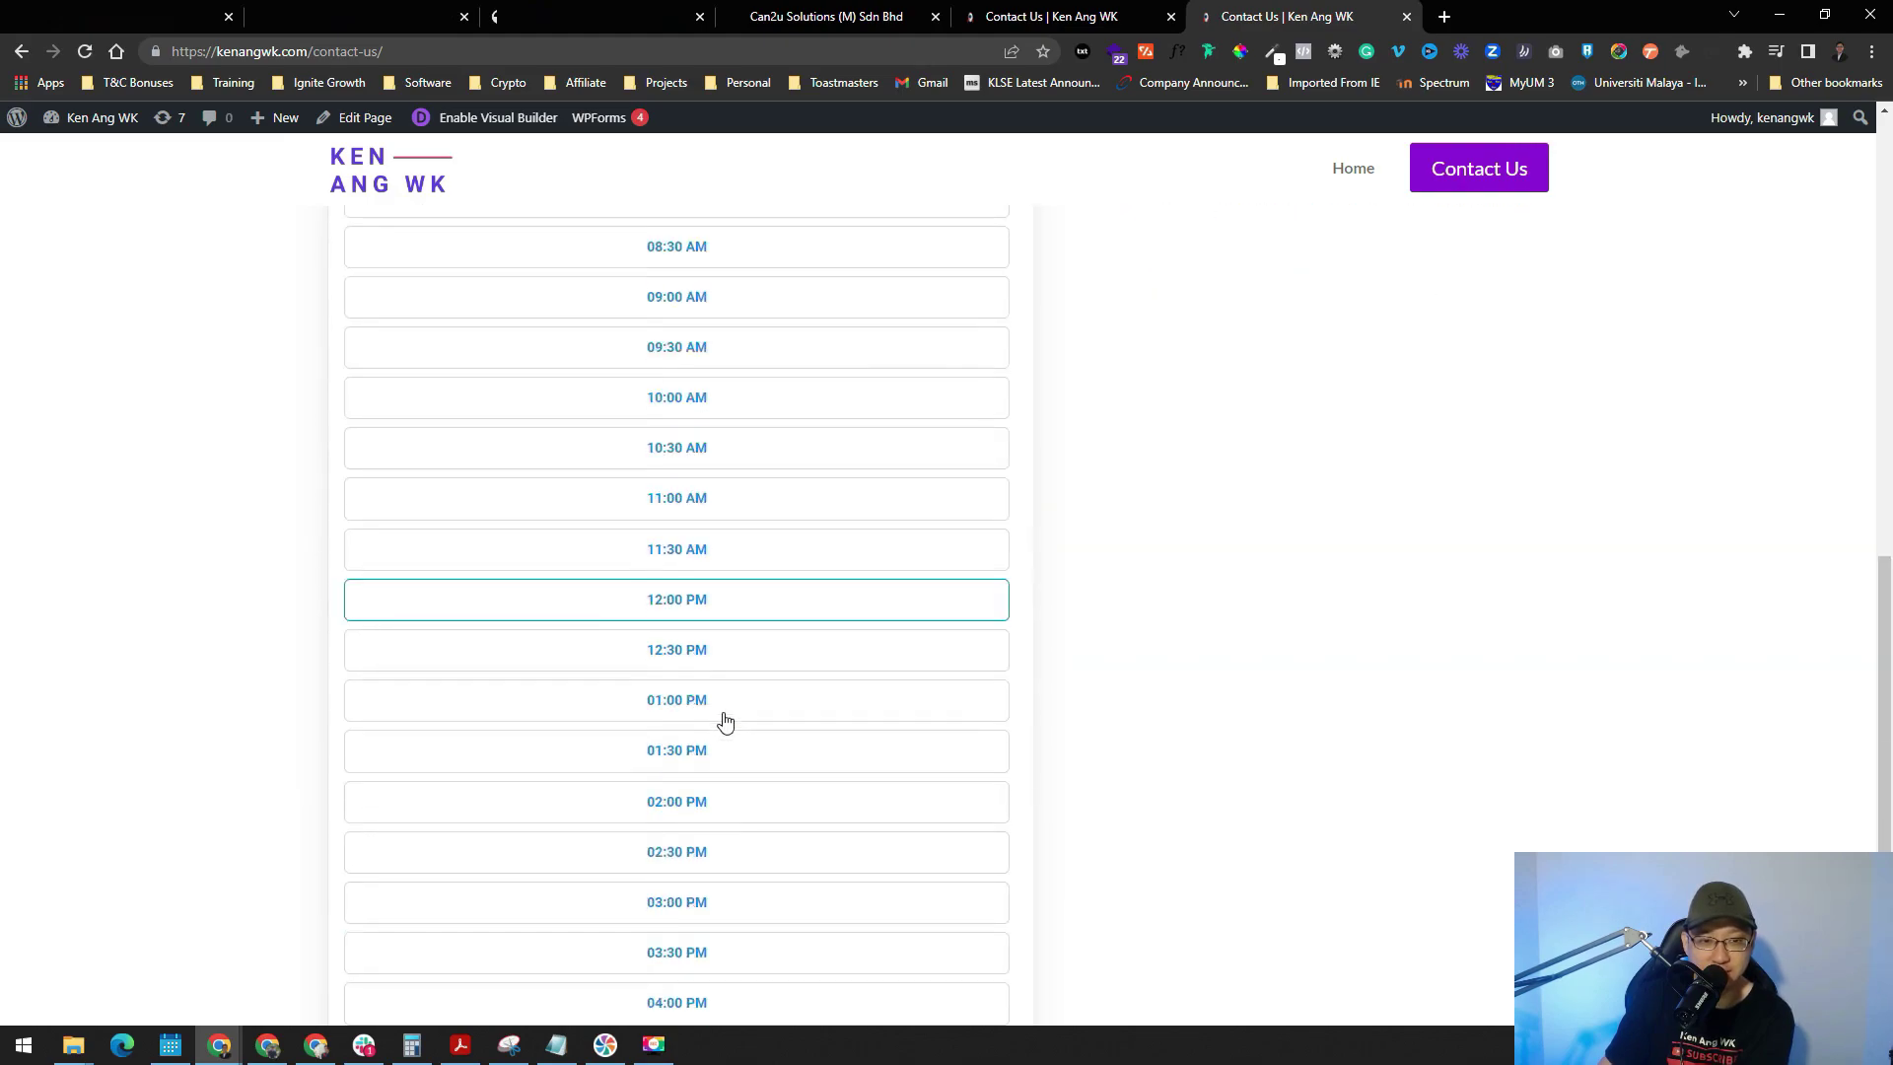
{"action": "key", "text": "ctrl+3"}
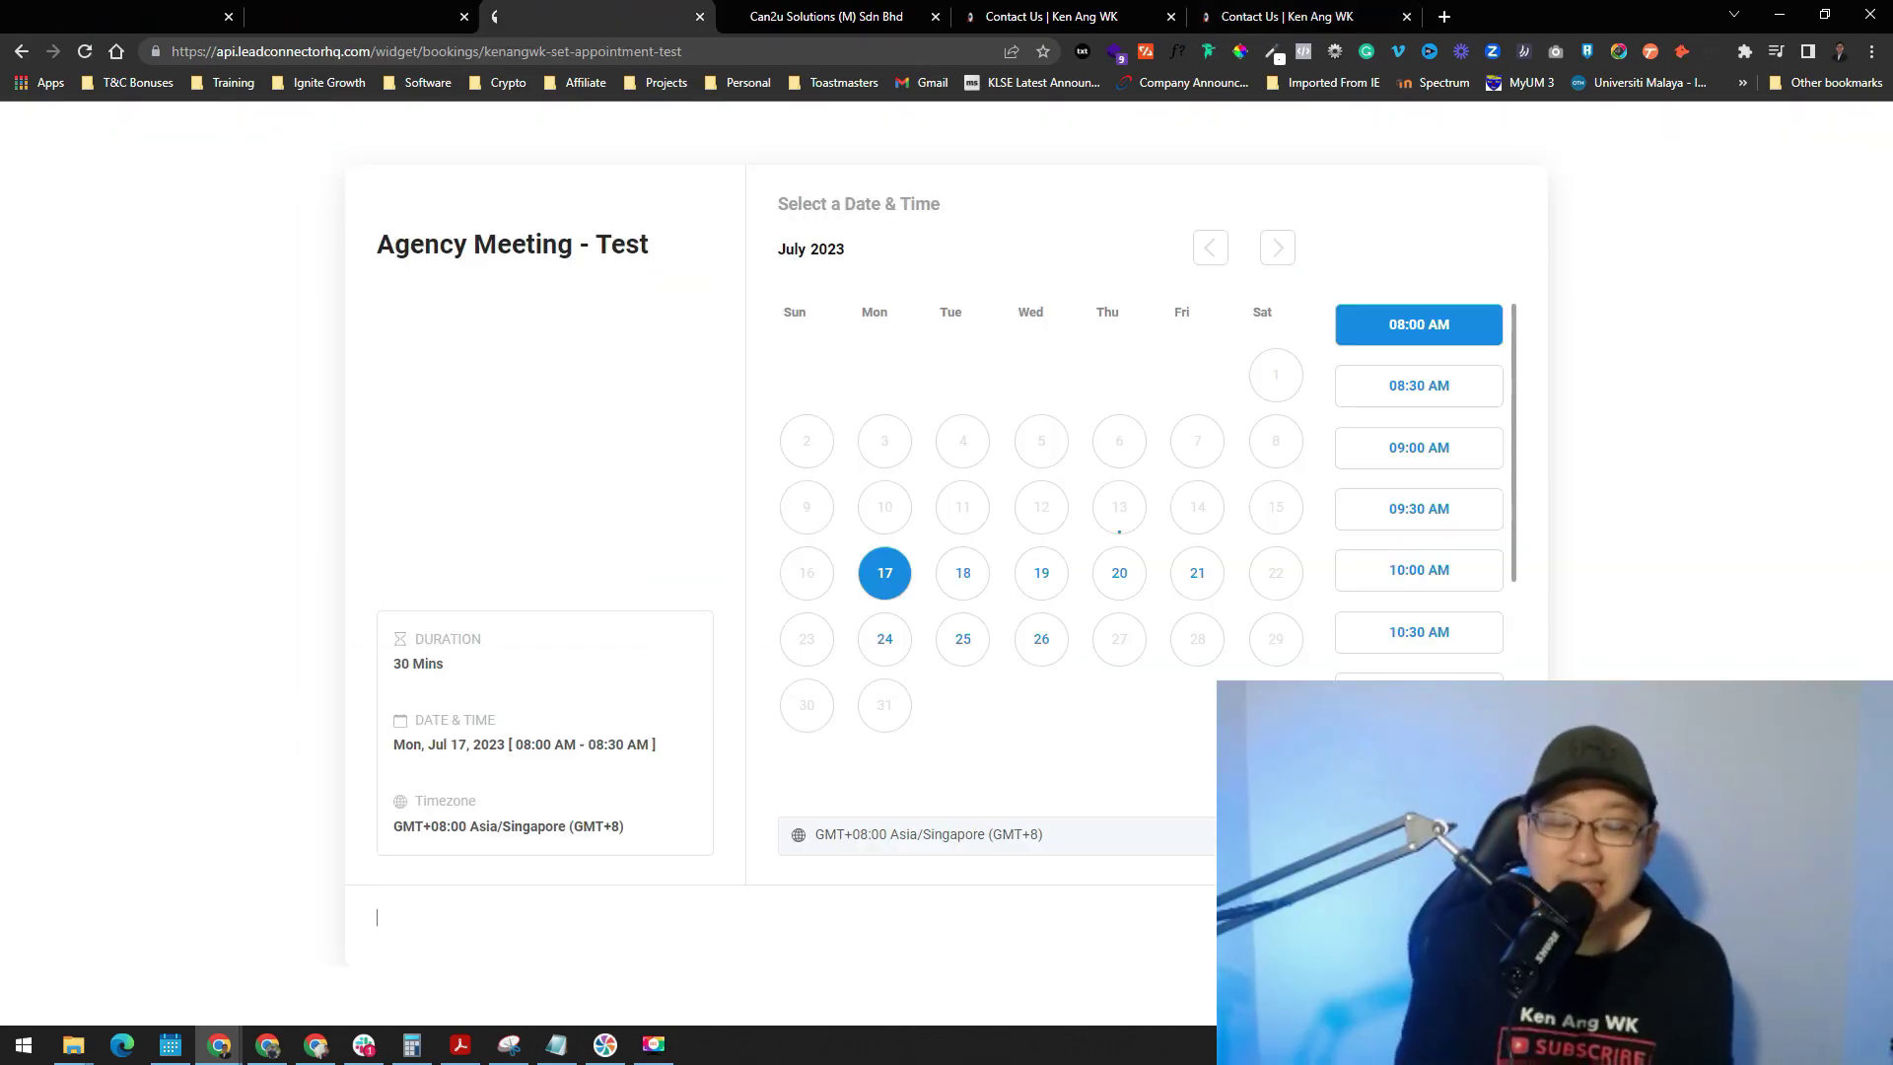